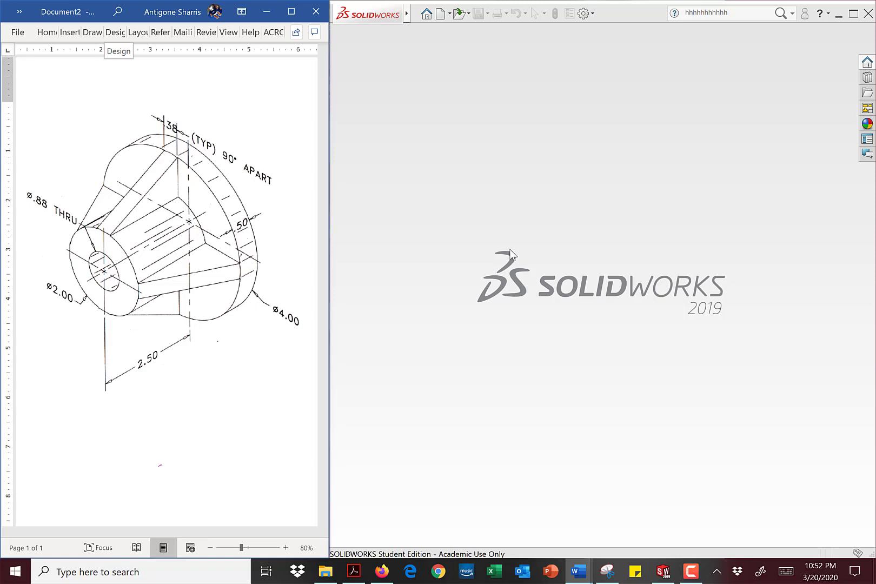
Create a new part document
left_click(418, 13)
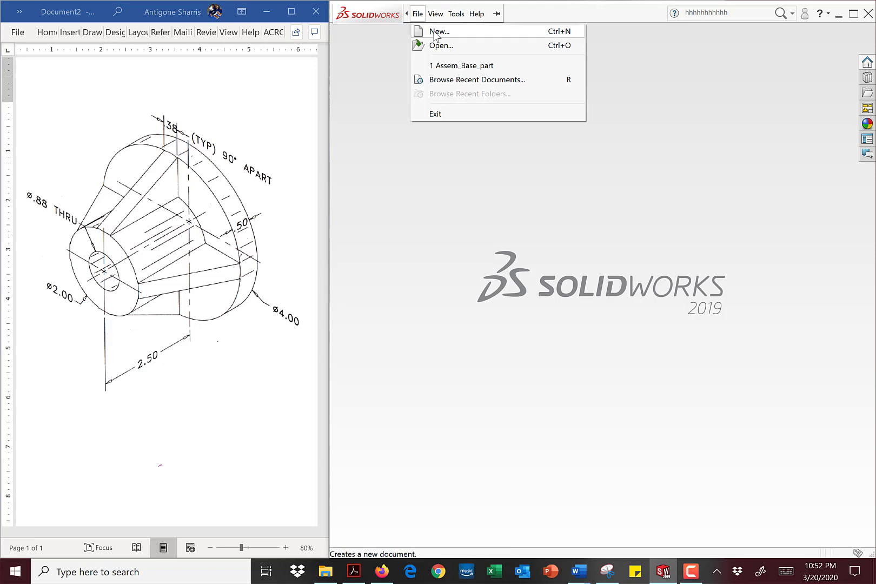
left_click(435, 33)
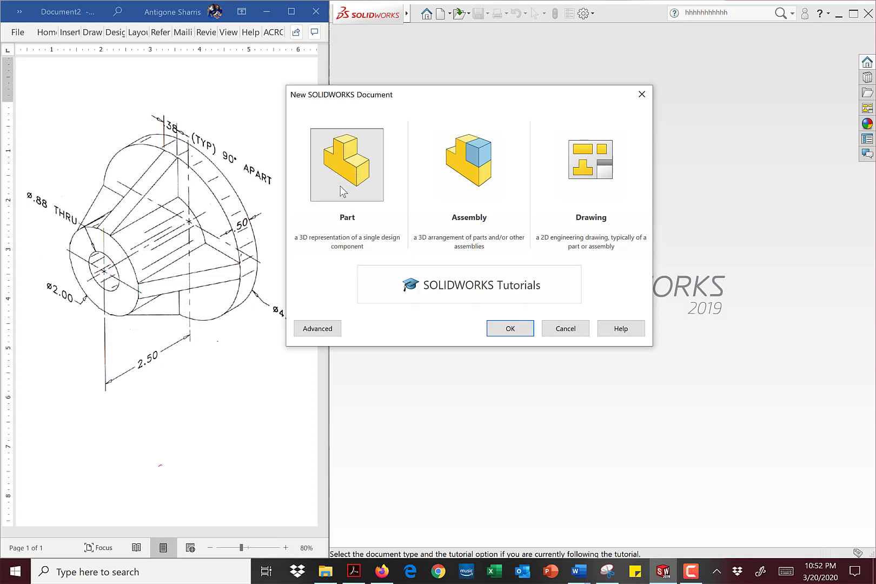
left_click(511, 328)
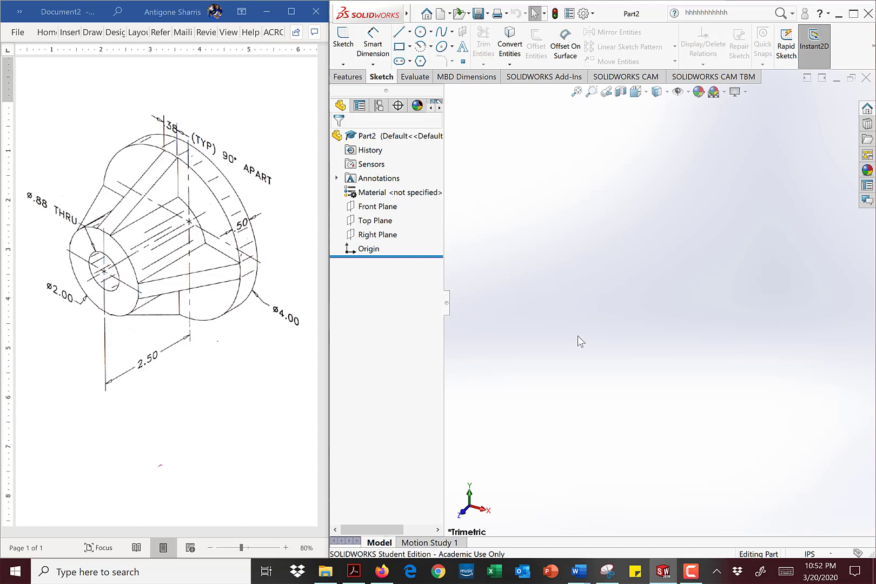
Open the document unit settings and accept the IPS (inch, pound, second) unit system
left_click(814, 555)
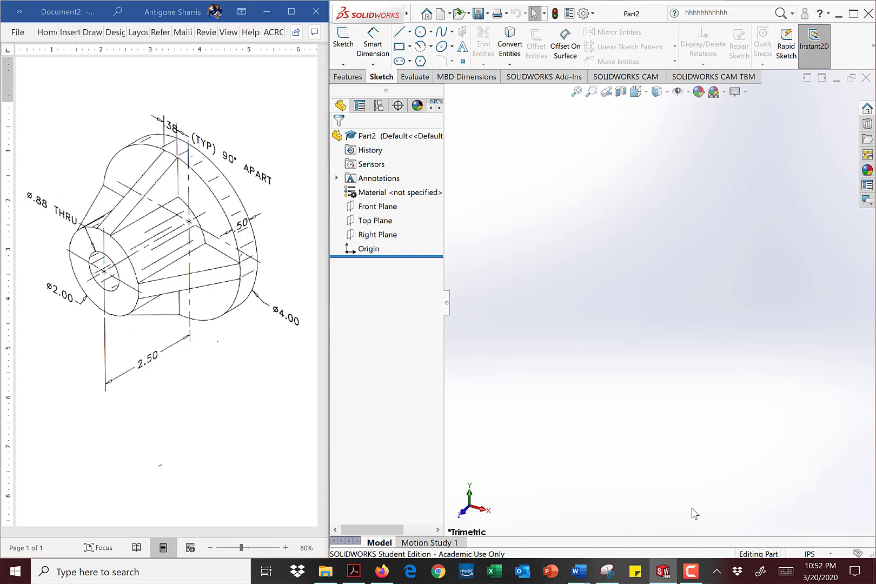
left_click(810, 553)
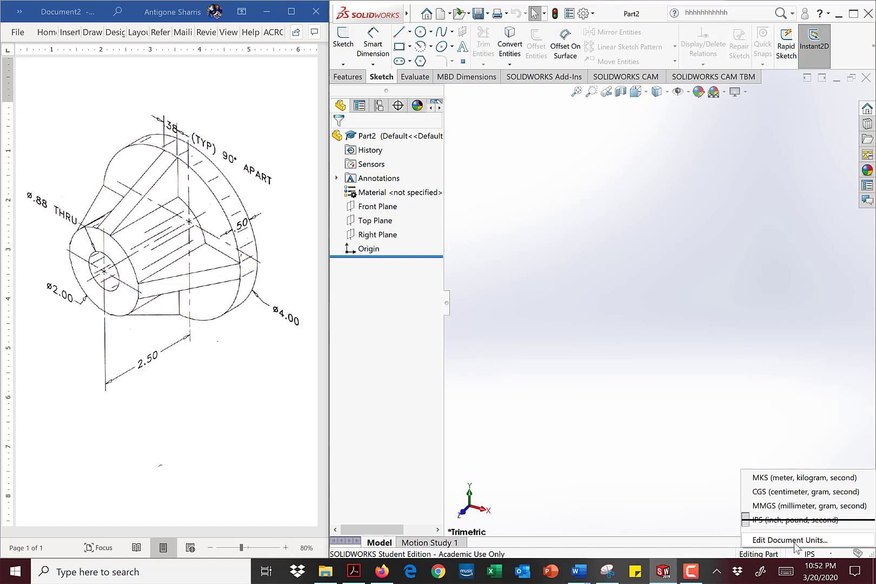
left_click(791, 540)
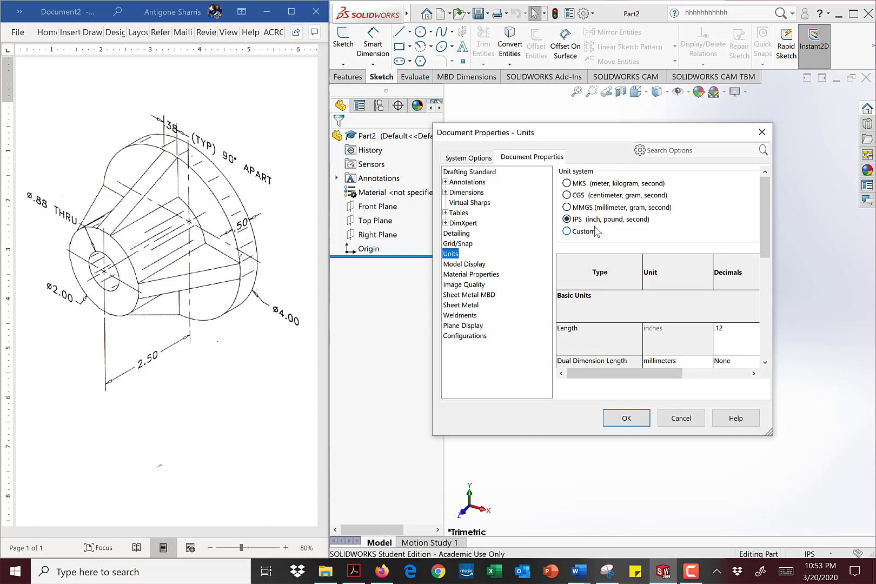
left_click(629, 417)
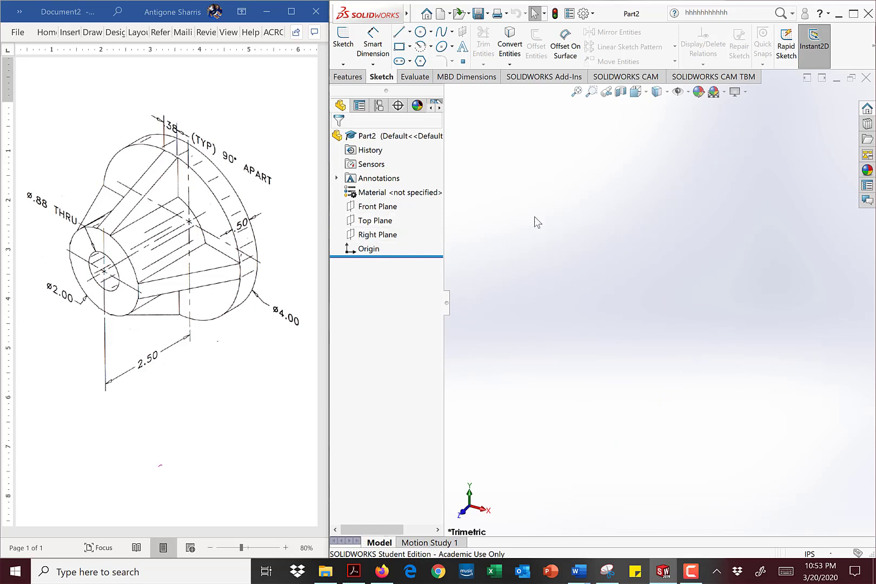
Show the Front, Top and Right planes in the graphics area
left_click(382, 208)
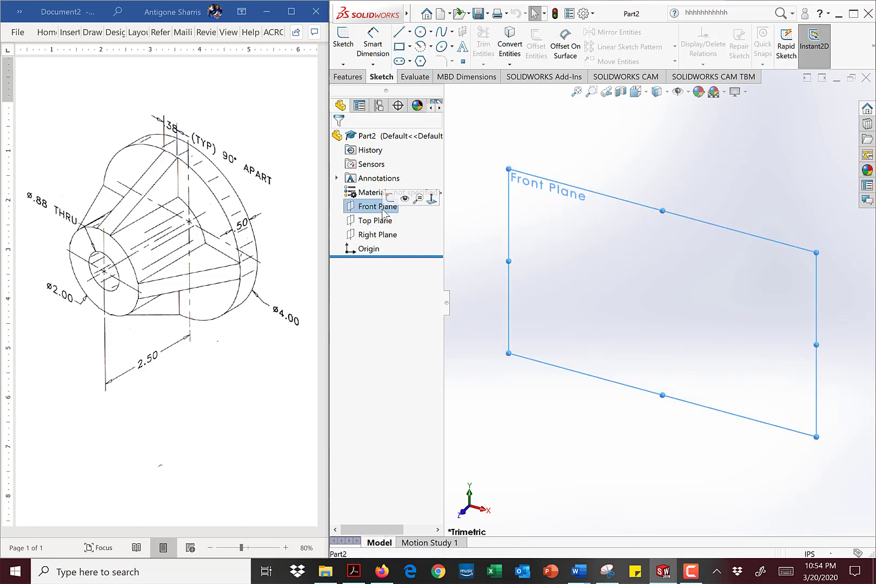
left_click(405, 198)
left_click(374, 220)
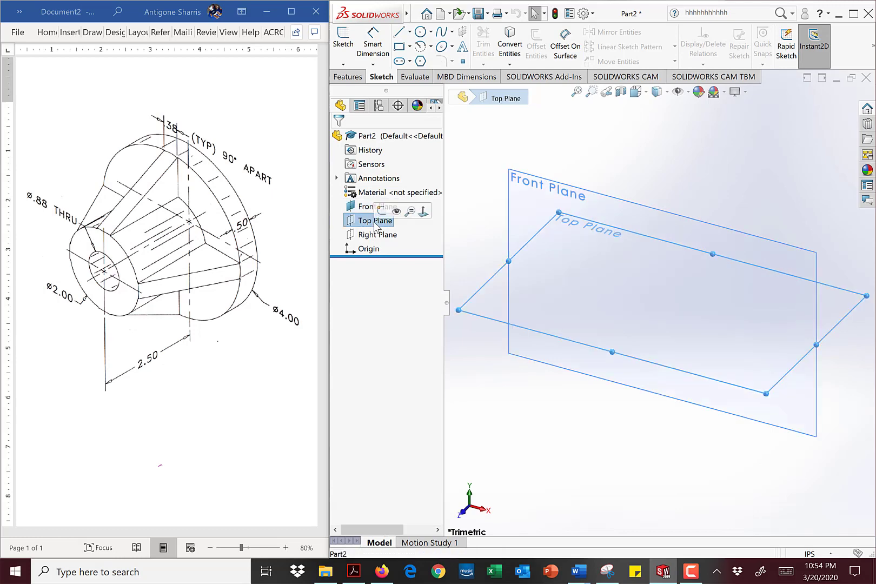
left_click(396, 212)
left_click(376, 234)
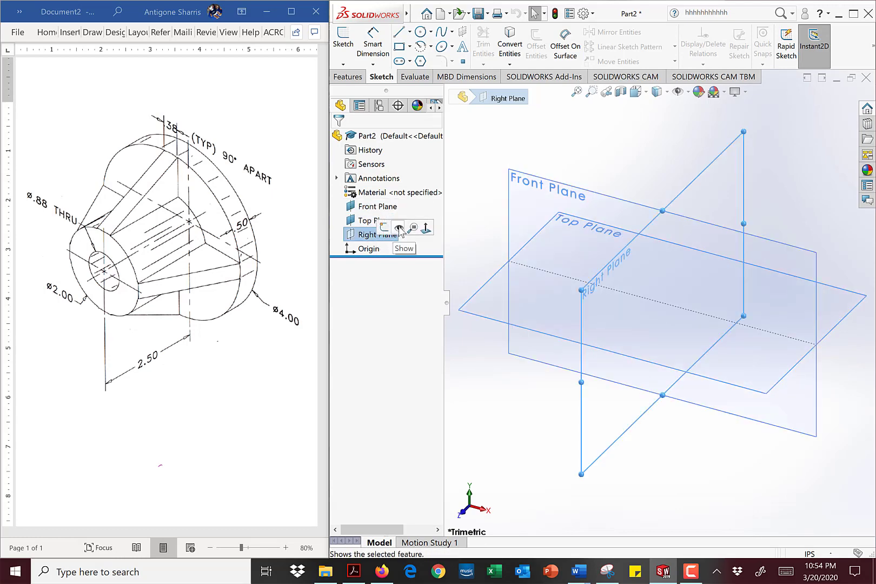
left_click(396, 225)
left_click(655, 160)
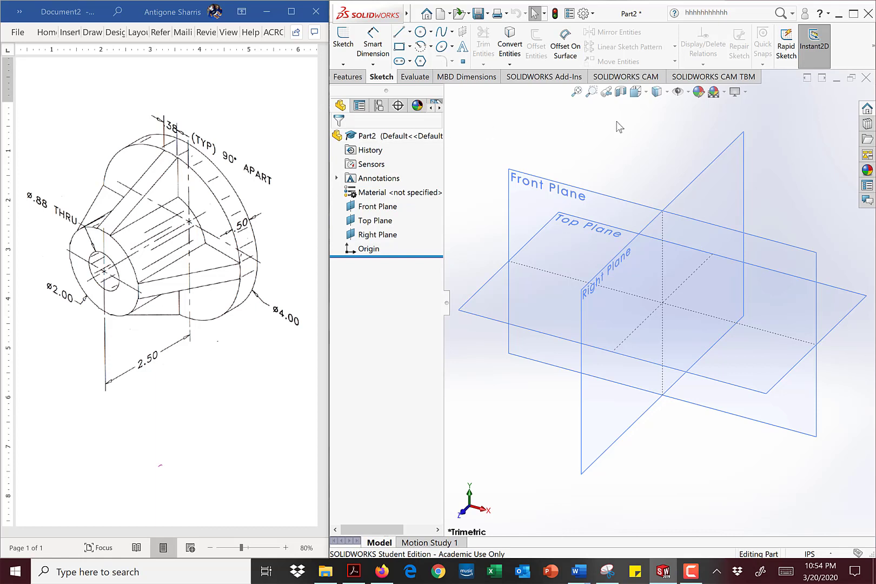
Switch the model view to the Top orientation with the view selector cube
left_click(647, 93)
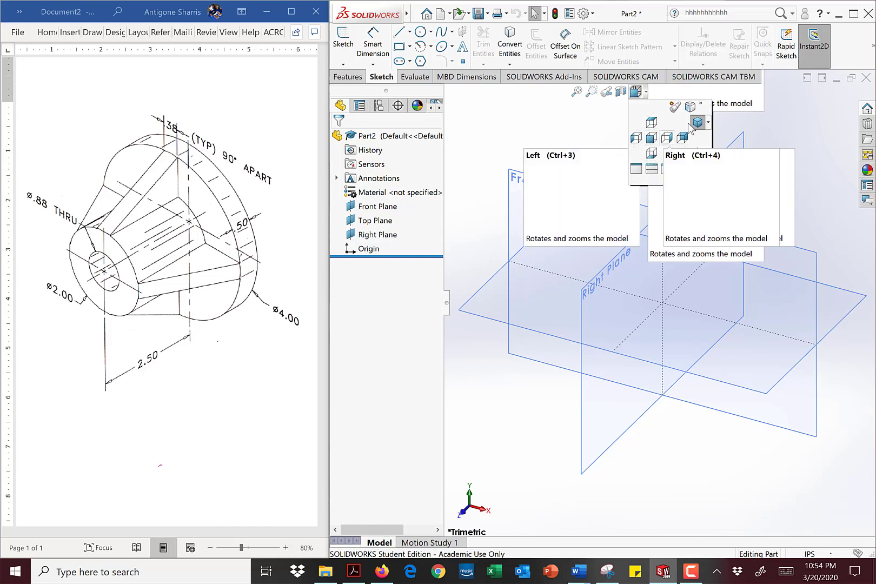
left_click(691, 108)
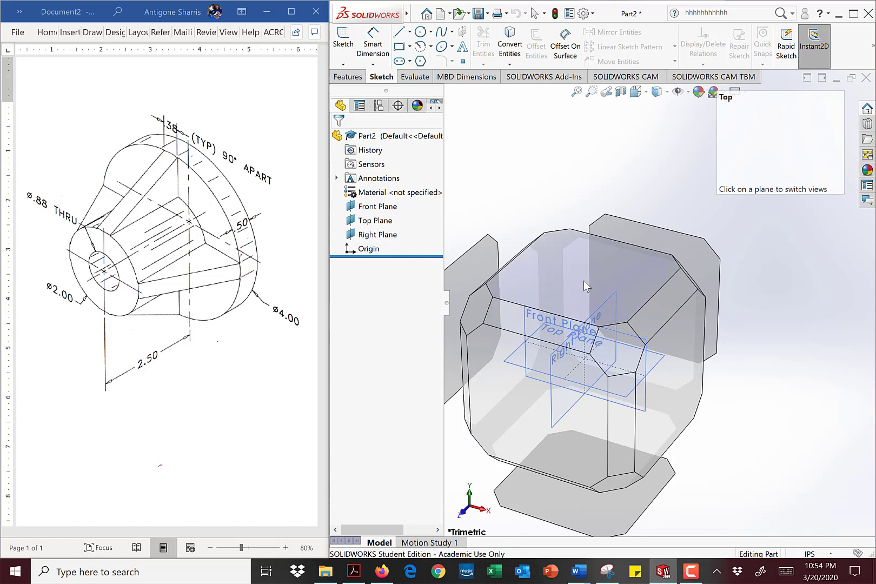
left_click(583, 333)
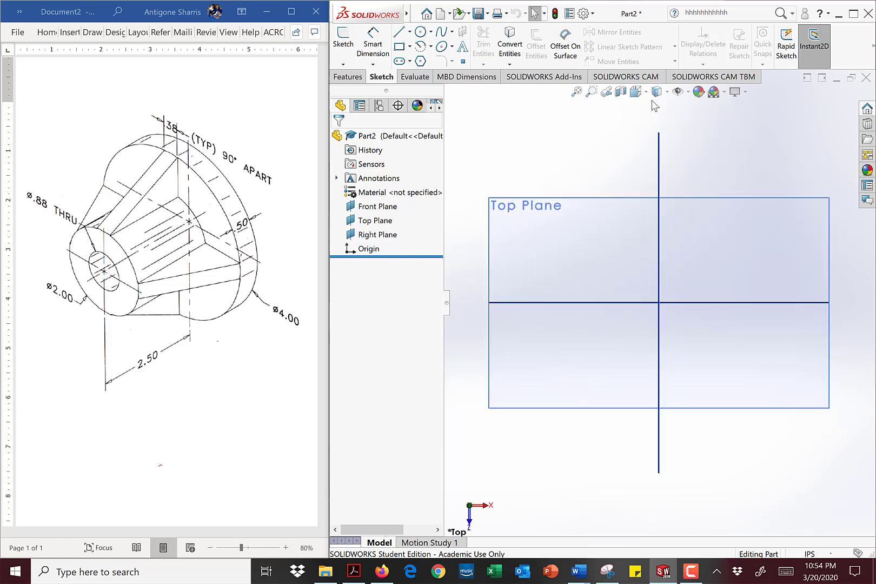
left_click(636, 91)
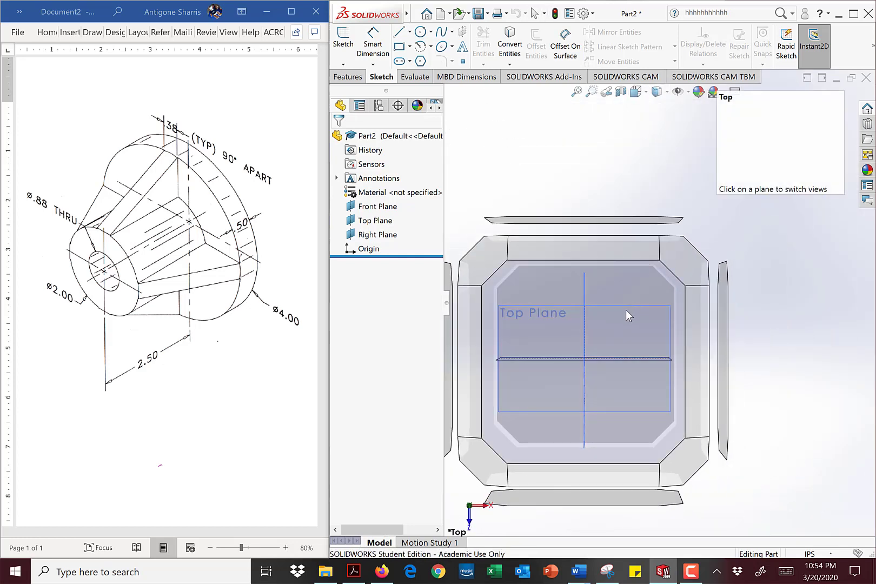
left_click(626, 311)
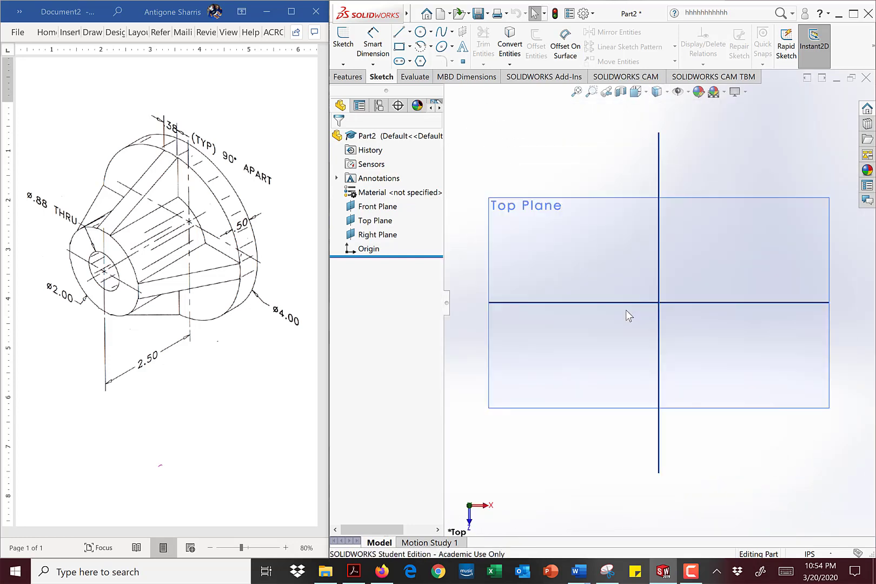
left_click(635, 91)
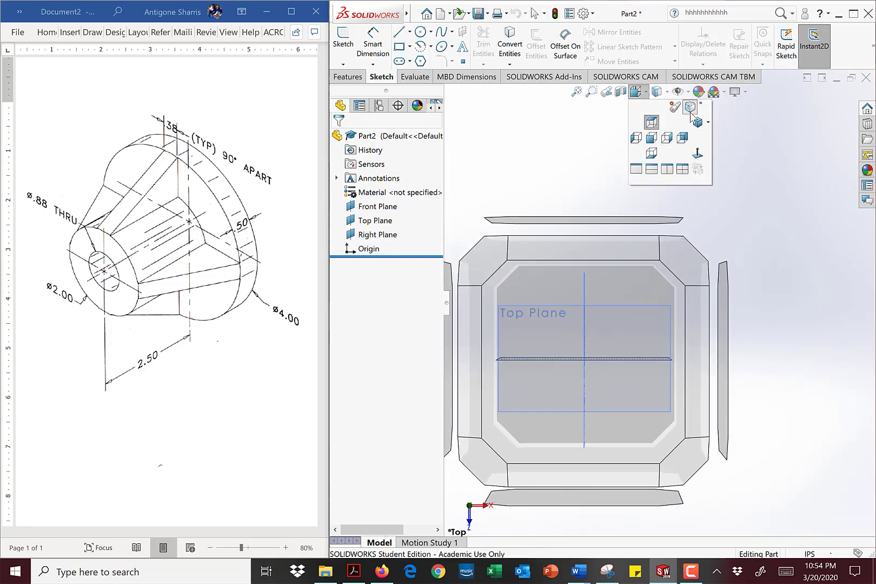
left_click(636, 92)
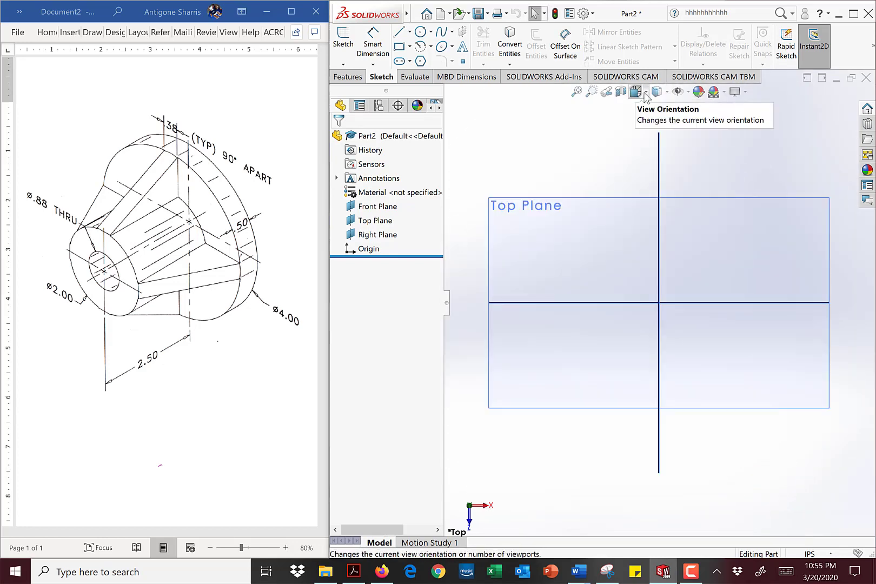
Set the model view to the Isometric orientation
left_click(645, 92)
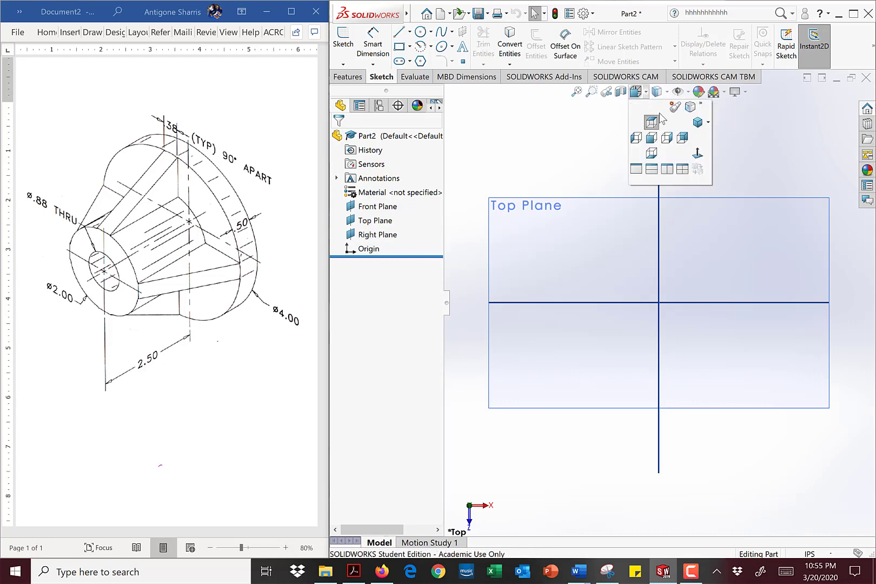
left_click(698, 122)
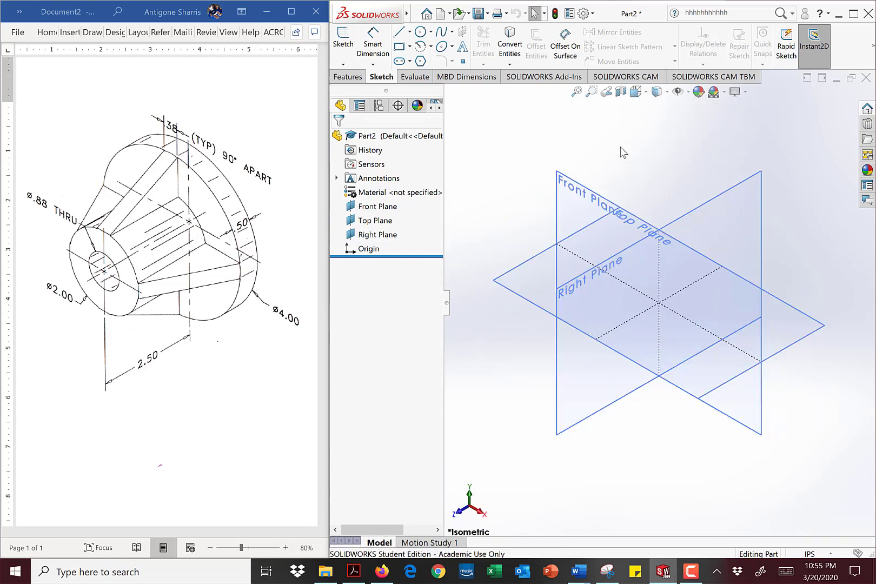
left_click(647, 93)
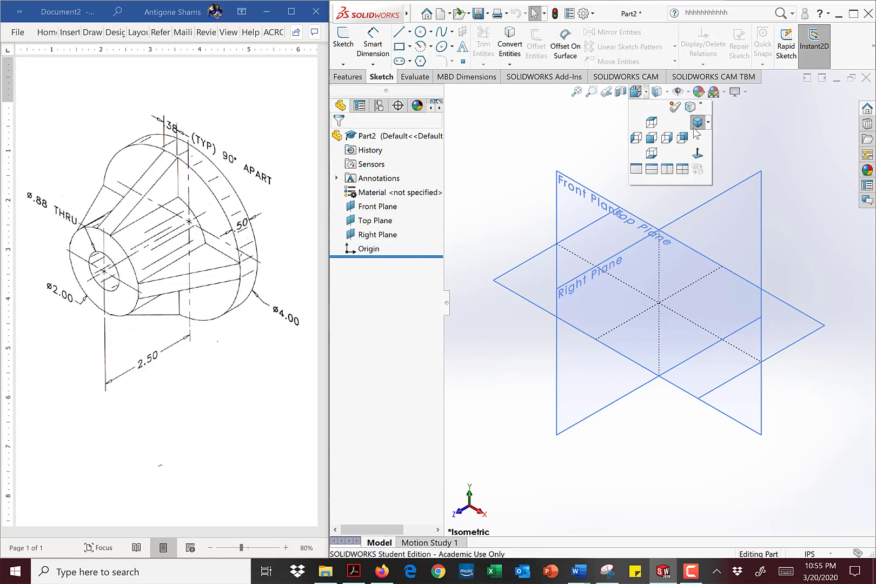
left_click(708, 123)
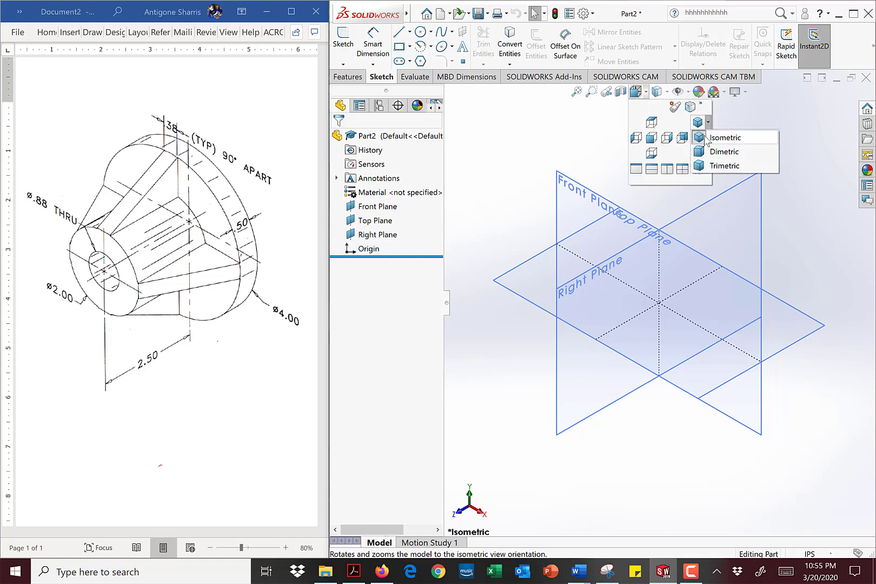
left_click(707, 139)
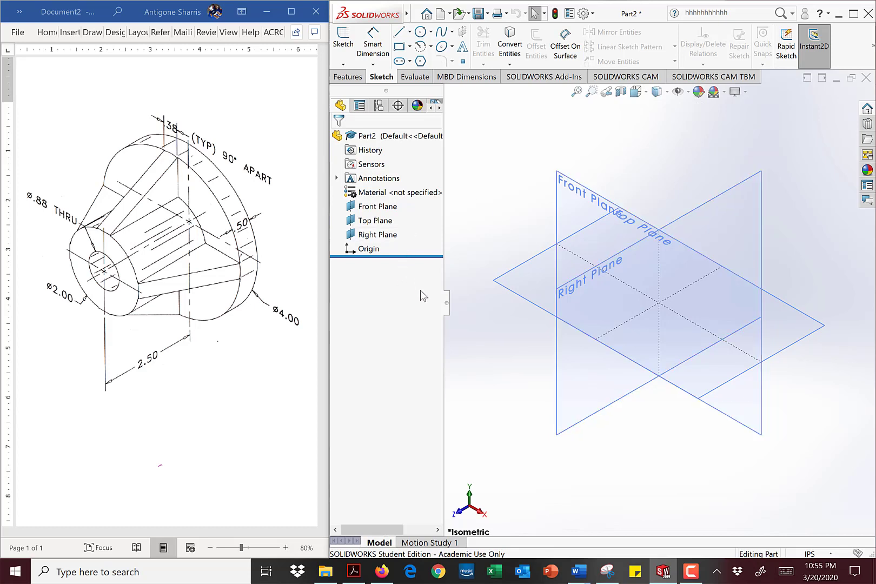
Switch to Word and ink a cube with faces labelled T, F and R below the part drawing, circled and with an arrow pointing outward
key("alt+Tab")
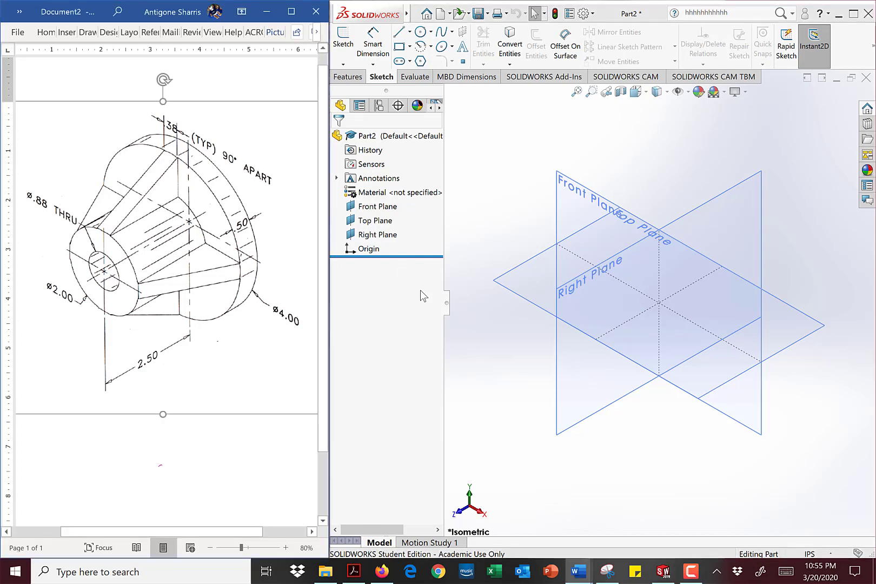
mouse_move(182, 433)
left_mouse_down()
mouse_move(234, 398)
mouse_move(266, 417)
mouse_move(236, 448)
mouse_move(183, 431)
mouse_move(192, 480)
mouse_move(232, 492)
mouse_move(235, 448)
left_mouse_up()
mouse_move(268, 413)
left_mouse_down()
mouse_move(272, 449)
mouse_move(237, 490)
left_mouse_up()
left_click_drag(207, 448, 206, 466)
left_click_drag(205, 450, 260, 454)
mouse_move(229, 413)
left_mouse_down()
mouse_move(222, 425)
mouse_move(240, 410)
left_mouse_up()
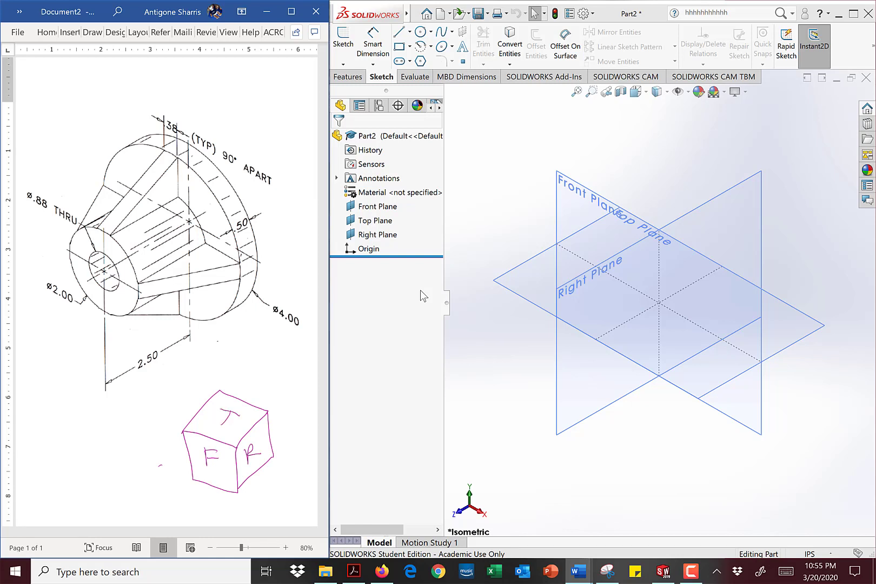
mouse_move(268, 402)
left_mouse_down()
mouse_move(146, 476)
mouse_move(250, 387)
mouse_move(219, 383)
left_mouse_up()
left_click_drag(270, 409, 318, 373)
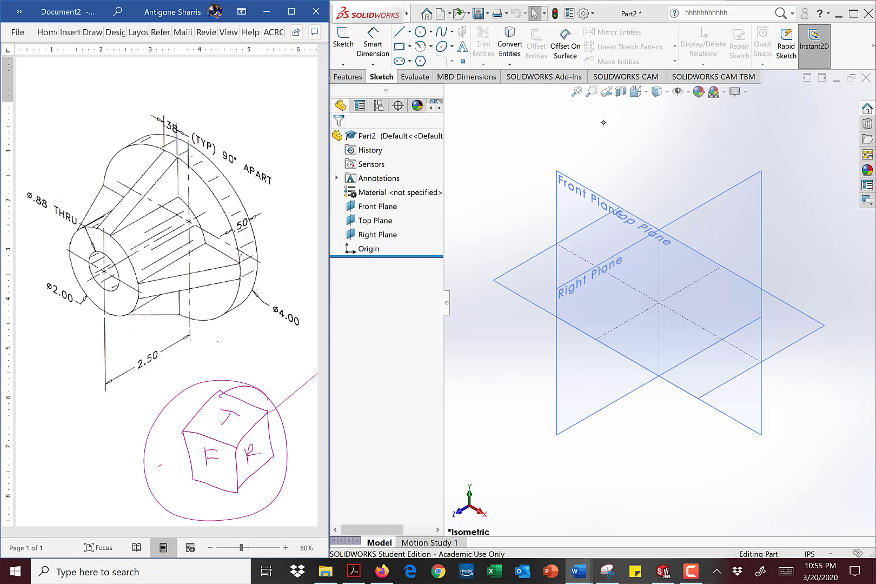
mouse_move(311, 377)
left_mouse_down()
mouse_move(302, 399)
mouse_move(307, 382)
left_mouse_up()
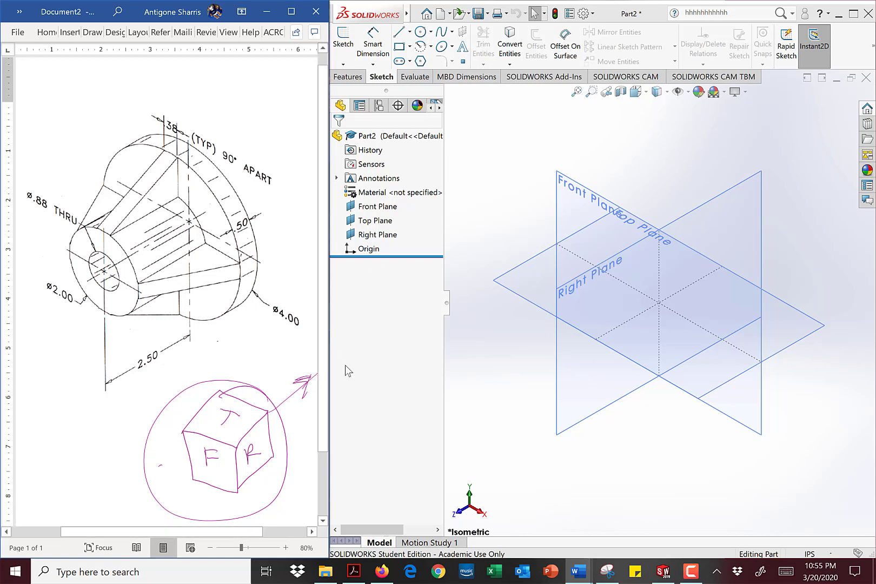
left_click(636, 91)
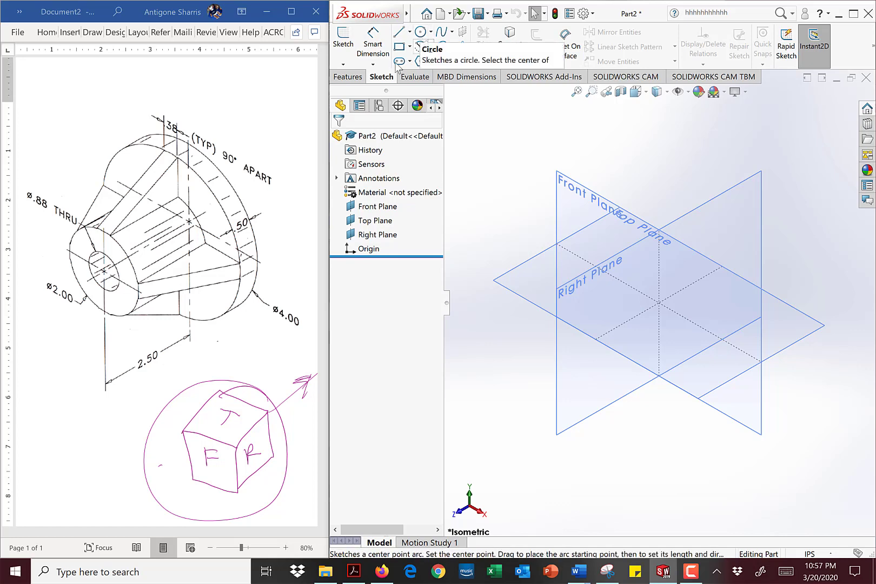
left_click(344, 80)
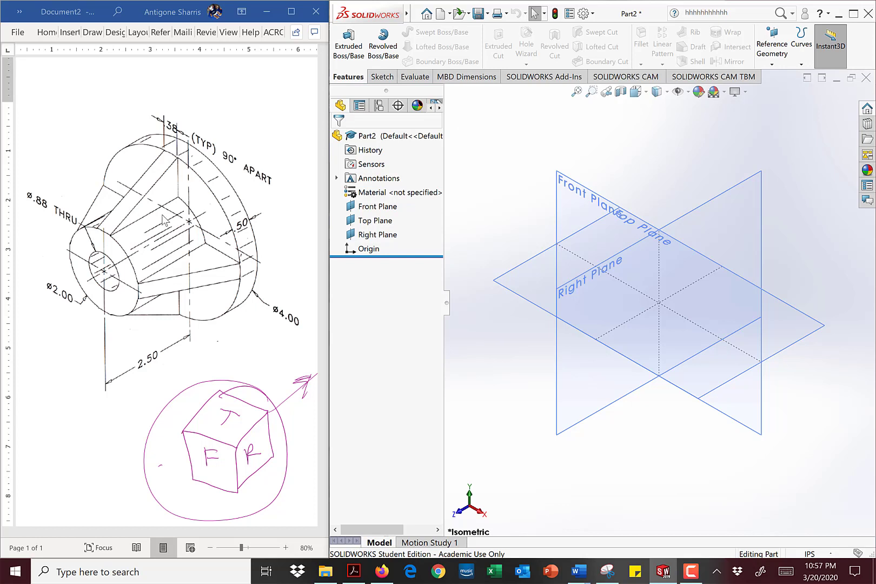
Shade the side face of the upper rib with ink strokes on the part drawing in Word
mouse_move(161, 167)
left_mouse_down()
mouse_move(121, 210)
mouse_move(172, 181)
mouse_move(132, 214)
mouse_move(176, 166)
left_mouse_up()
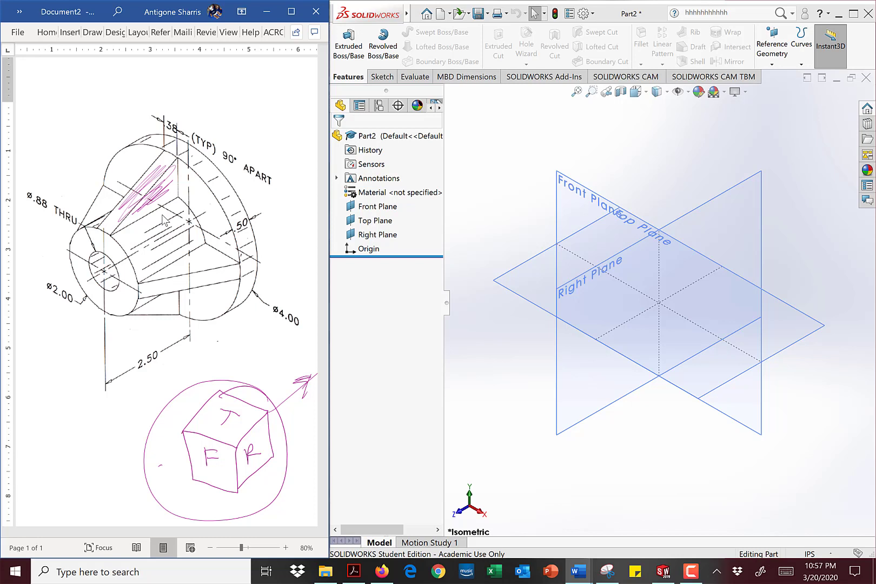
left_click(157, 201)
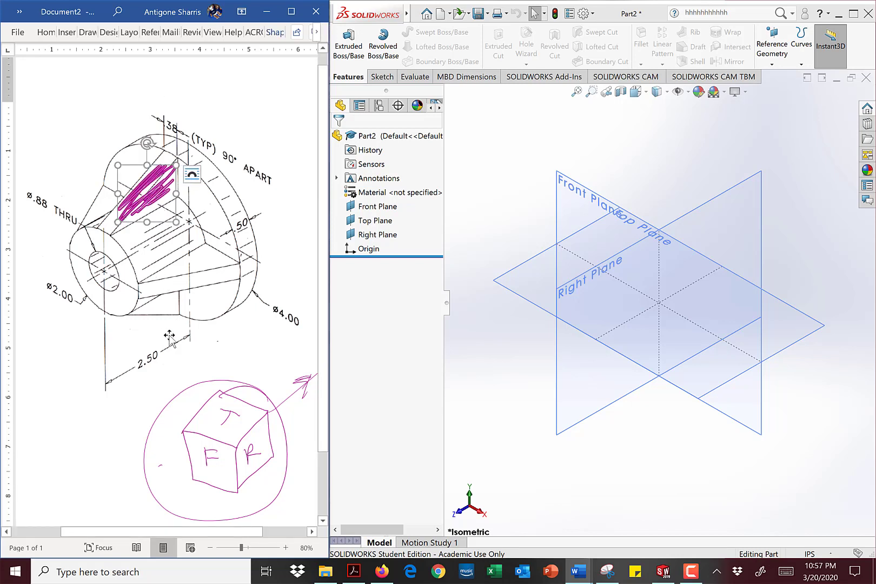
left_click(181, 243)
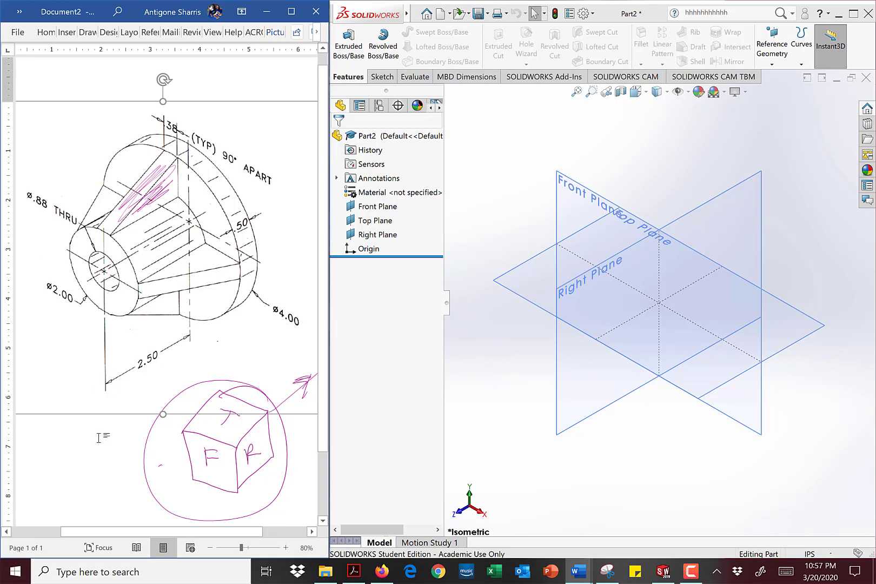
left_click_drag(98, 438, 158, 225)
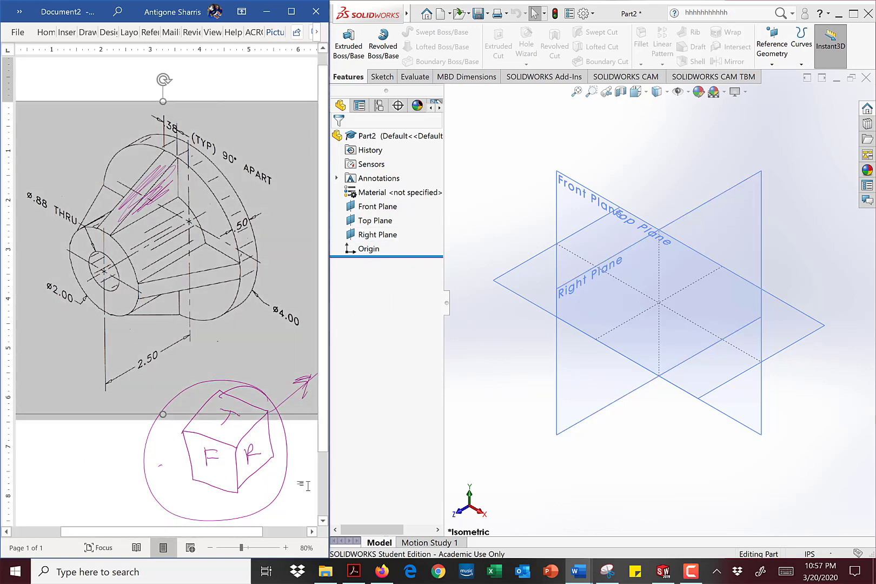
Switch to SOLIDWORKS and start a new sketch on the Front Plane
left_click(403, 400)
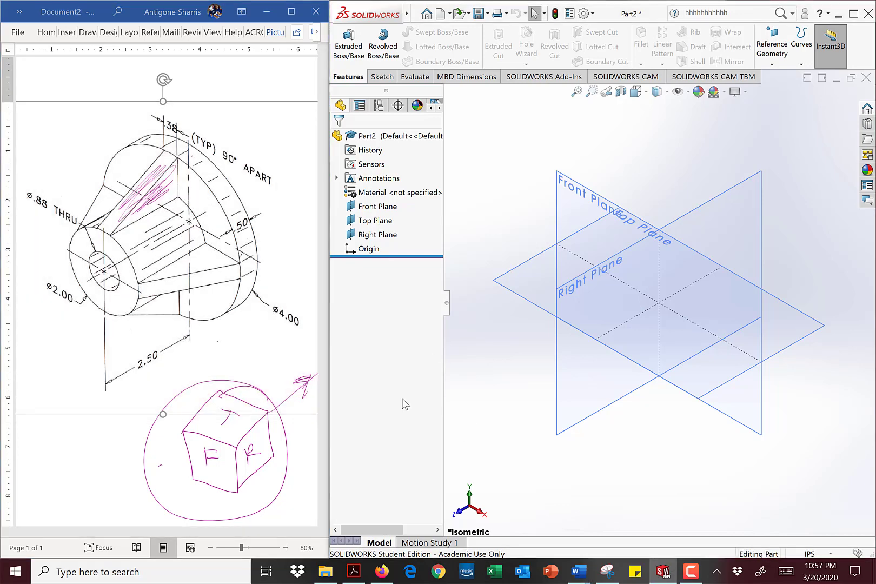
left_click(562, 197)
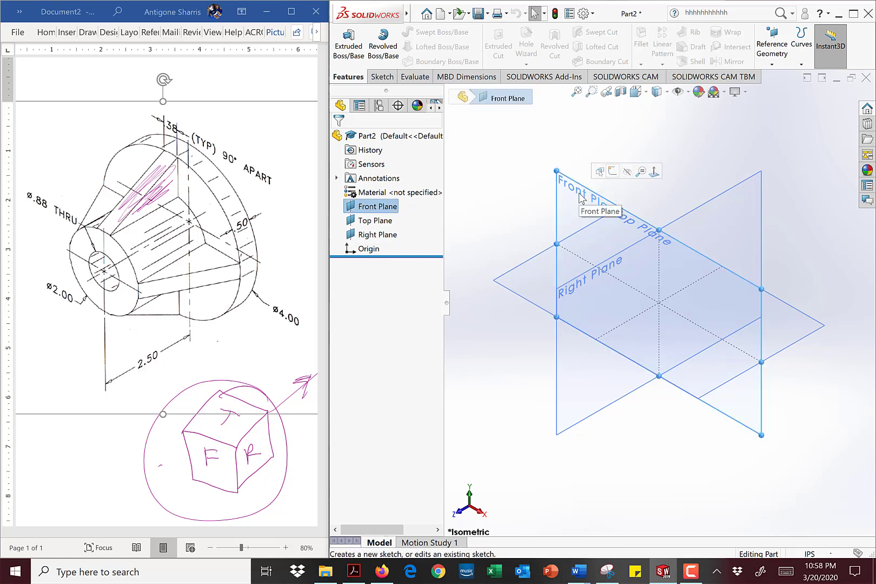
left_click(612, 172)
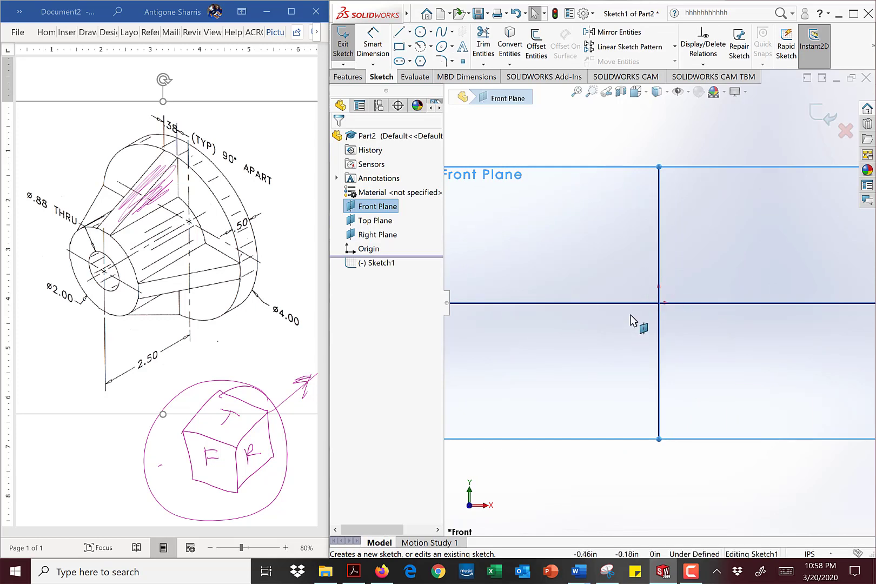
Draw a circle centred on the origin with a radius of about 1.9 in
left_click(420, 31)
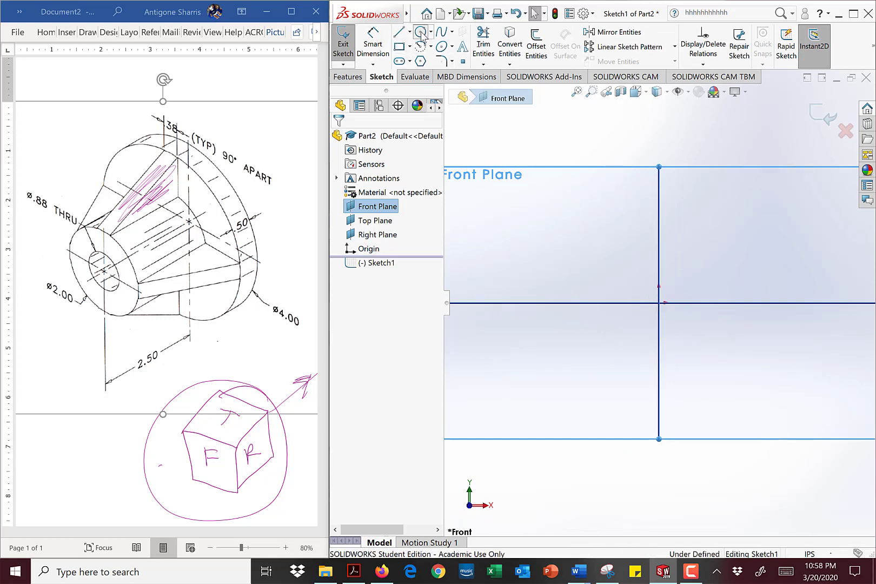
left_click(658, 303)
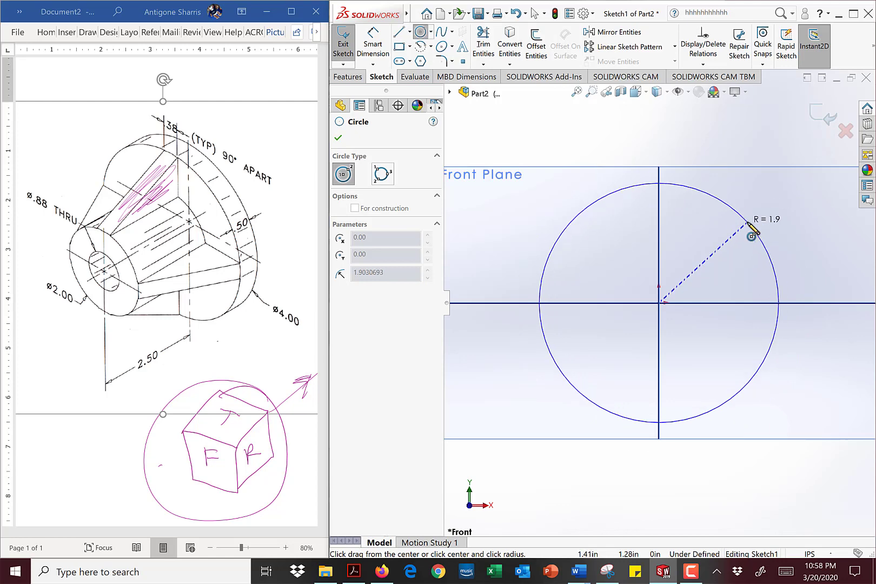
left_click(748, 223)
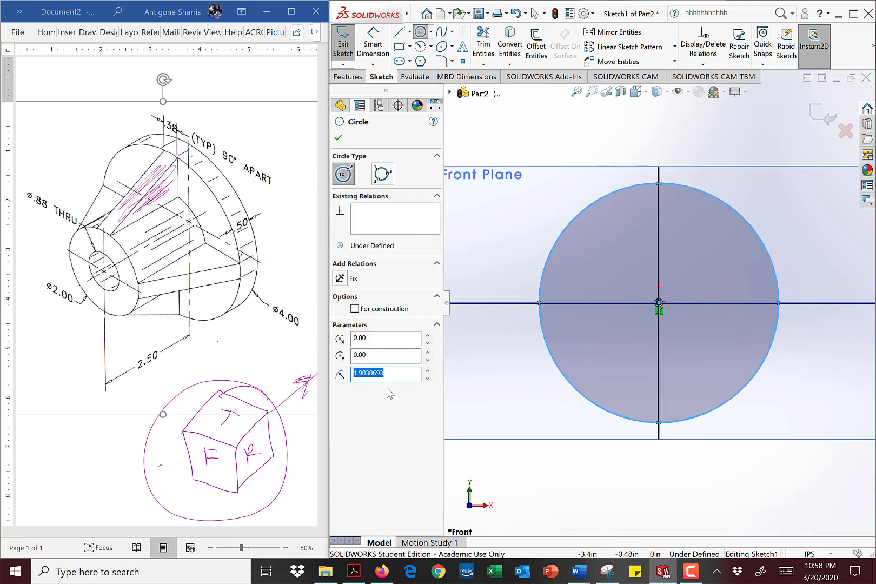
left_click(372, 378)
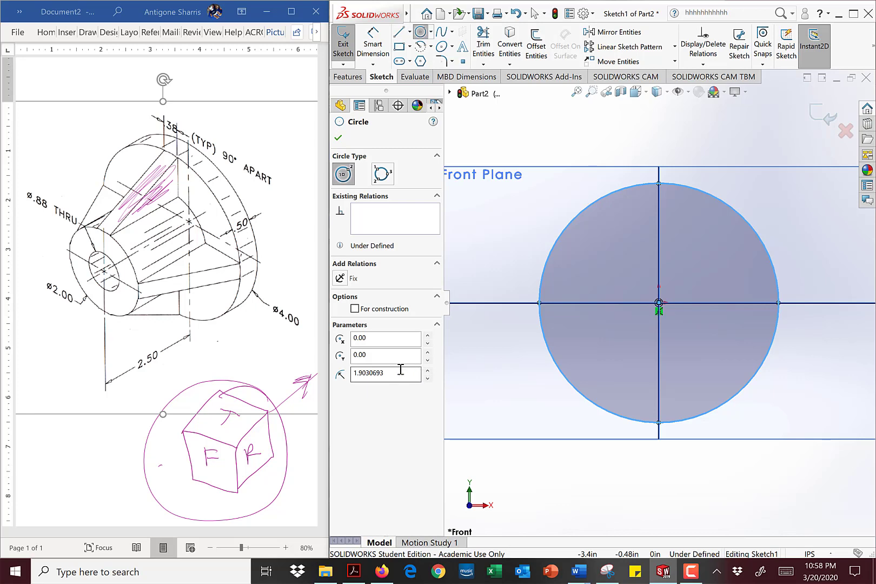
left_click(555, 116)
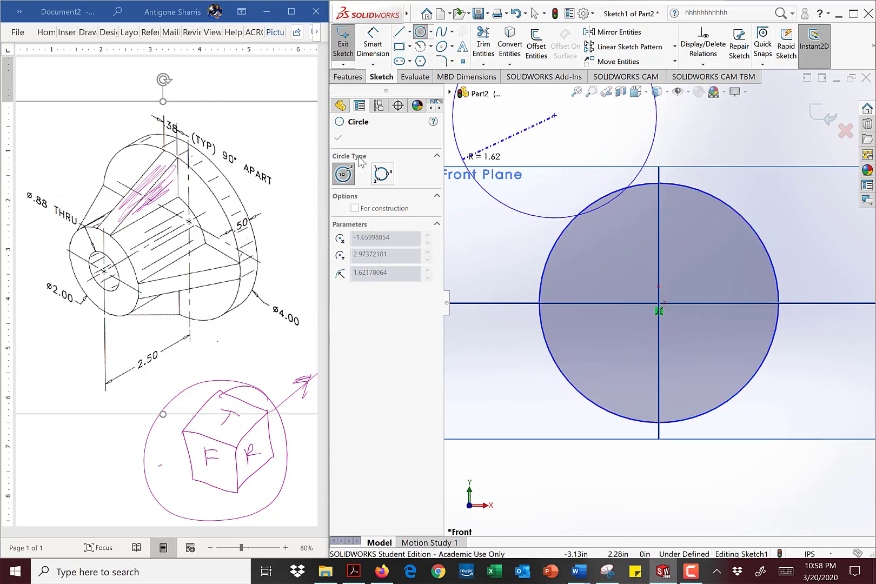
right_click(646, 134)
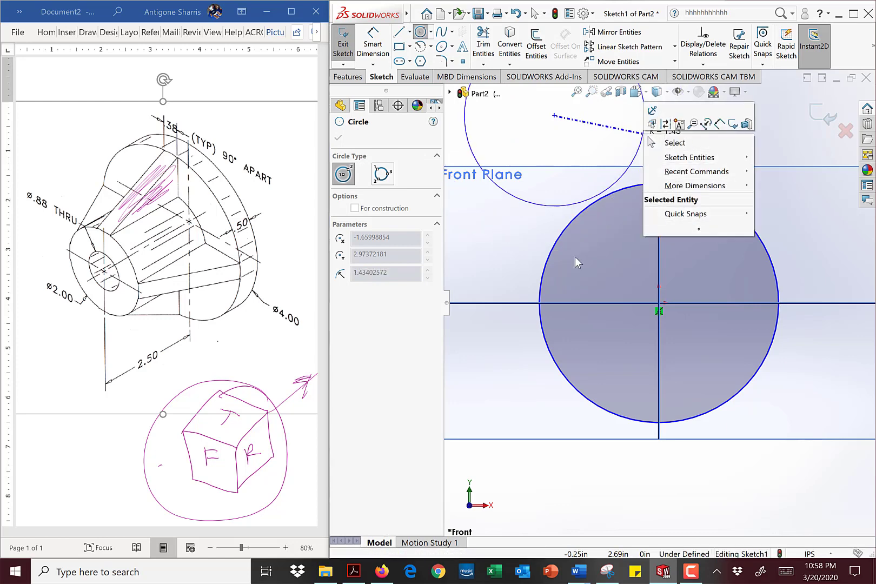
left_click(660, 144)
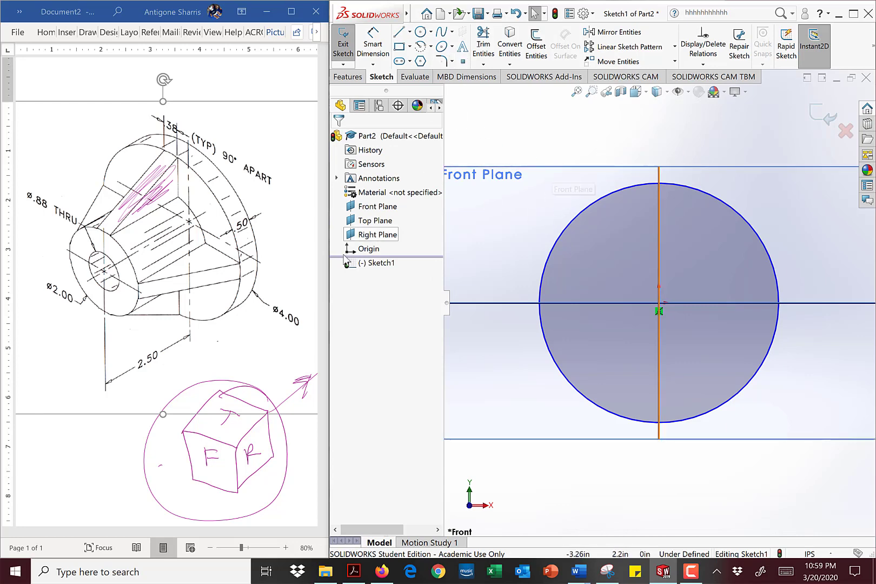
Dimension the circle's diameter with Smart Dimension, placing the dimension outside the circle at its upper right
left_click(373, 46)
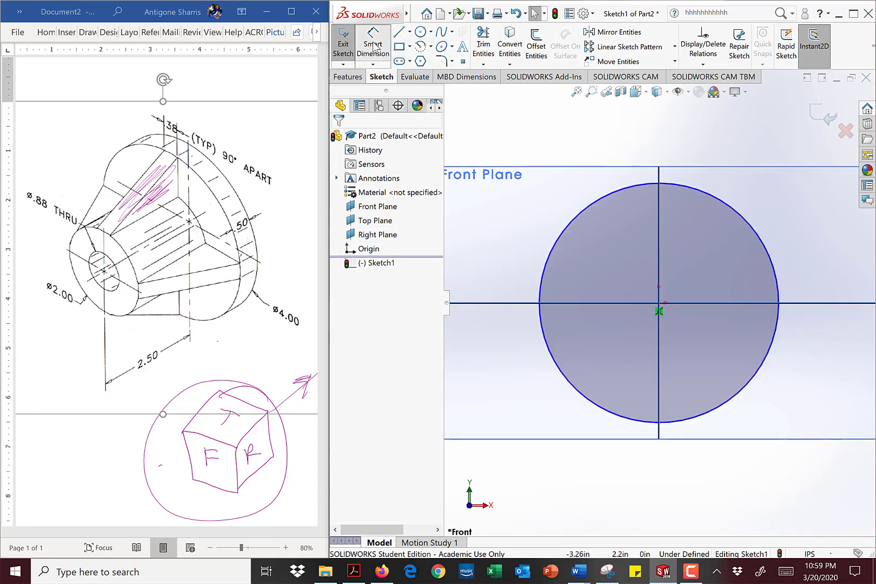
left_click(709, 193)
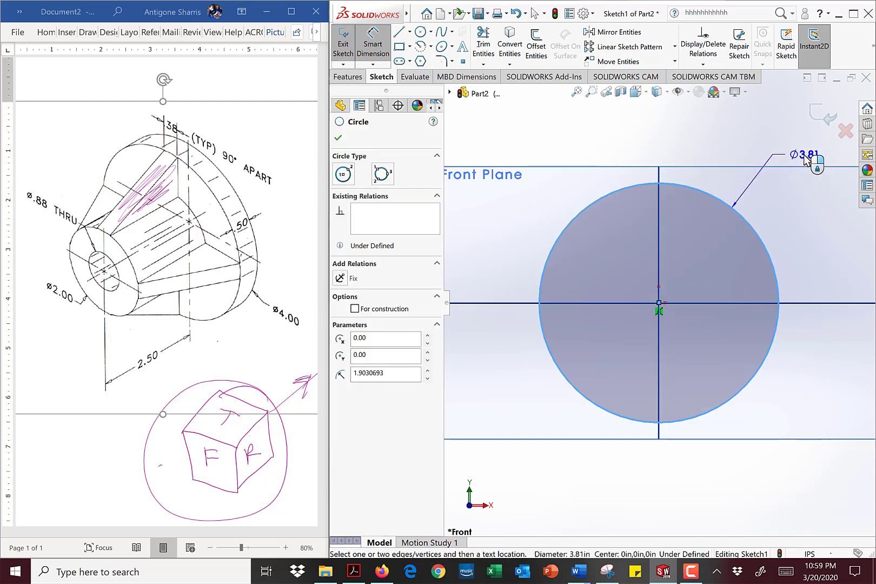
left_click(807, 163)
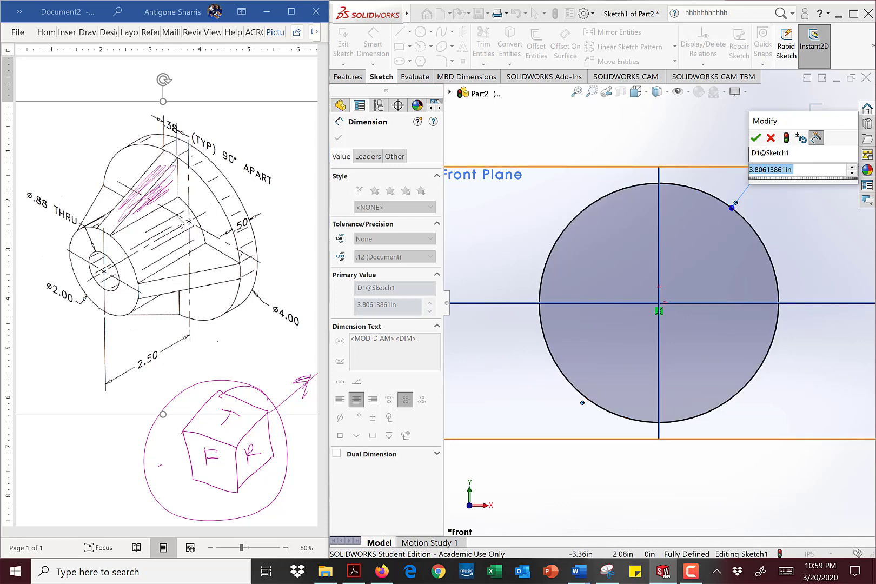
Switch to Word and circle the Ø4.00 flange dimension in ink on the part drawing
left_click(271, 312)
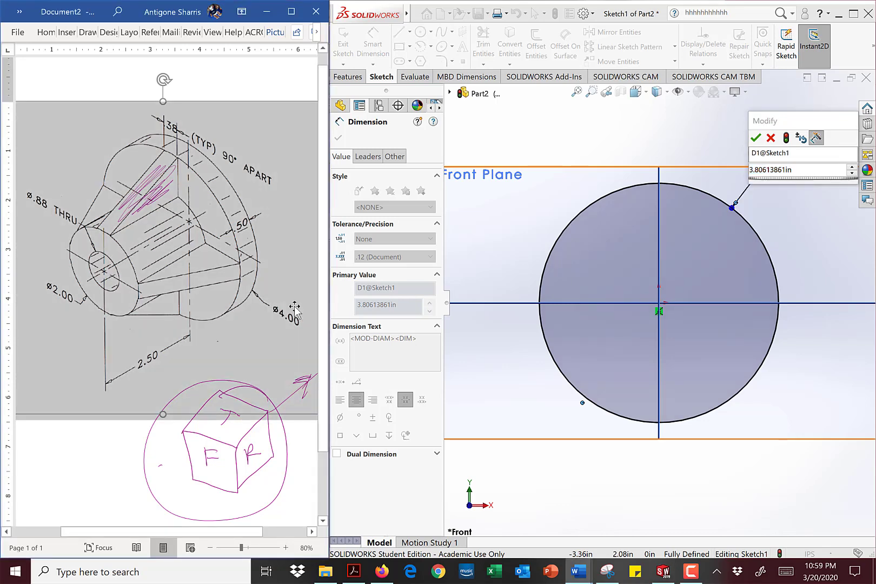
left_click(386, 500)
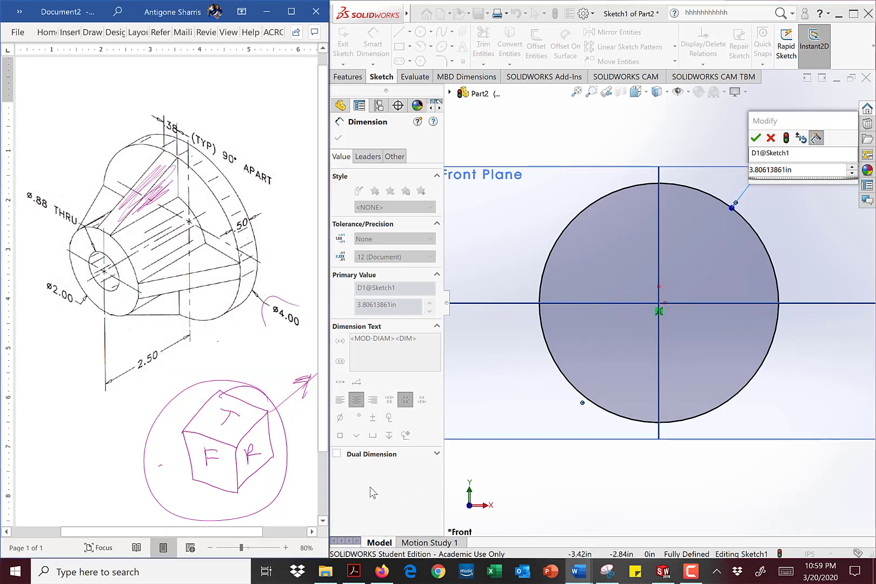
left_click_drag(292, 301, 298, 306)
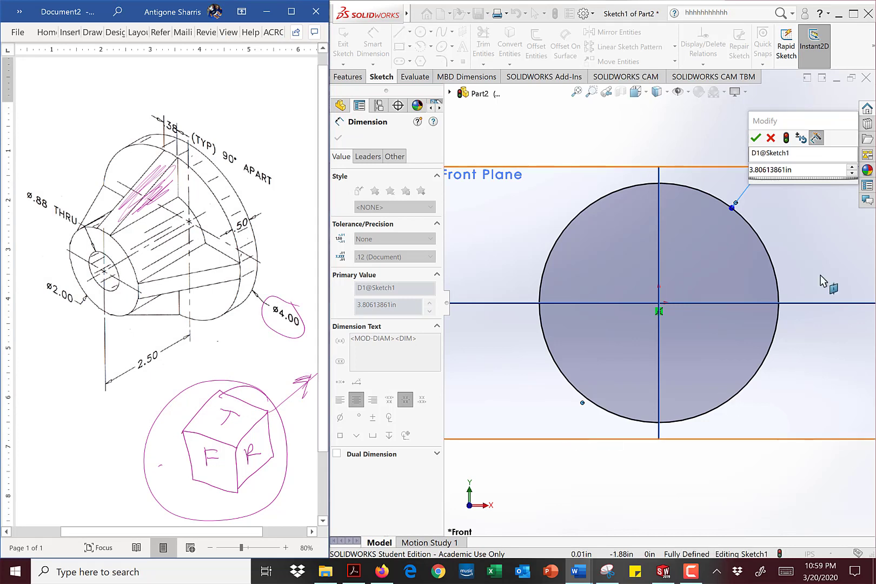
Switch back to SOLIDWORKS and set the circle's diameter to 4 in
left_click(808, 171)
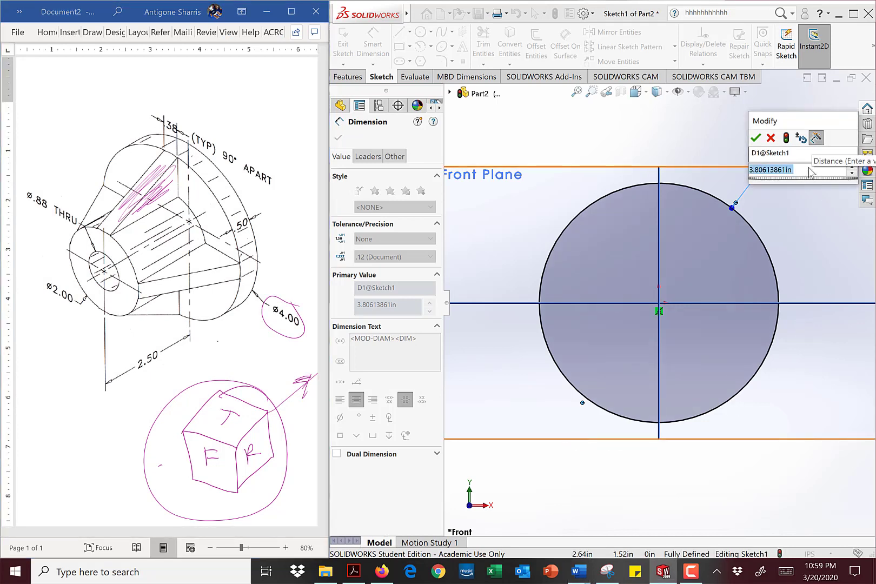
left_click(811, 169)
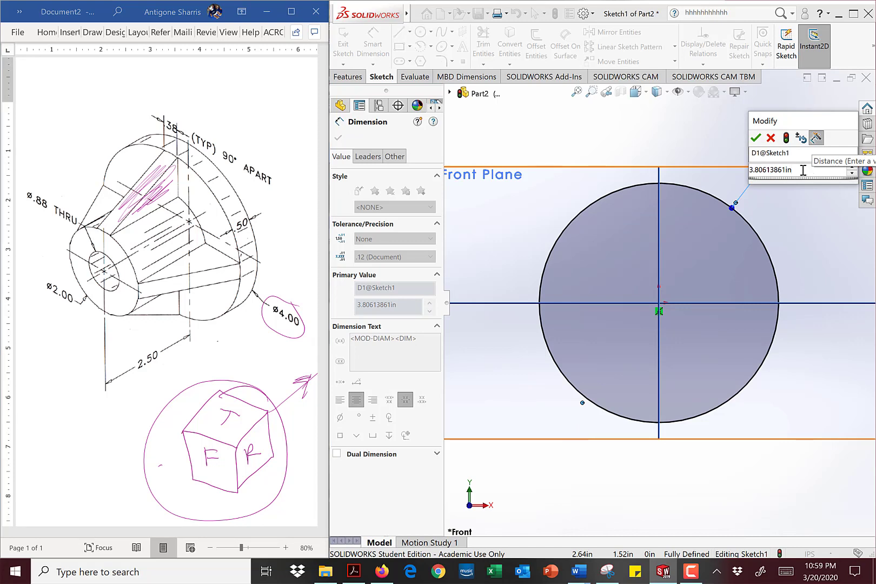
left_click_drag(803, 171, 703, 168)
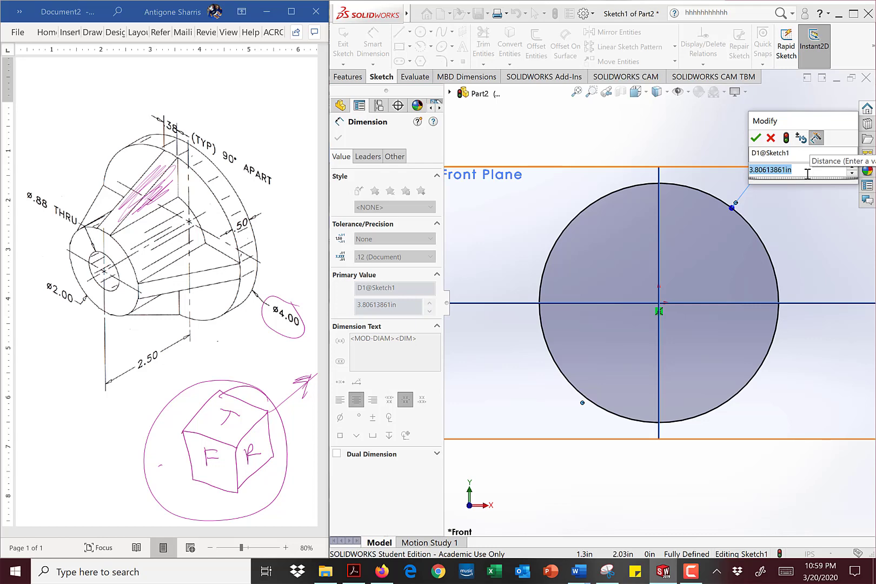
key("super+a")
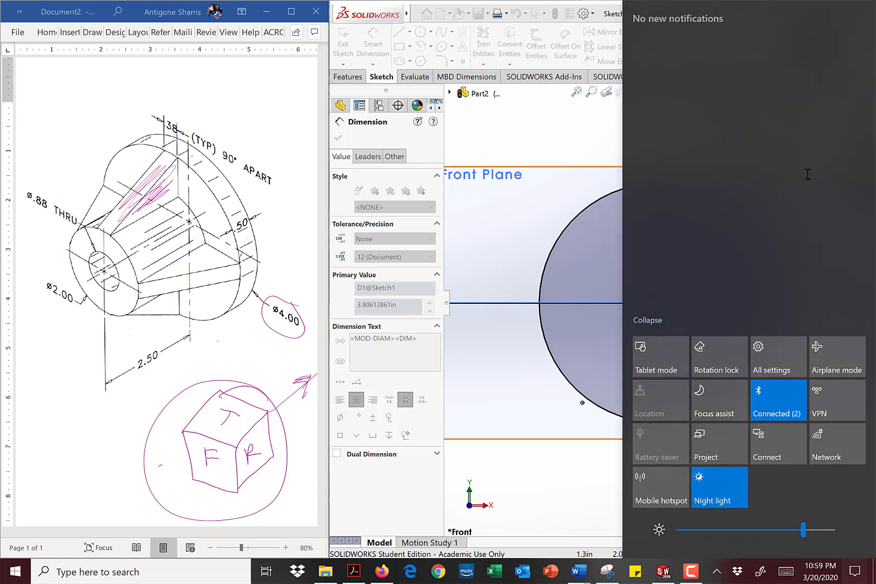
left_click(572, 168)
left_click(620, 247)
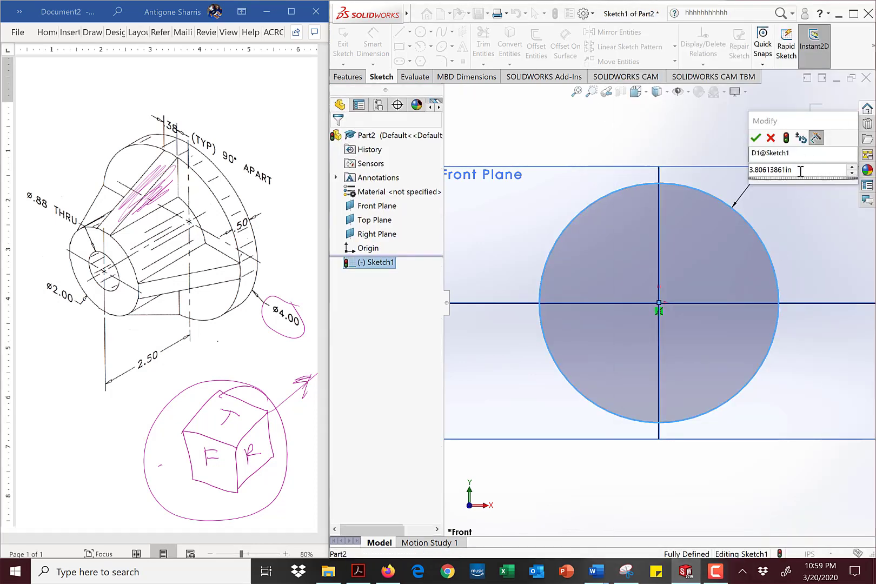
left_click(777, 170)
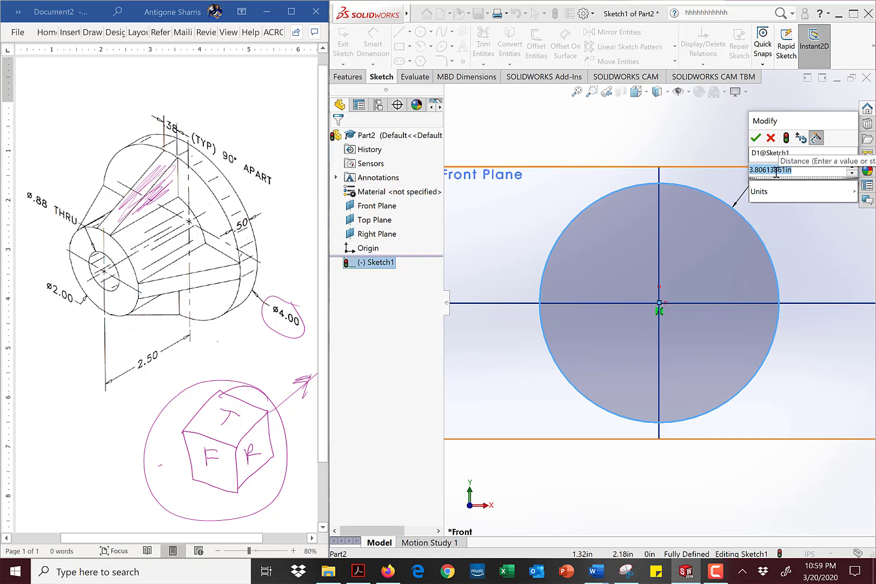
type("4")
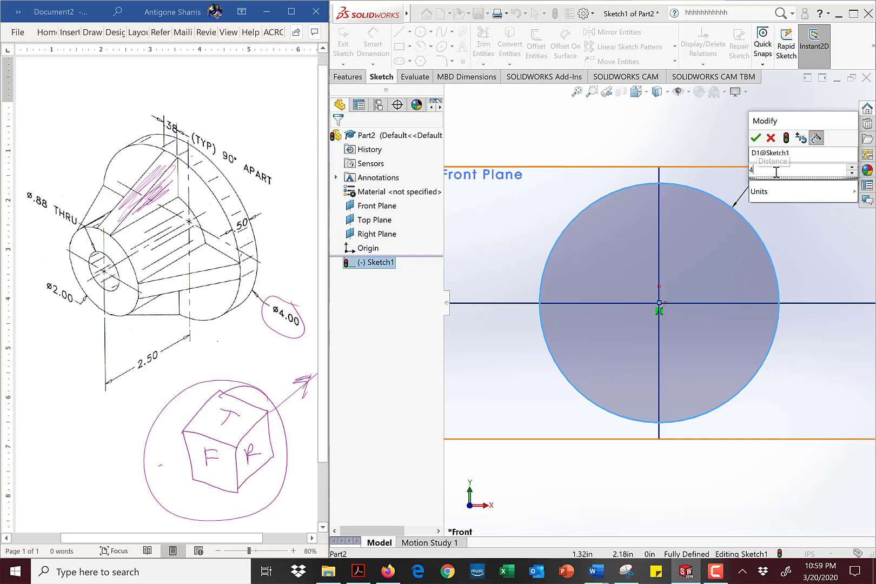
key("Return")
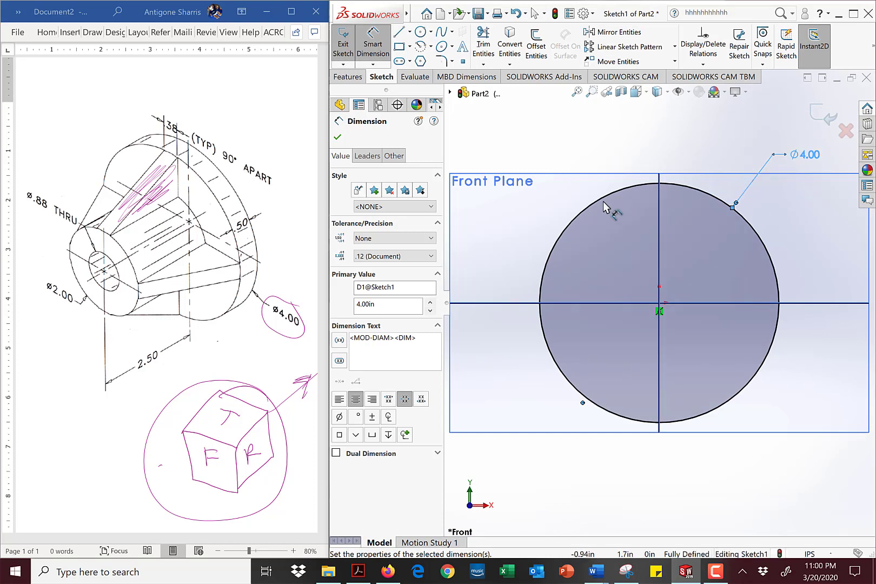
Set the sketch view to the Isometric orientation and leave the dimension selection
left_click(649, 94)
left_click(694, 126)
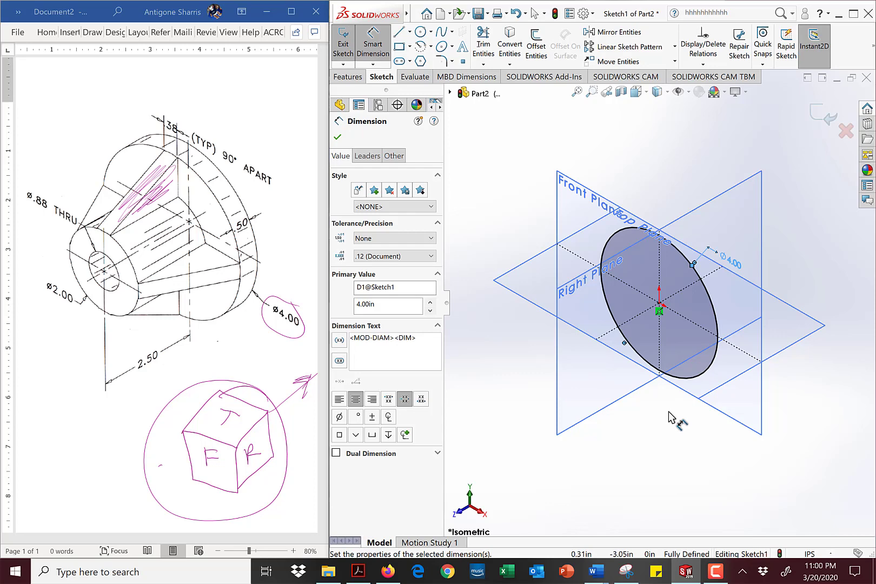
key("Escape")
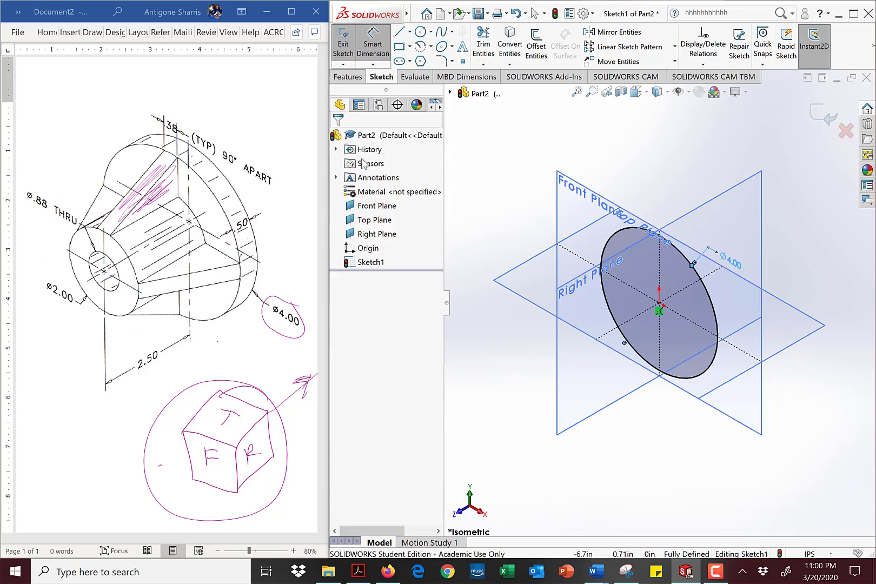
left_click(719, 257)
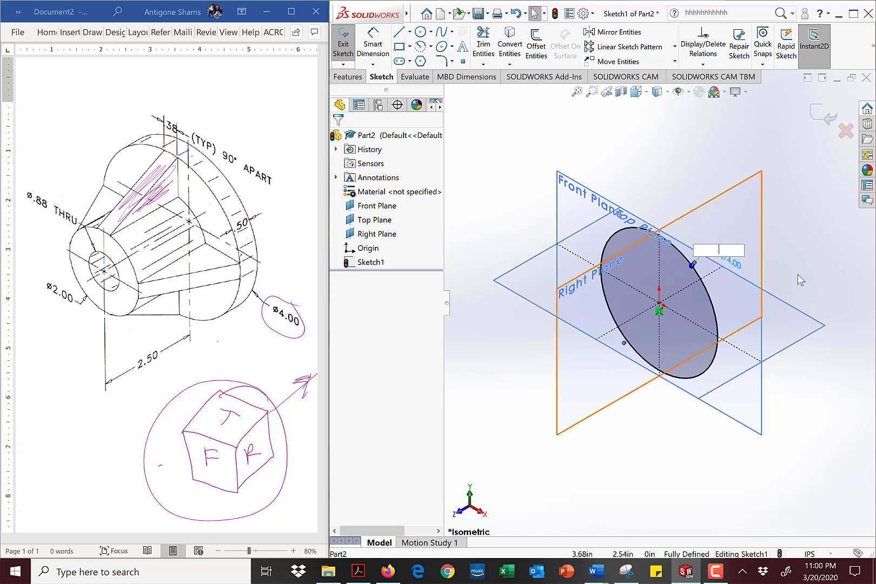
left_click(690, 266)
left_click(583, 287)
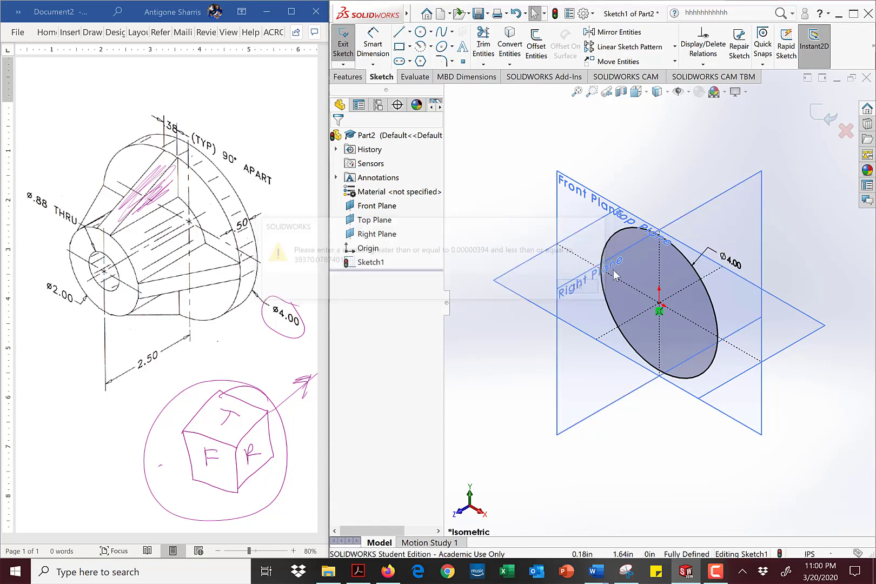
Delete the diameter dimension from the circle
left_click(706, 257)
left_click(705, 253)
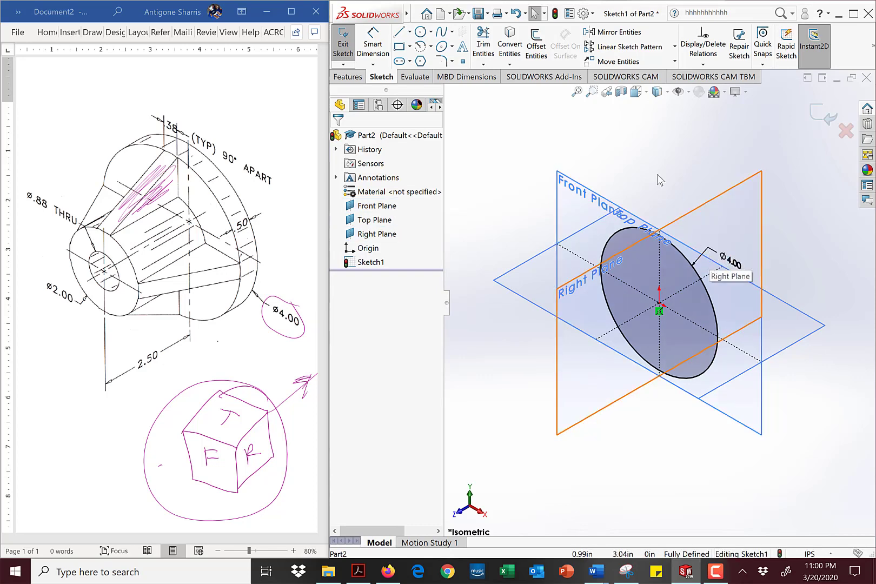
left_click_drag(659, 174, 795, 315)
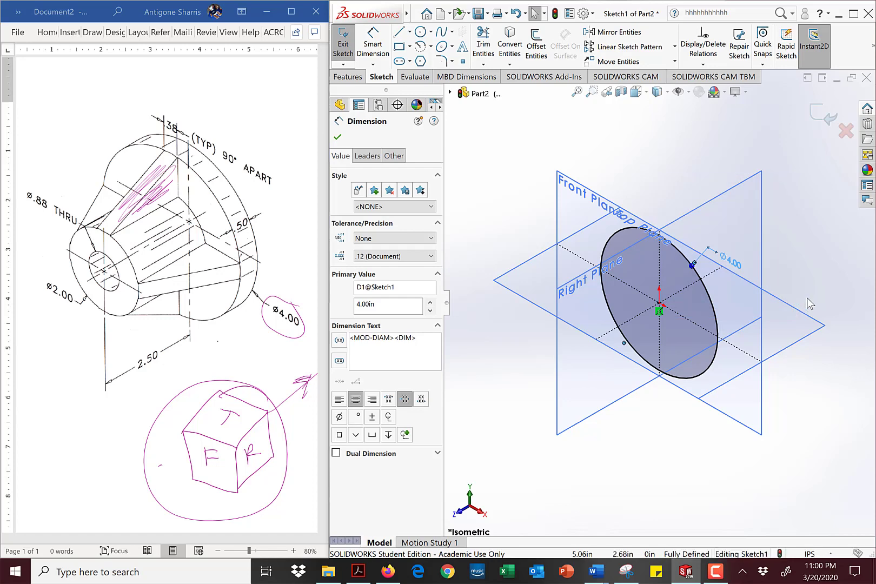
key("Delete")
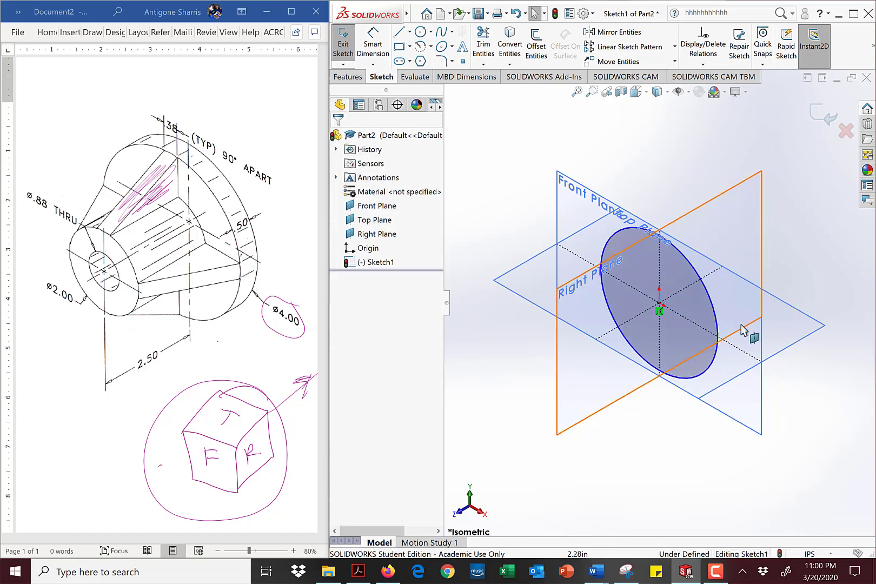
Dimension the circle's diameter again with Smart Dimension, accepting 4 in
scroll(718, 351, "down", 1)
scroll(719, 351, "down", 1)
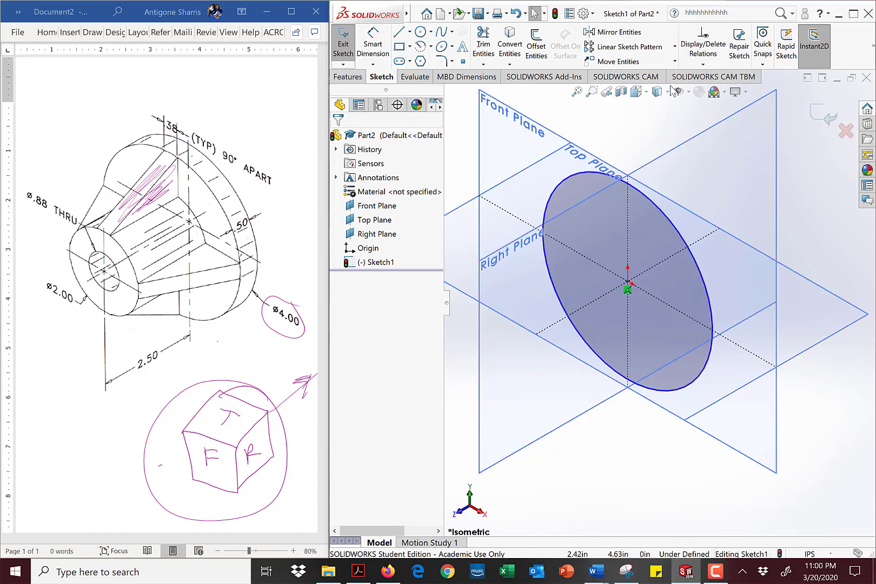
left_click(373, 46)
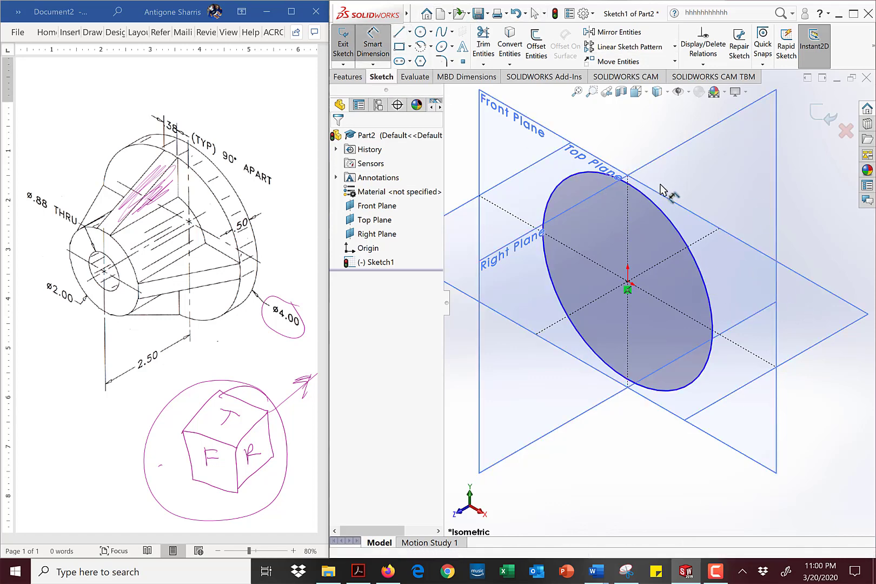
left_click(680, 228)
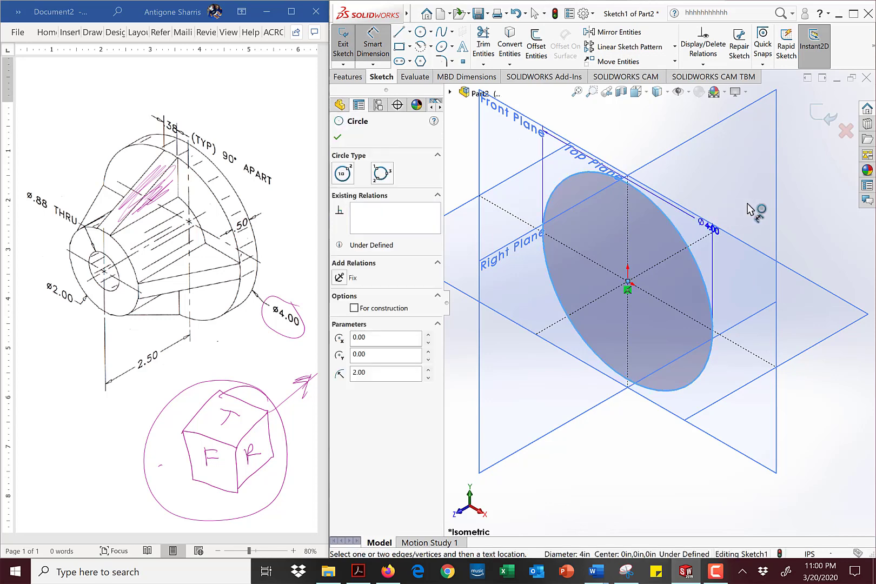
left_click(729, 197)
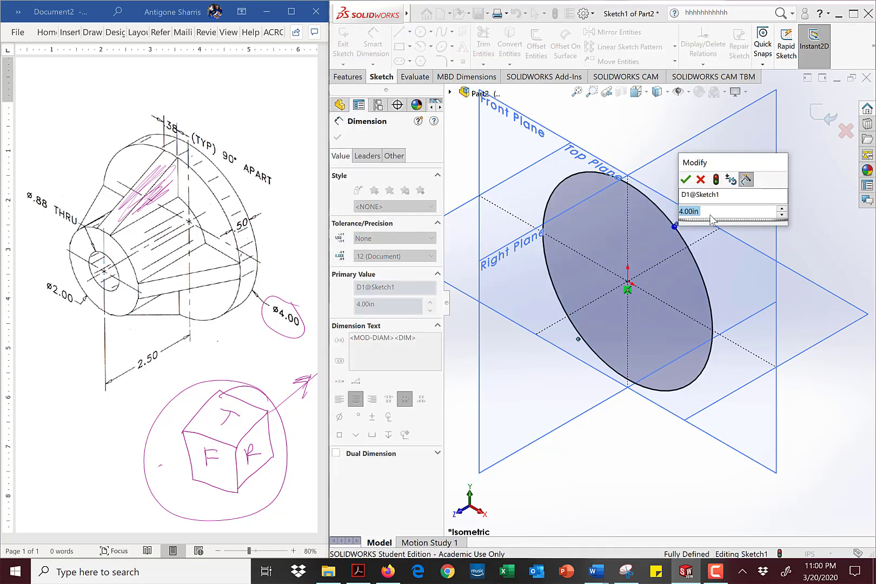
key("Return")
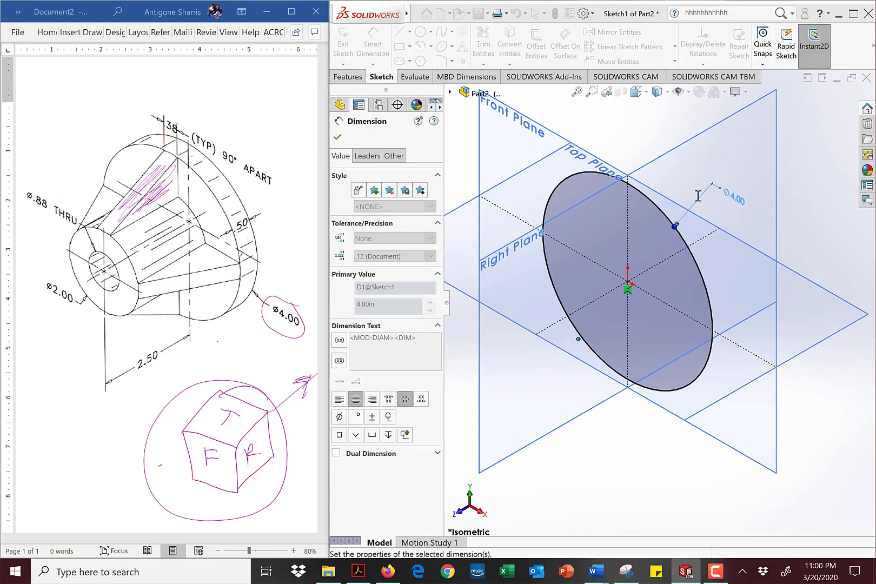
left_click(797, 216)
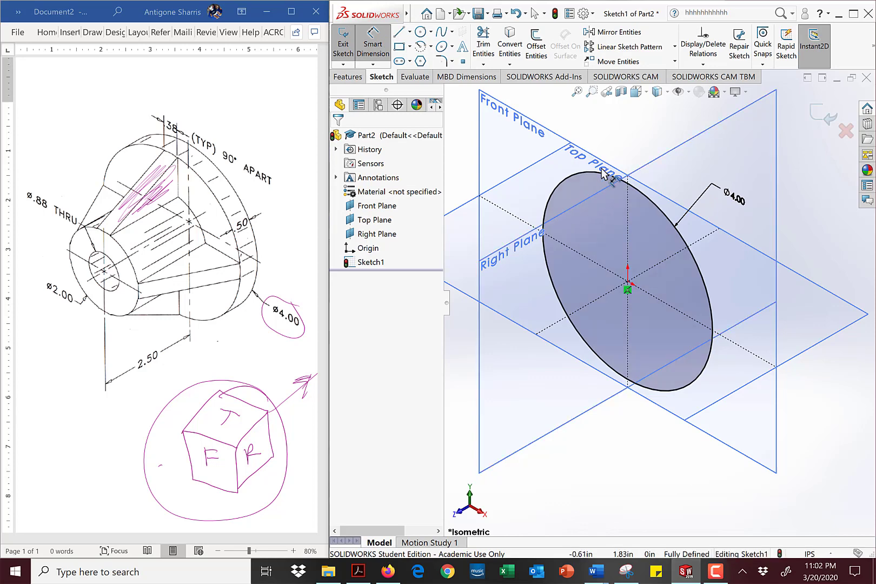
Start a blind Boss-Extrude of the circle, circle the .50 thickness in ink on the Word drawing, and set the depth to 0.5 in
left_click(347, 77)
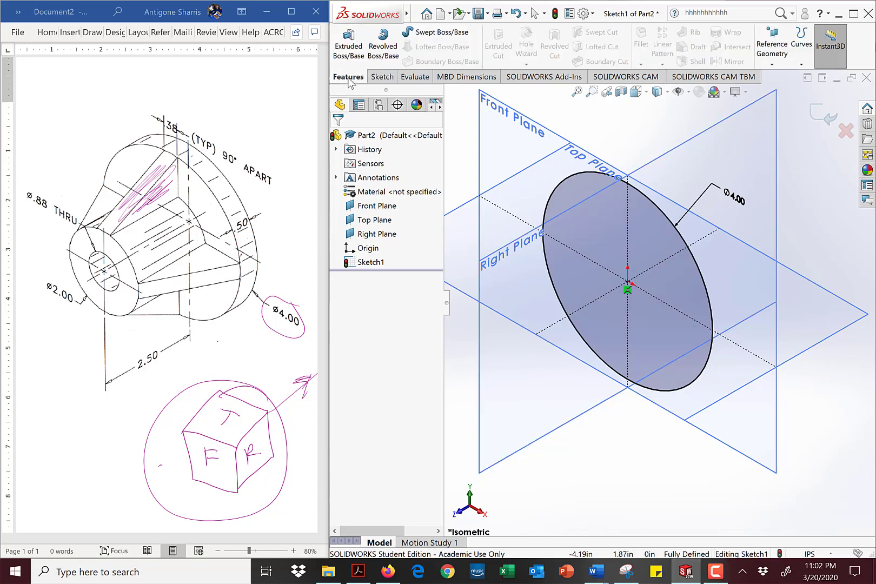
left_click(344, 44)
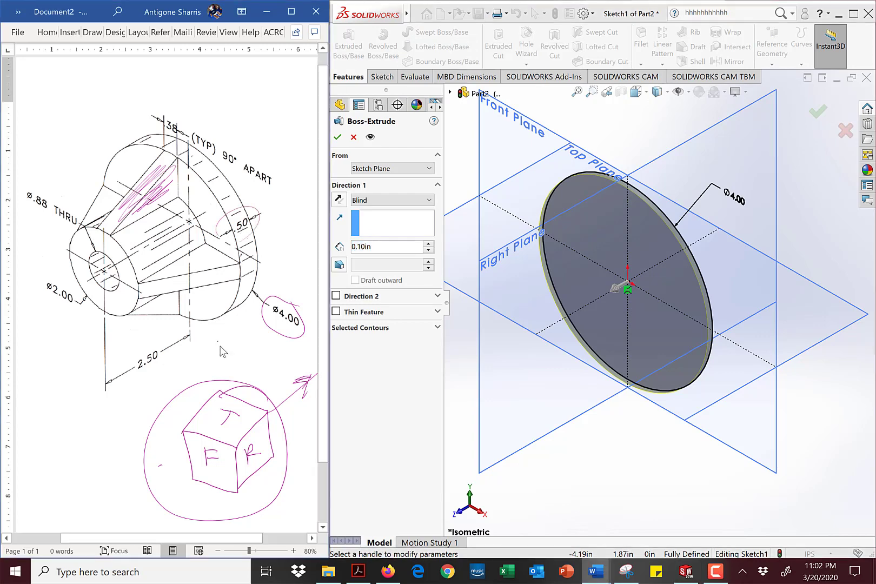
mouse_move(256, 211)
left_mouse_down()
mouse_move(240, 240)
mouse_move(259, 215)
left_mouse_up()
left_click(389, 248)
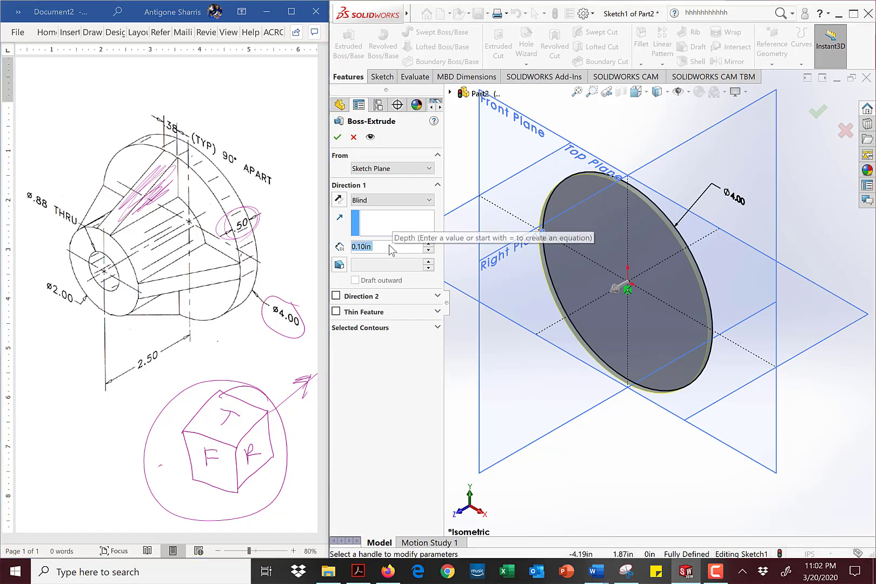
type(".5")
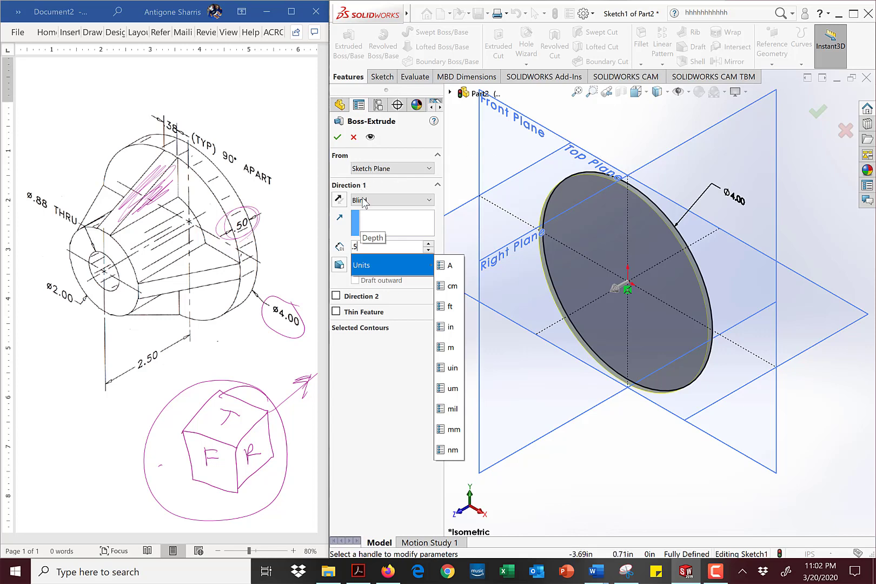
key("Return")
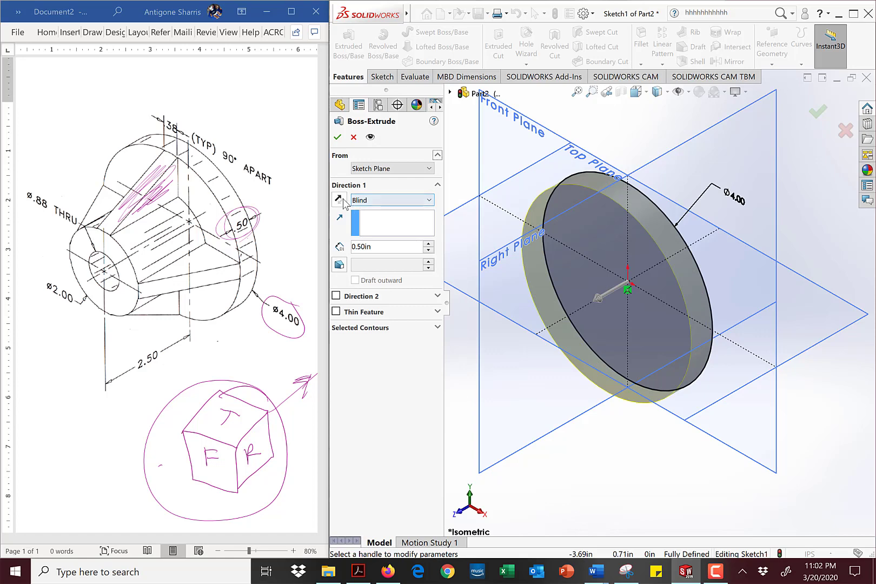
Reverse the extrusion direction back and forth to compare both sides of the Front Plane, ending with the original forward direction
left_click(340, 199)
left_click(340, 199)
left_click(339, 199)
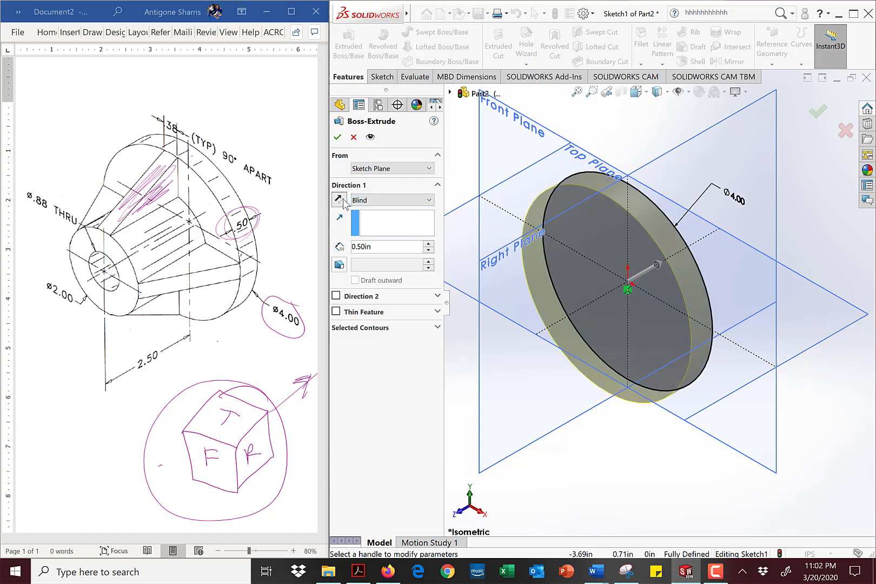
left_click(339, 199)
left_click(339, 199)
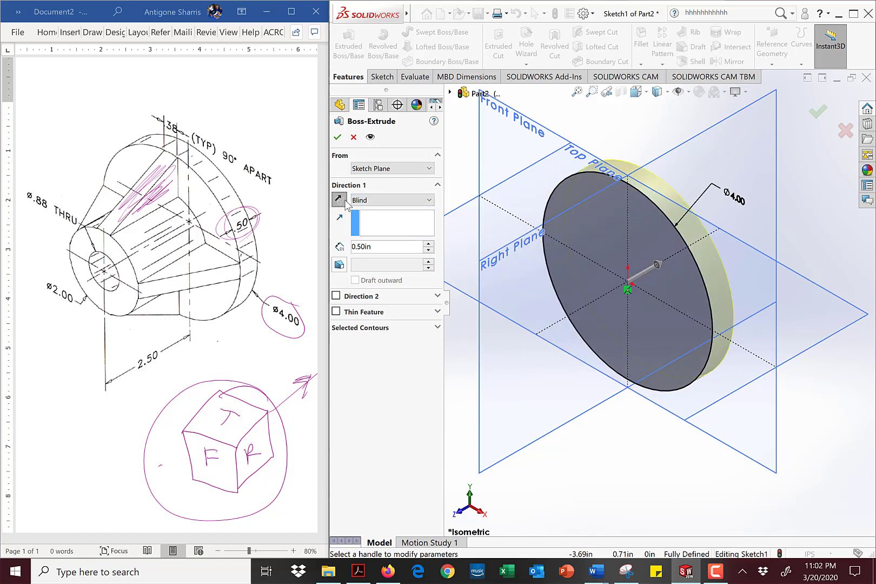
left_click(342, 203)
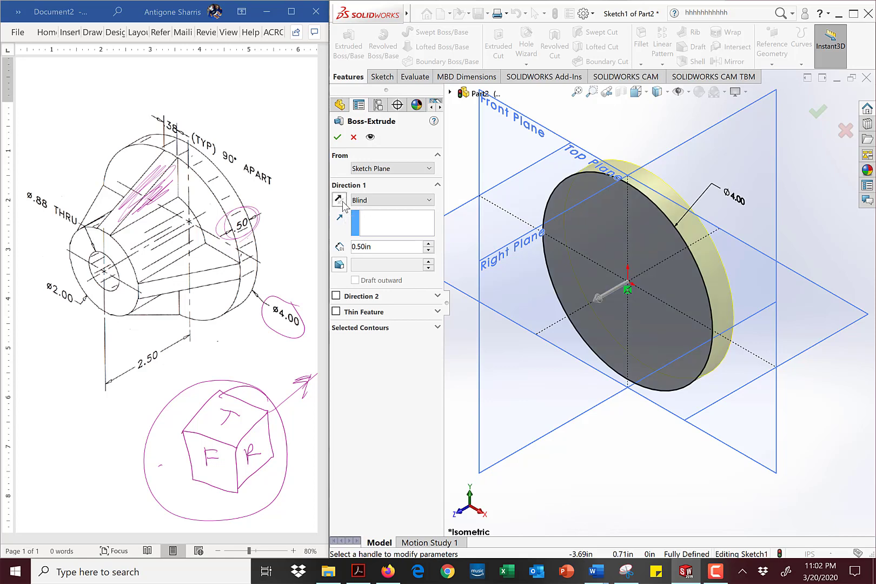
left_click(342, 202)
left_click(343, 202)
left_click(344, 202)
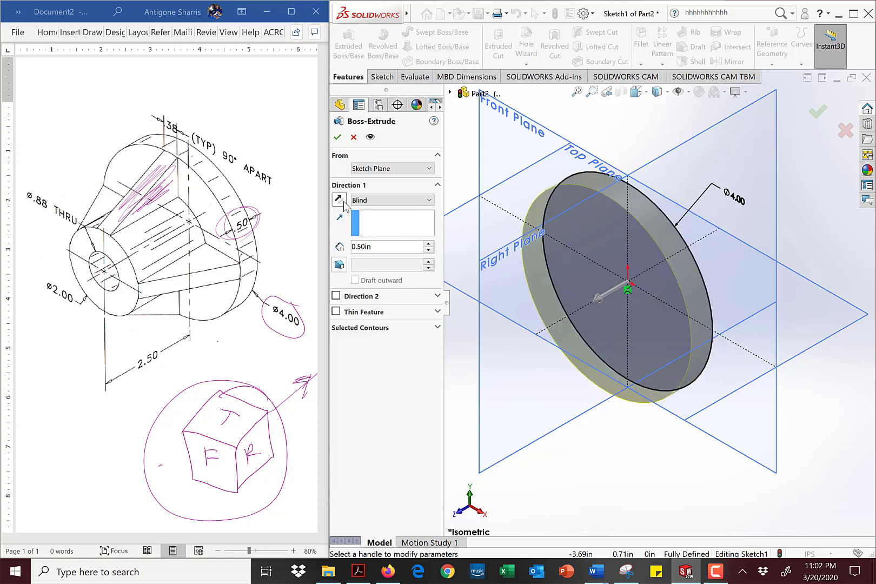
left_click(344, 202)
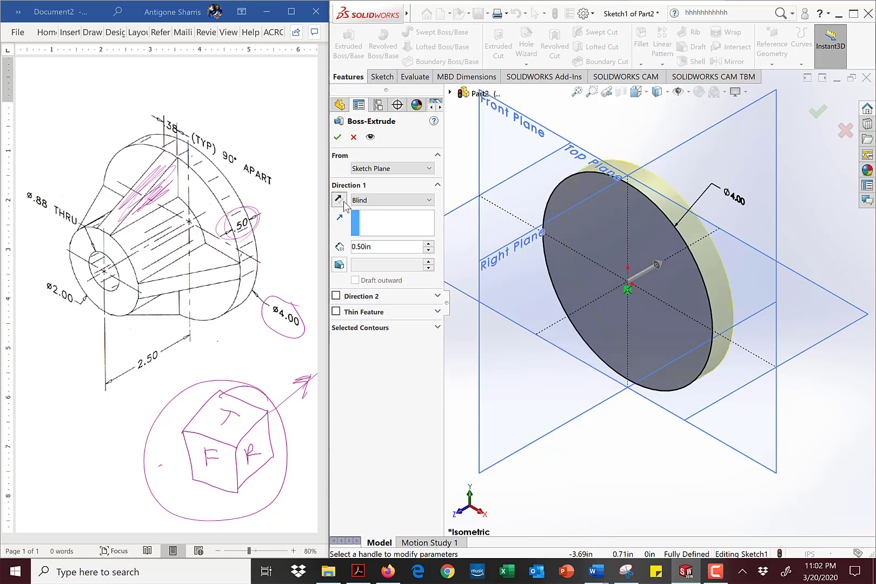
left_click(344, 203)
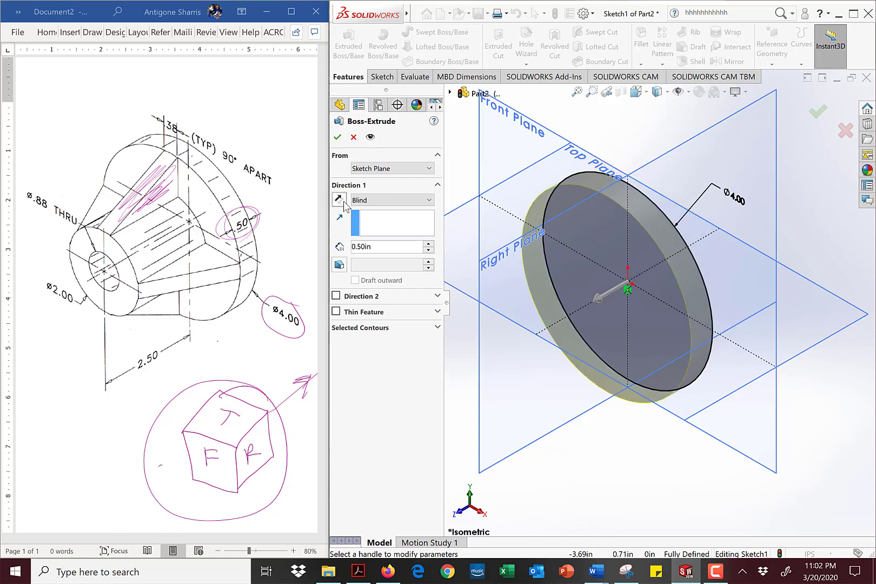
left_click(344, 202)
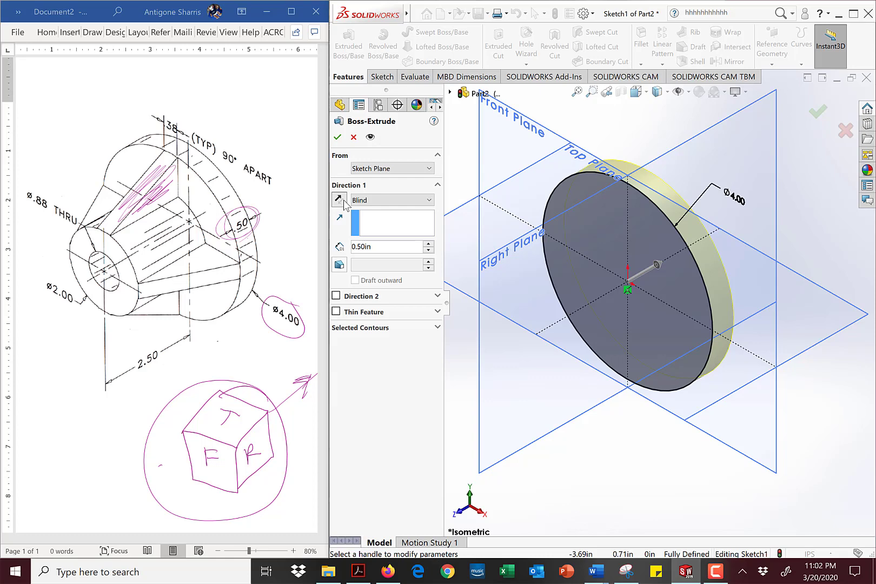
left_click(344, 202)
Try a negative extrusion depth of -.5 and toggle the draft option on and off
left_click_drag(385, 248, 299, 244)
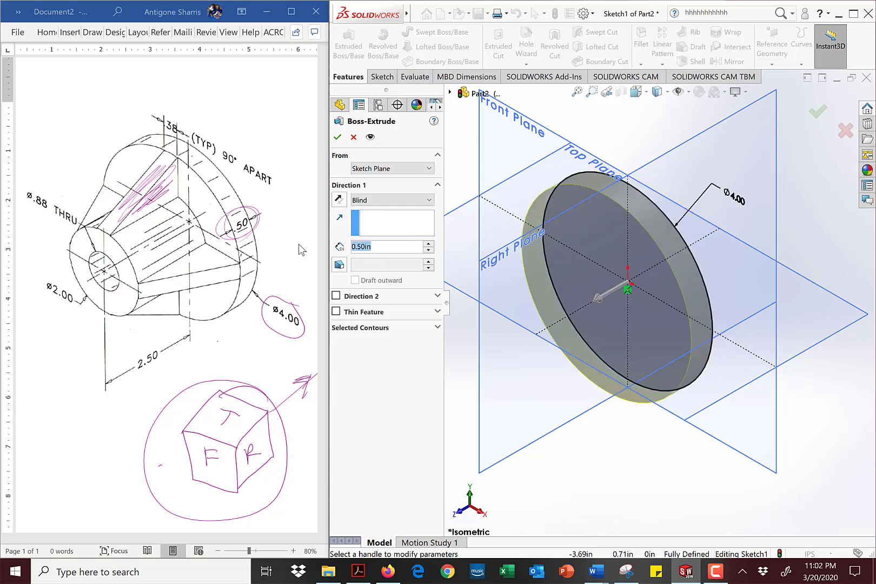
type("-.5")
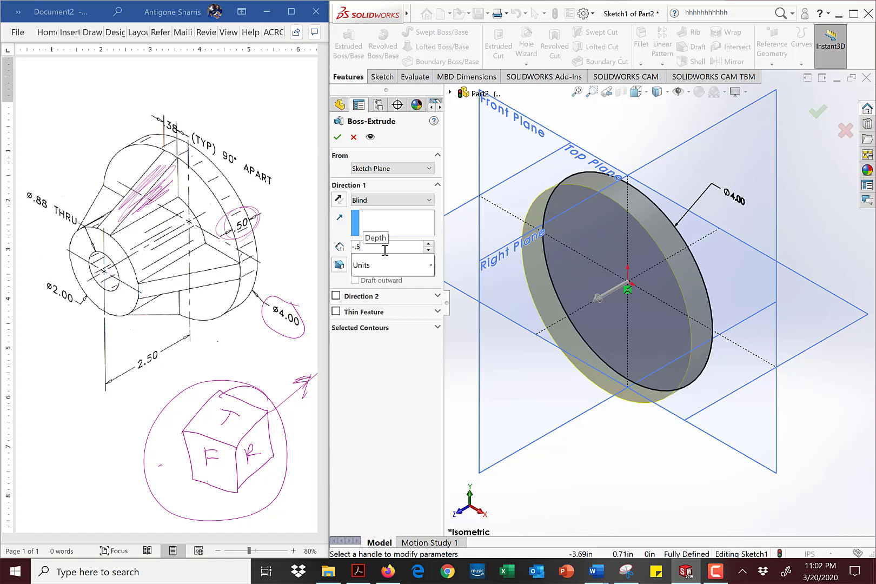
left_click(360, 199)
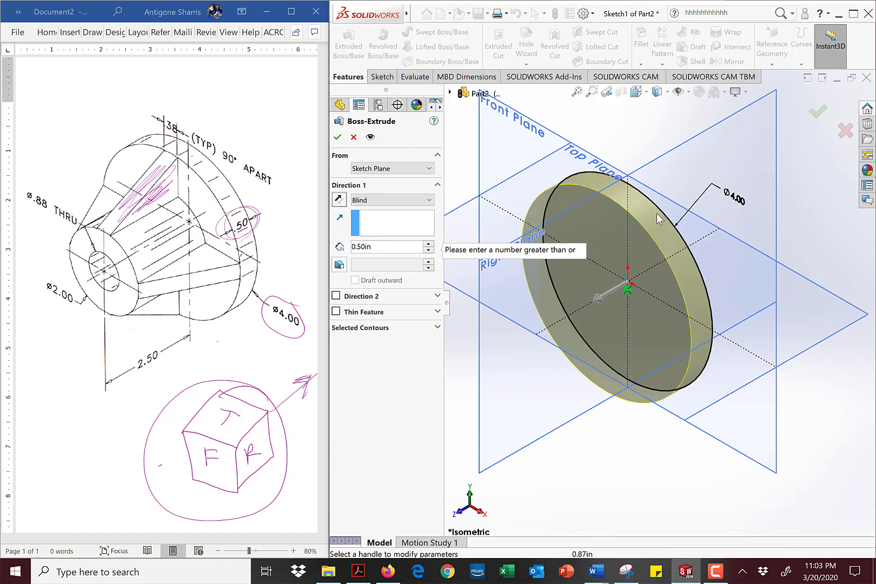
left_click(340, 265)
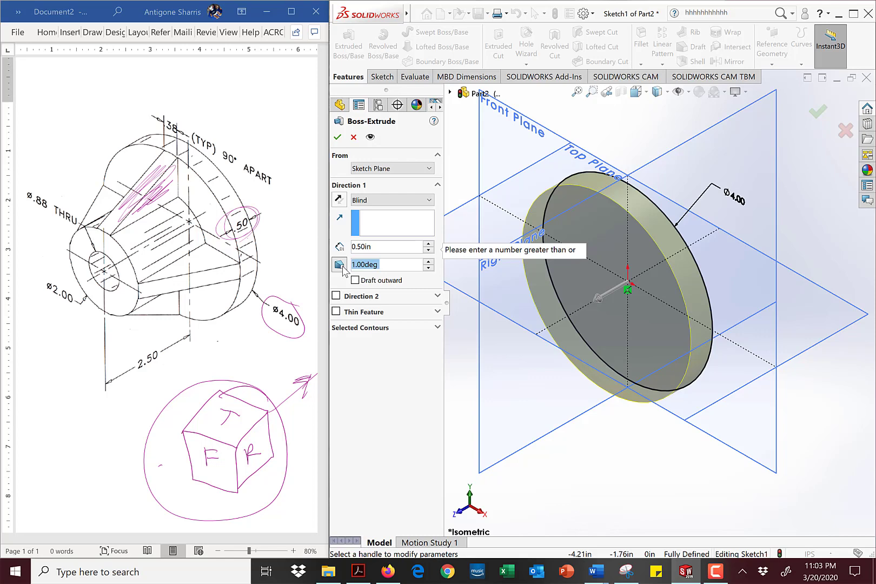
left_click(339, 264)
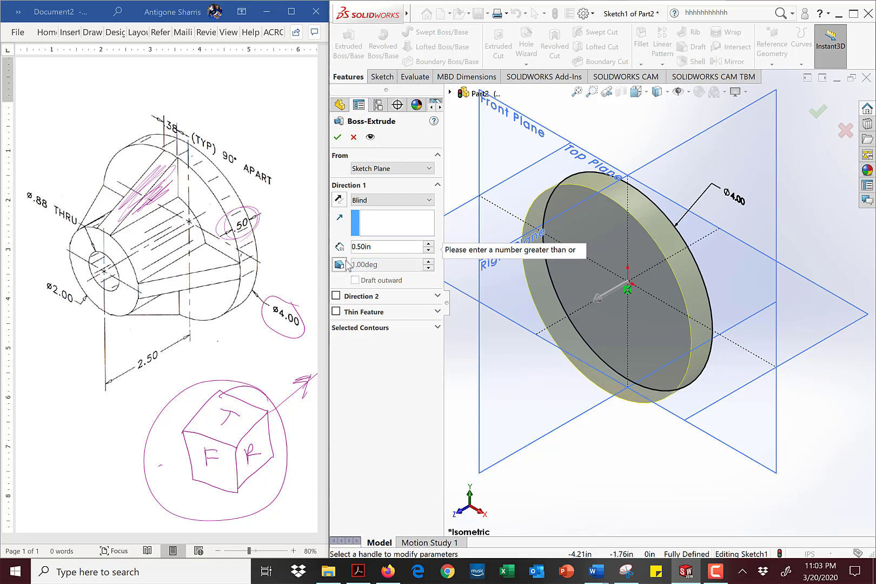
Try a second extrusion direction with a blind depth of 0.25 in and turn Direction 2 back off
left_click(363, 296)
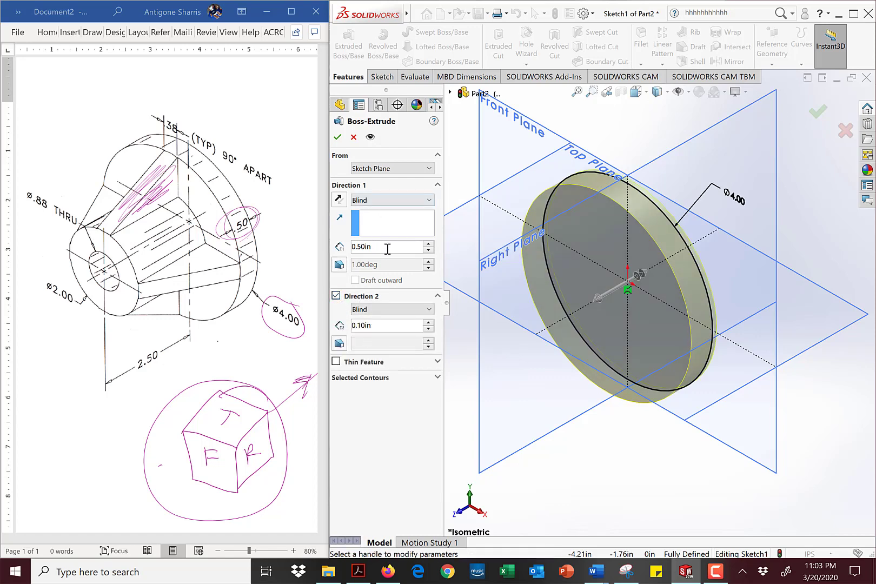
double_click(384, 326)
type(".25")
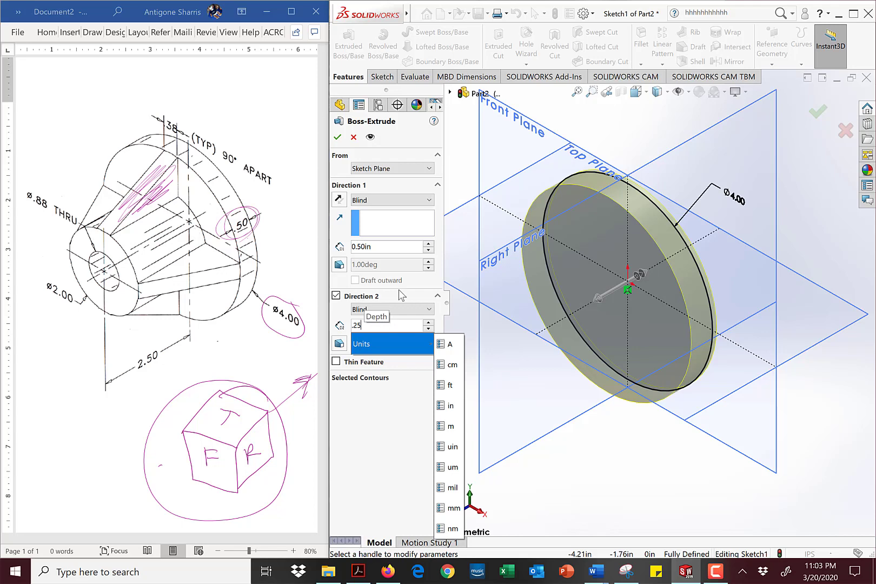
left_click(395, 325)
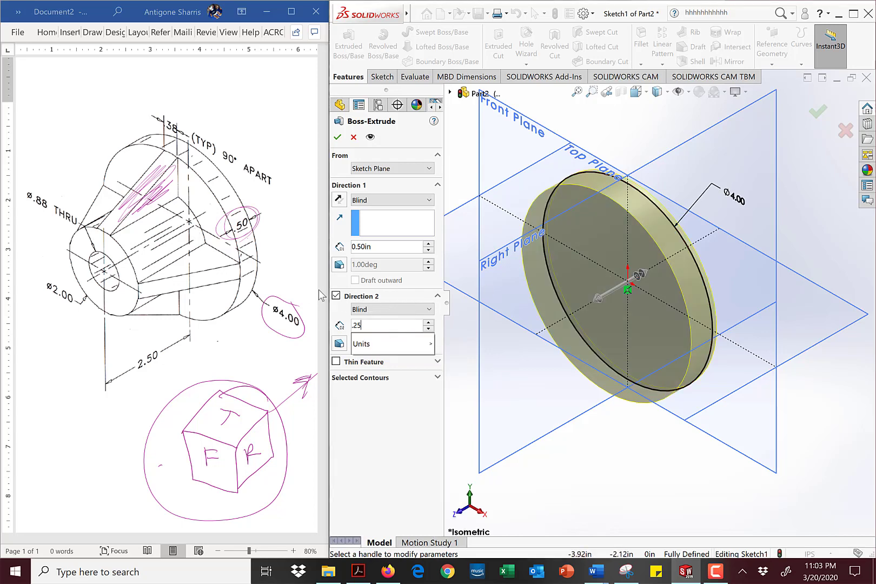
key("Return")
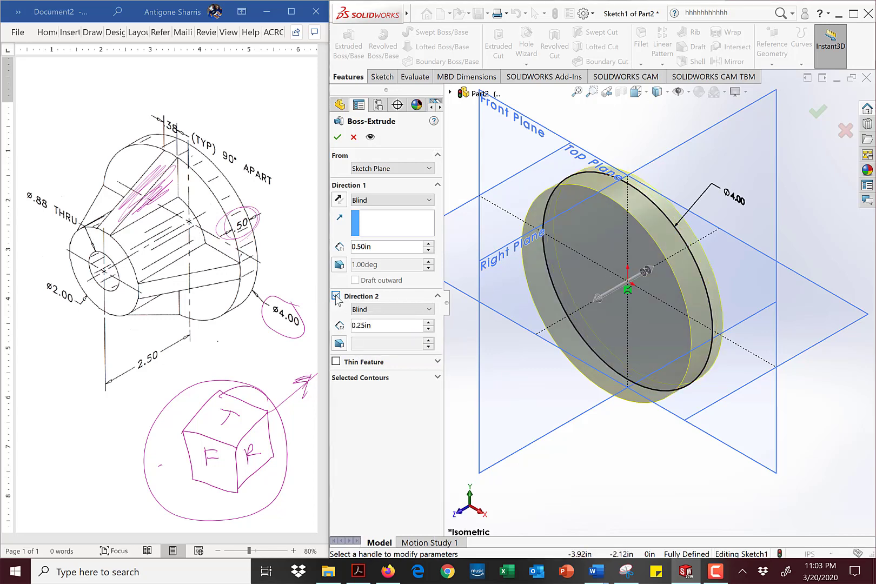
left_click(336, 296)
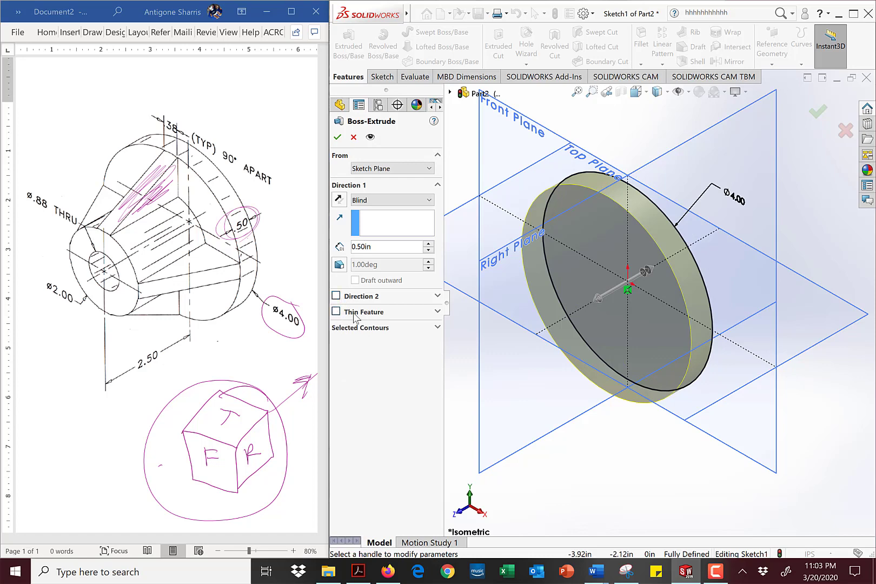
Preview the extrusion as a Thin Feature and turn that option back off
left_click(344, 313)
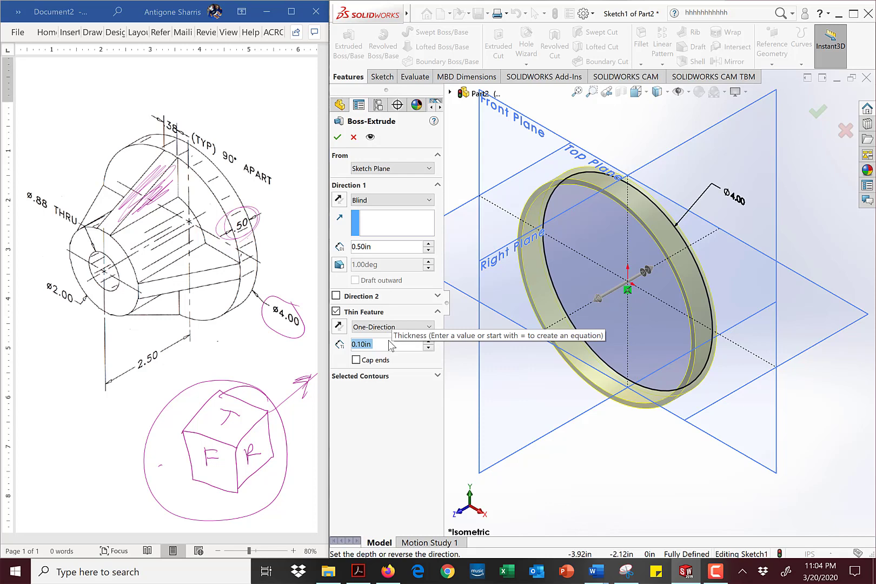
left_click(337, 313)
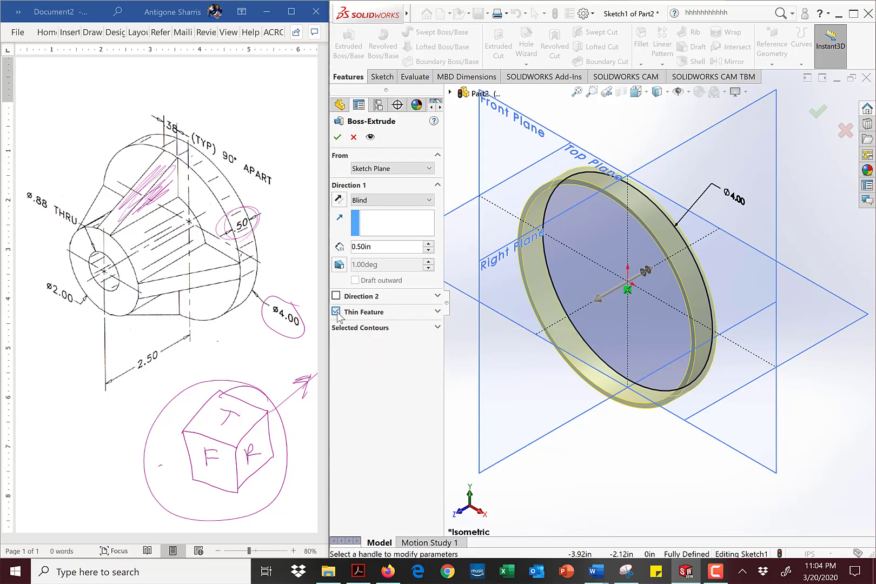
left_click(337, 313)
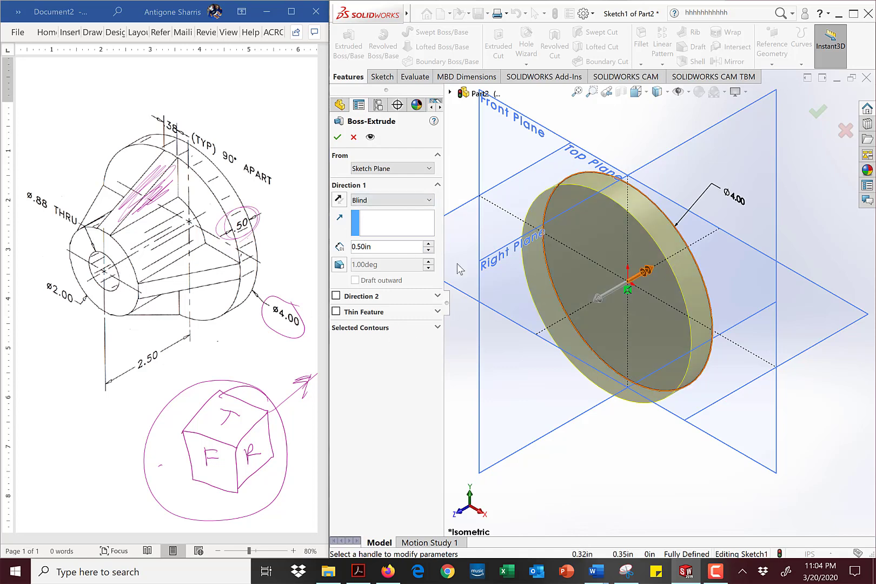
Finish the 0.5 in blind extrusion of the flange disc and clear the selection
left_click(388, 247)
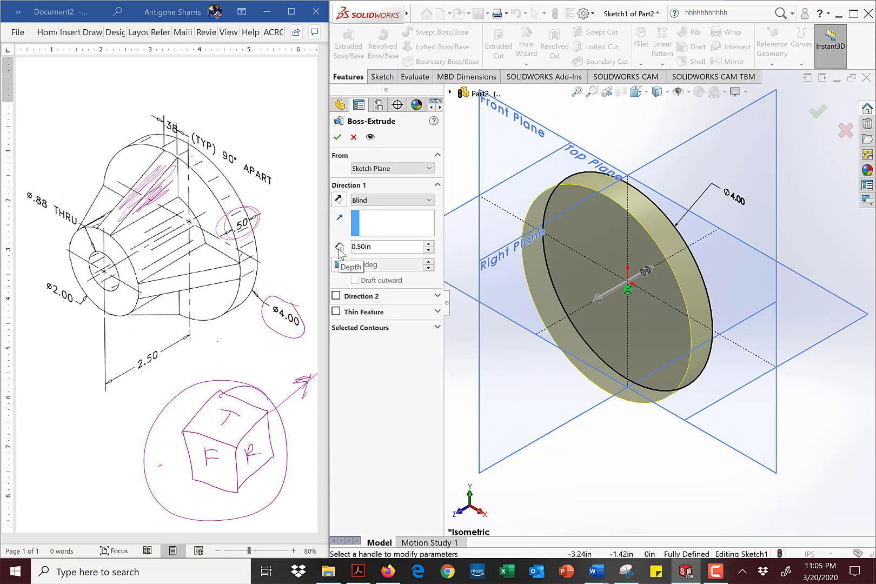
left_click(337, 137)
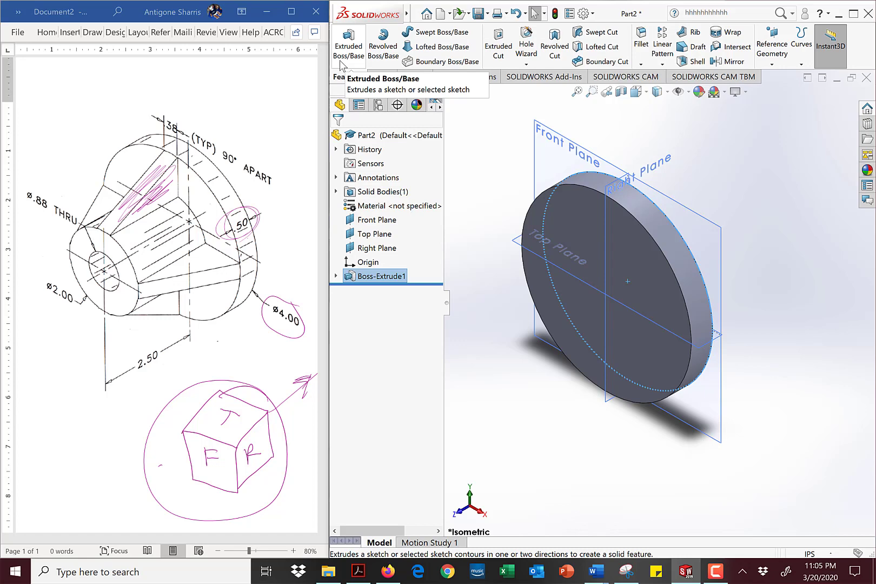
left_click(500, 190)
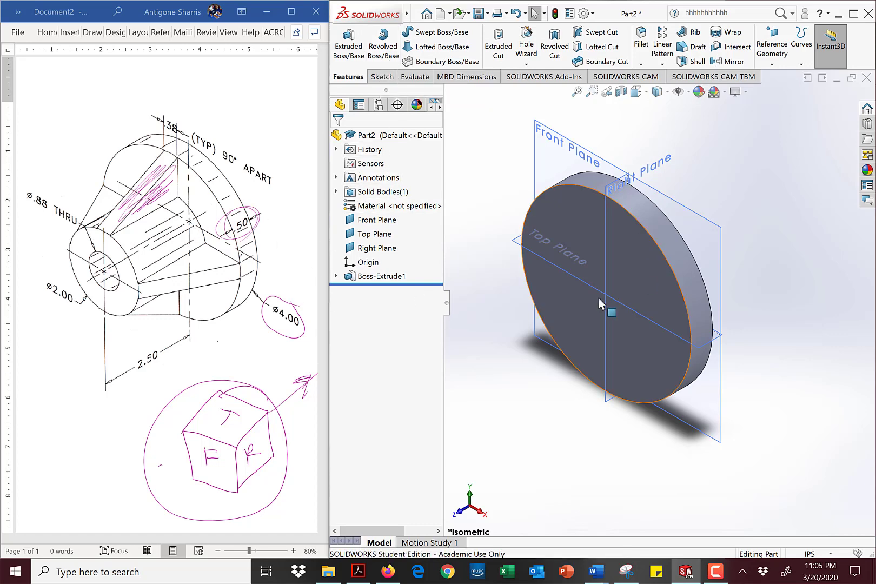
In the Word document, trace the hub's tapered body and its front circle in ink over the reference drawing
left_click(184, 427)
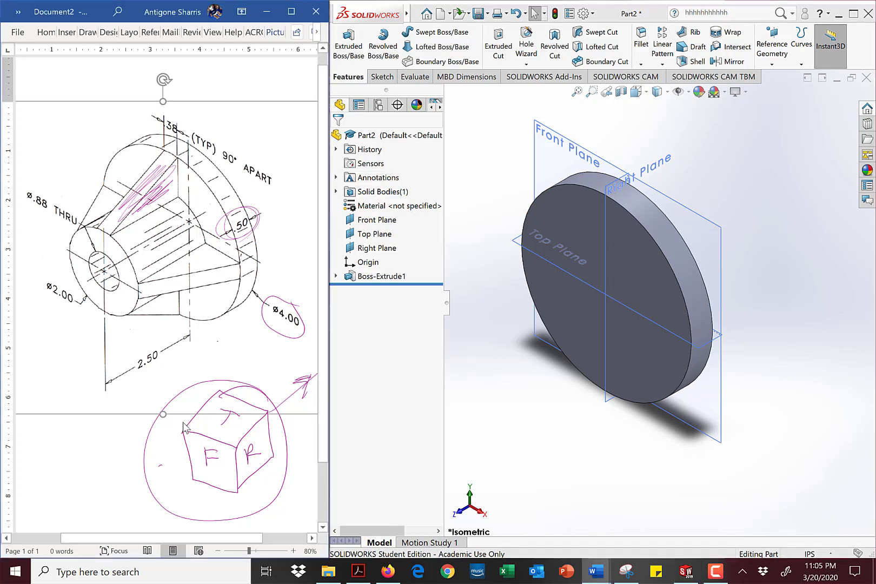
mouse_move(114, 158)
left_mouse_down()
mouse_move(145, 150)
mouse_move(224, 308)
mouse_move(112, 183)
mouse_move(184, 299)
mouse_move(163, 152)
mouse_move(218, 217)
left_mouse_up()
mouse_move(79, 228)
left_mouse_down()
mouse_move(146, 190)
mouse_move(77, 234)
left_mouse_up()
mouse_move(132, 310)
left_mouse_down()
mouse_move(185, 278)
mouse_move(119, 317)
left_mouse_up()
mouse_move(81, 225)
left_mouse_down()
mouse_move(111, 308)
mouse_move(76, 230)
mouse_move(141, 265)
mouse_move(76, 249)
left_mouse_up()
mouse_move(135, 311)
left_mouse_down()
mouse_move(97, 227)
mouse_move(132, 311)
mouse_move(192, 187)
mouse_move(141, 214)
left_mouse_up()
mouse_move(195, 253)
left_mouse_down()
mouse_move(158, 187)
mouse_move(205, 237)
mouse_move(203, 246)
left_mouse_up()
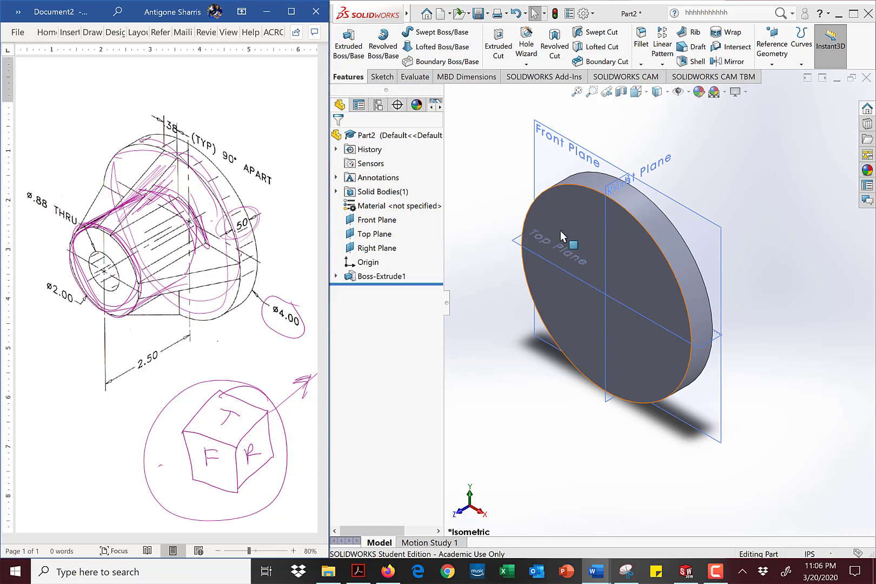
Circle and underline the 2.50 length dimension in ink and mark the flange's centre lines and outer edge on the drawing
mouse_move(157, 337)
left_mouse_down()
mouse_move(122, 360)
mouse_move(180, 334)
mouse_move(157, 380)
left_mouse_up()
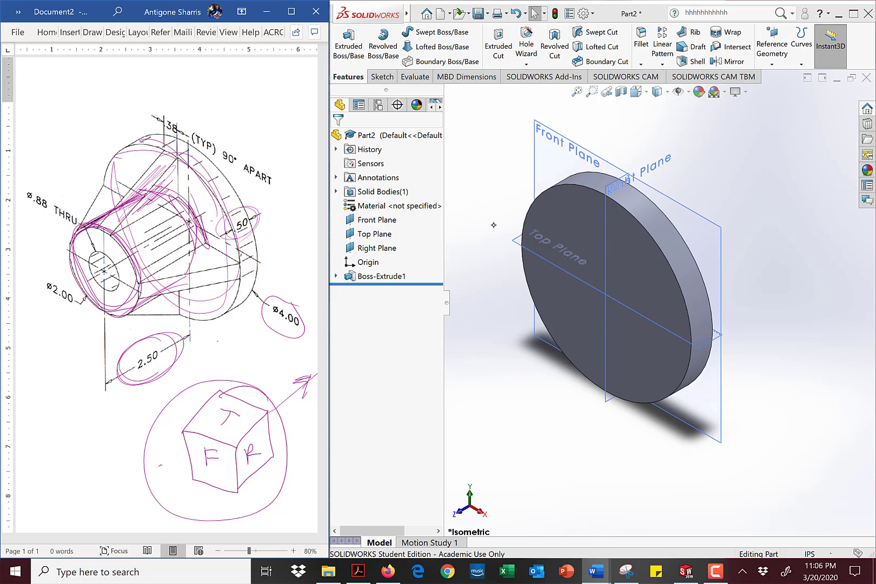
mouse_move(212, 332)
left_mouse_down()
mouse_move(188, 343)
mouse_move(214, 327)
left_mouse_up()
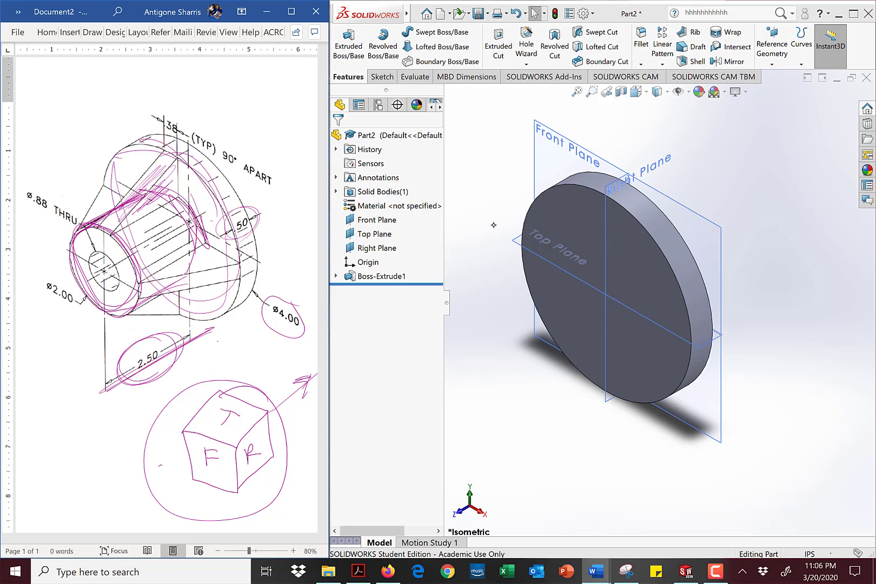
mouse_move(162, 193)
left_mouse_down()
mouse_move(184, 203)
mouse_move(198, 272)
left_mouse_up()
mouse_move(189, 312)
left_mouse_down()
mouse_move(197, 140)
mouse_move(195, 330)
mouse_move(191, 143)
left_mouse_up()
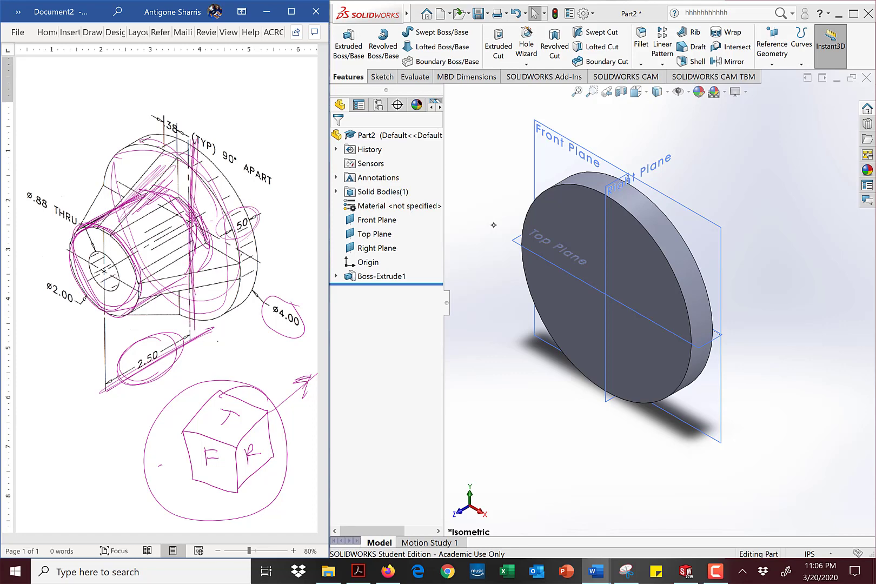
left_click_drag(102, 171, 263, 252)
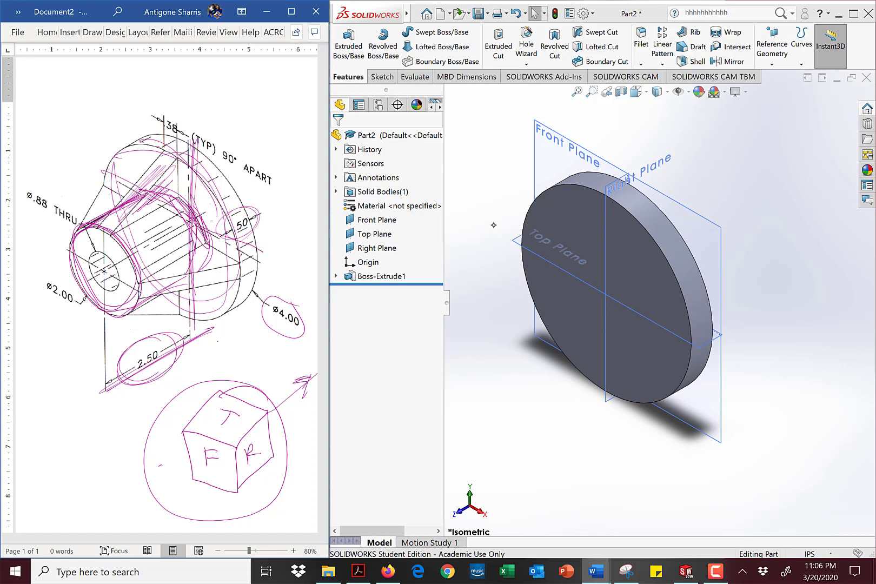
mouse_move(133, 143)
left_mouse_down()
mouse_move(165, 130)
mouse_move(217, 167)
mouse_move(251, 228)
left_mouse_up()
Delete the ink object holding the hub and flange traces and the cube sketch from the Word document
left_click(154, 160)
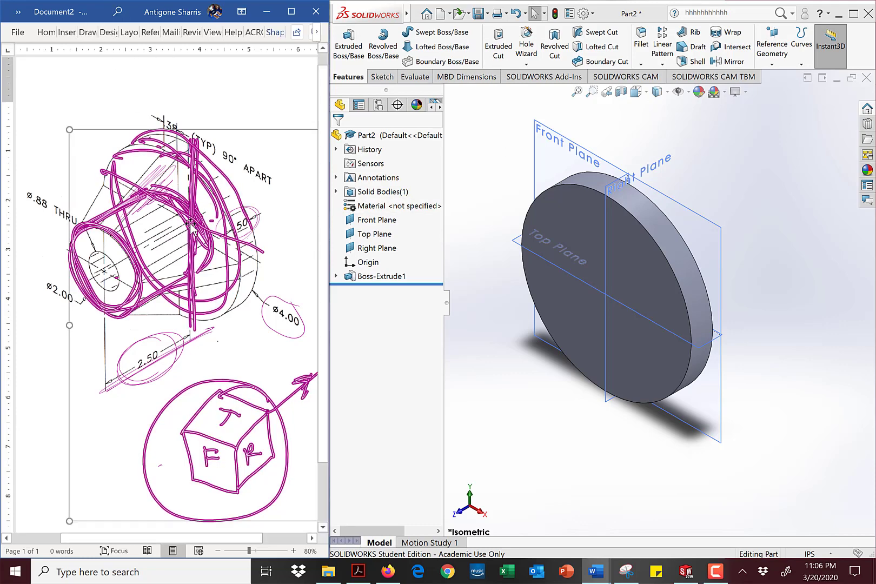
right_click(191, 224)
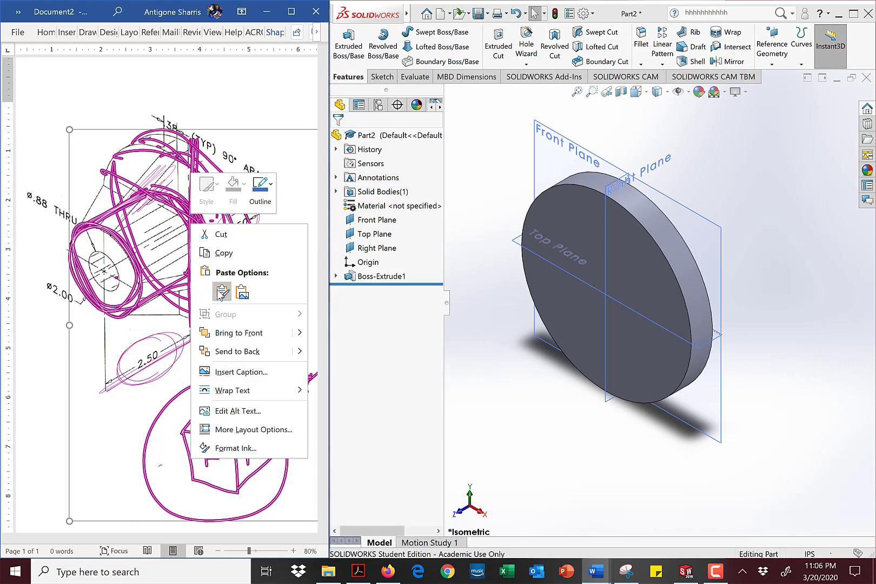
left_click(135, 421)
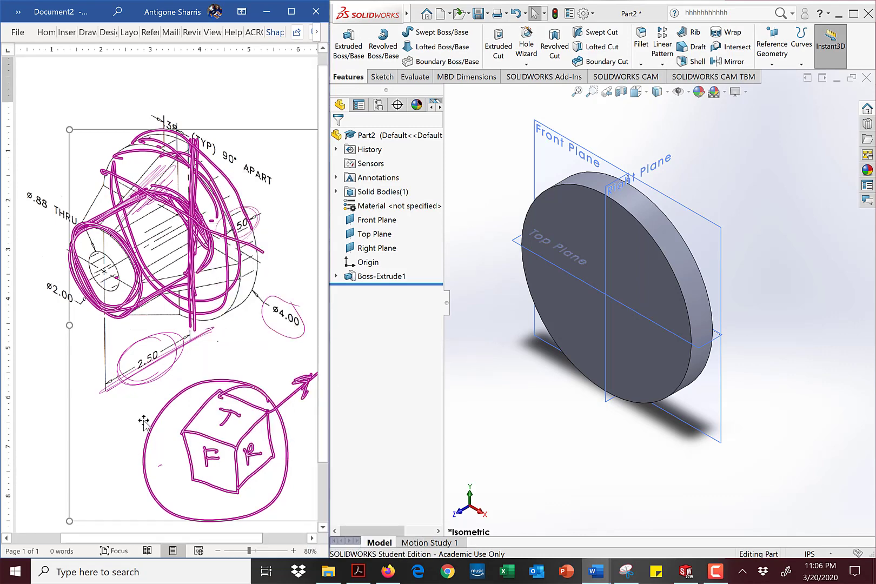
key("Delete")
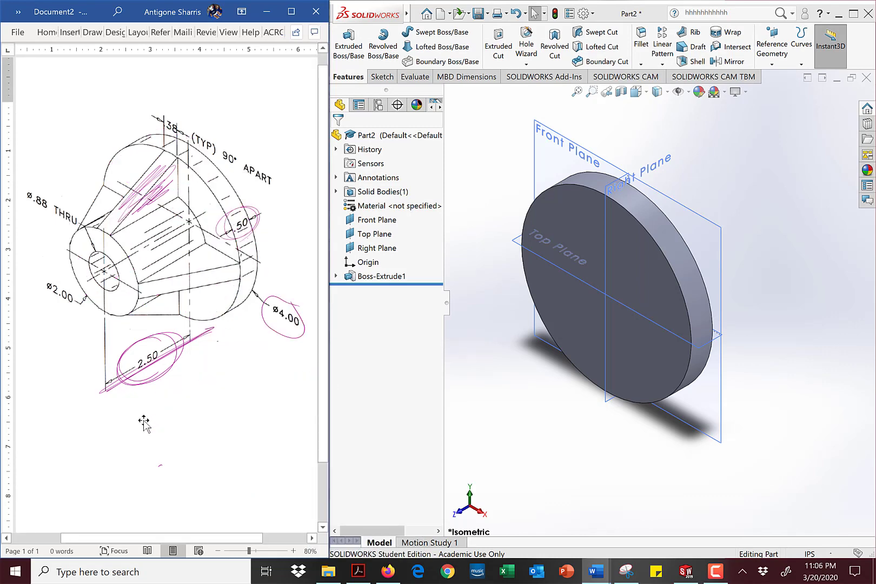
Delete the ink hatching on the rib and the ink circles around the 2.50, Ø4.00 and .50 dimensions
left_click(160, 190)
key("Delete")
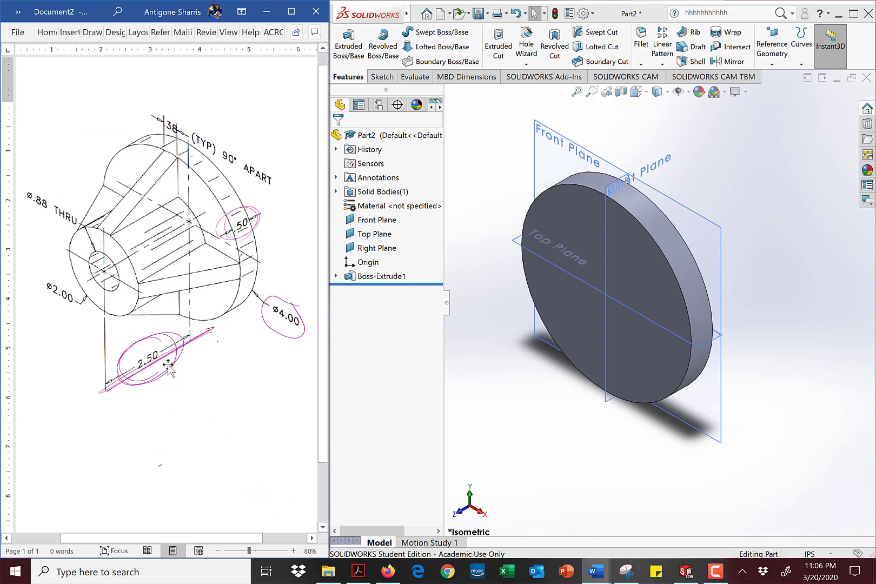
left_click(168, 366)
key("Delete")
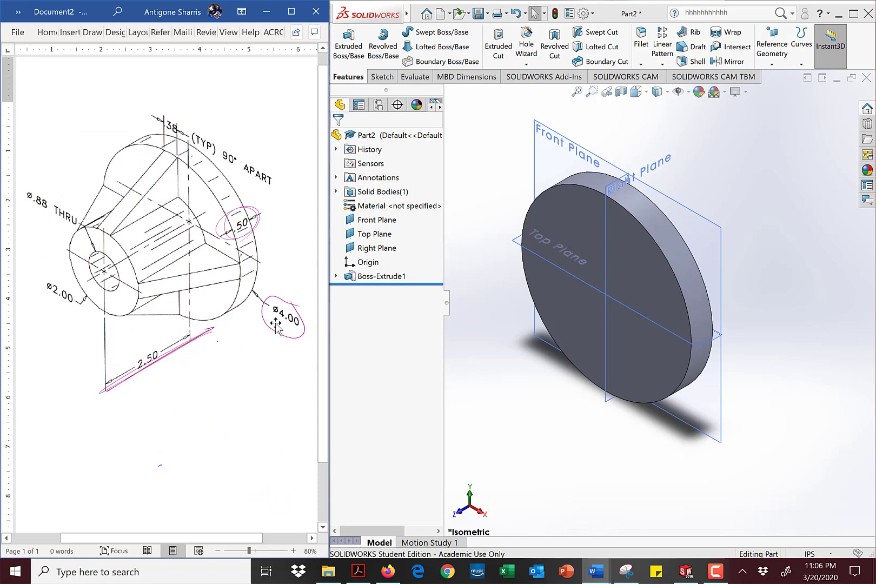
left_click(275, 325)
key("Delete")
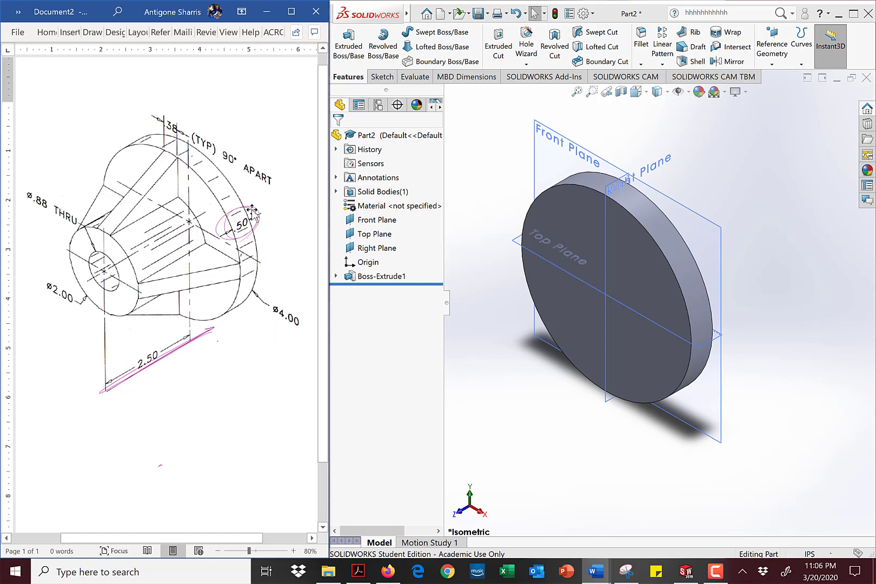
left_click(252, 210)
key("Delete")
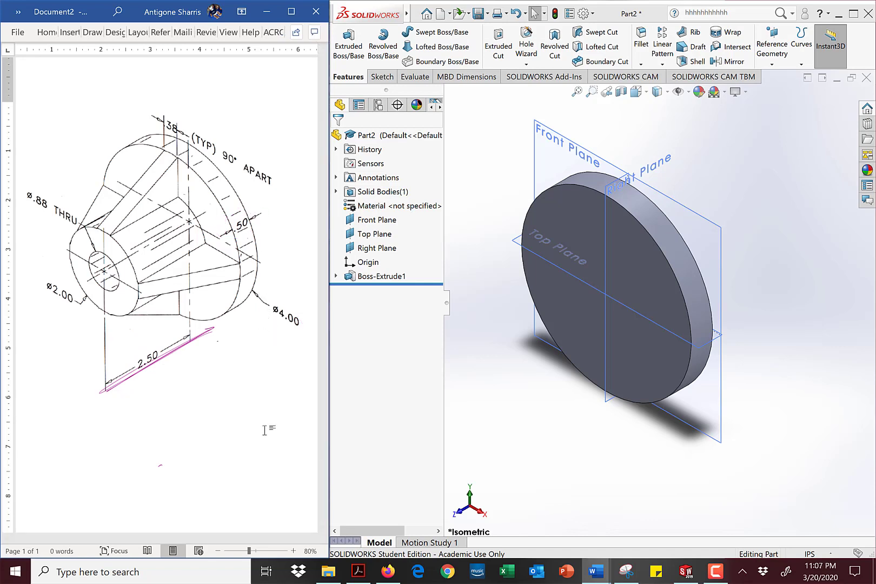
Mark the flange's centre with crossed ink strokes and circle the Ø4.00 dimension on the drawing
mouse_move(188, 197)
left_mouse_down()
mouse_move(190, 246)
mouse_move(187, 190)
mouse_move(187, 225)
mouse_move(173, 215)
mouse_move(208, 231)
left_mouse_up()
mouse_move(207, 230)
left_mouse_down()
mouse_move(173, 215)
mouse_move(210, 231)
left_mouse_up()
mouse_move(290, 297)
left_mouse_down()
mouse_move(286, 340)
mouse_move(274, 289)
left_mouse_up()
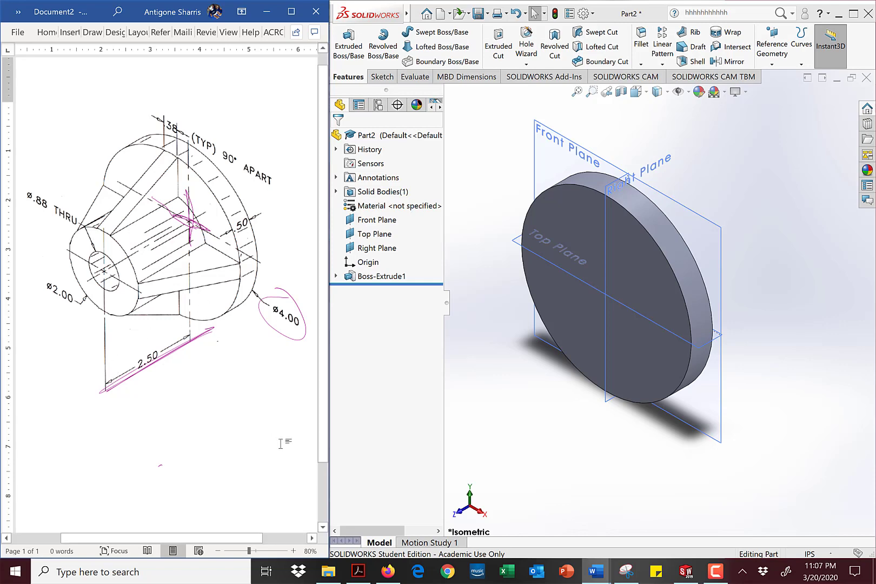
Switch to SOLIDWORKS and open a new sketch on the disc's front face with the Circle tool, viewed normal to the face
left_click(580, 232)
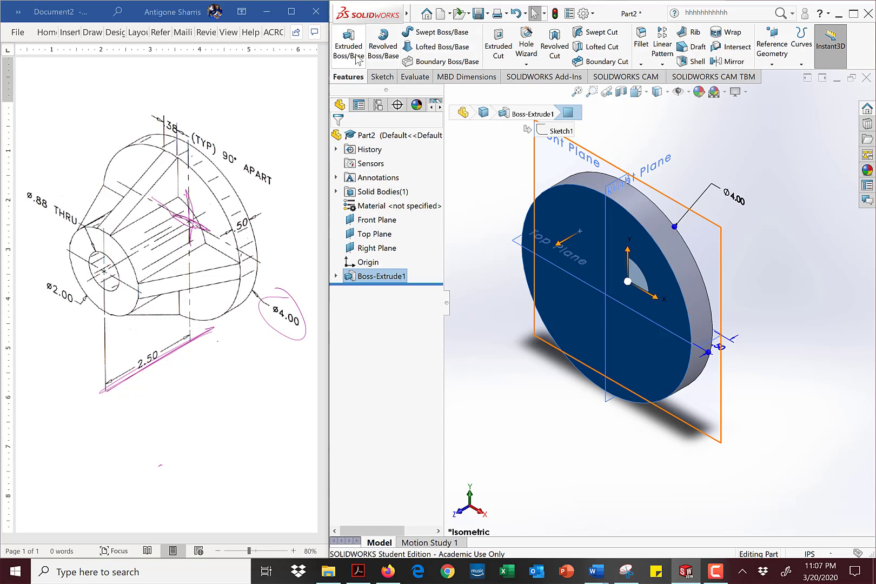
left_click(382, 77)
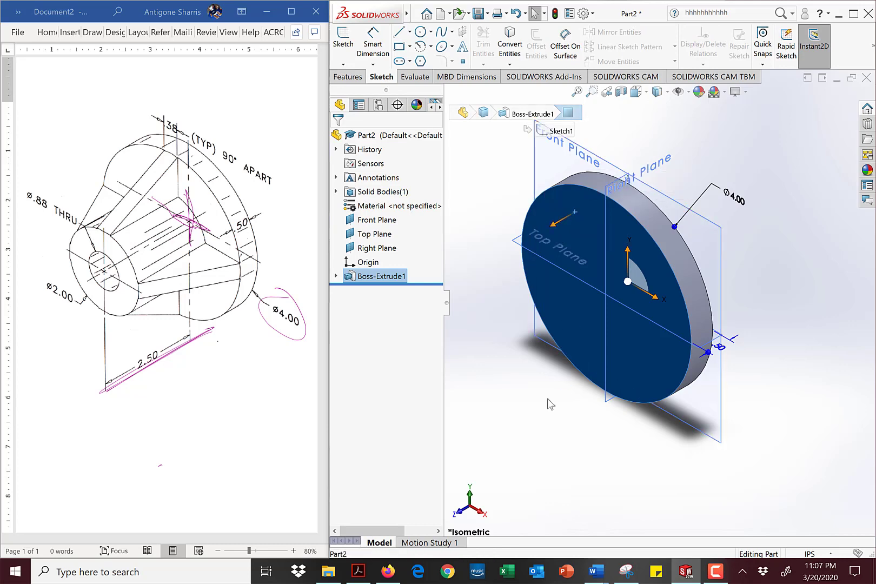
left_click(564, 362)
left_click(590, 314)
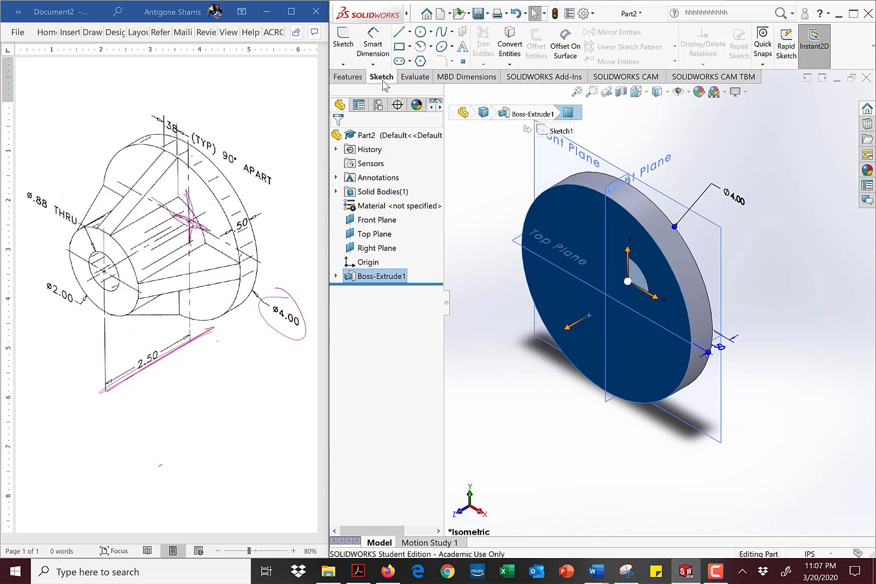
left_click(422, 34)
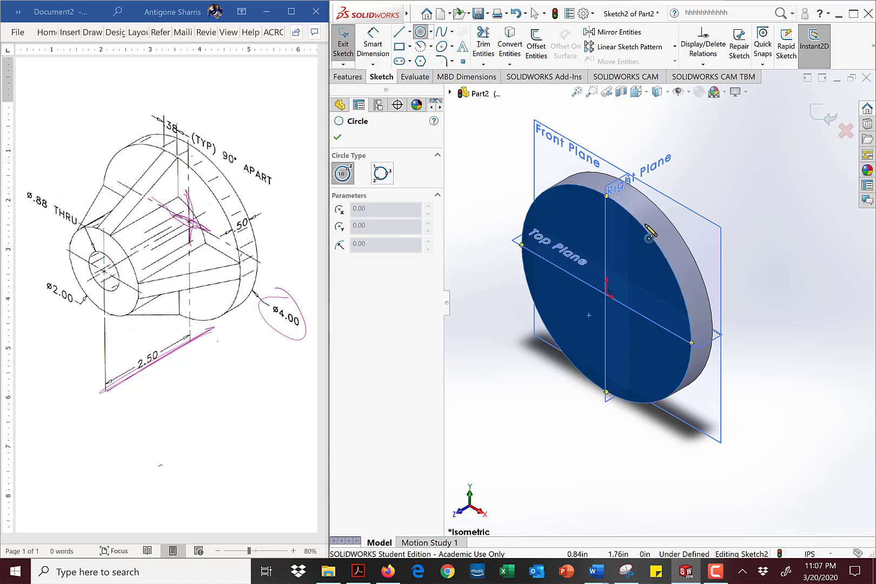
left_click(648, 92)
key("ctrl+8")
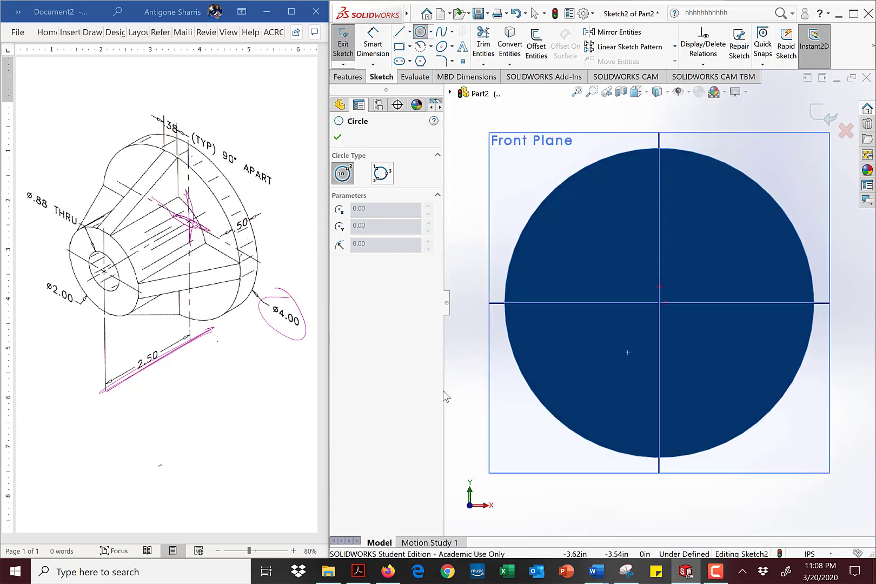
Flip the Normal To view to the opposite side of the disc and turn it back to the front
left_click(647, 92)
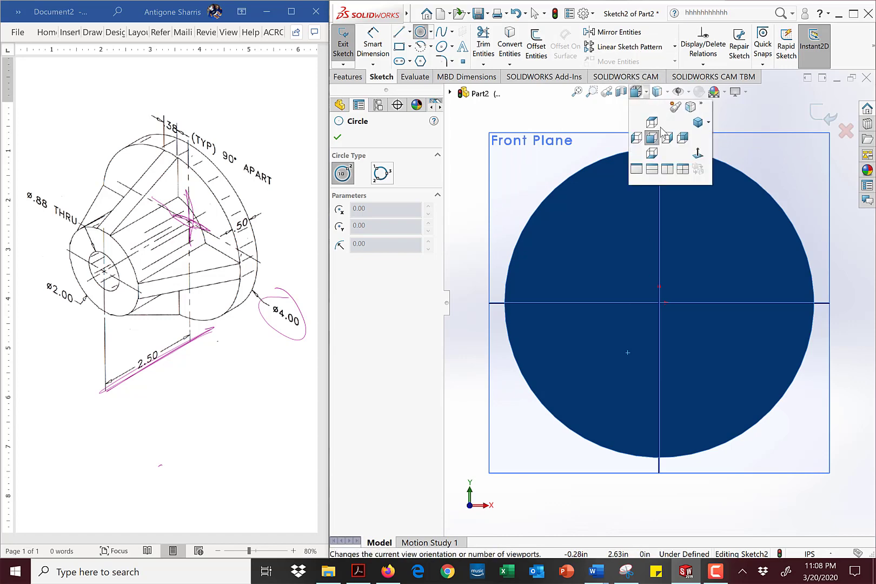
left_click(698, 154)
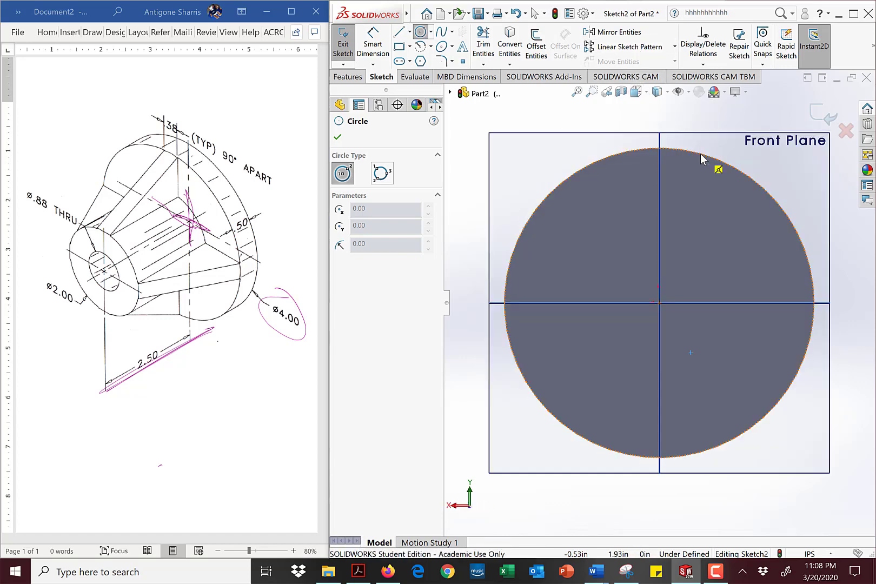
left_click(647, 92)
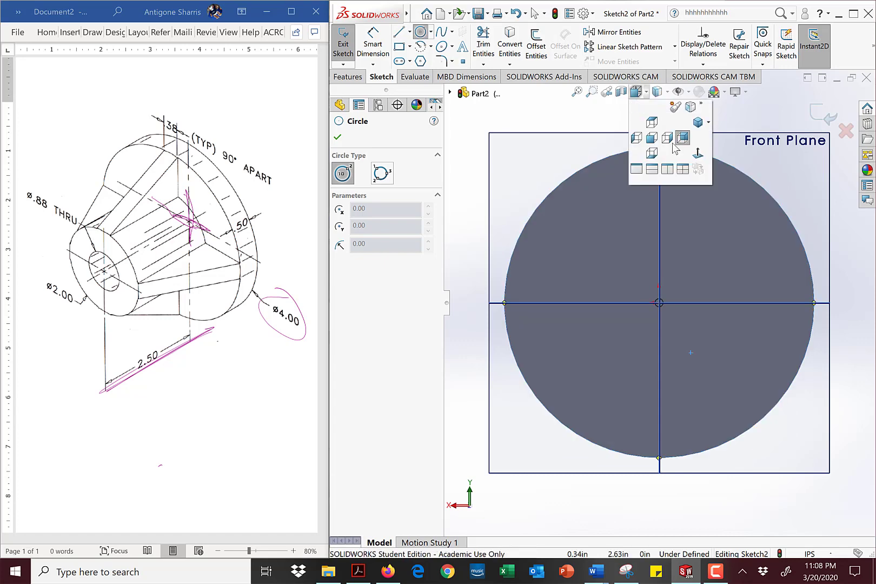
left_click(703, 155)
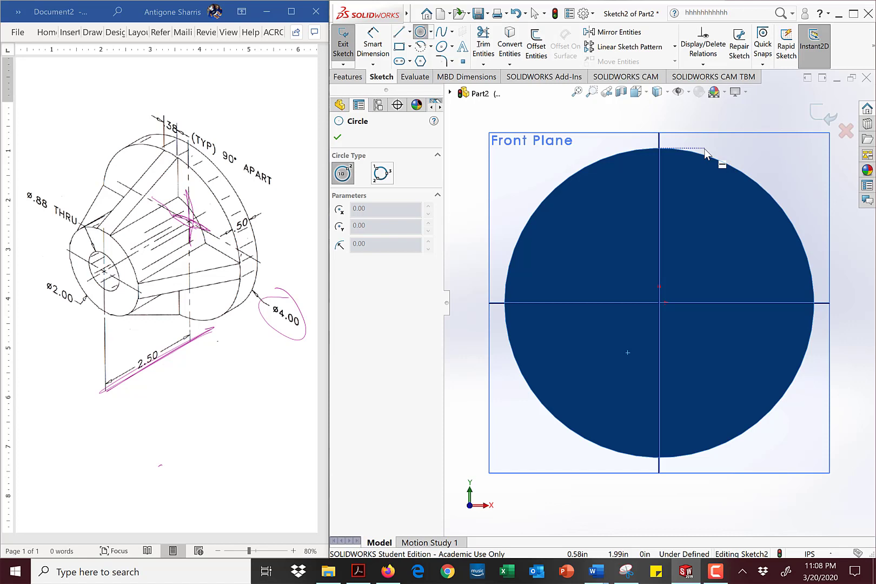
left_click(636, 91)
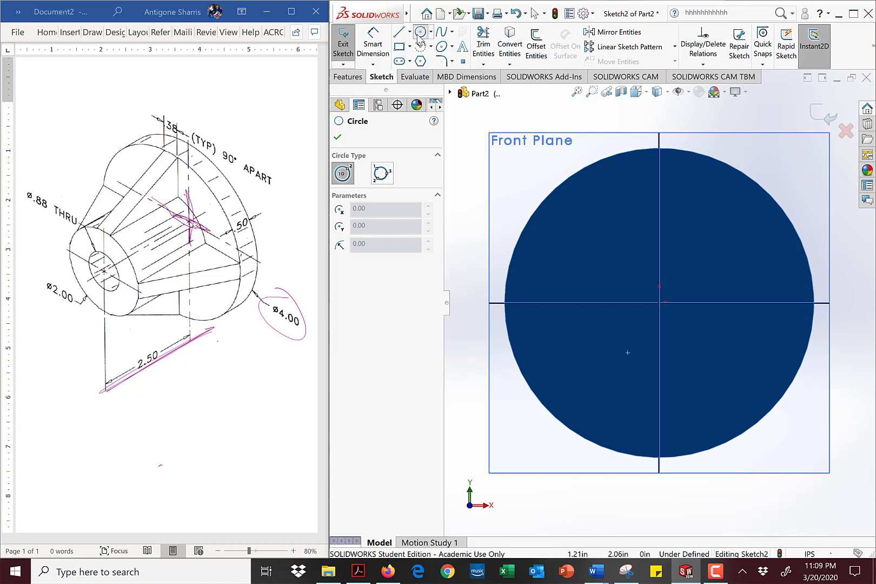
Sketch a circle centred on the origin of the disc's front face and dimension its diameter to 2 in
left_click(660, 303)
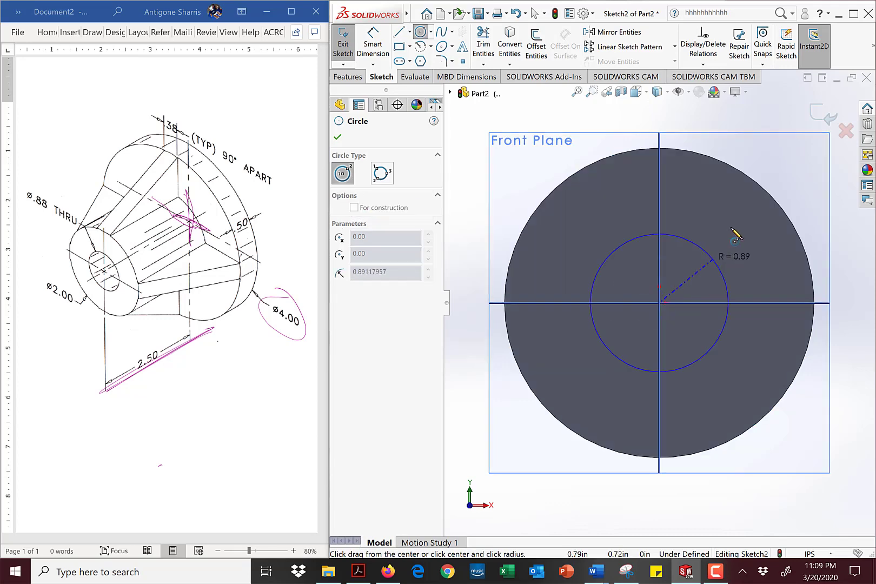
left_click(719, 236)
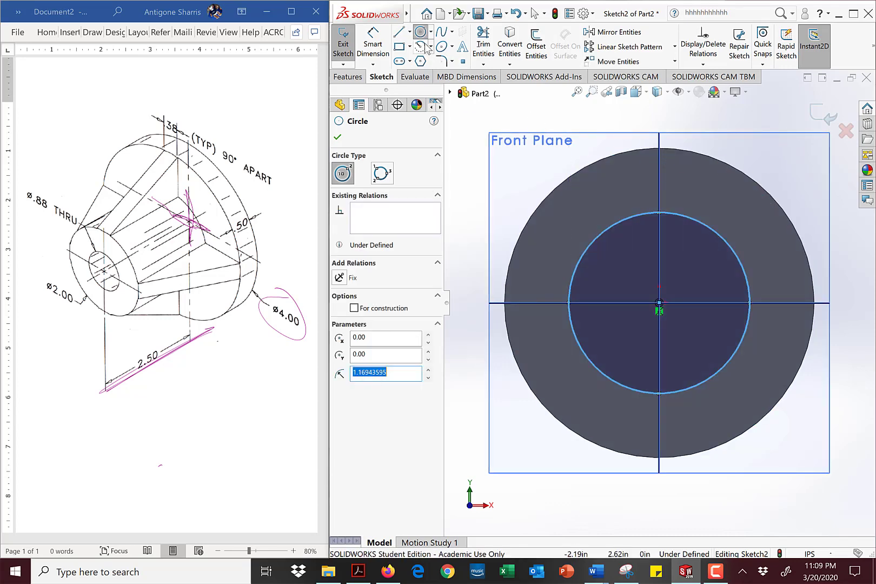
left_click(373, 44)
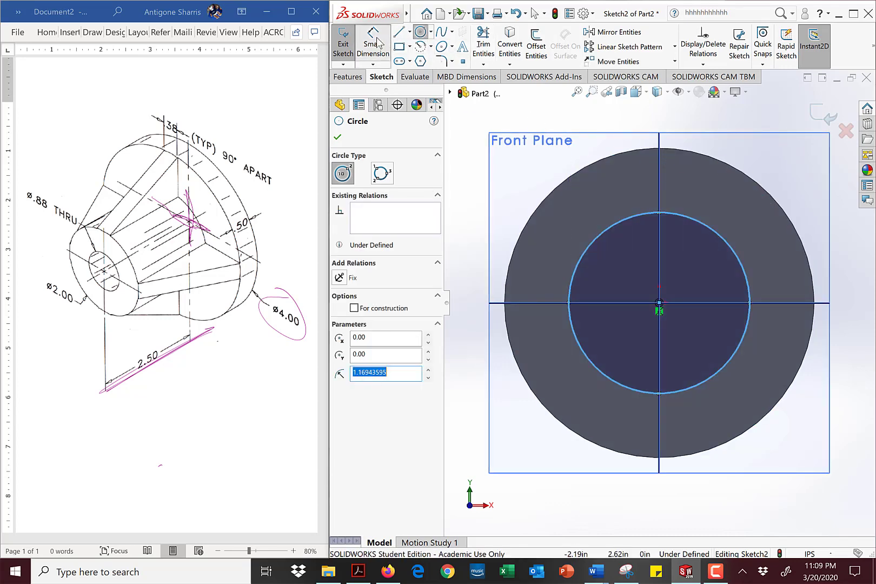
left_click(710, 227)
left_click(785, 165)
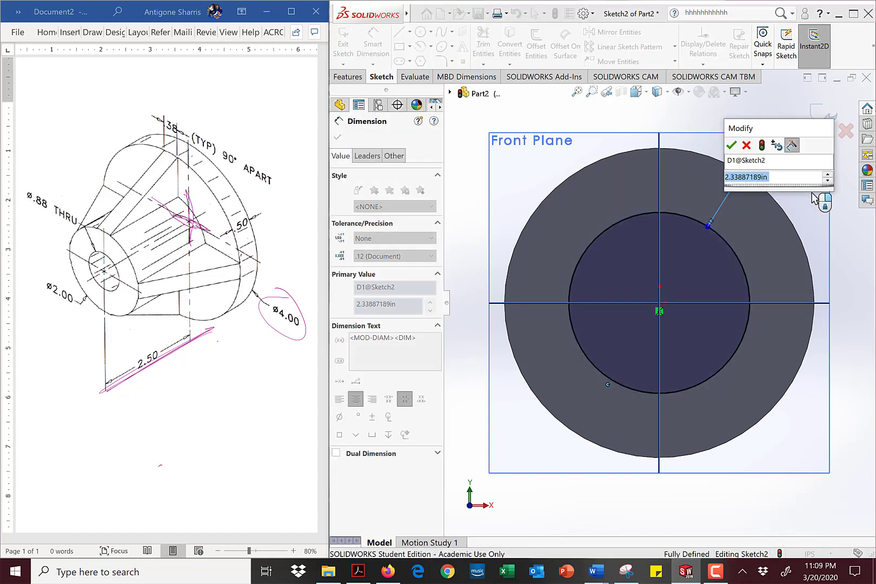
type("2")
key("Return")
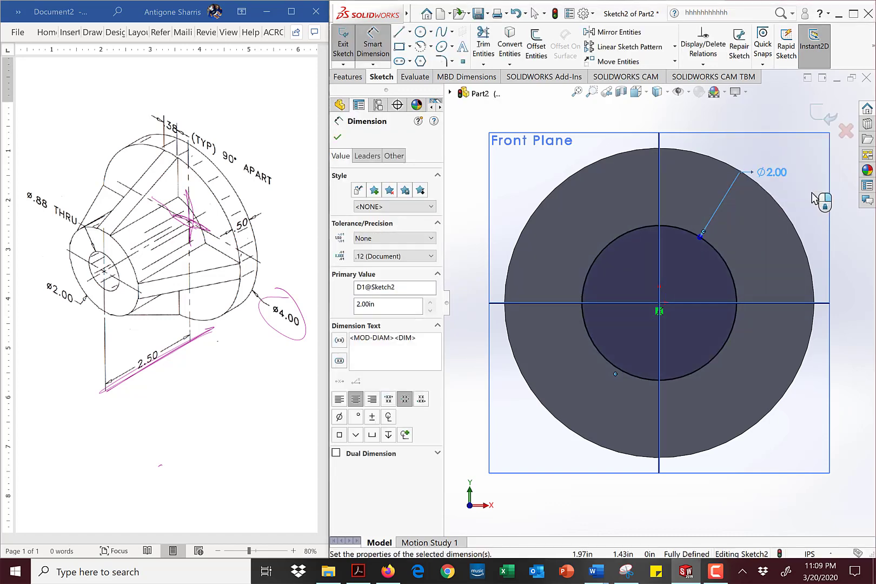
left_click(646, 93)
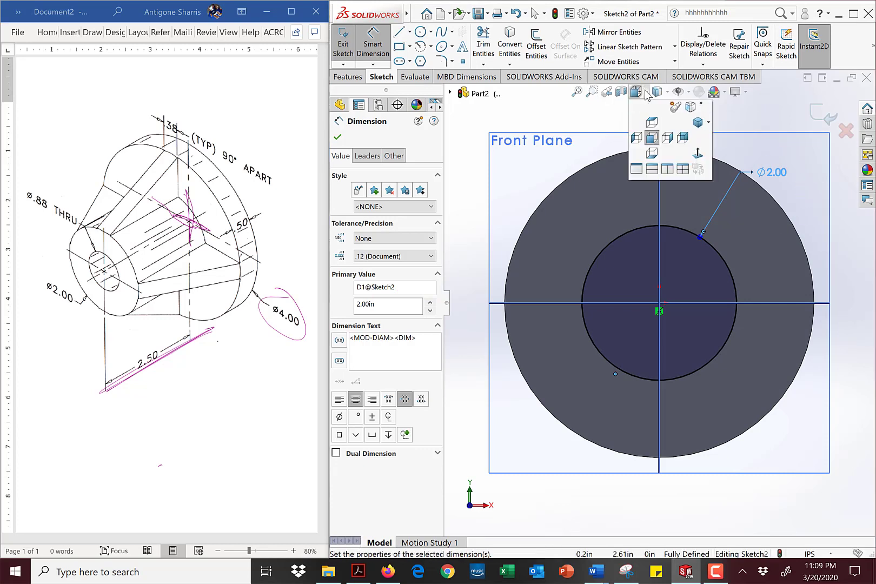
left_click(696, 125)
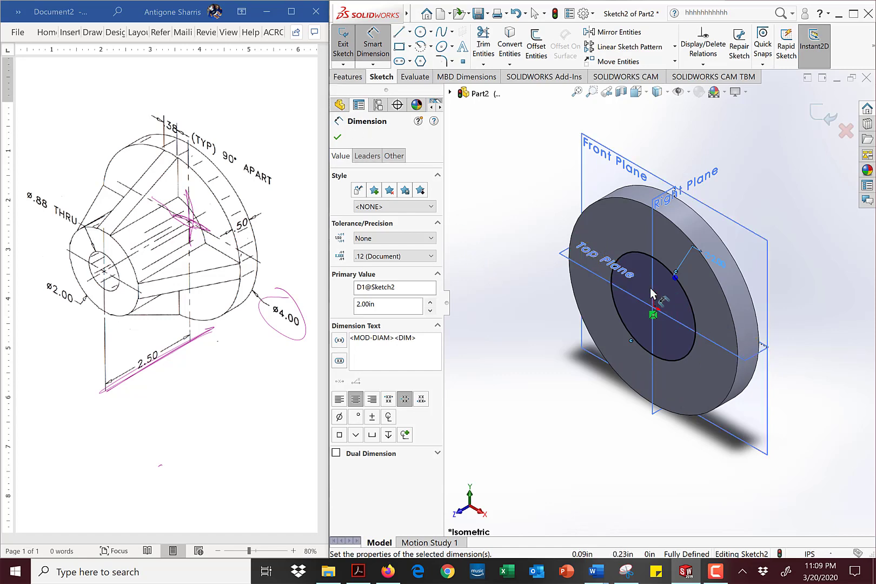
left_click(346, 77)
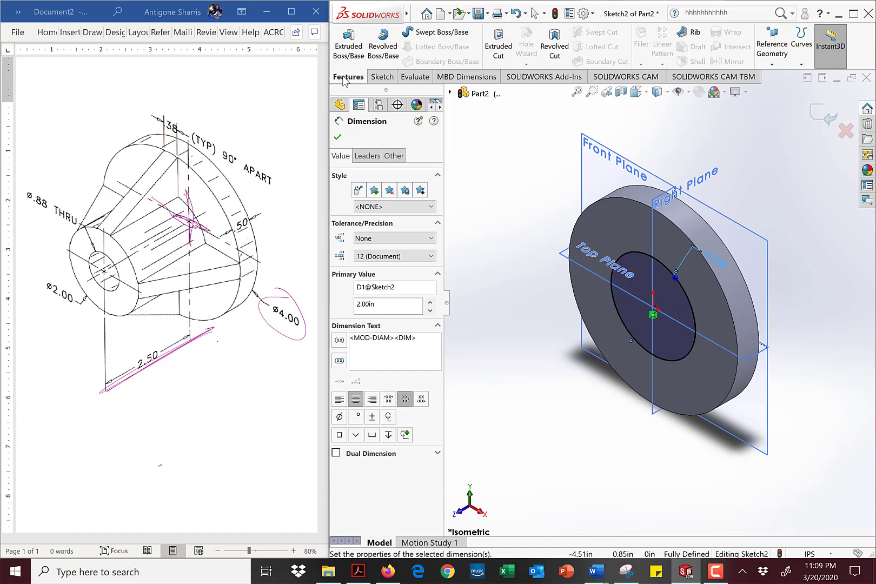
left_click(381, 77)
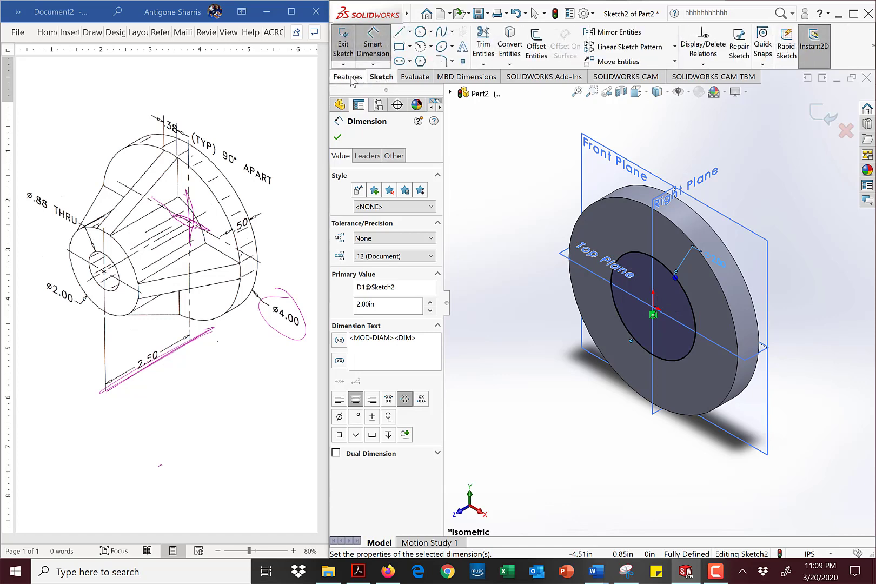
left_click(363, 78)
left_click(380, 78)
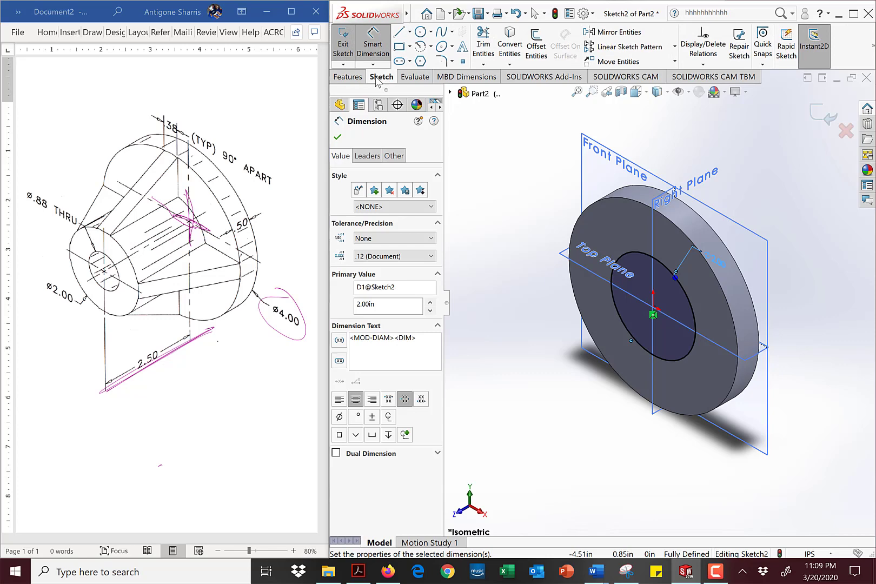
Start an Extruded Boss/Base feature from the 2 in circle sketch
left_click(349, 79)
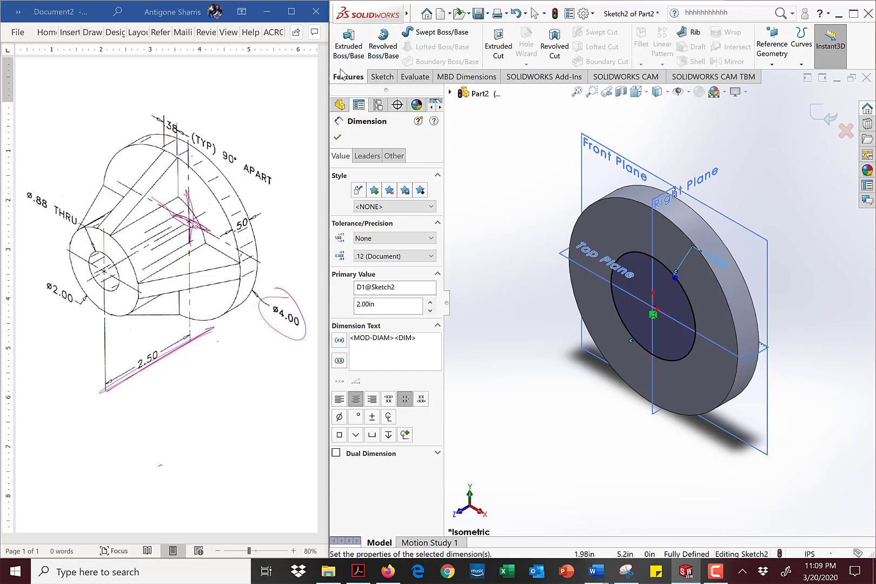
left_click(351, 52)
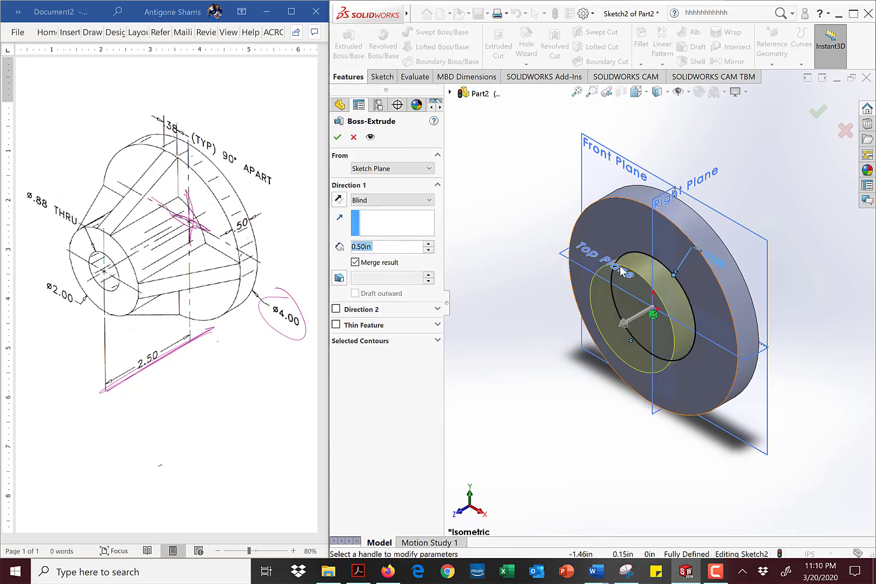
Switch to the Word drawing, circle the 2.50 dimension in ink and write the subtraction 2.50 − .50 = 2.00 below, boxing the result
left_click(153, 506)
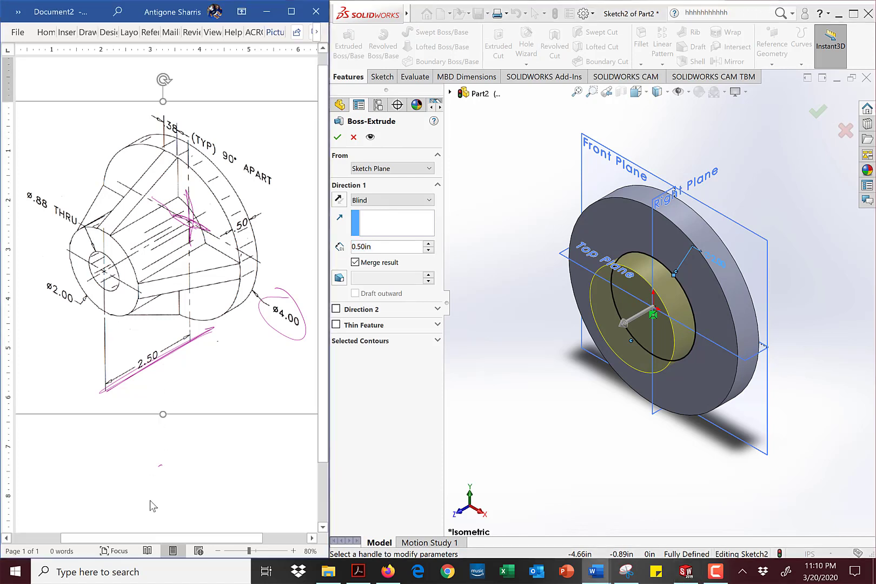
mouse_move(157, 340)
left_mouse_down()
mouse_move(157, 354)
mouse_move(146, 339)
mouse_move(130, 347)
mouse_move(158, 361)
left_mouse_up()
mouse_move(155, 401)
left_mouse_down()
mouse_move(156, 418)
mouse_move(175, 417)
left_mouse_up()
mouse_move(179, 413)
left_mouse_down()
mouse_move(190, 404)
mouse_move(187, 415)
left_mouse_up()
mouse_move(208, 397)
left_mouse_down()
mouse_move(205, 410)
mouse_move(209, 396)
left_mouse_up()
mouse_move(142, 445)
left_mouse_down()
mouse_move(188, 444)
mouse_move(206, 424)
left_mouse_up()
mouse_move(212, 426)
left_mouse_down()
mouse_move(206, 439)
mouse_move(214, 423)
left_mouse_up()
left_click_drag(132, 464, 229, 452)
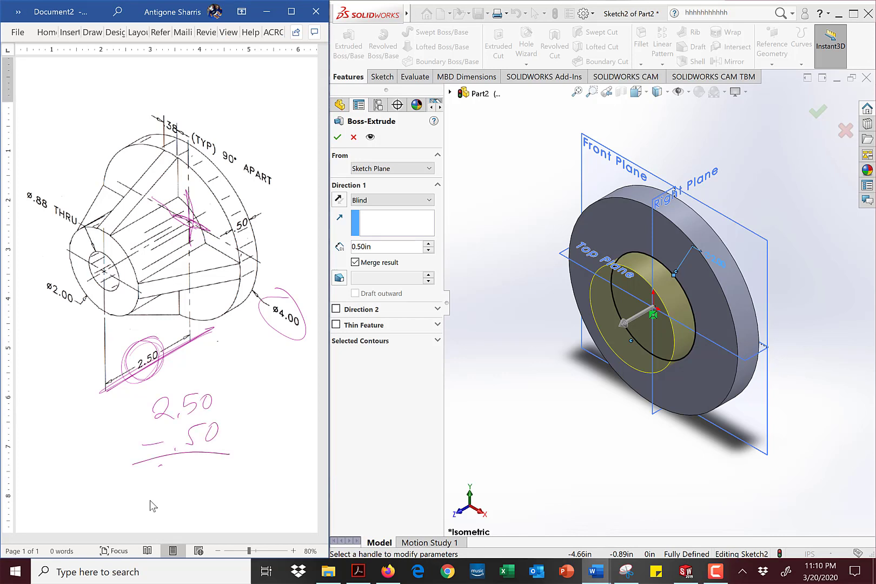
left_click_drag(159, 478, 185, 502)
left_click_drag(198, 482, 196, 480)
mouse_move(215, 479)
left_mouse_down()
mouse_move(212, 491)
mouse_move(219, 480)
left_mouse_up()
mouse_move(128, 518)
left_mouse_down()
mouse_move(232, 509)
mouse_move(142, 476)
mouse_move(148, 522)
left_mouse_up()
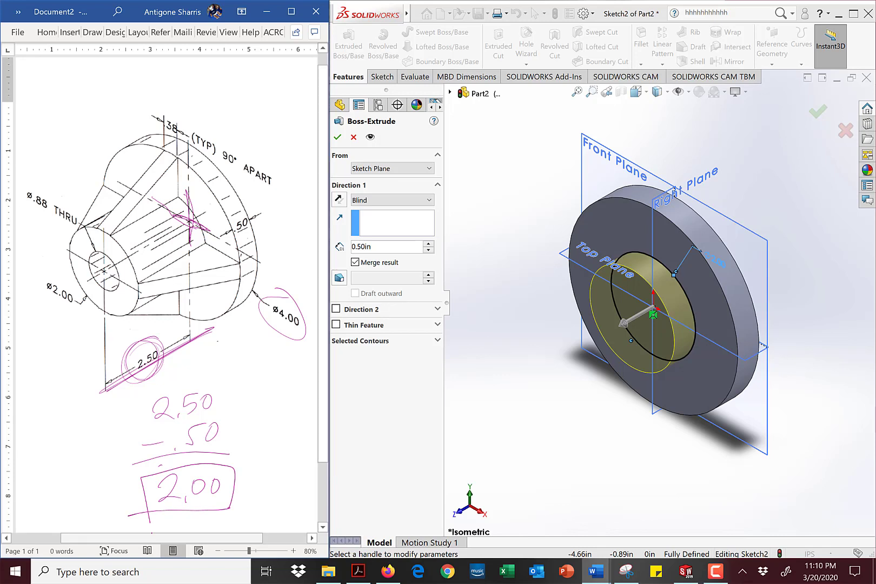
mouse_move(242, 384)
left_mouse_down()
mouse_move(241, 481)
mouse_move(139, 444)
mouse_move(131, 496)
left_mouse_up()
mouse_move(244, 383)
left_mouse_down()
mouse_move(171, 469)
mouse_move(153, 506)
left_mouse_up()
left_click_drag(152, 391, 213, 491)
mouse_move(241, 384)
left_mouse_down()
mouse_move(172, 430)
mouse_move(145, 479)
mouse_move(222, 485)
left_mouse_up()
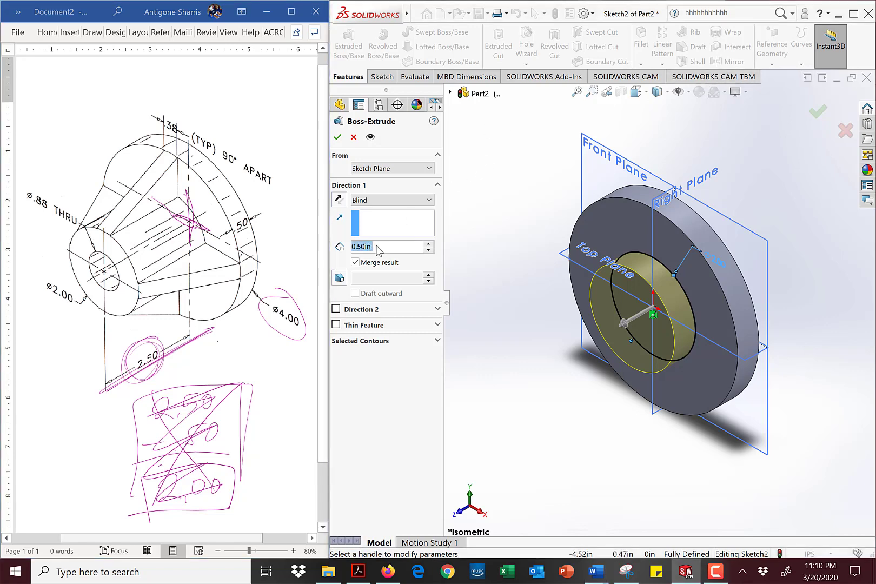
left_click(186, 425)
key("Delete")
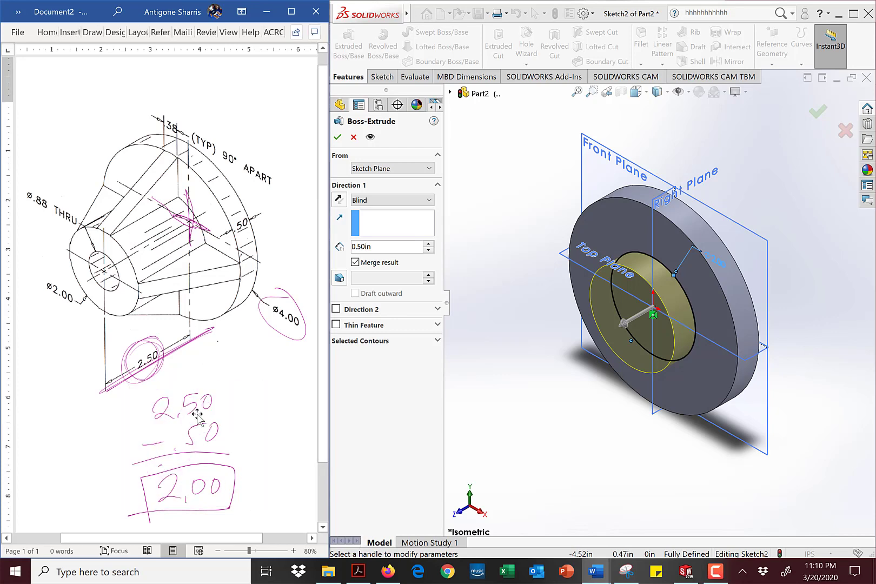
Return to the SOLIDWORKS extrusion and set its blind depth to 2.5-.5 in, starting from the sketch plane
double_click(378, 247)
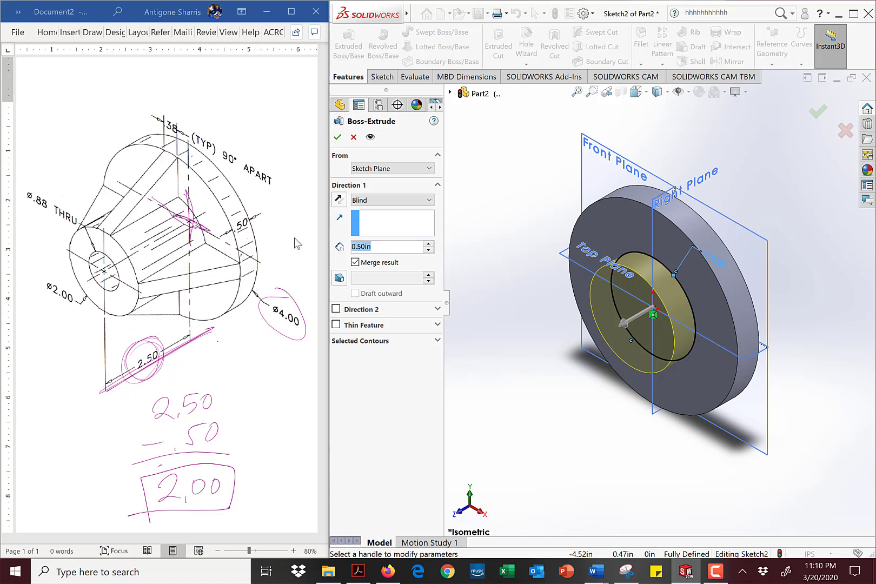
type("2.5")
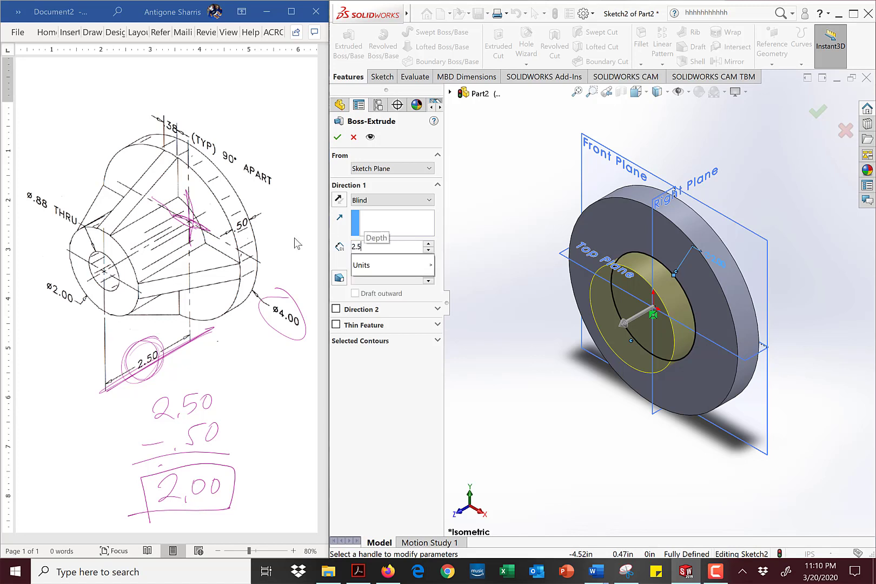
type("-.5")
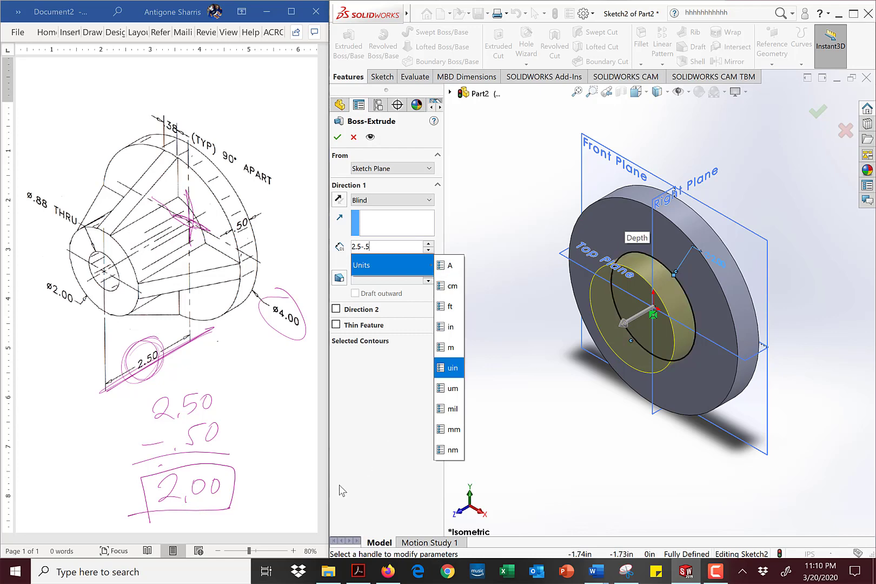
left_click(371, 168)
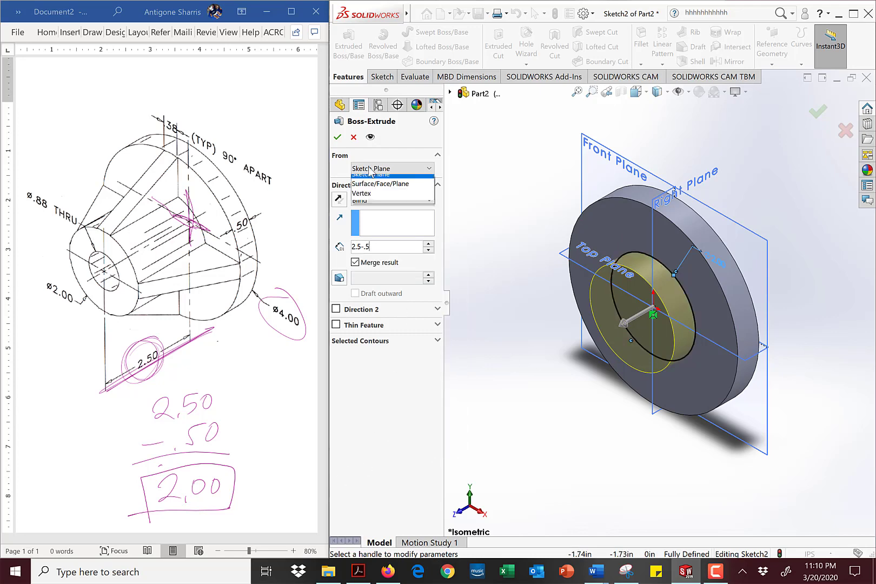
left_click(371, 173)
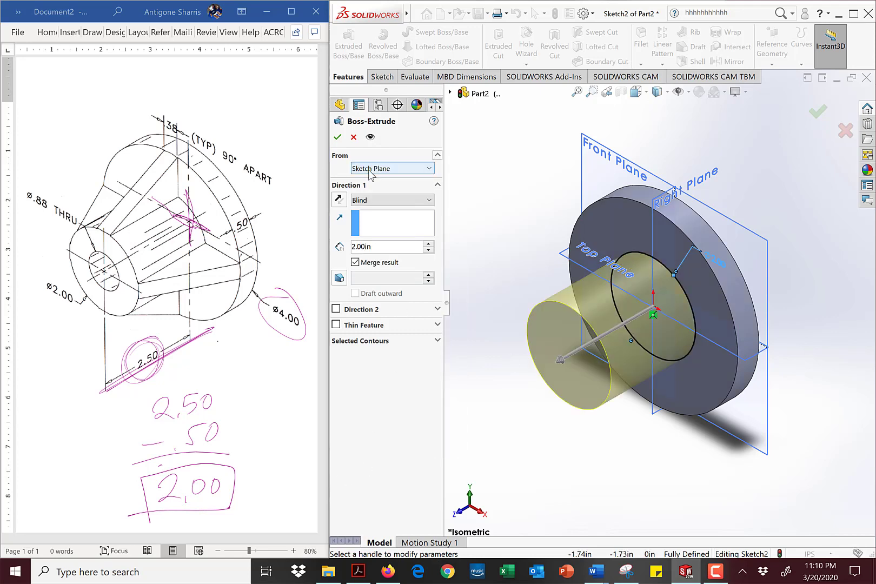
Re-enter the boss depth as 2.5-.5 in and accept the outward extrusion with Merge result enabled
left_click(339, 200)
left_click(339, 200)
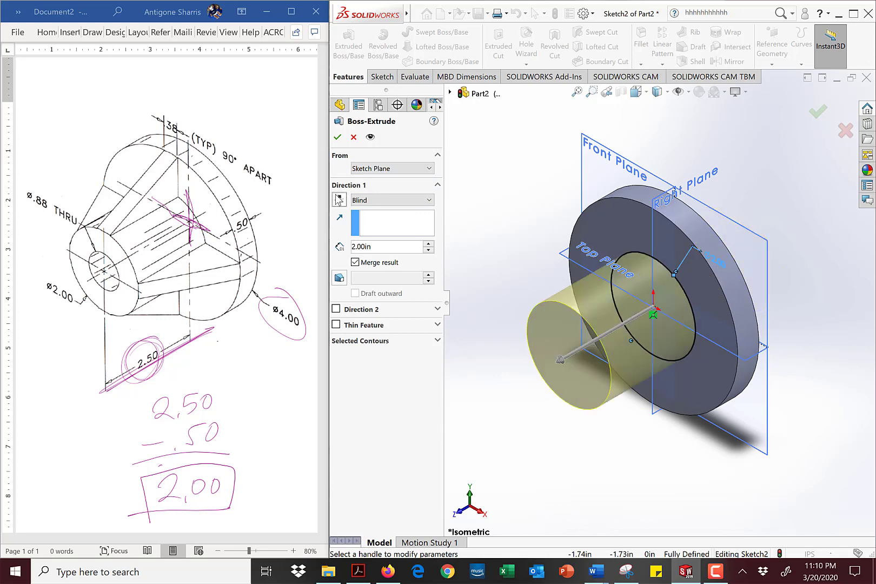
left_click(381, 246)
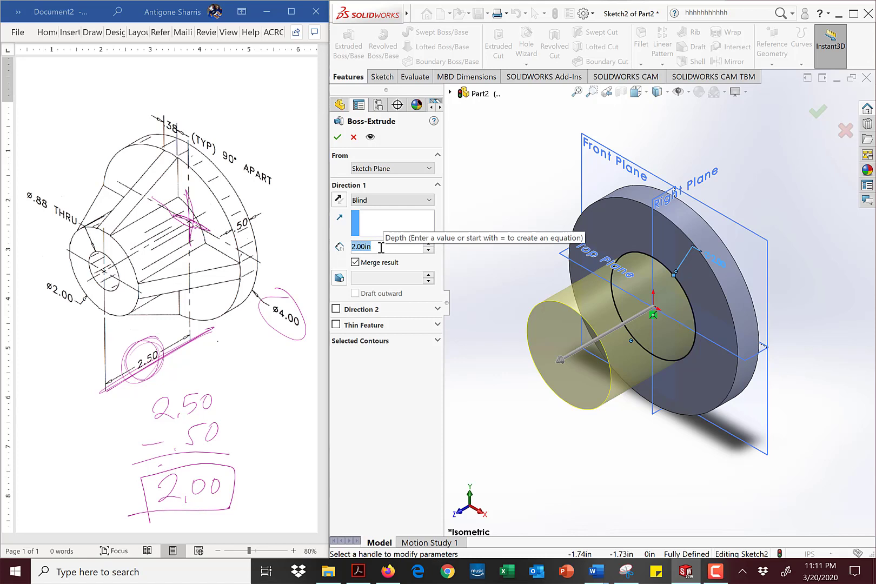
type("2.5-")
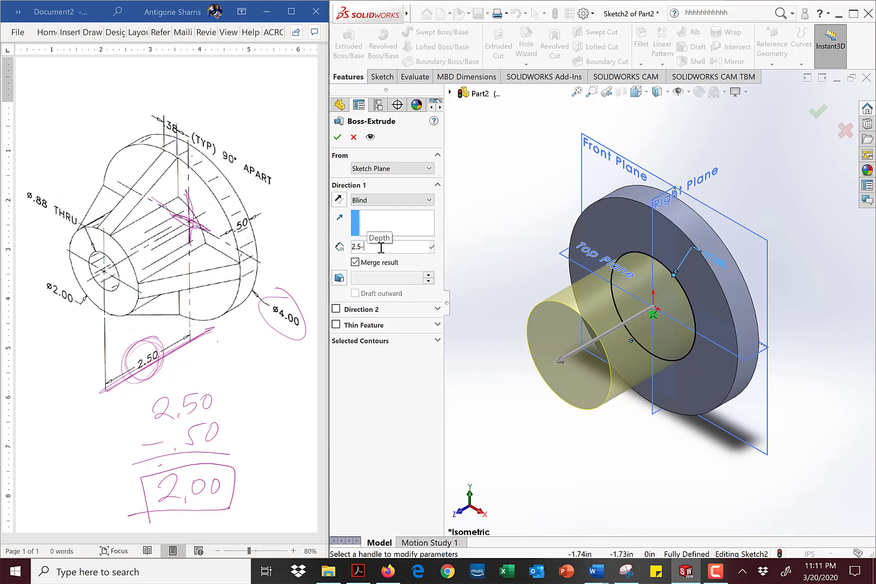
type(".5")
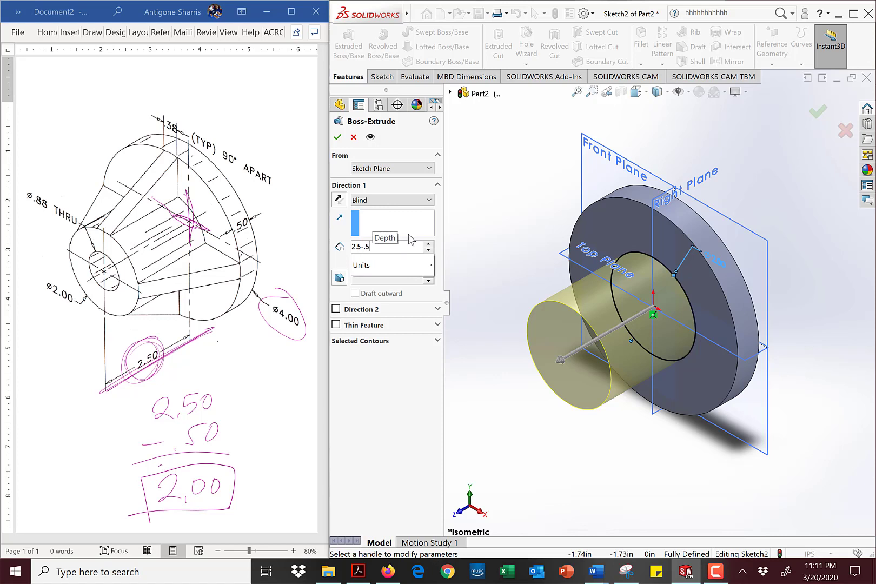
key("Return")
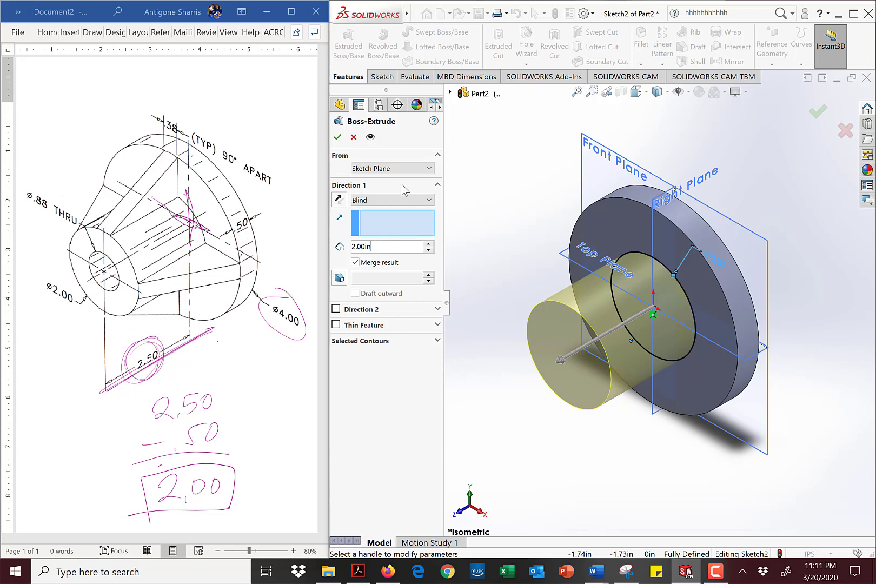
left_click(355, 262)
left_click(355, 263)
left_click(355, 263)
left_click(338, 137)
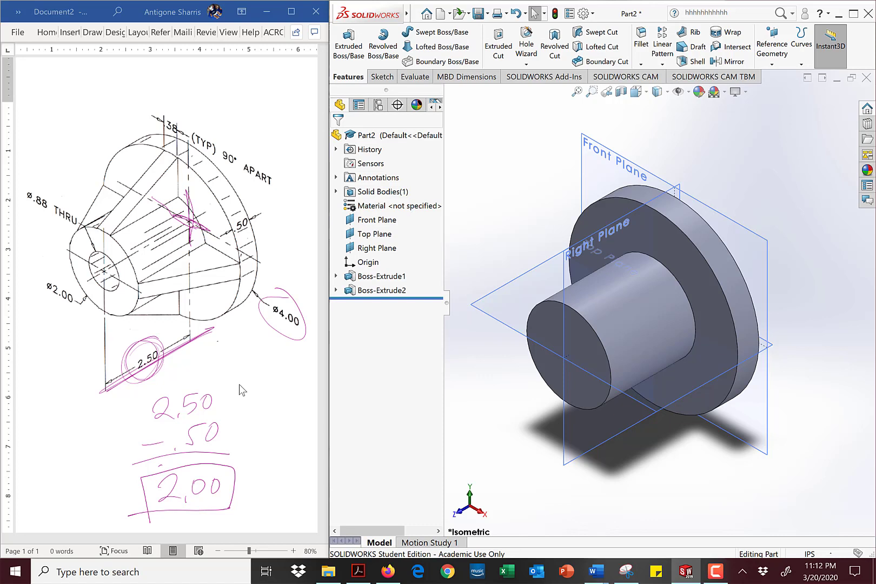
In the Word drawing, ink-hatch the upper rib and hub, sweep strokes around the flange face and underline the Ø.88 THRU note
left_click(131, 312)
mouse_move(166, 169)
left_mouse_down()
mouse_move(114, 226)
mouse_move(163, 171)
left_mouse_up()
left_click_drag(136, 207, 173, 172)
mouse_move(185, 215)
left_mouse_down()
mouse_move(125, 252)
mouse_move(146, 252)
left_mouse_up()
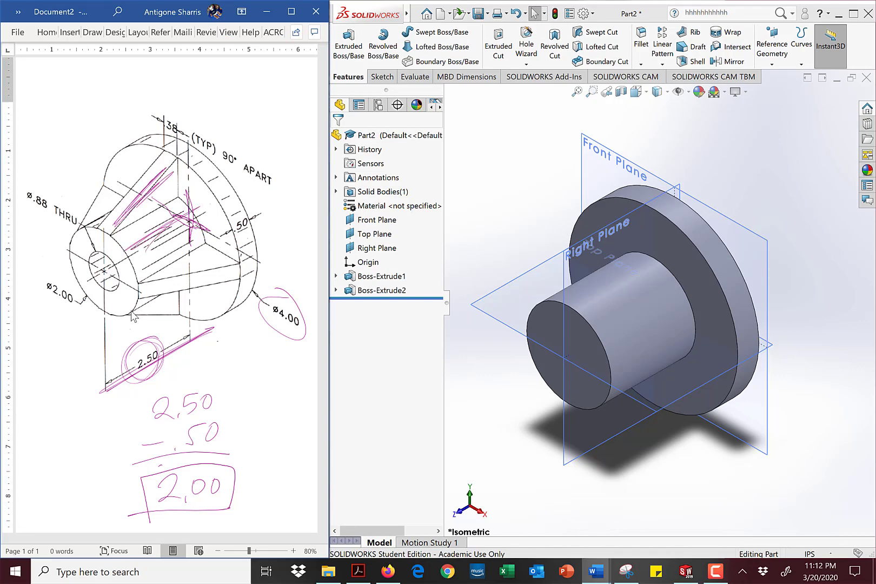
mouse_move(161, 158)
left_mouse_down()
mouse_move(212, 303)
mouse_move(174, 205)
mouse_move(197, 181)
mouse_move(148, 190)
left_mouse_up()
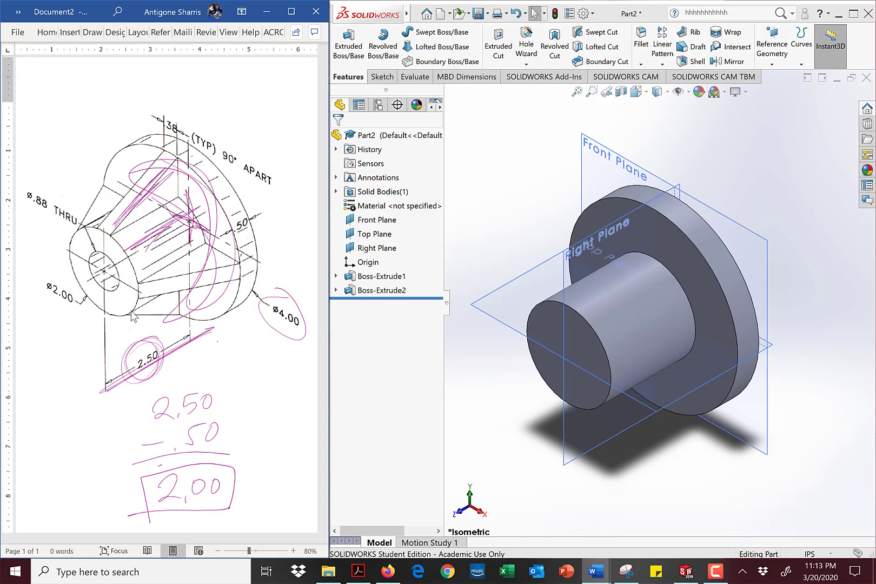
mouse_move(81, 225)
left_mouse_down()
mouse_move(23, 215)
mouse_move(73, 229)
mouse_move(32, 219)
left_mouse_up()
Delete the ink calculation and hatching, the Ø.88 THRU underline and the strokes along the 2.50 dimension
left_click(204, 222)
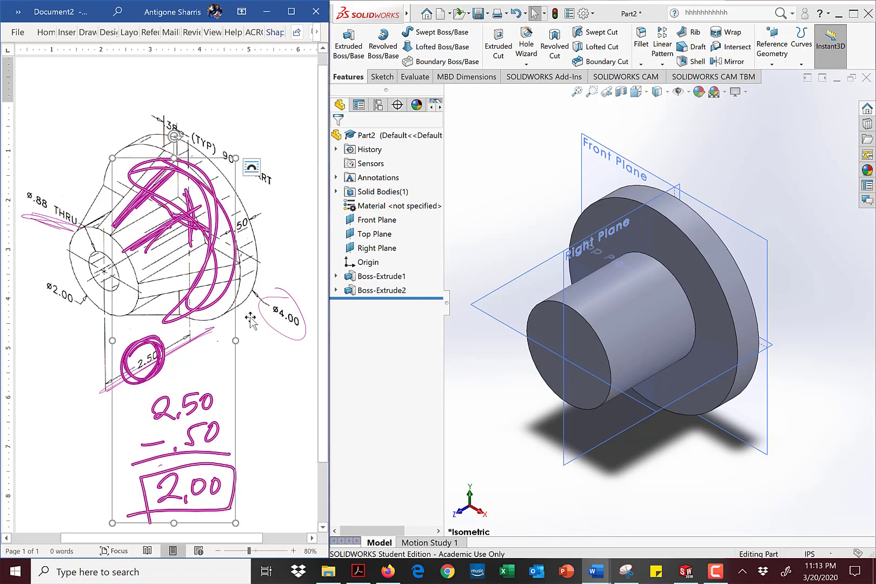
key("Delete")
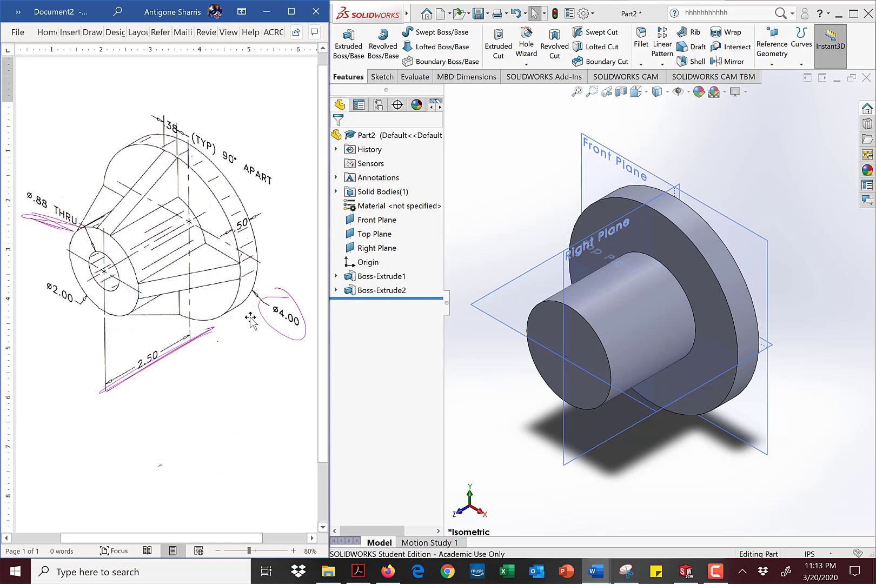
left_click(54, 222)
key("Delete")
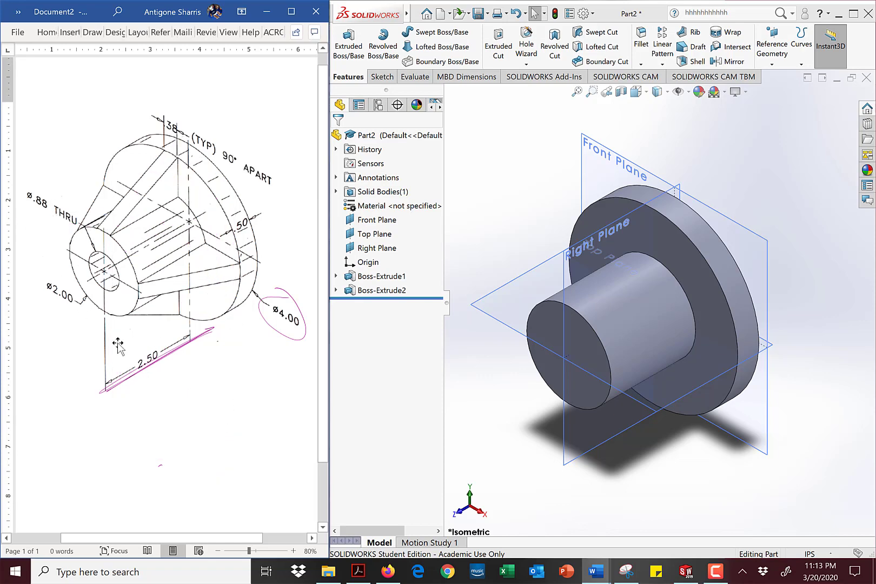
left_click(147, 367)
key("Delete")
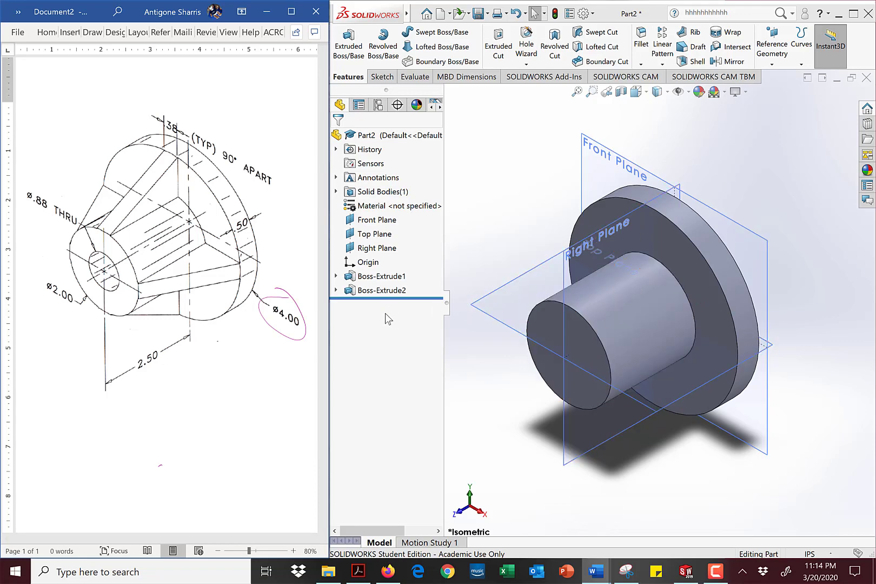
Shade the upper and lower ribs, the flange rim and the hub surface between the ribs in ink on the drawing
mouse_move(168, 167)
left_mouse_down()
mouse_move(117, 222)
mouse_move(167, 157)
mouse_move(107, 223)
mouse_move(155, 176)
mouse_move(125, 208)
left_mouse_up()
mouse_move(219, 274)
left_mouse_down()
mouse_move(206, 277)
mouse_move(227, 274)
mouse_move(145, 286)
mouse_move(236, 275)
mouse_move(149, 287)
left_mouse_up()
mouse_move(152, 138)
left_mouse_down()
mouse_move(202, 163)
mouse_move(164, 147)
mouse_move(190, 158)
mouse_move(227, 206)
left_mouse_up()
mouse_move(176, 221)
left_mouse_down()
mouse_move(139, 243)
mouse_move(148, 259)
mouse_move(163, 230)
mouse_move(134, 238)
mouse_move(168, 250)
mouse_move(143, 266)
left_mouse_up()
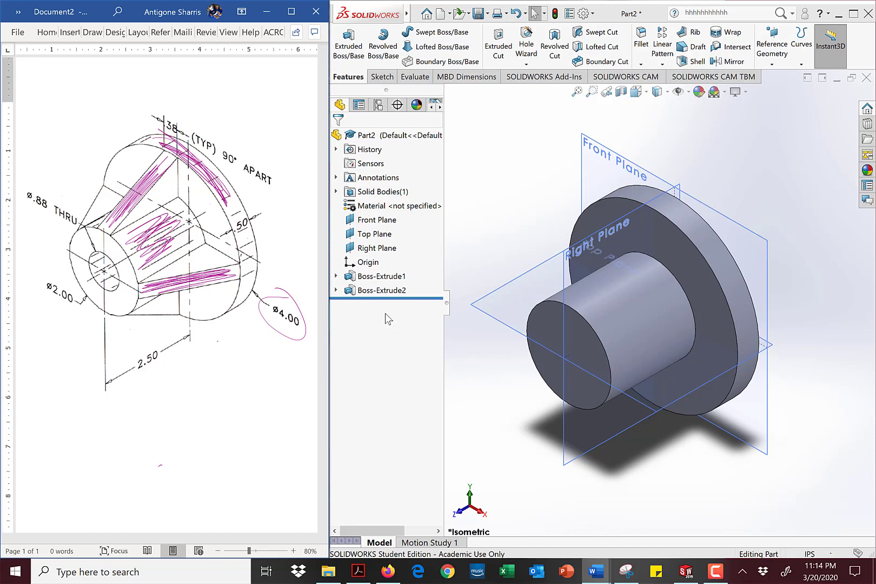
Delete the ink shading from the ribs, flange rim and hub on the drawing
left_click(168, 240)
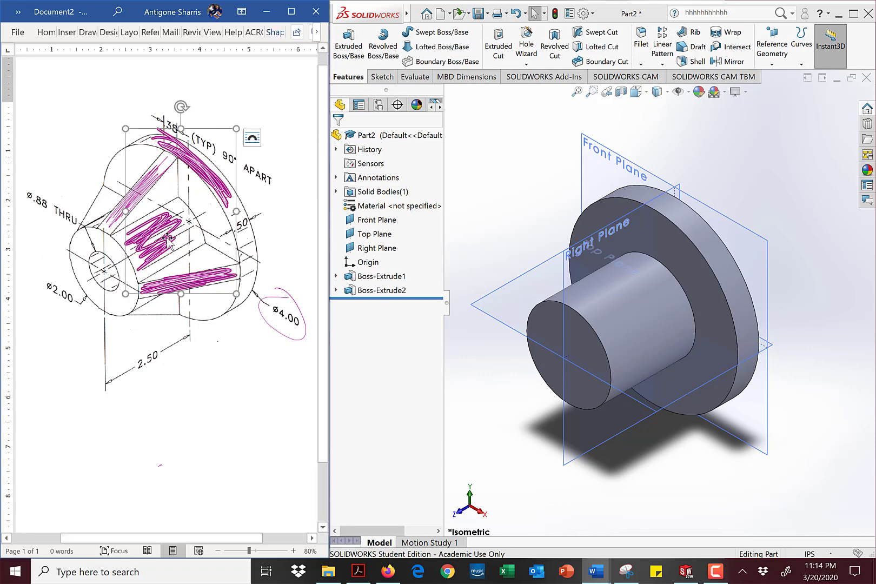
key("Delete")
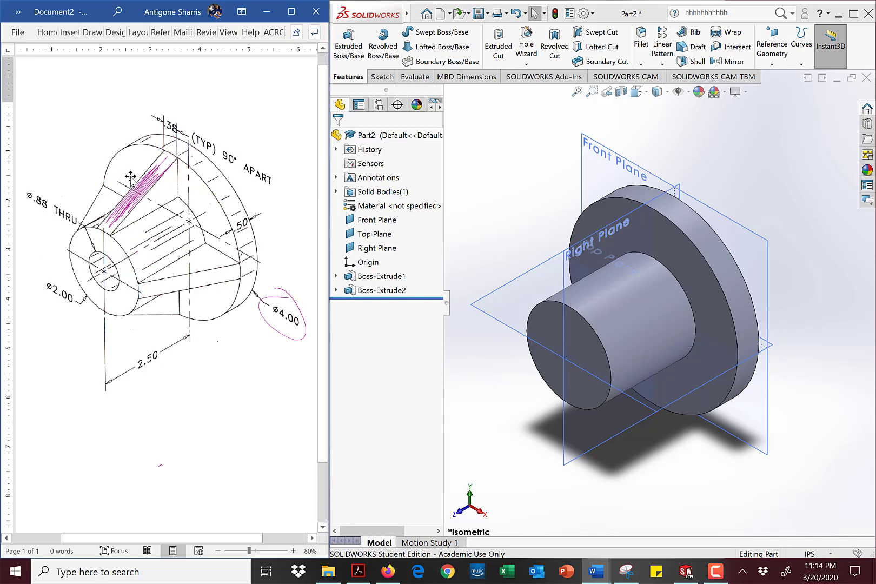
left_click(151, 179)
key("Delete")
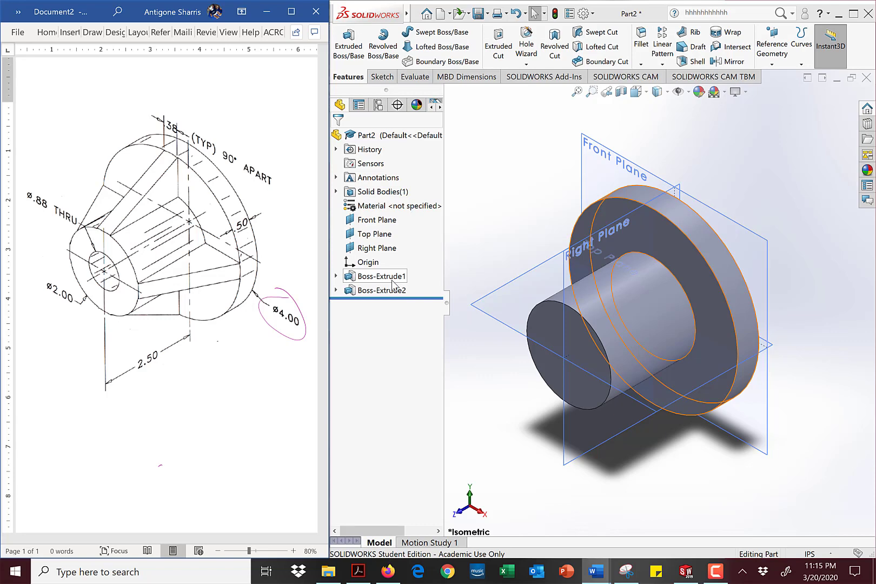
left_click(539, 175)
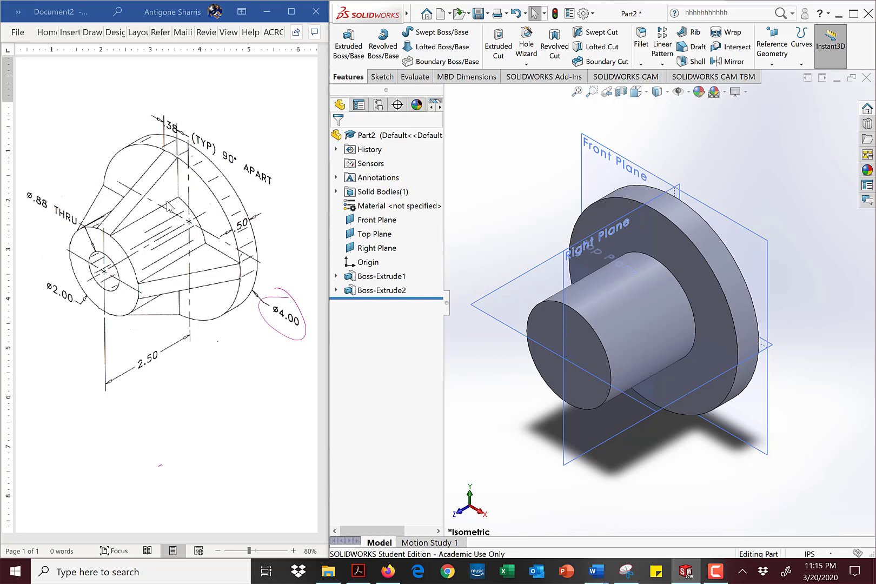
left_click(696, 38)
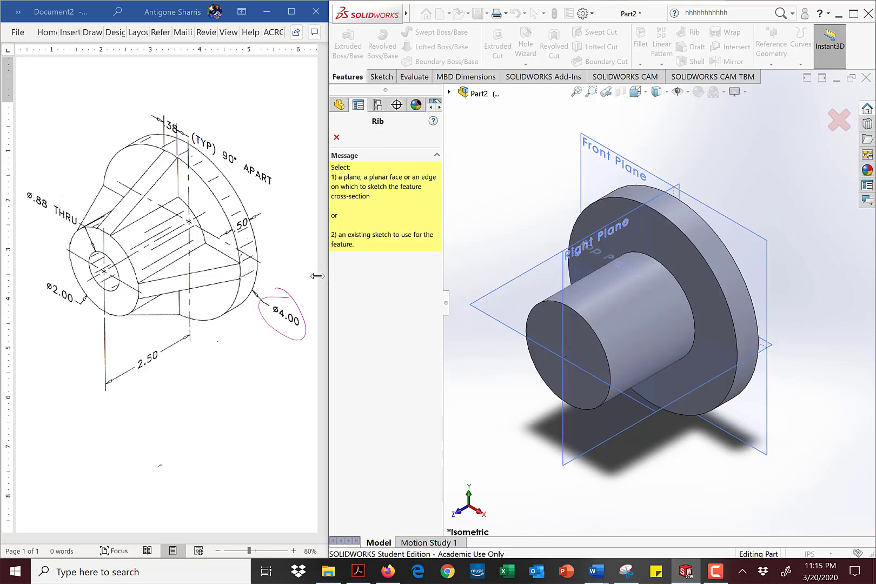
left_click_drag(387, 299, 395, 290)
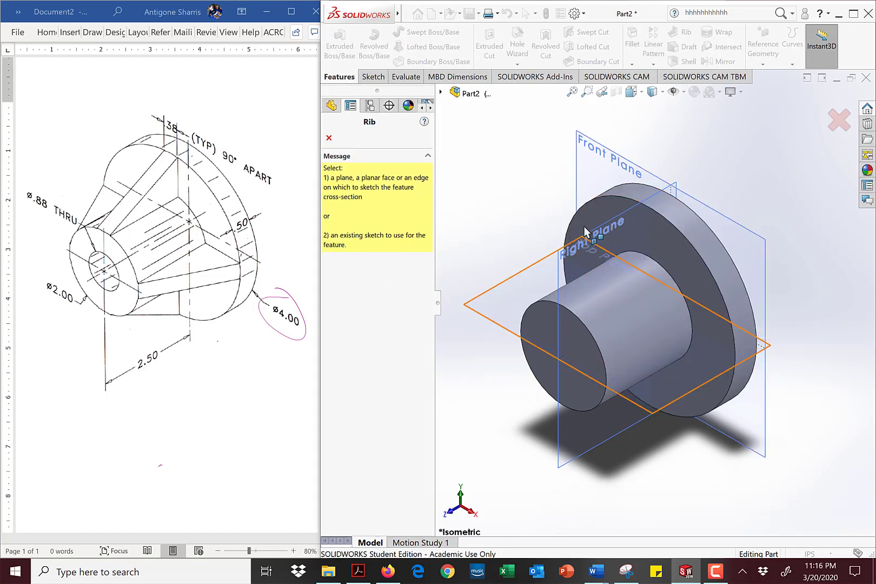
left_click(329, 138)
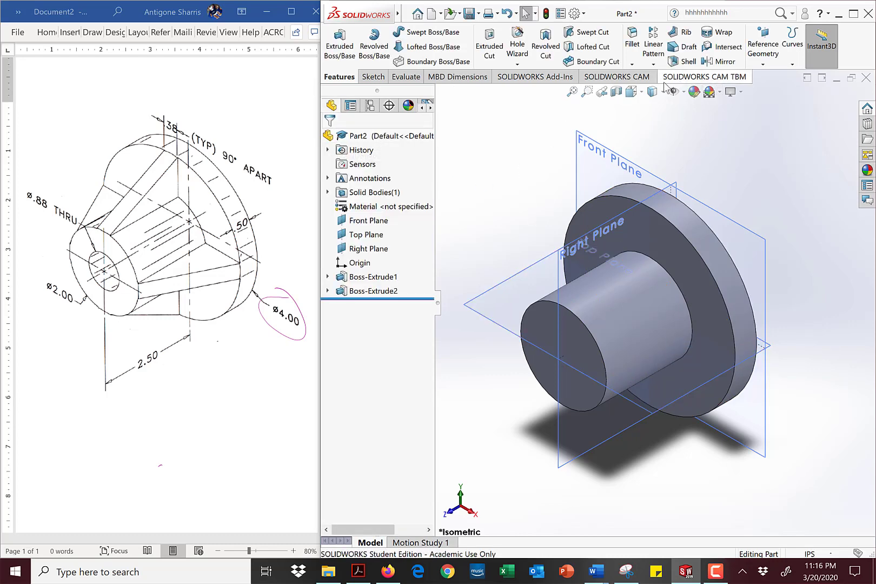
View the SOLIDWORKS part from the front and return it to the isometric orientation
left_click(631, 91)
left_click(651, 138)
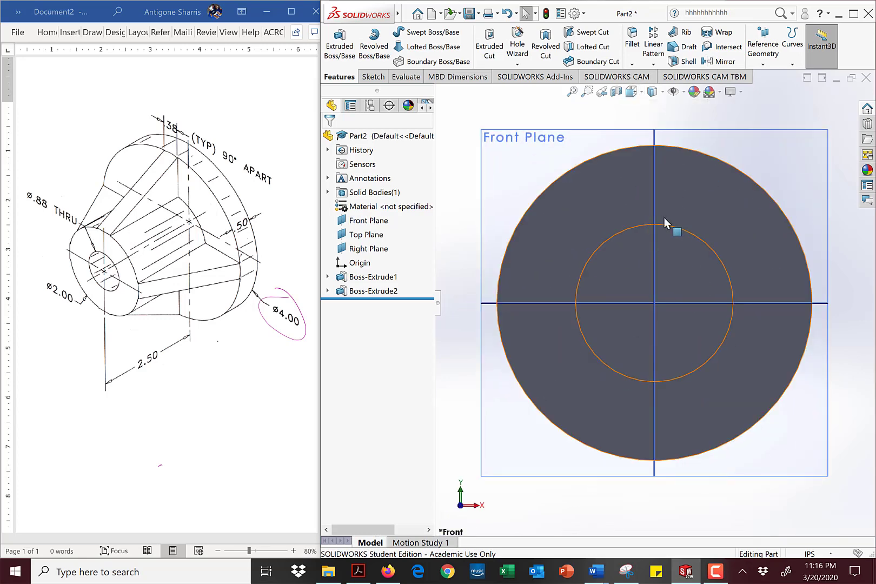
left_click(642, 92)
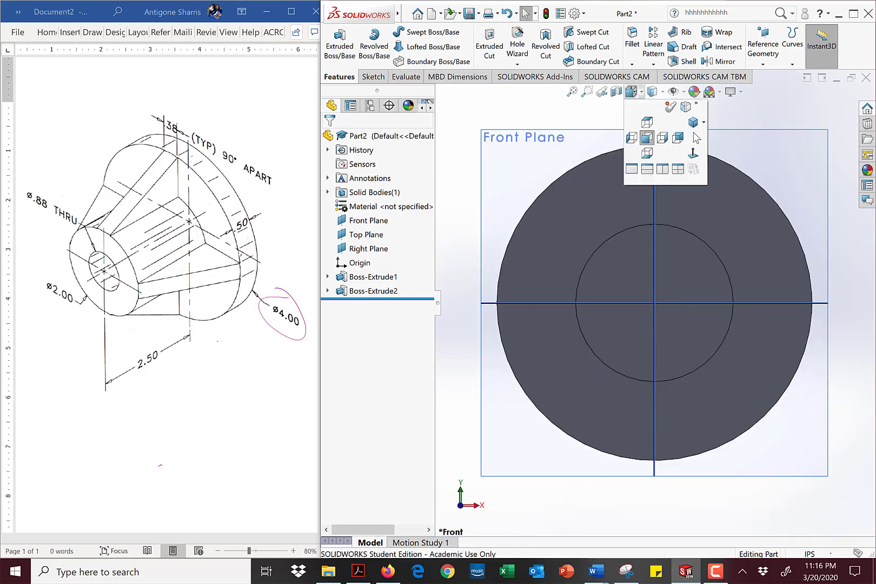
left_click(693, 122)
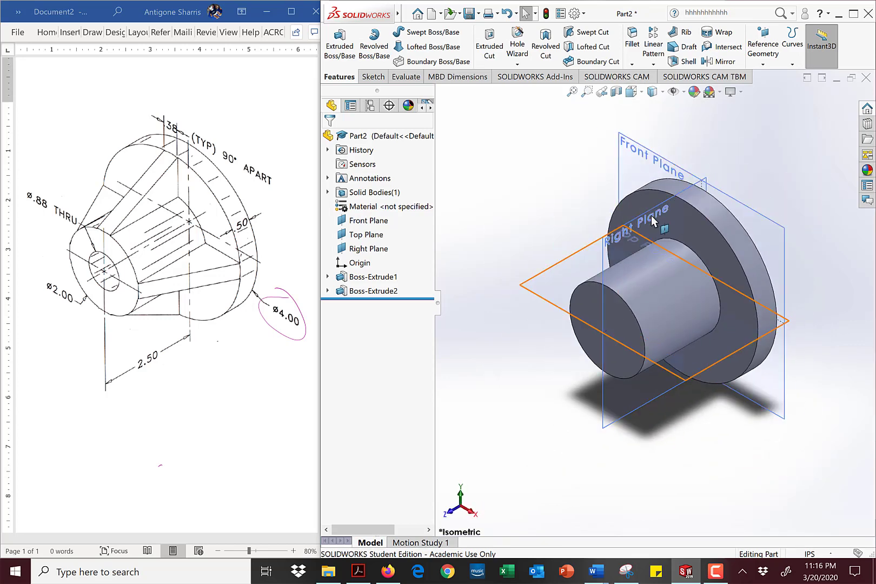
Sketch a sloped line on the Right Plane from the boss's upper front corner to the flange's upper front corner
left_click(641, 92)
left_click(663, 139)
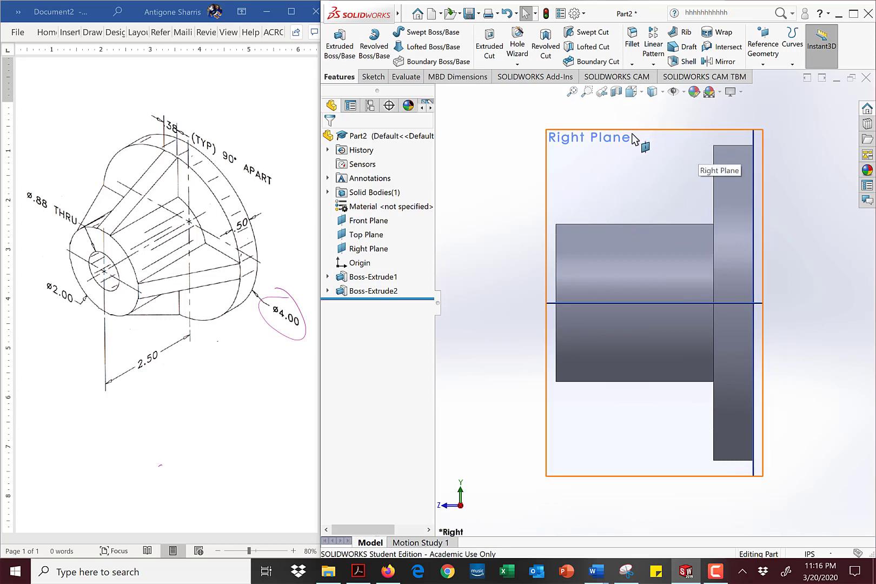
left_click(633, 135)
left_click(666, 113)
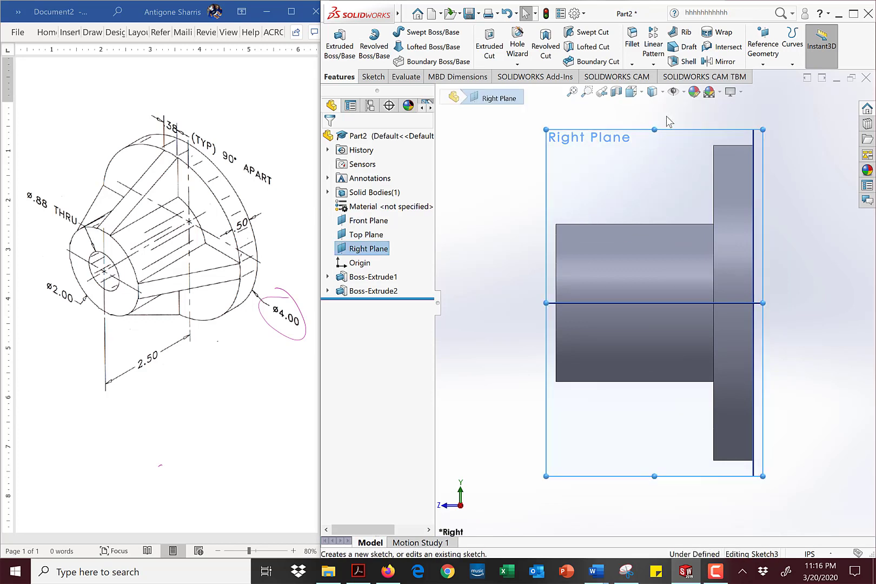
left_click(389, 32)
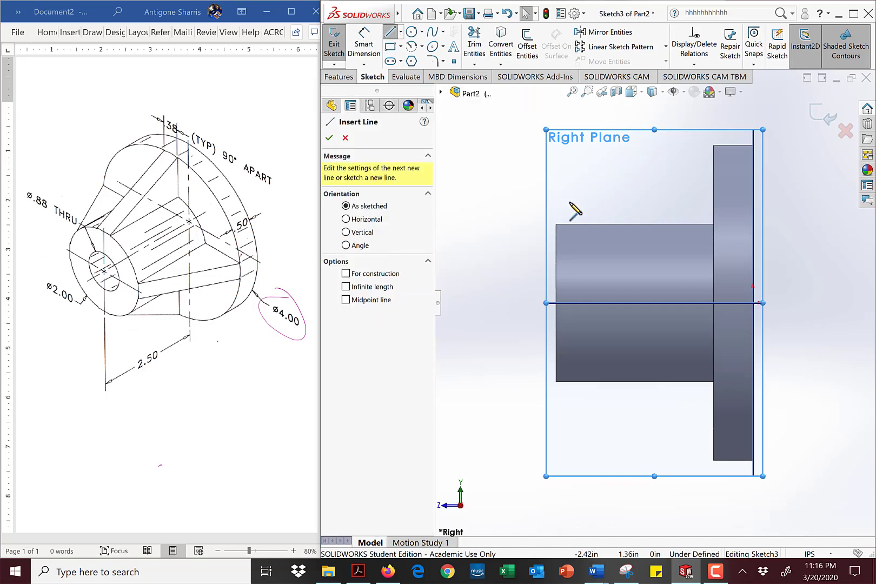
left_click(556, 224)
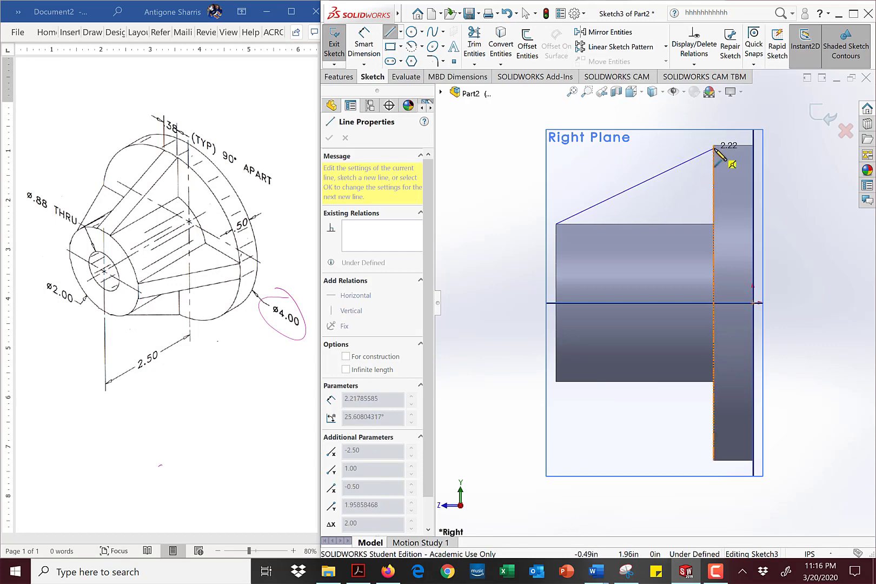
left_click(714, 145)
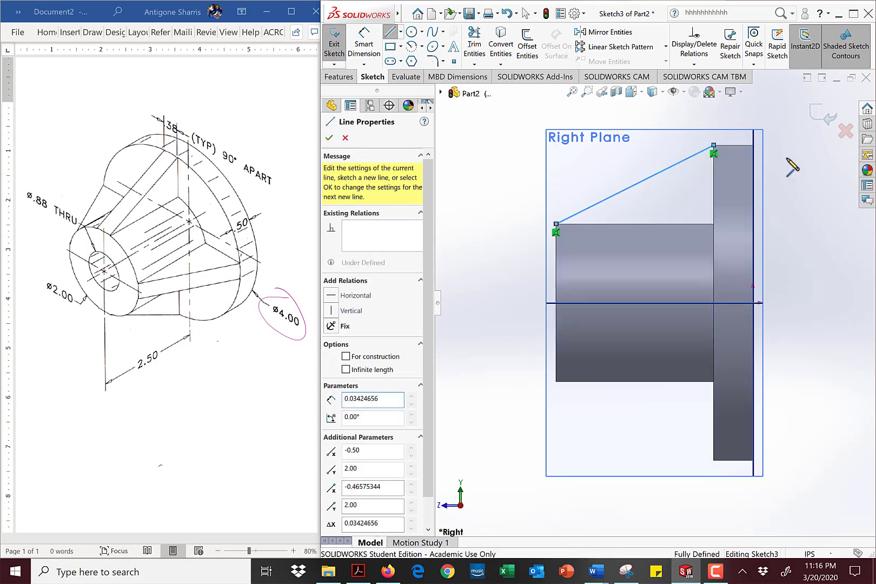
key("Escape")
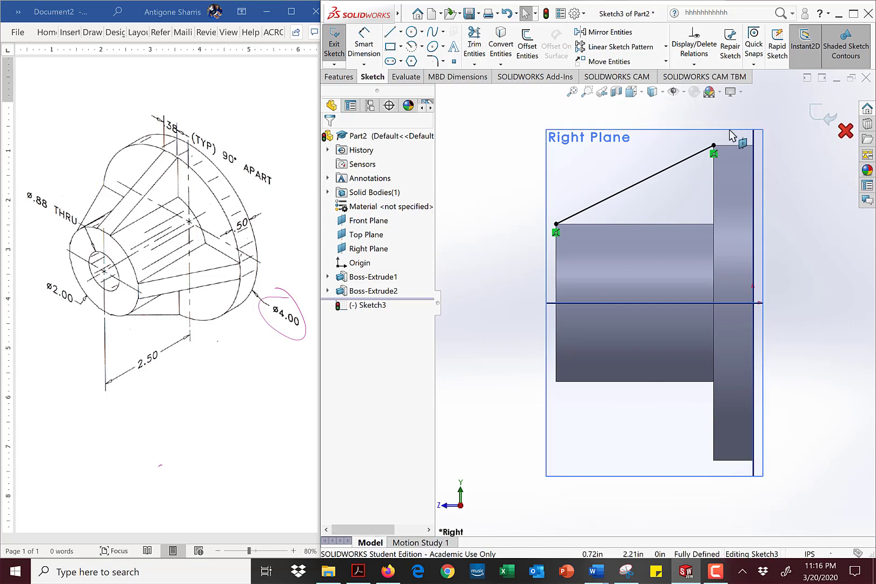
Start a Rib feature from the sloped line sketch with the part in isometric view
left_click(631, 92)
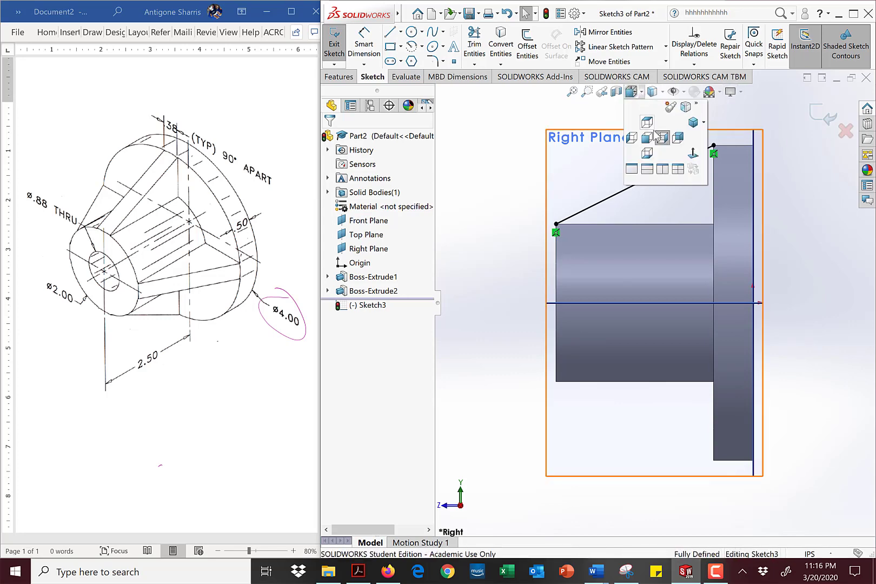
left_click(692, 123)
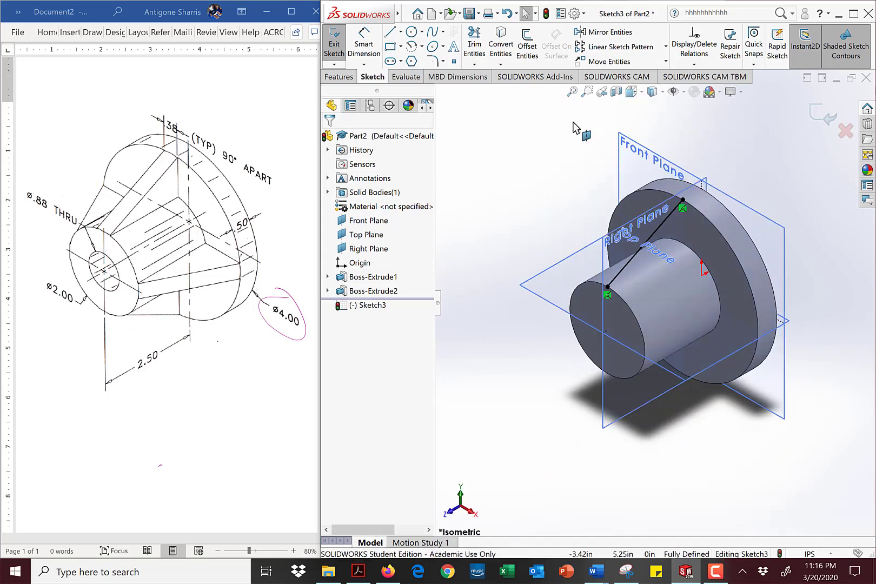
left_click(340, 77)
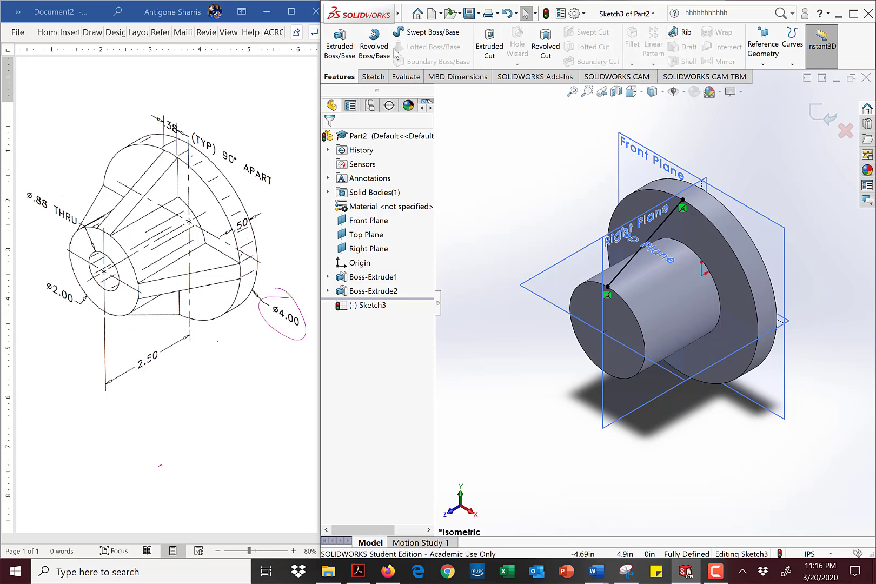
left_click(381, 79)
left_click(339, 77)
left_click(676, 36)
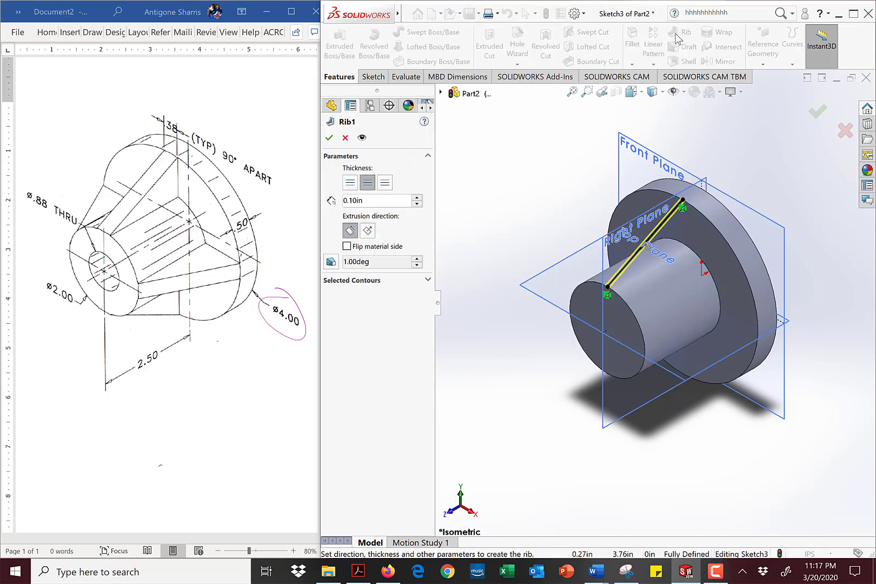
left_click(373, 200)
double_click(373, 199)
Switch to Word and circle the .38 rib dimension in ink, writing .375 beside it with a double underline
left_click(249, 222)
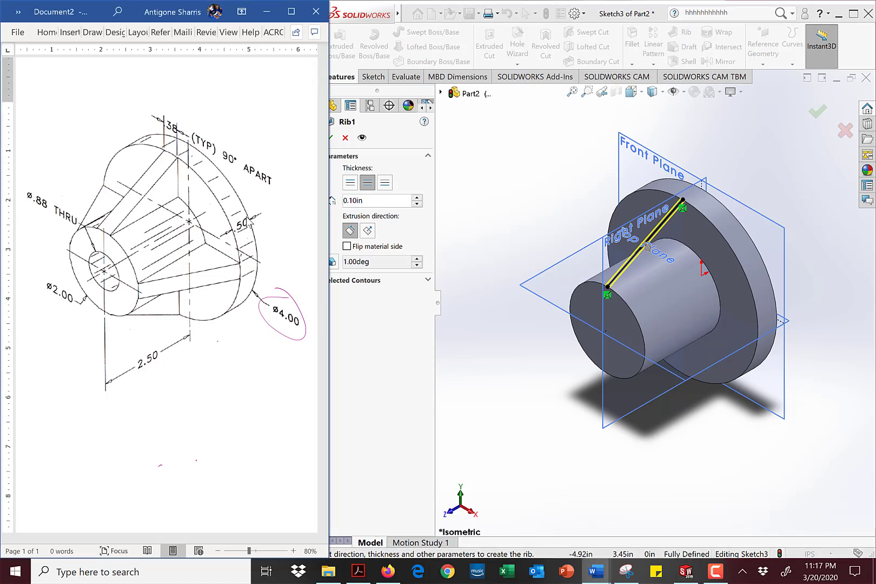
mouse_move(179, 112)
left_mouse_down()
mouse_move(162, 112)
mouse_move(179, 120)
mouse_move(225, 100)
mouse_move(219, 109)
mouse_move(235, 84)
mouse_move(236, 103)
mouse_move(248, 99)
mouse_move(263, 75)
left_mouse_up()
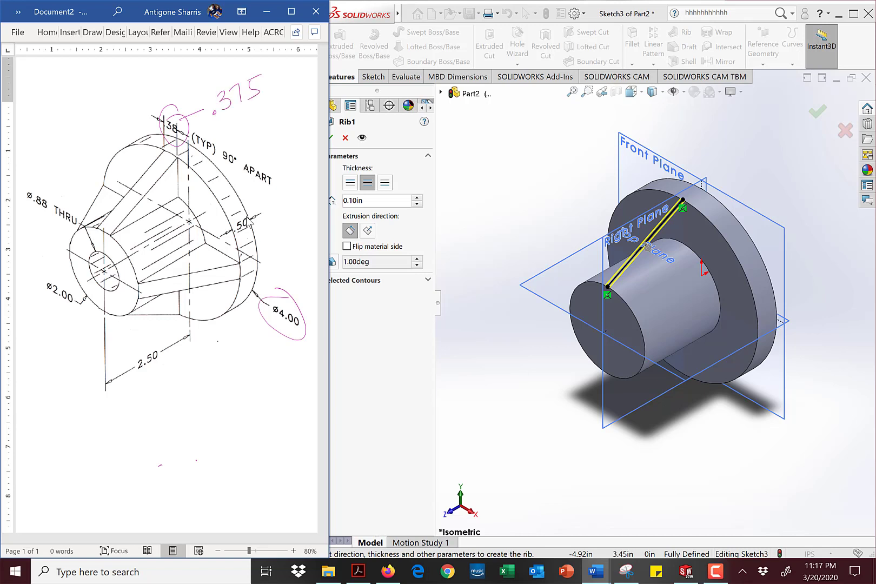
left_click_drag(217, 125, 275, 101)
Circle and underline the Ø.88 hole dimension in ink and write .875 beside it with a double underline
mouse_move(48, 185)
left_mouse_down()
mouse_move(40, 215)
mouse_move(57, 193)
mouse_move(37, 183)
left_mouse_up()
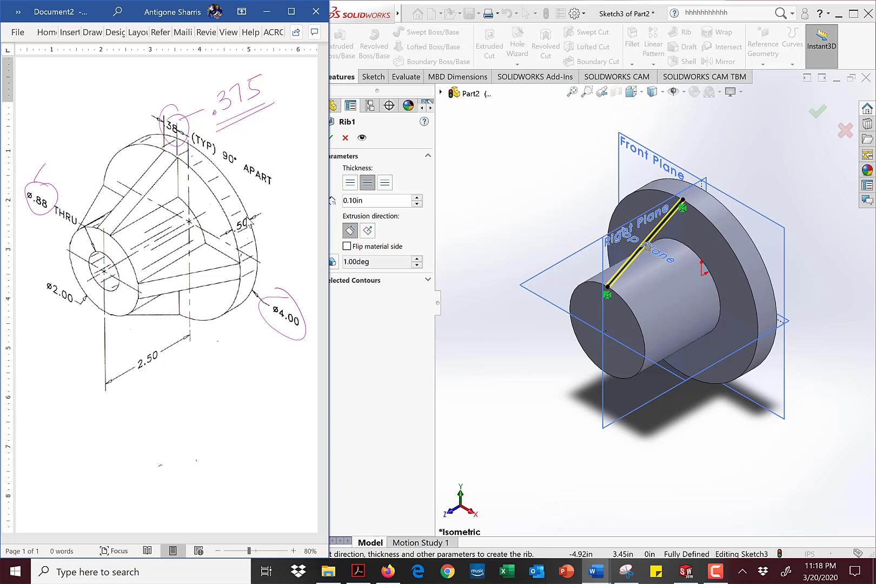
left_click_drag(30, 212, 48, 219)
mouse_move(68, 142)
left_mouse_down()
mouse_move(61, 158)
mouse_move(85, 130)
mouse_move(82, 156)
mouse_move(107, 118)
left_mouse_up()
left_click_drag(69, 179, 95, 164)
left_click_drag(65, 187, 93, 169)
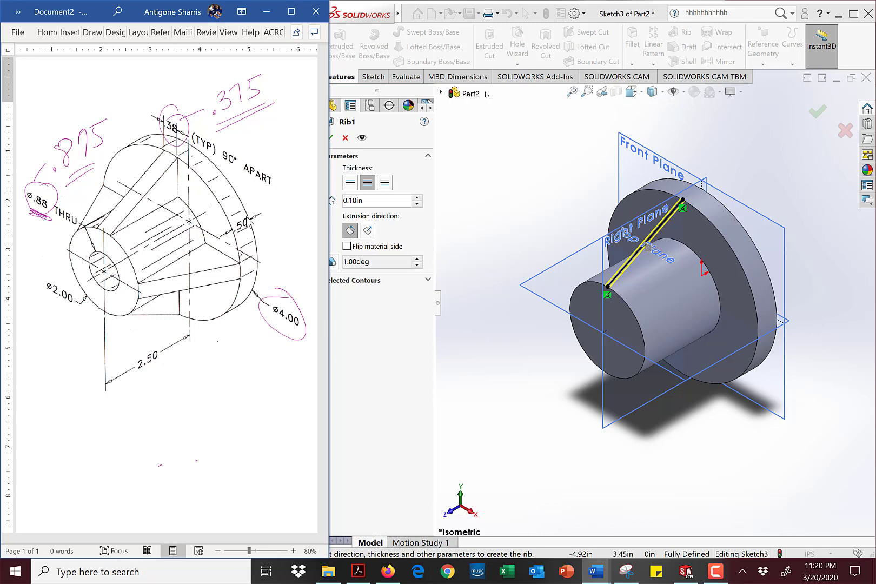
Switch to SOLIDWORKS, try to create the rib with a thickness of 0.375 in, and cancel the feature
left_click(493, 195)
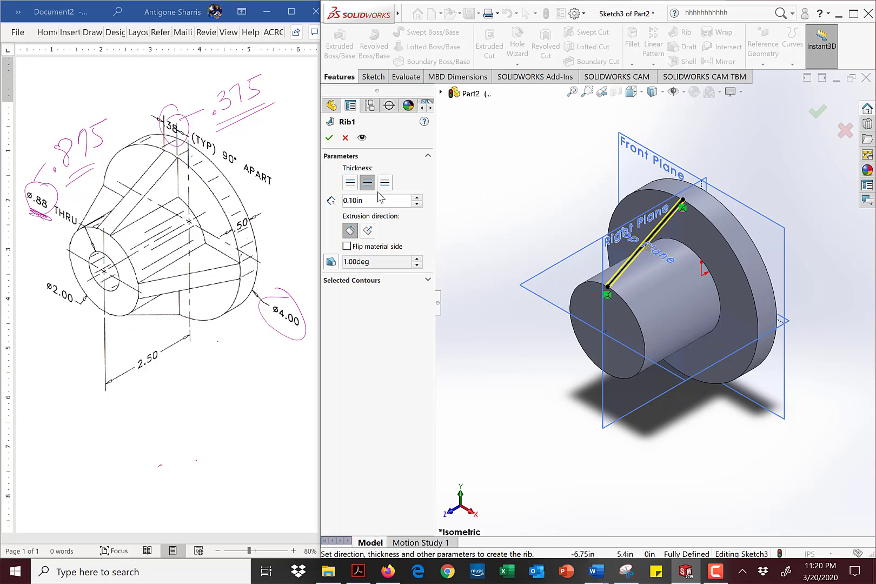
double_click(372, 201)
type(".37")
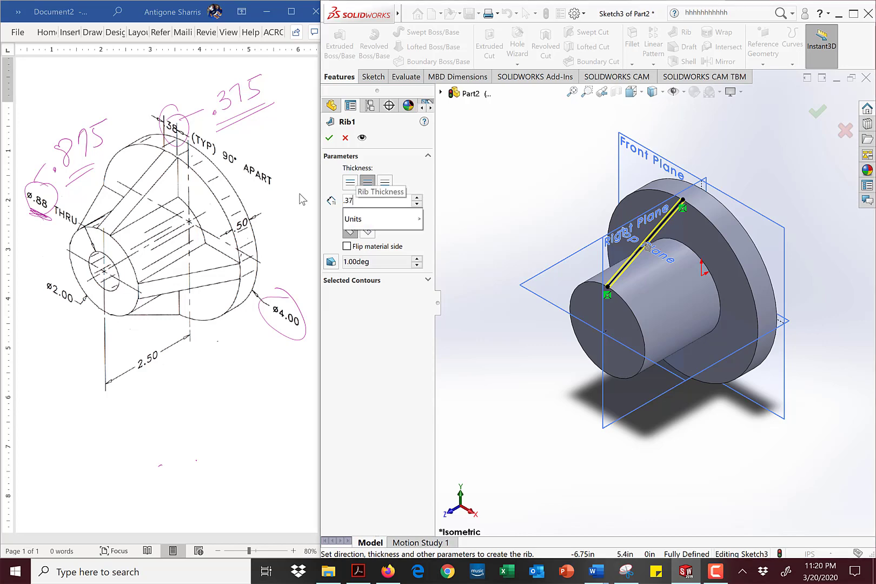
type("5")
key("Return")
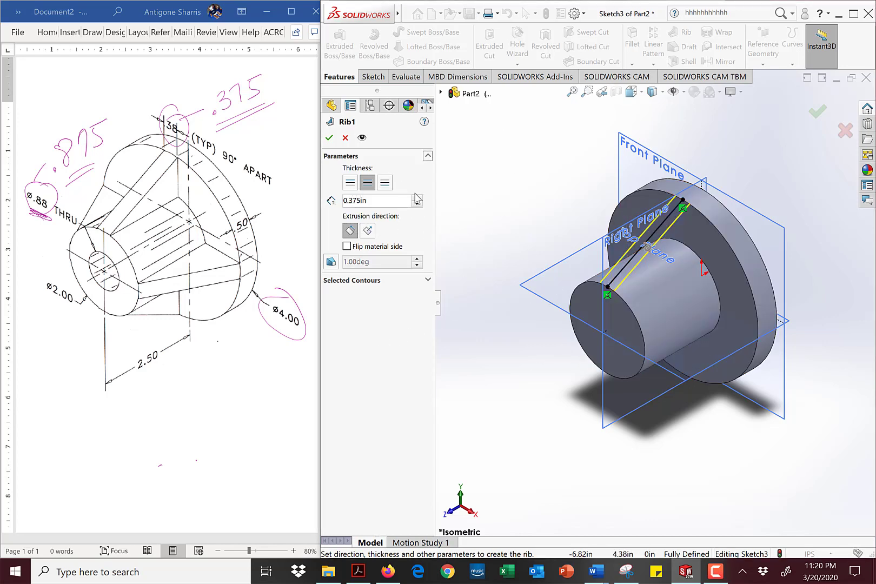
middle_click_drag(544, 265, 497, 240)
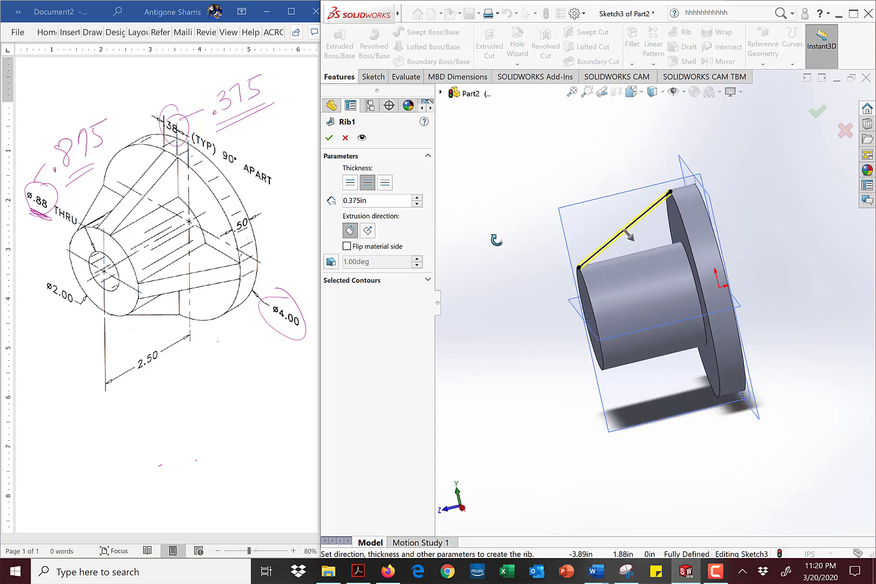
left_click(330, 138)
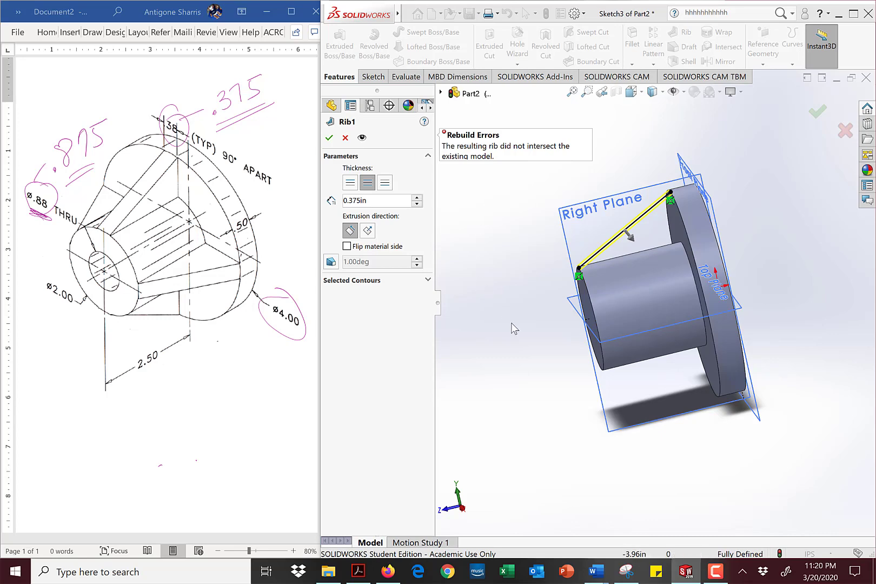
mouse_move(514, 290)
middle_mouse_down()
mouse_move(531, 270)
mouse_move(519, 277)
middle_mouse_up()
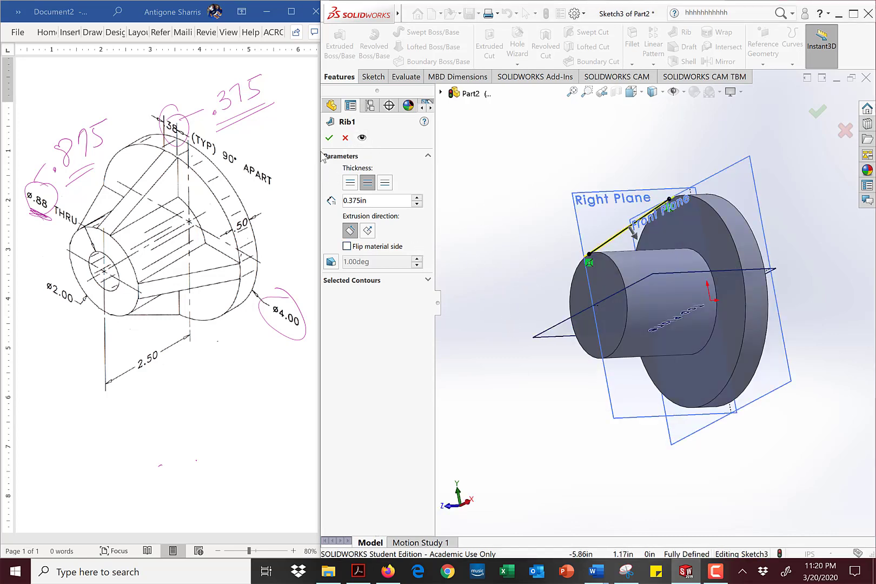
left_click(345, 138)
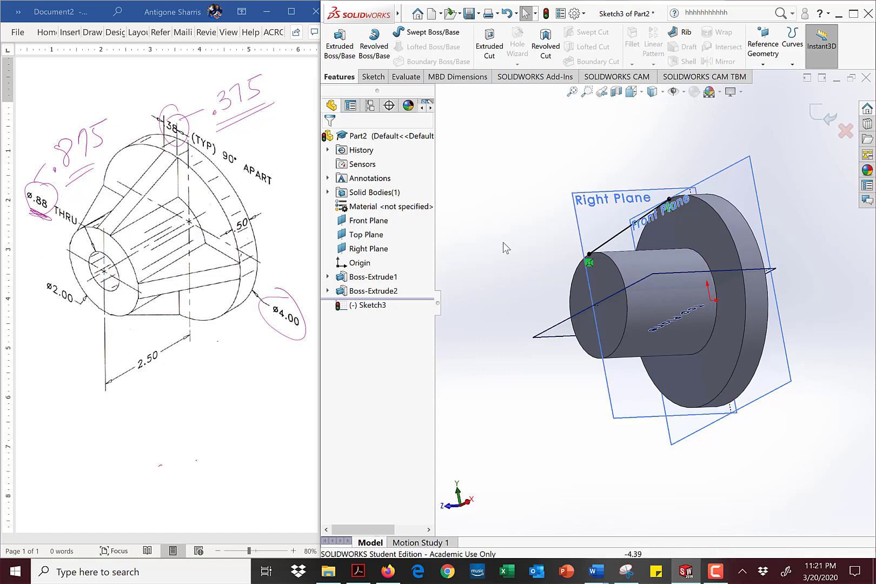
Discard the sloped rib line sketch on the Right Plane and exit it
middle_click_drag(502, 248, 533, 286)
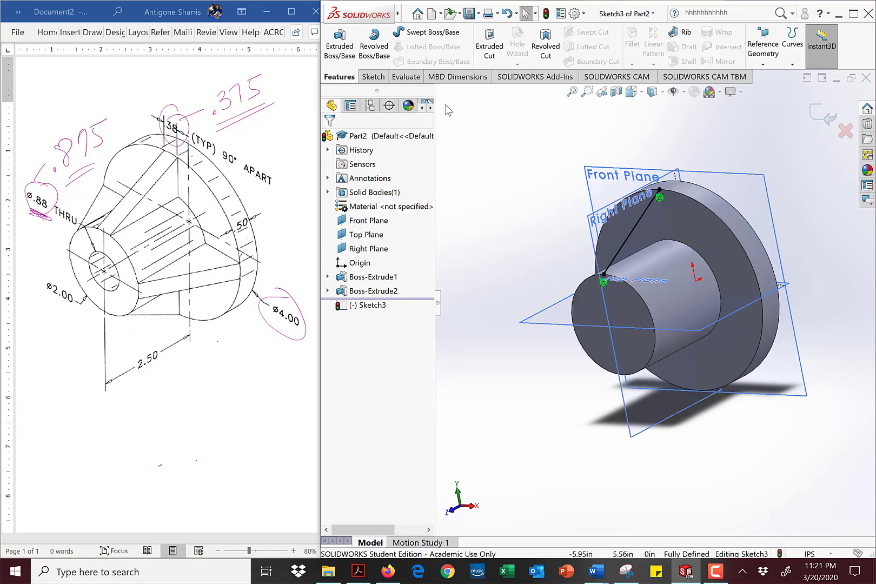
scroll(757, 315, "up", 2)
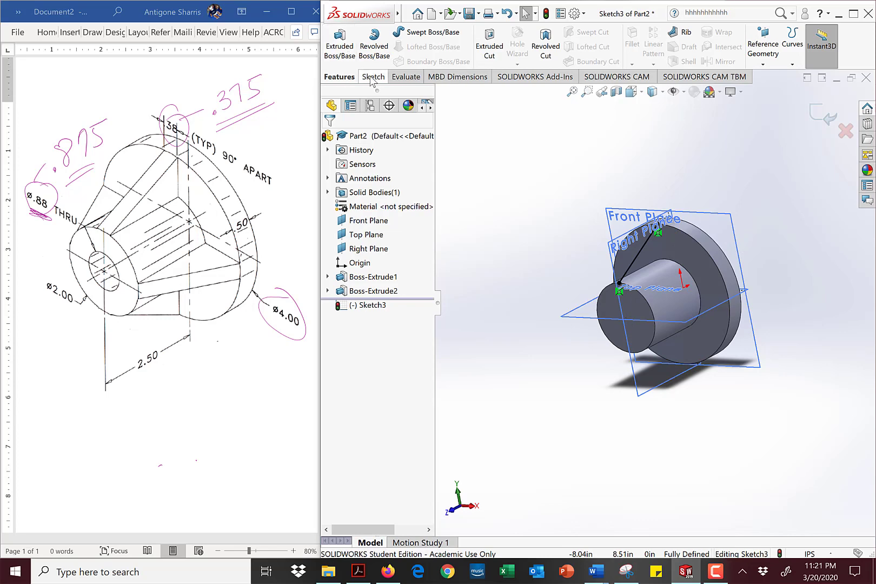
left_click(712, 218)
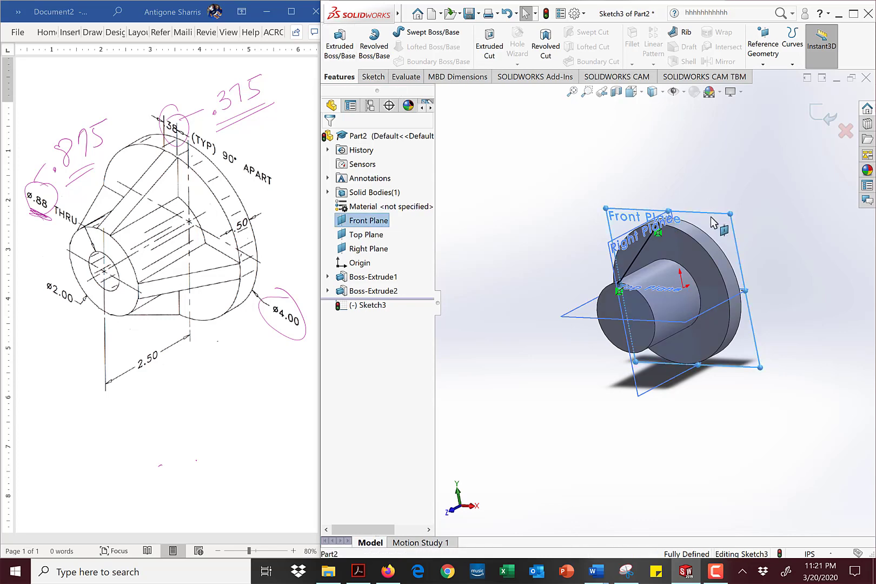
left_click(600, 150)
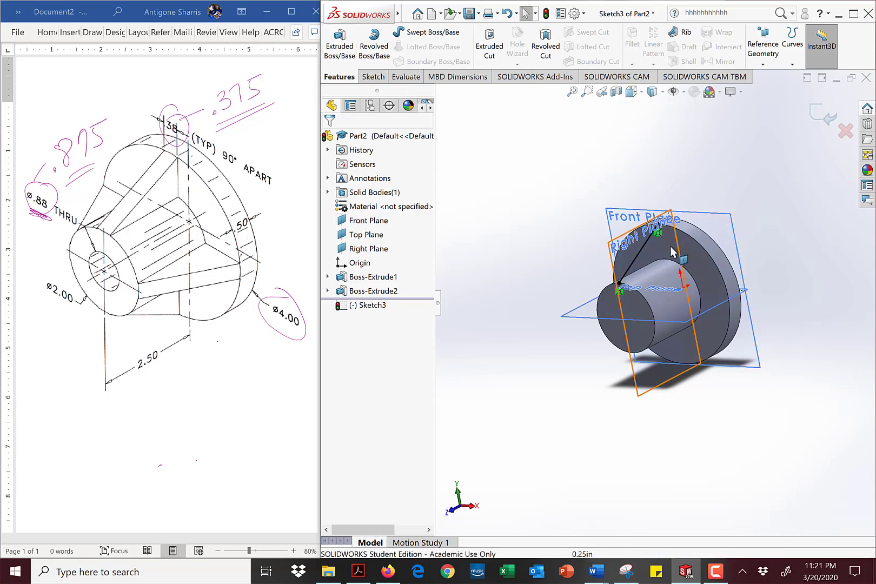
left_click(352, 290)
right_click(354, 293)
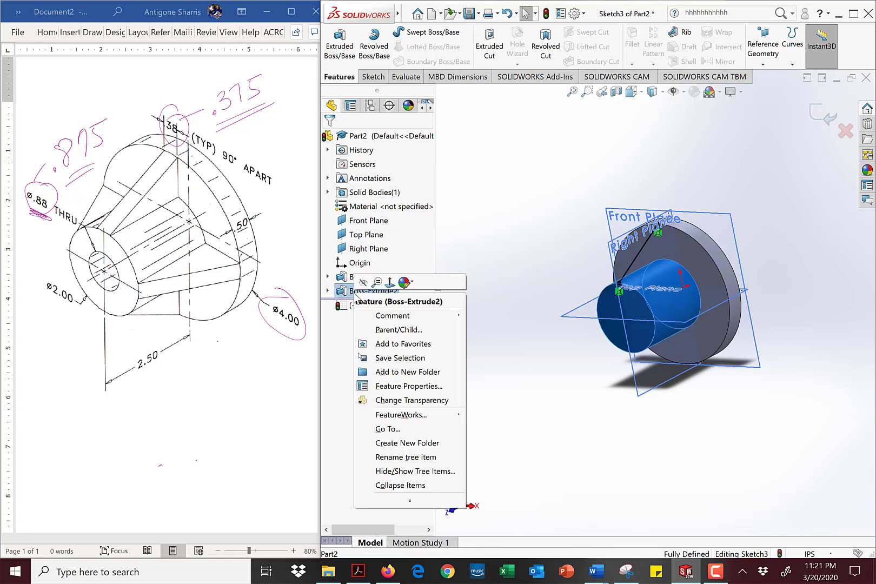
left_click(551, 233)
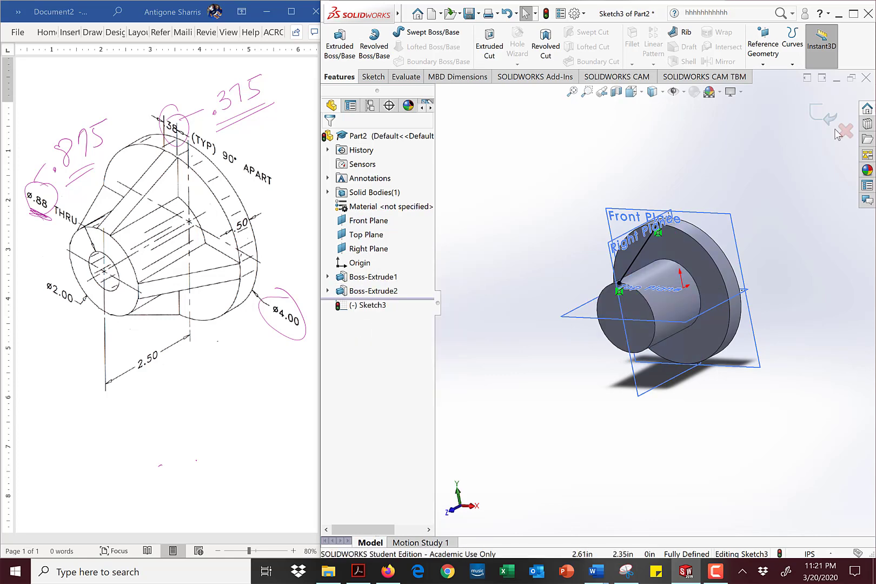
left_click(844, 131)
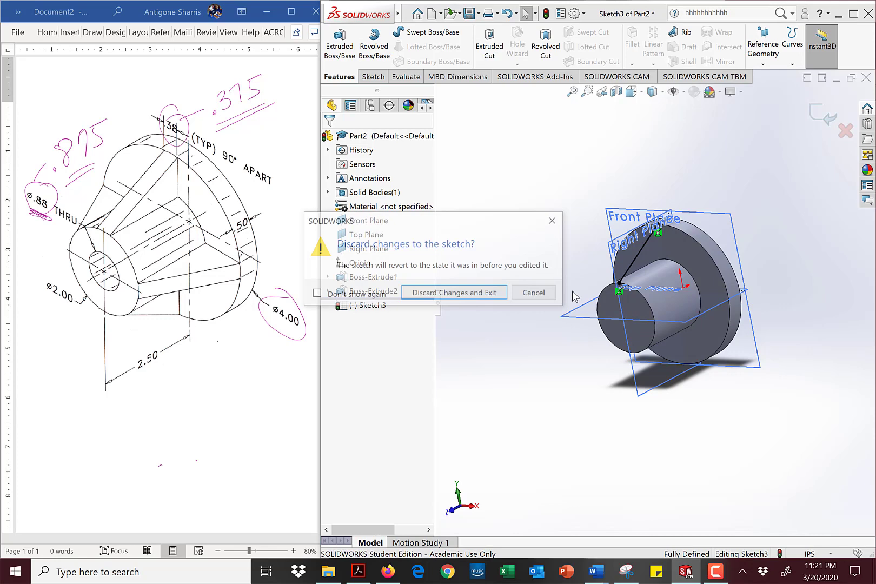
left_click(438, 294)
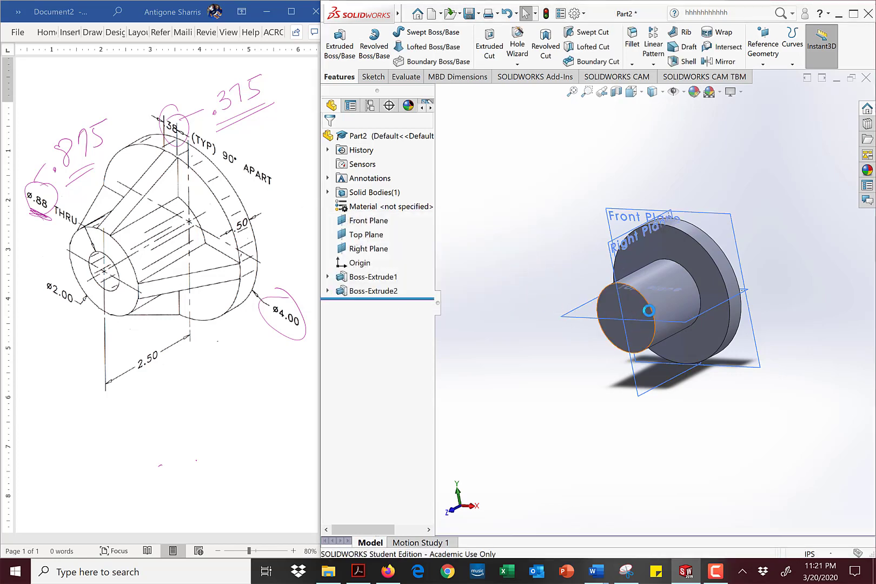
Sketch a center rectangle about 2.2 by 2.18 in, centred on the origin, on the boss's free end face
left_click(360, 292)
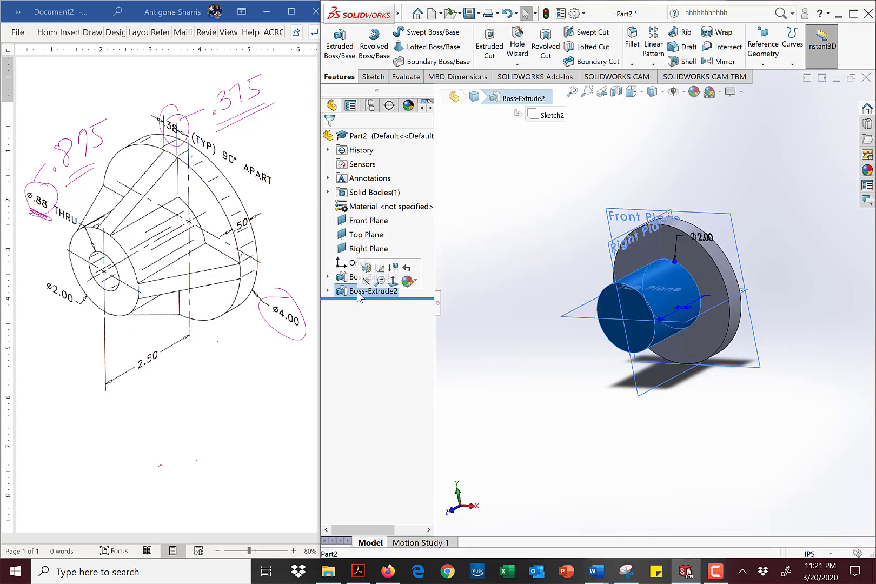
left_click(514, 311)
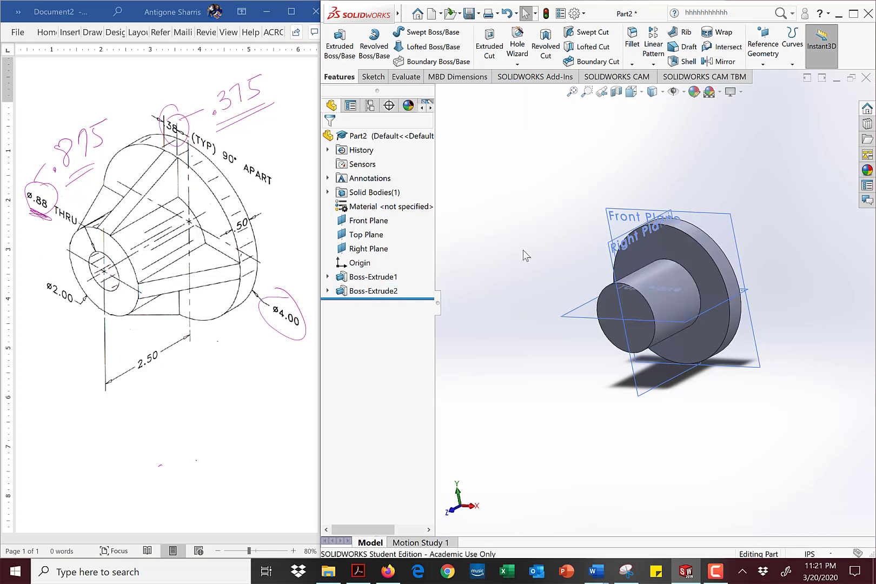
left_click(631, 302)
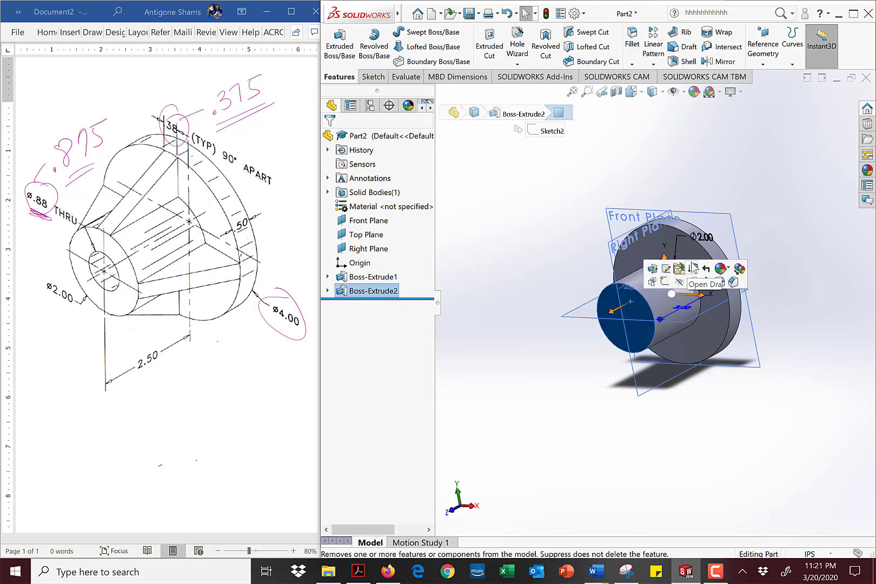
left_click(672, 289)
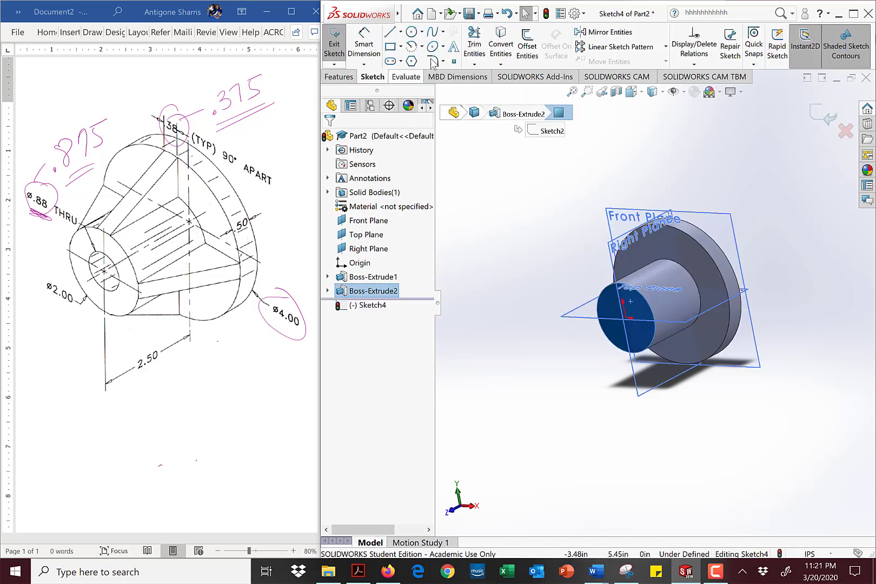
left_click(642, 95)
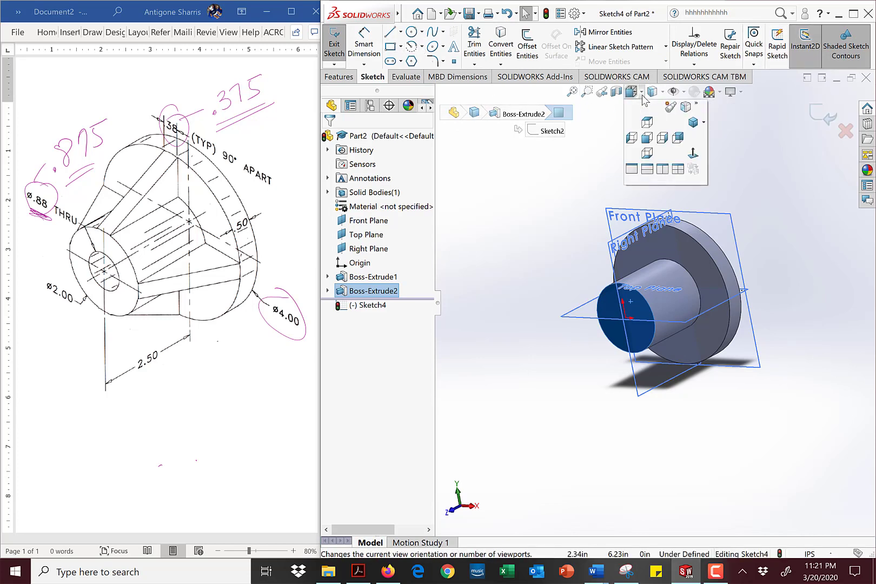
left_click(693, 156)
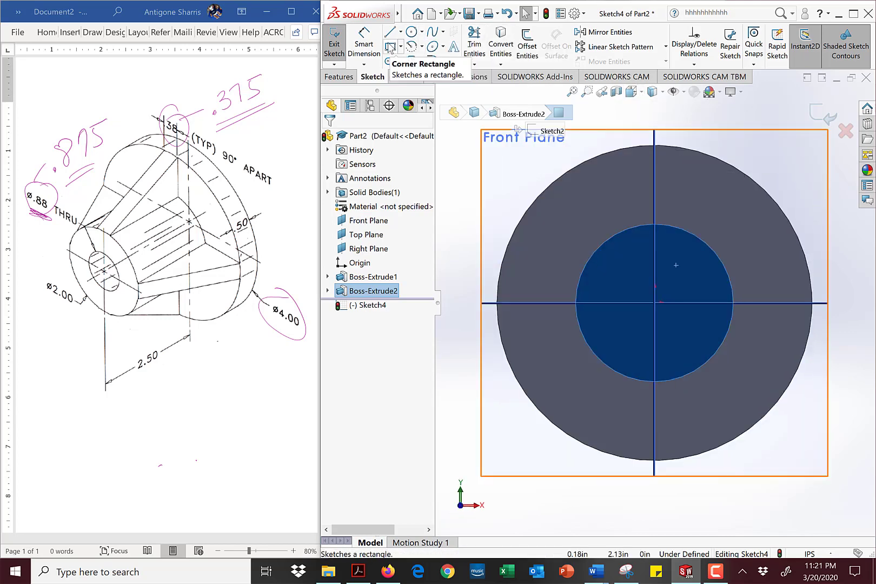
left_click(391, 46)
left_click(401, 46)
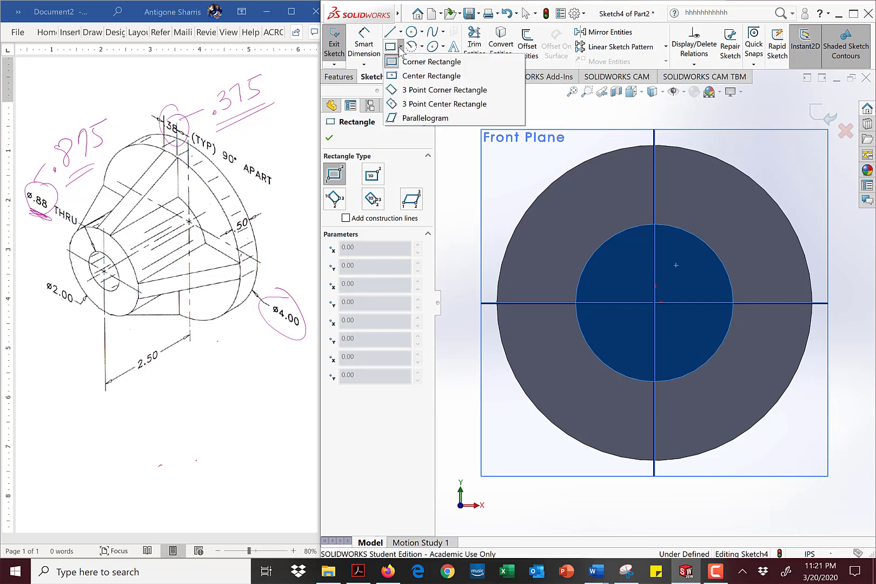
left_click(392, 76)
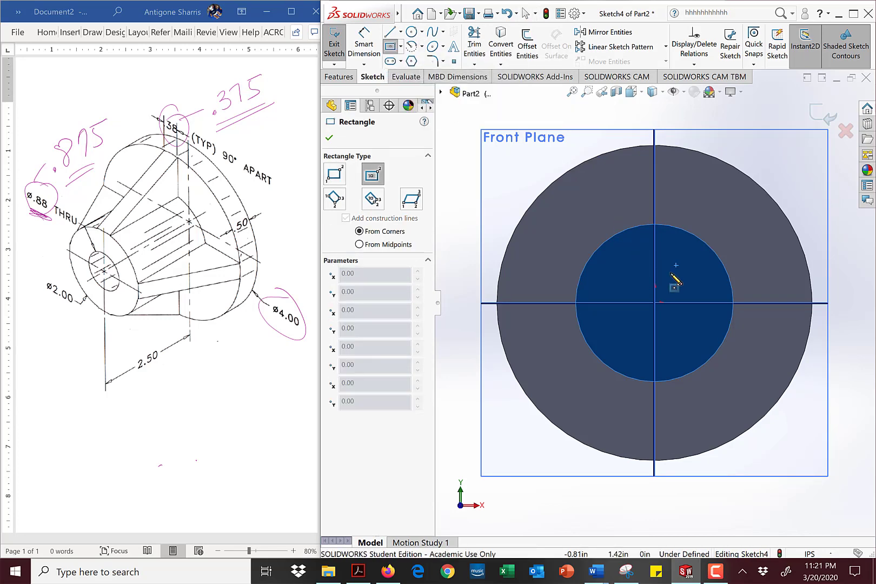
left_click(655, 303)
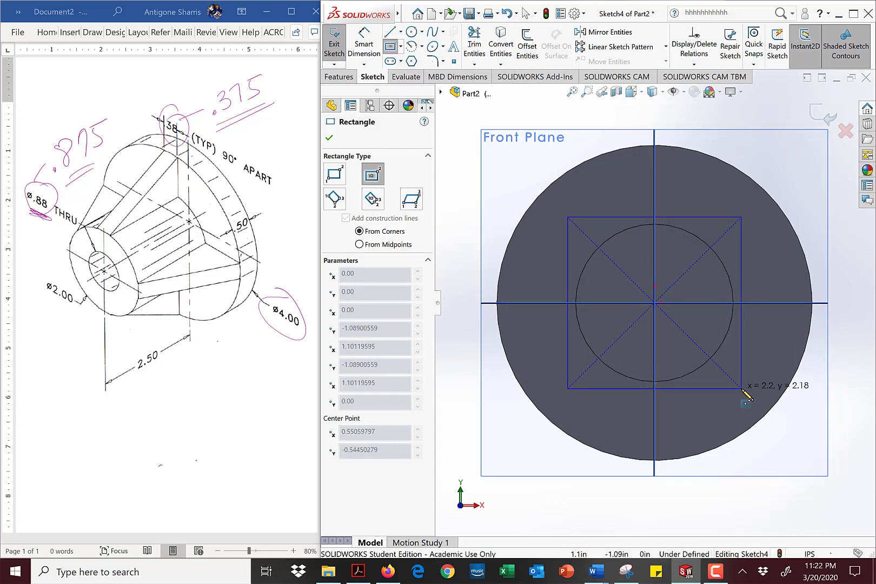
left_click(784, 399)
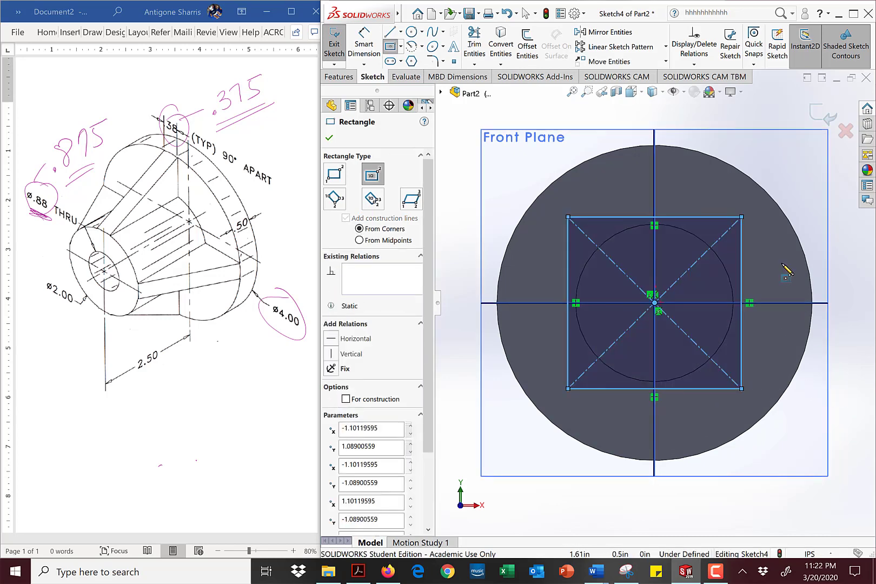
left_click(329, 139)
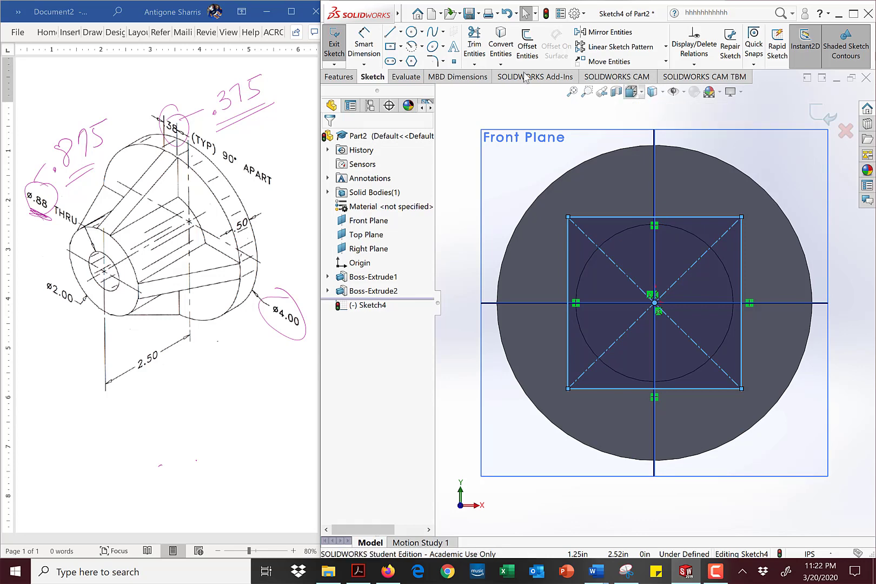
Extrude the rectangle from the boss's end face back toward the flange with the Up To Next end condition and merged result
left_click(340, 77)
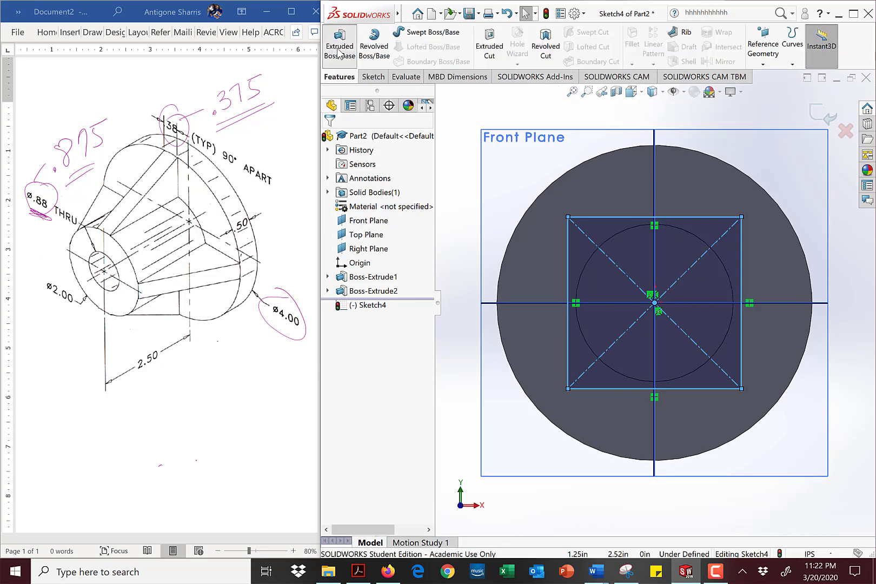
left_click(338, 53)
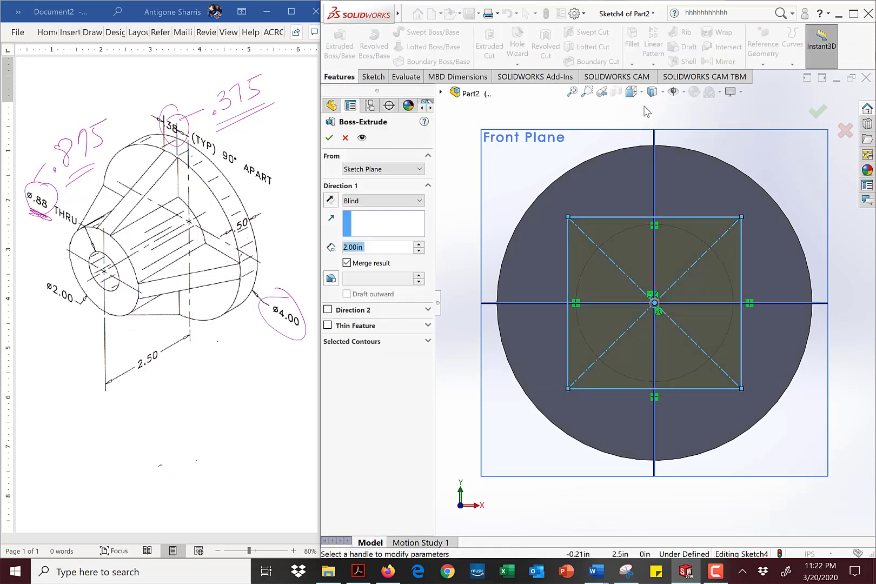
left_click(631, 91)
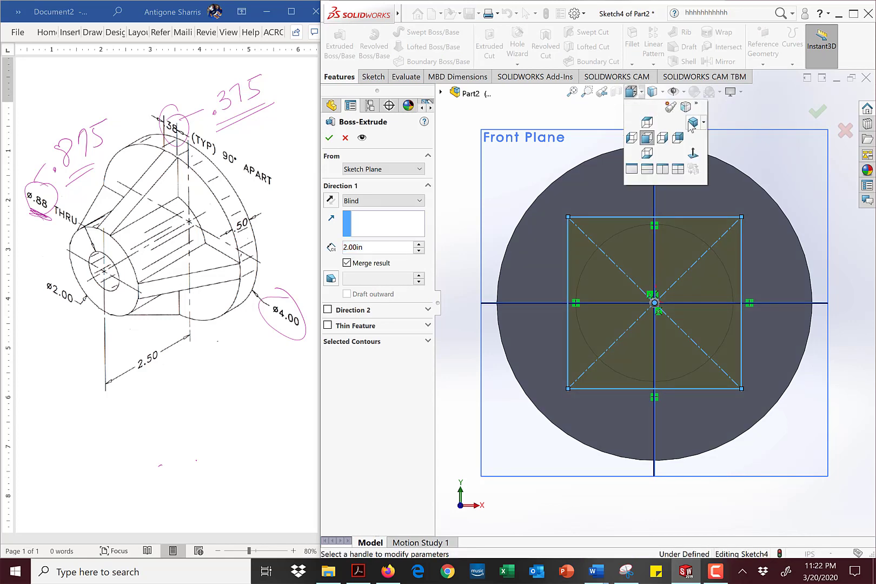
left_click(692, 123)
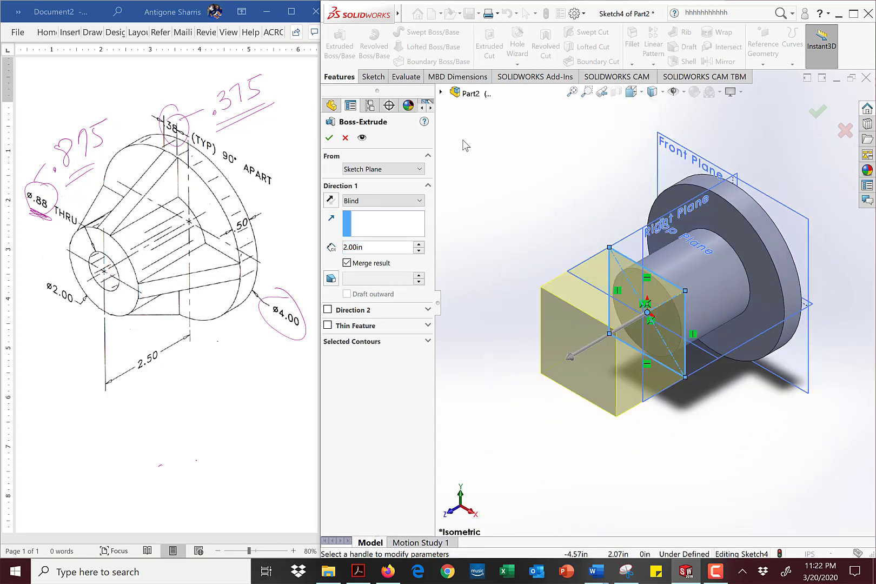
left_click(333, 200)
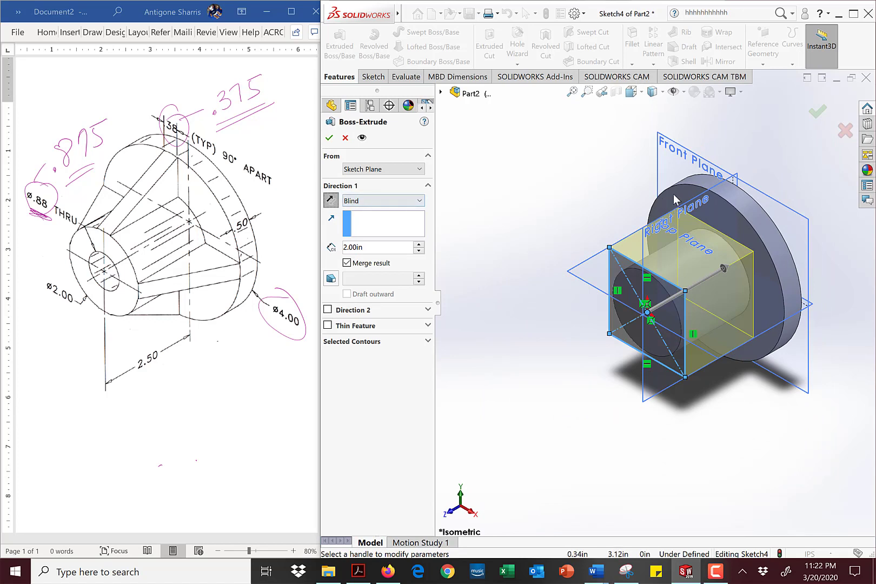
left_click(392, 202)
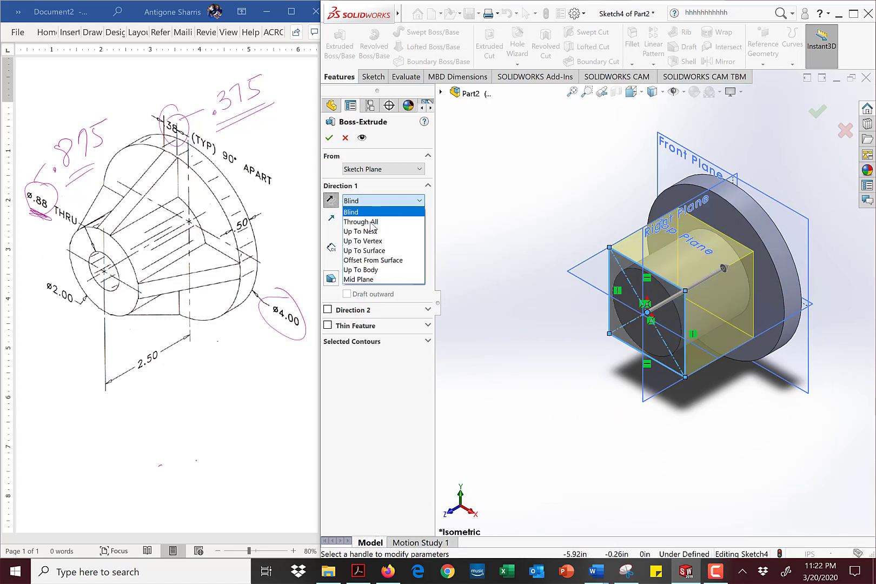
left_click(370, 231)
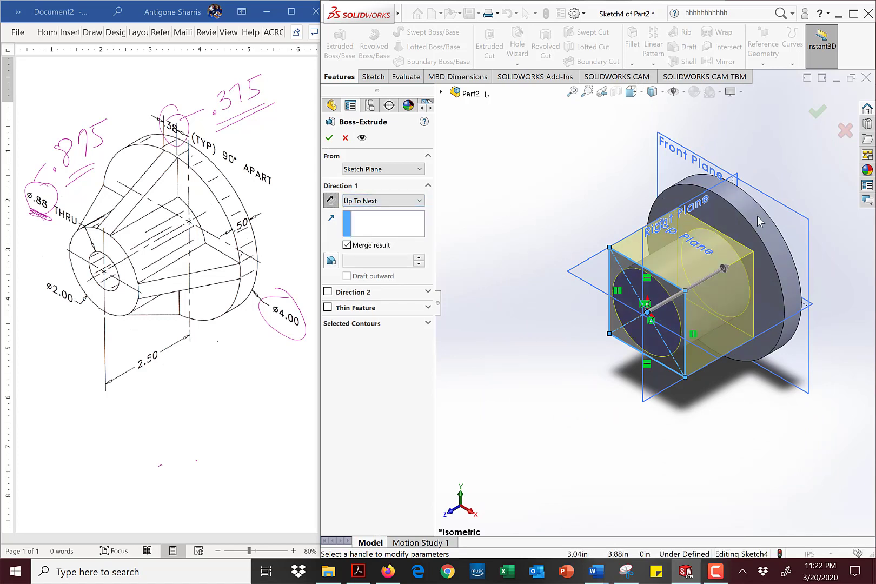
left_click(331, 138)
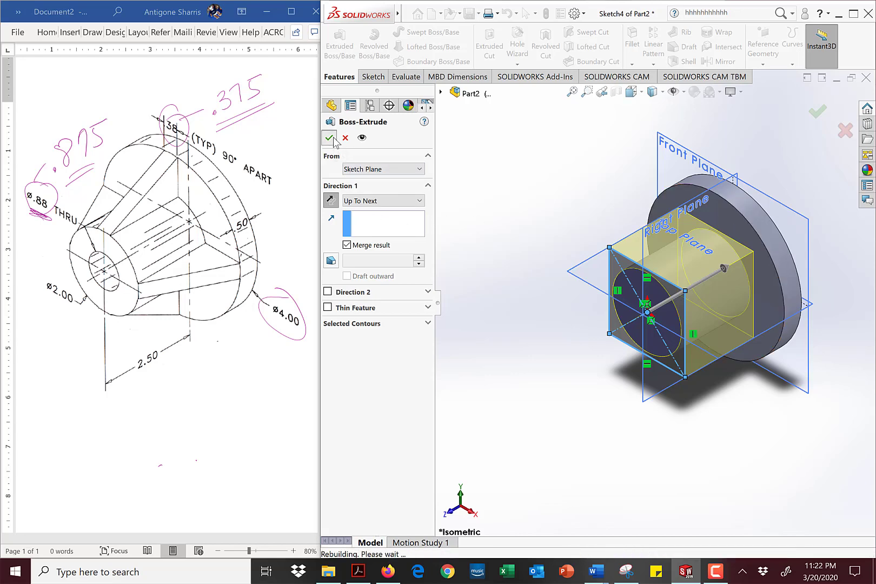
left_click(531, 215)
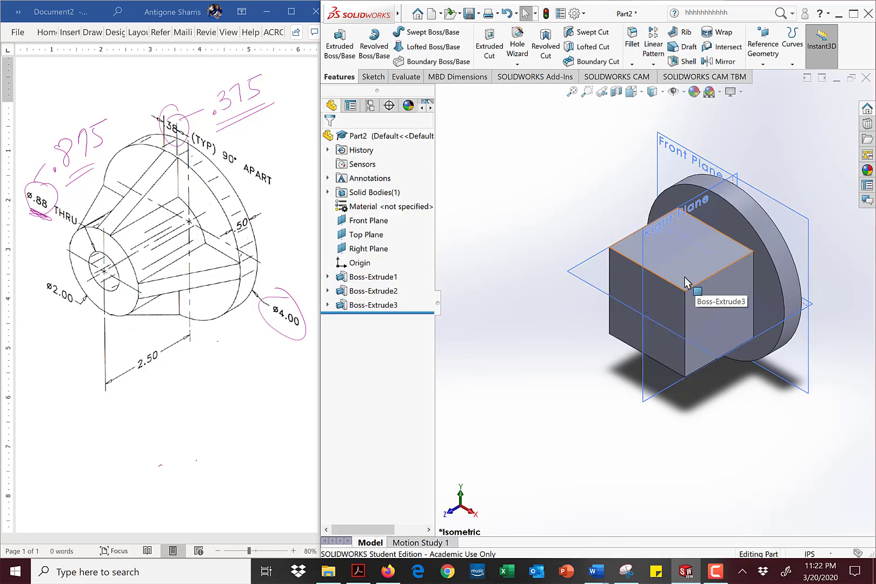
Sketch a sloped line on the Right Plane from the square block's upper front corner to the flange's upper front corner and exit the sketch
left_click(642, 92)
left_click(662, 137)
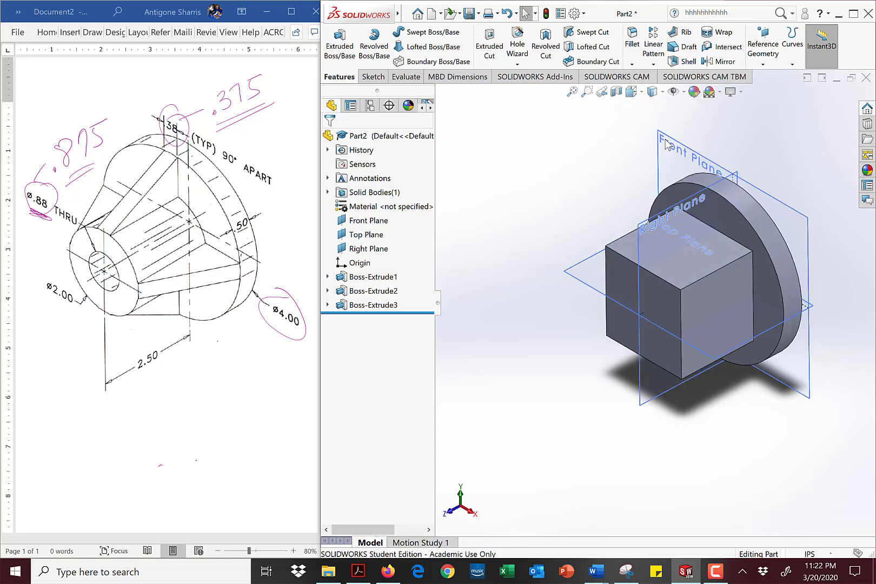
left_click(604, 140)
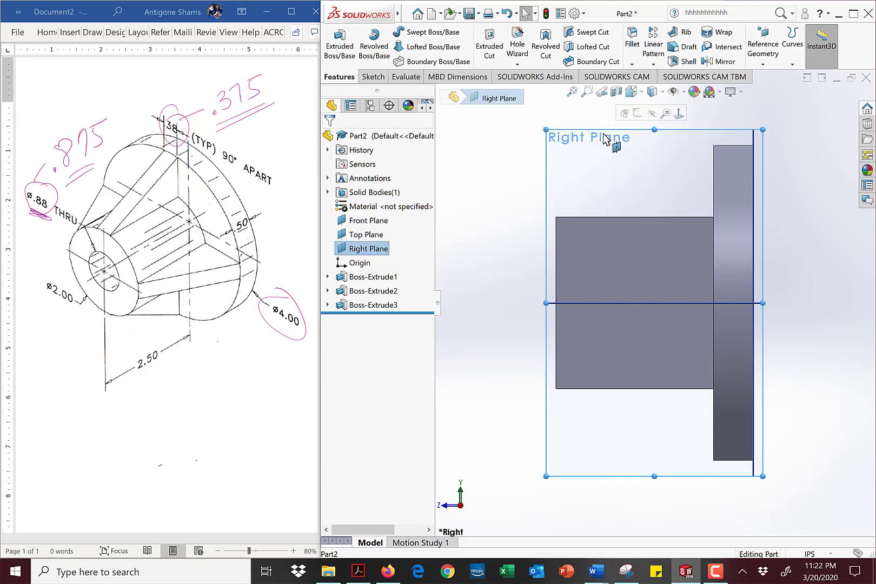
left_click(638, 115)
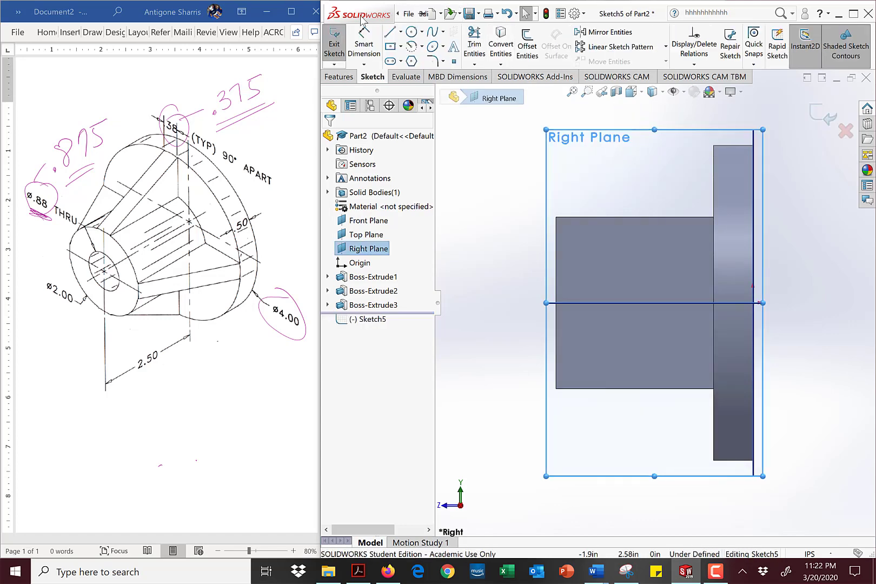
key("l")
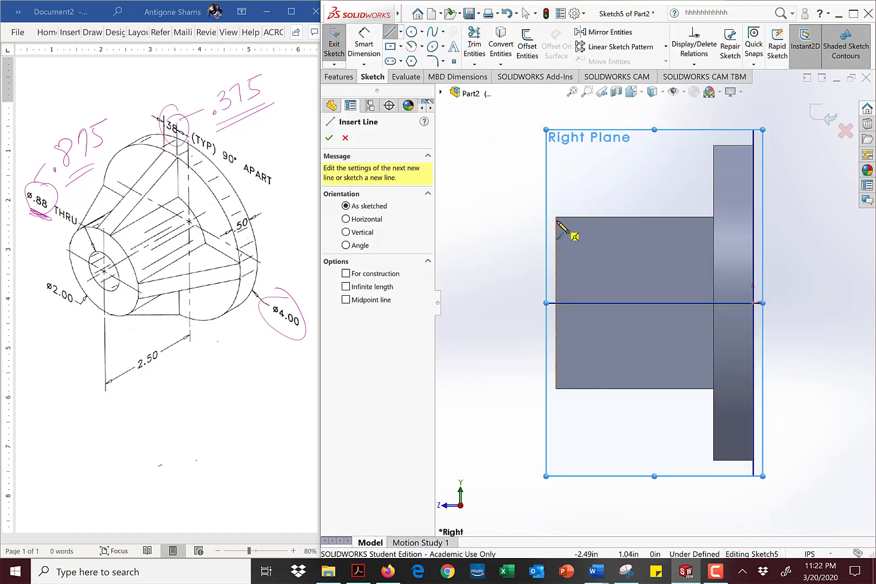
left_click(556, 216)
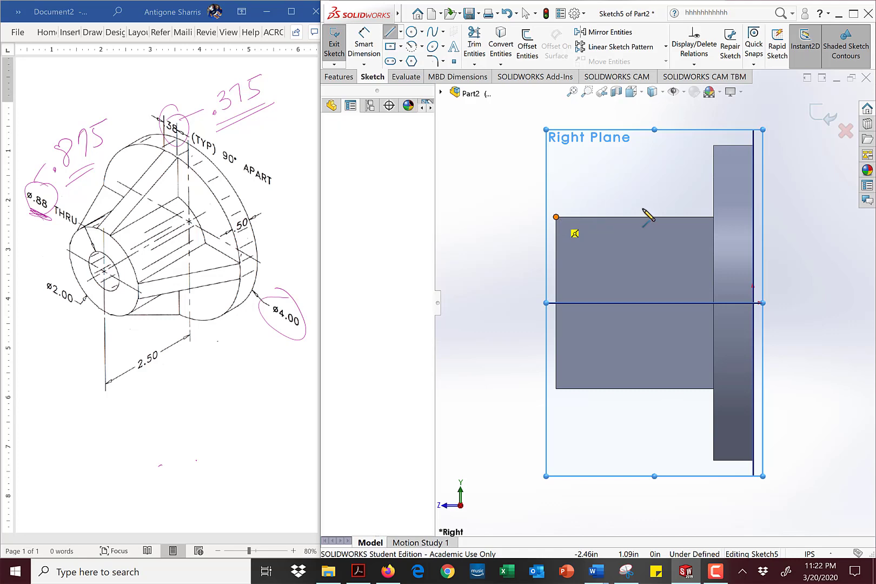
left_click(713, 145)
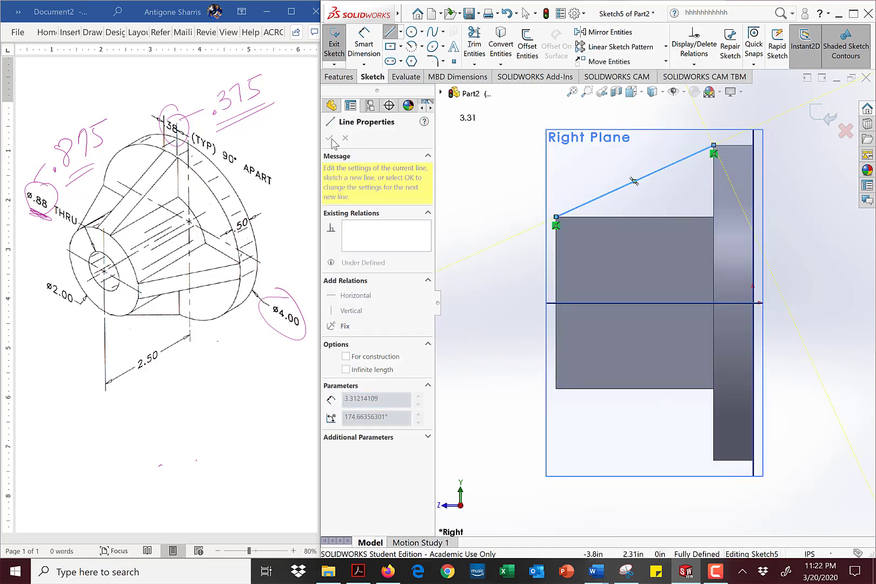
left_click(825, 123)
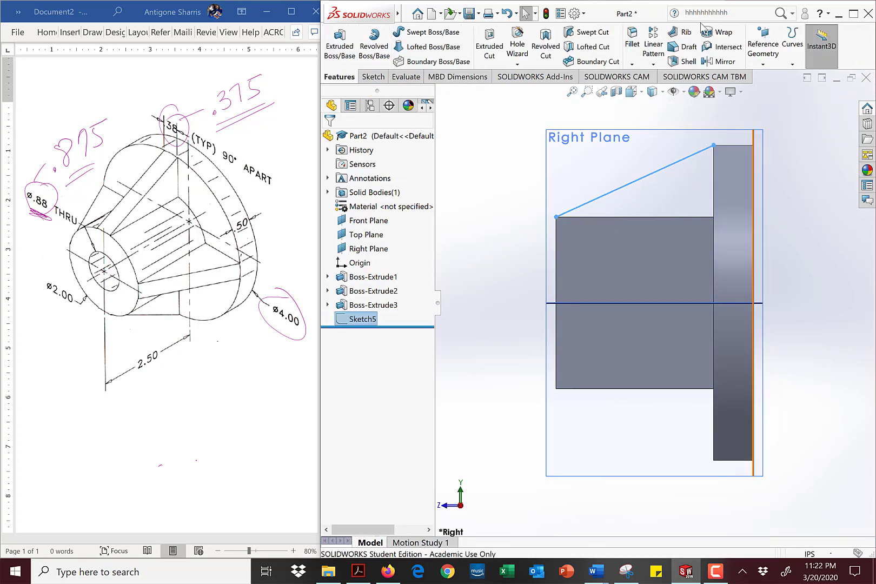
Try to create a rib from the sloped line, 0.375 in thick on both sides and extruded parallel to the sketch
left_click(682, 33)
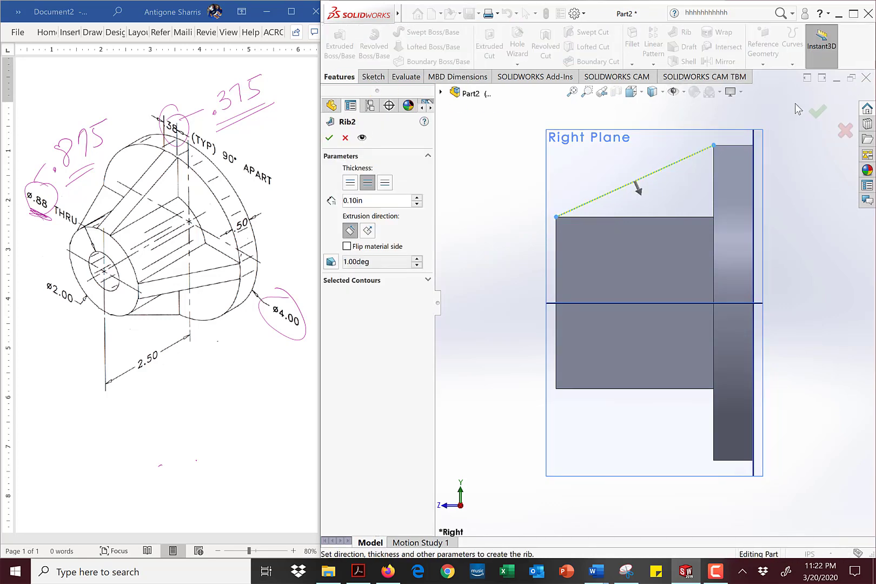
left_click(640, 94)
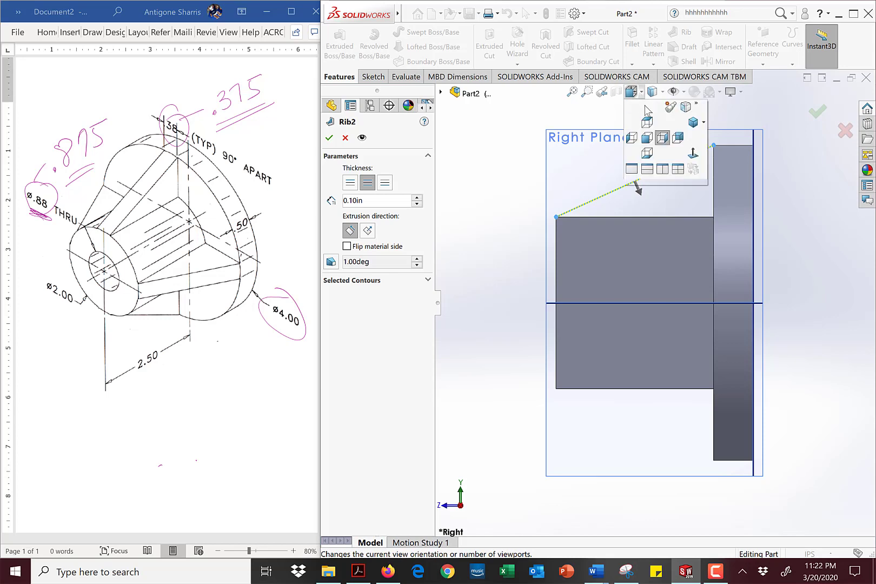
left_click(694, 125)
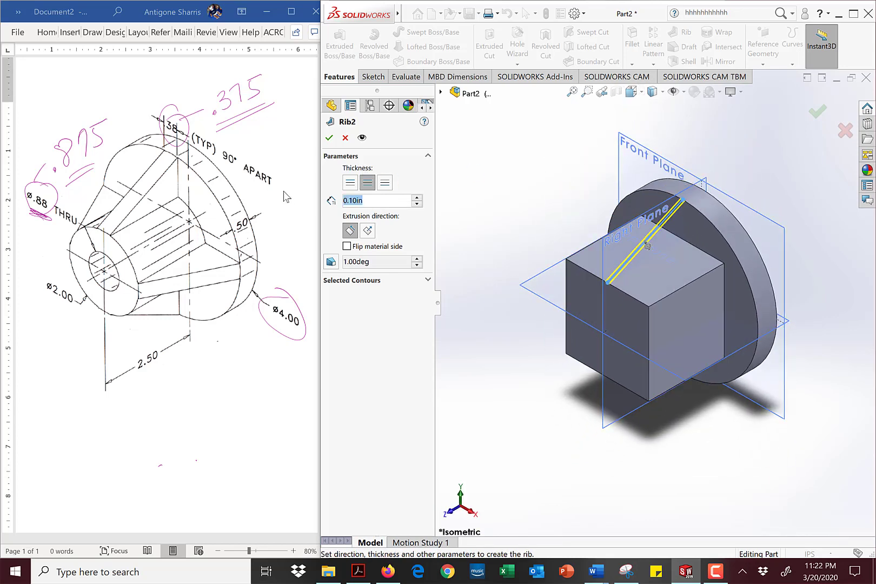
type(".375")
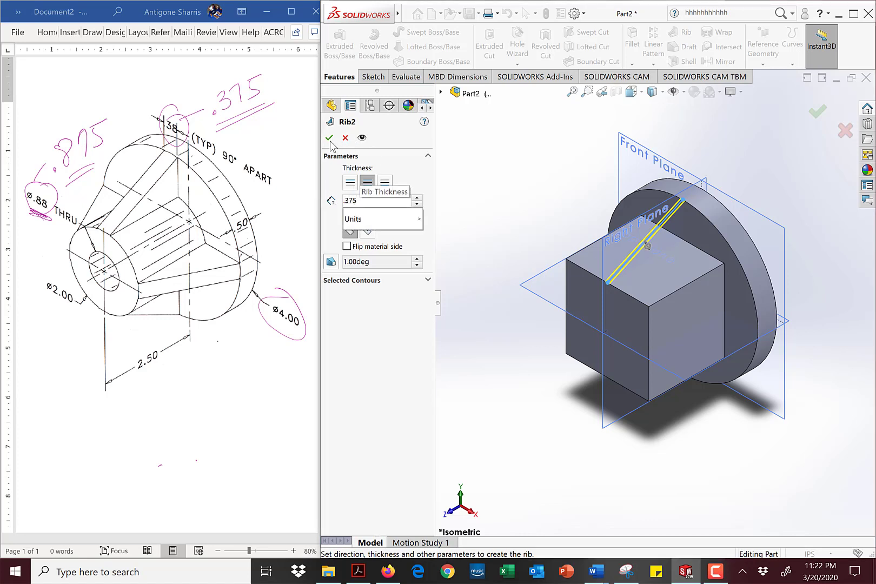
key("Return")
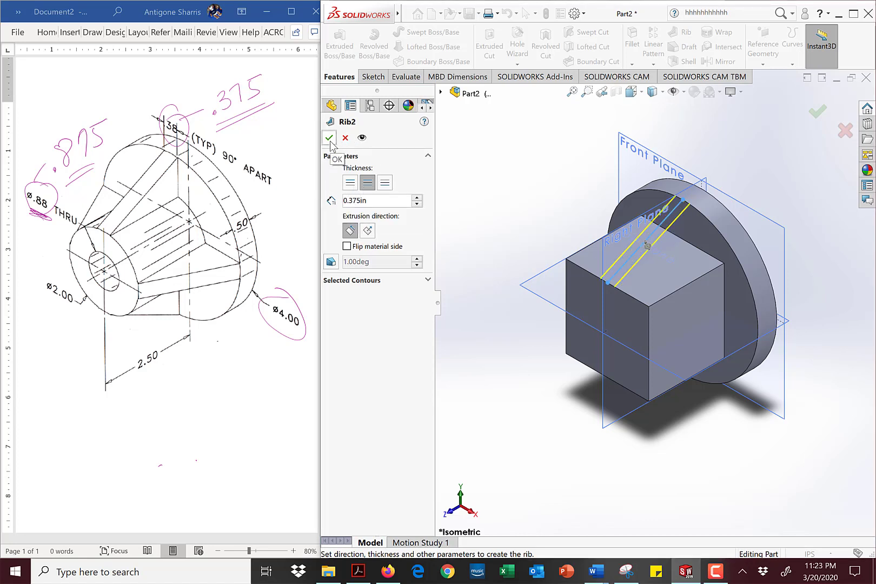
left_click(330, 139)
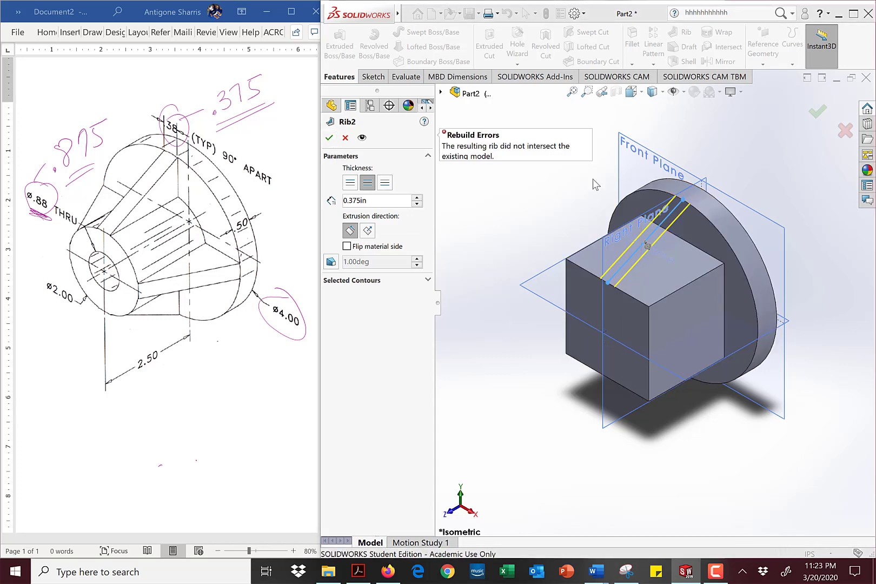
Try to create the rib with its extrusion direction normal to the sketch and the Linear type
middle_click_drag(532, 201, 537, 166)
left_click(367, 231)
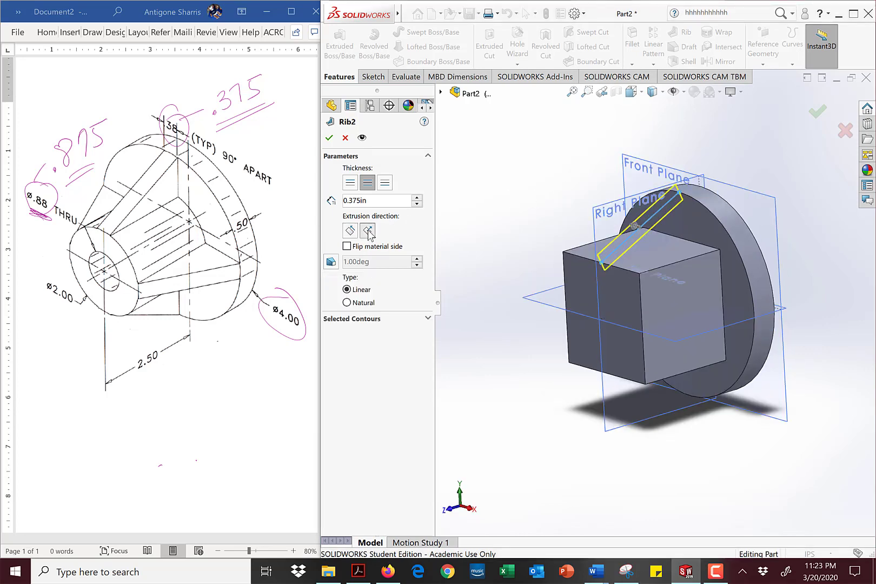
left_click(330, 141)
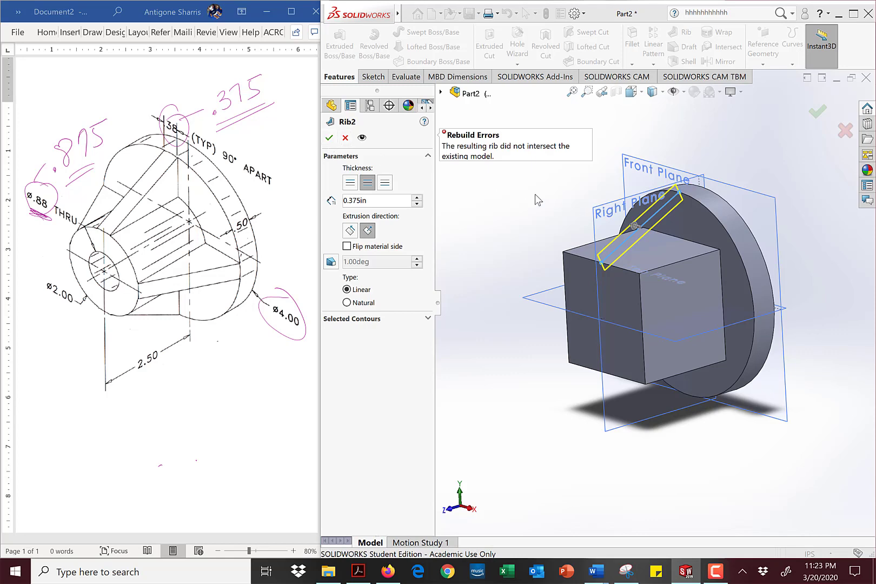
Switch the rib's extrusion direction back to parallel to the sketch and cancel the feature
middle_click_drag(537, 200, 495, 198)
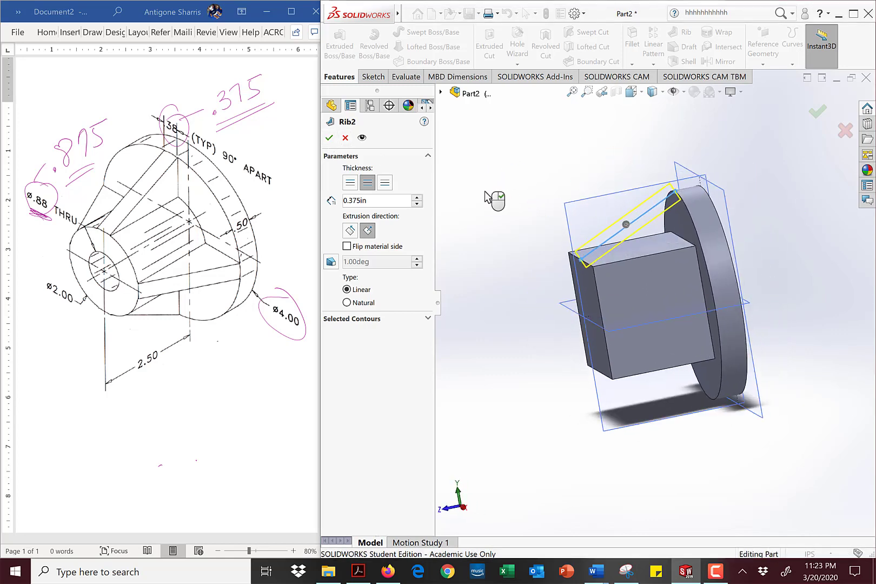
left_click(350, 231)
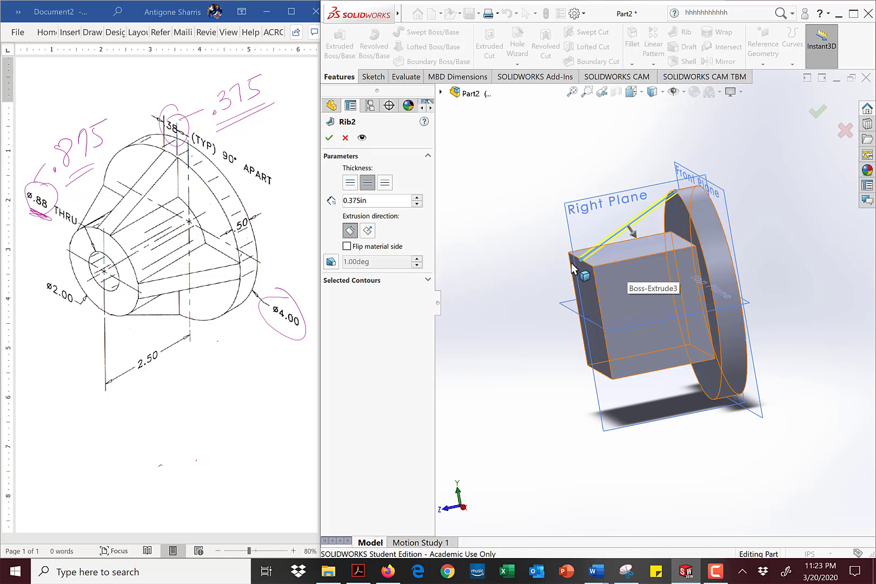
left_click(344, 139)
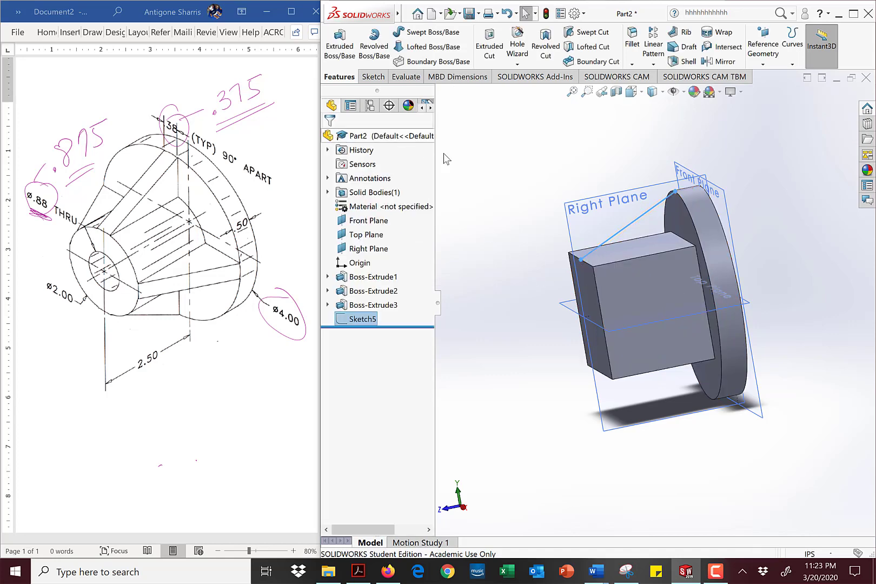
Delete the sloped line sketch between the square block and the flange
left_click(356, 320)
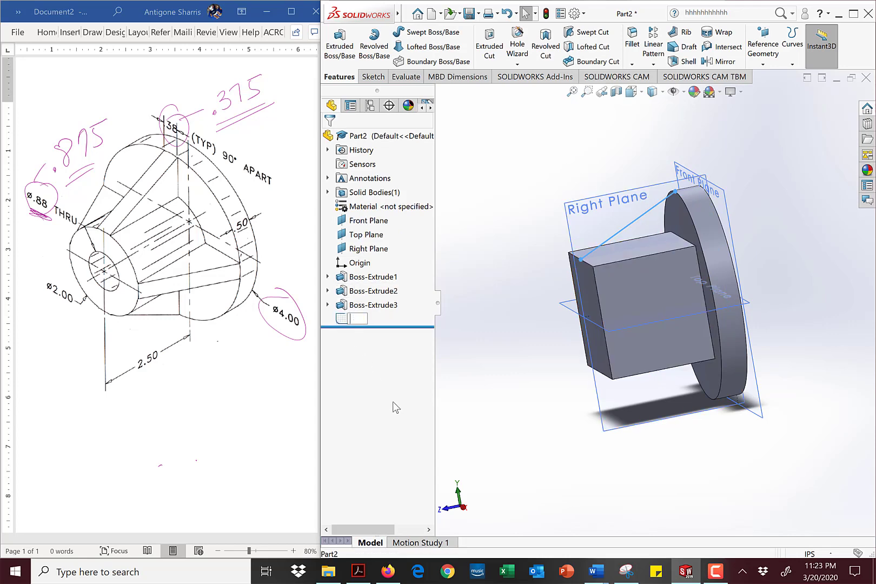
left_click(345, 320)
key("Delete")
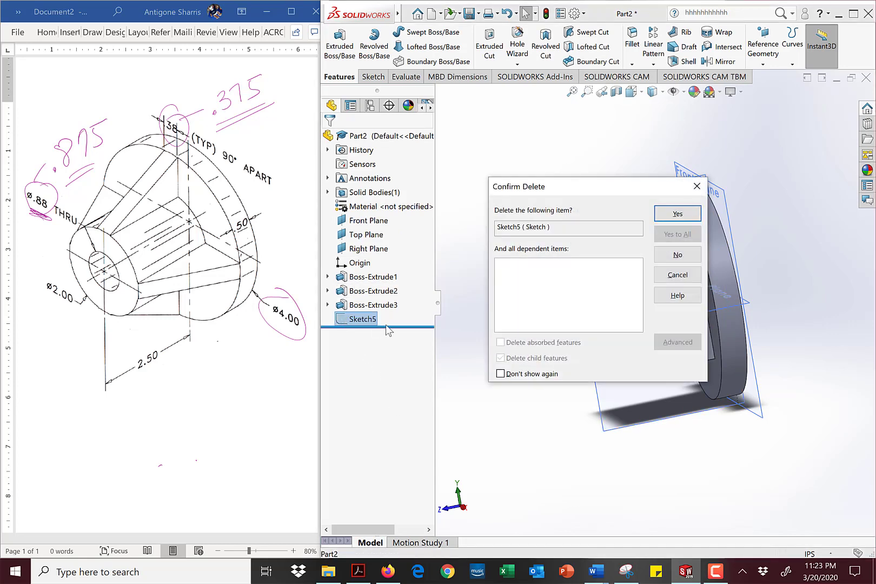
left_click(678, 214)
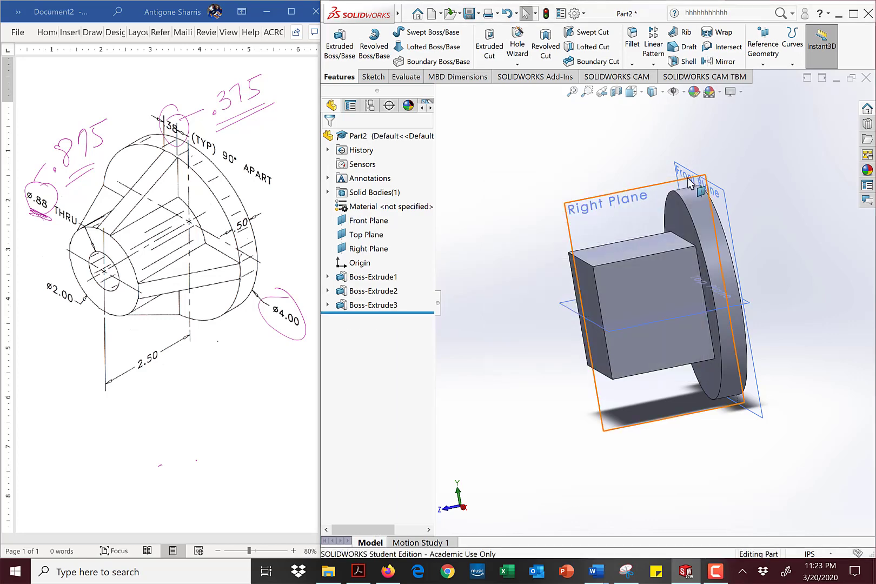
Sketch a center rectangle about 4.09 by 4.10 in on the flange's front face, centred on the origin and enclosing the flange circle
left_click(678, 217)
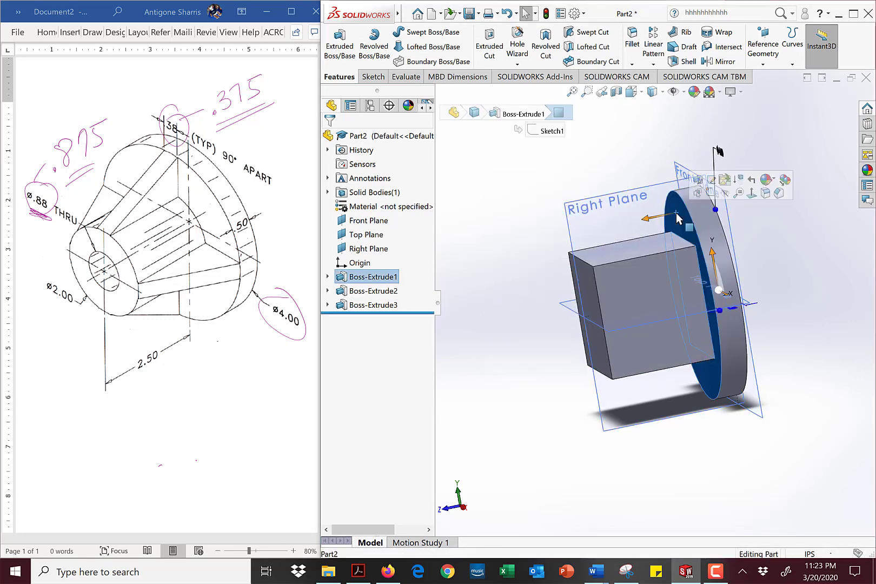
left_click(711, 192)
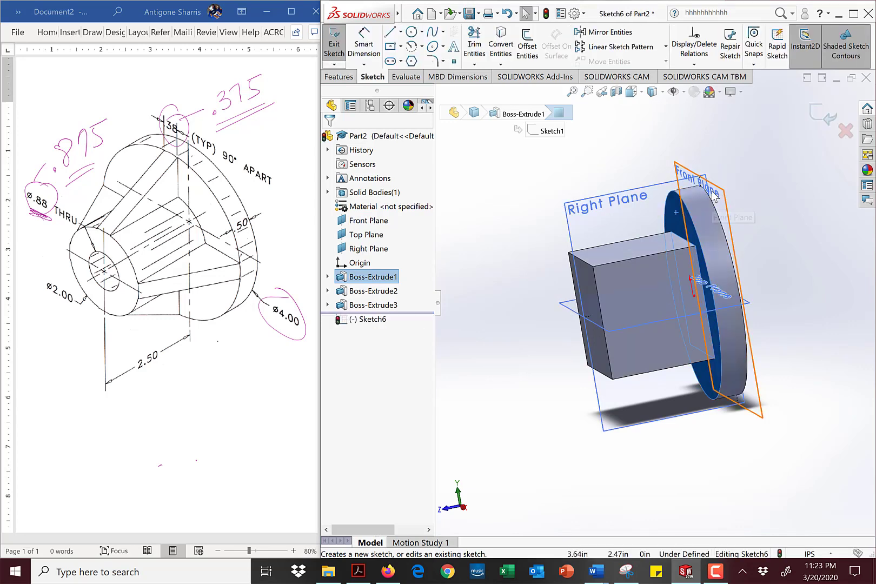
left_click(632, 91)
left_click(677, 137)
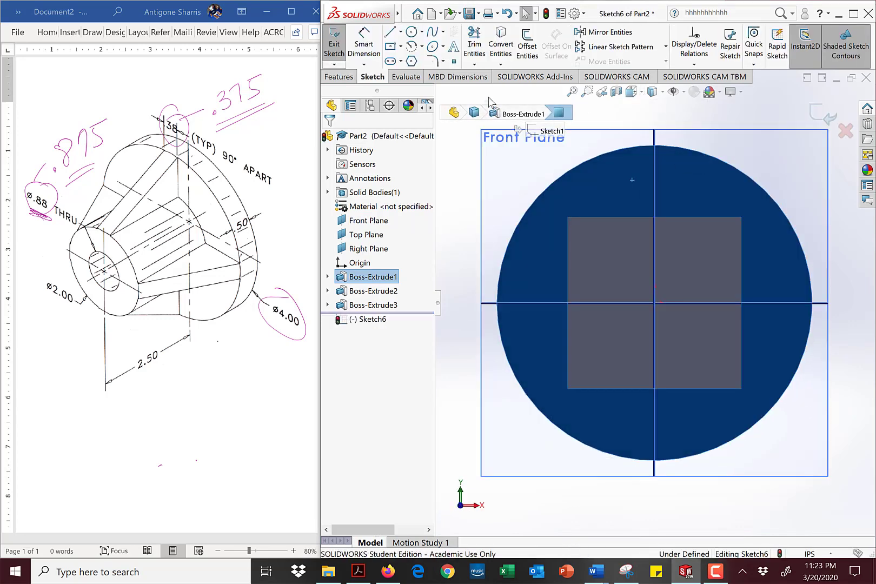
left_click(391, 47)
left_click(655, 303)
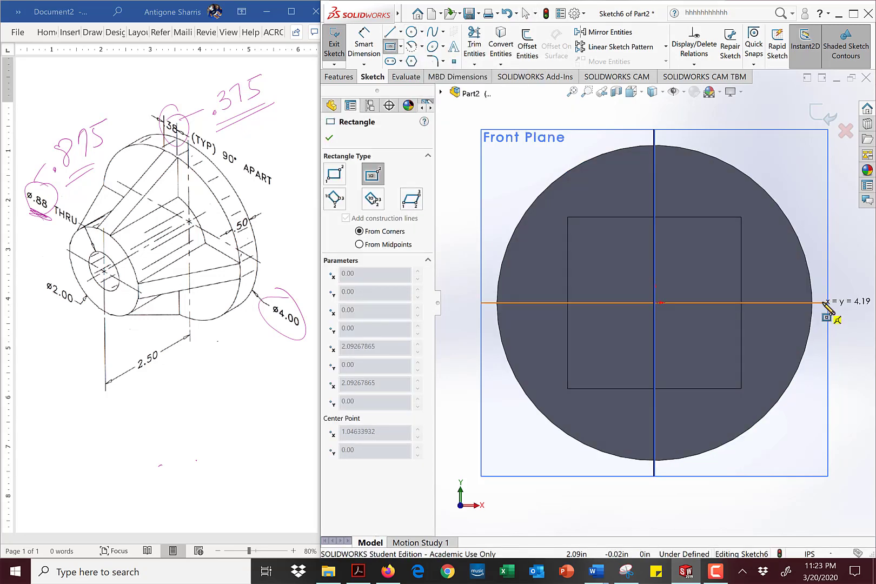
left_click(816, 141)
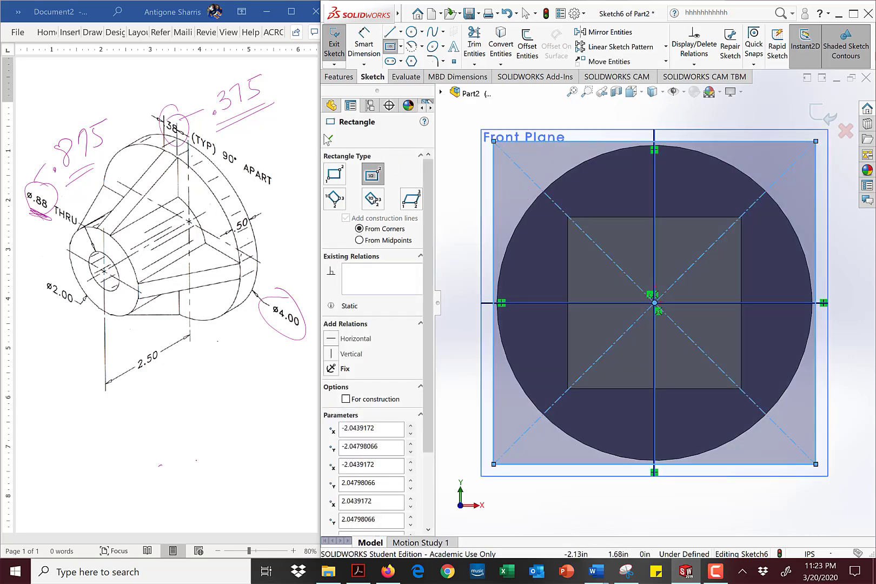
left_click(328, 139)
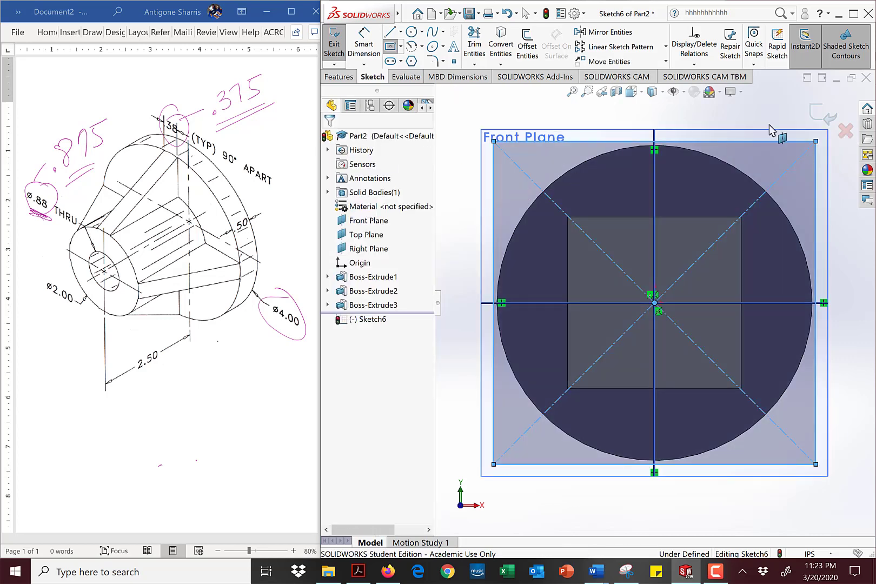
Start a boss extrusion of the rectangle with its direction reversed back through the flange
left_click(643, 92)
left_click(692, 123)
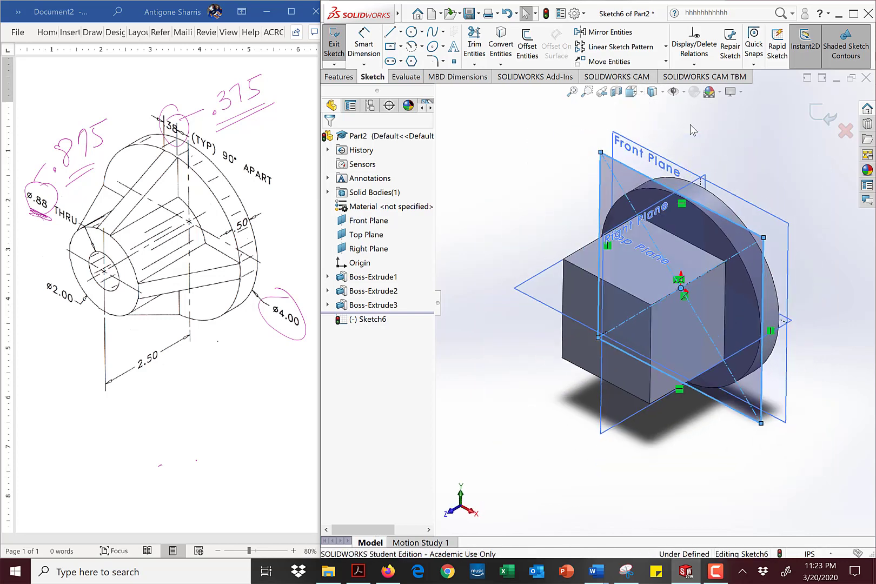
left_click(339, 77)
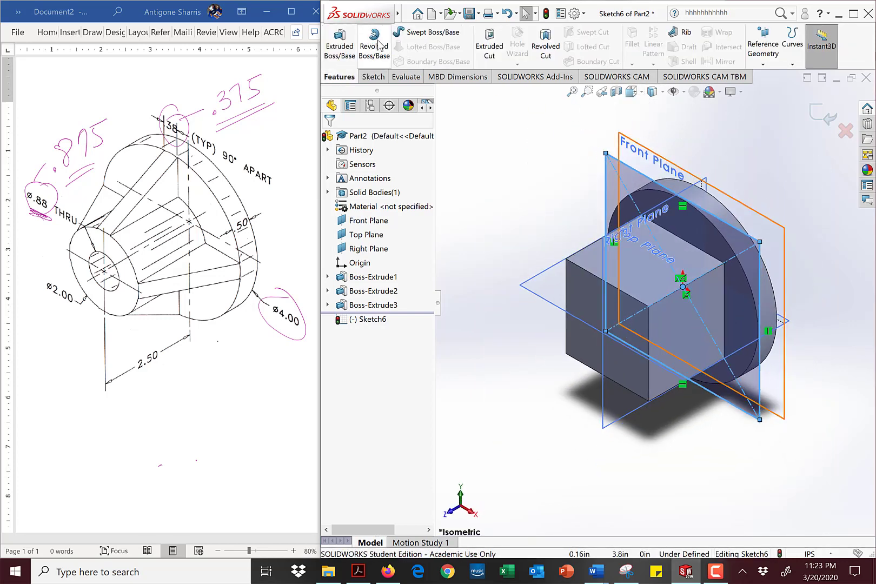
left_click(340, 49)
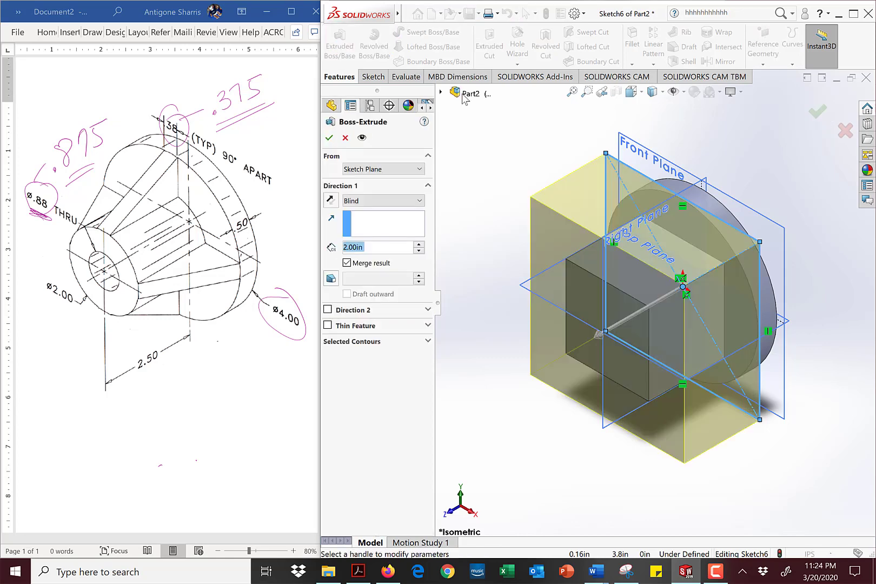
left_click(331, 200)
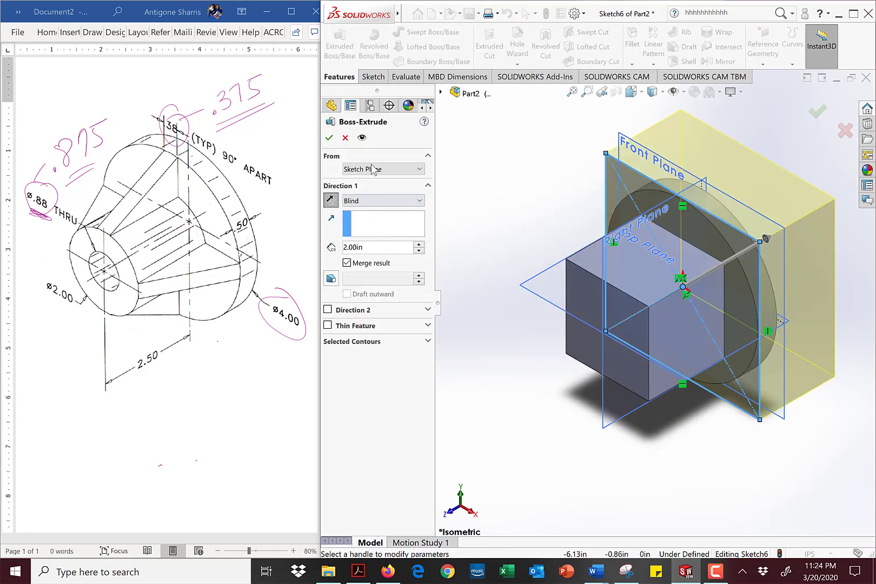
Try the Up To Surface and Through All end conditions, and a Blind depth of about 2.44 in, for the rectangle's extrusion
left_click(367, 201)
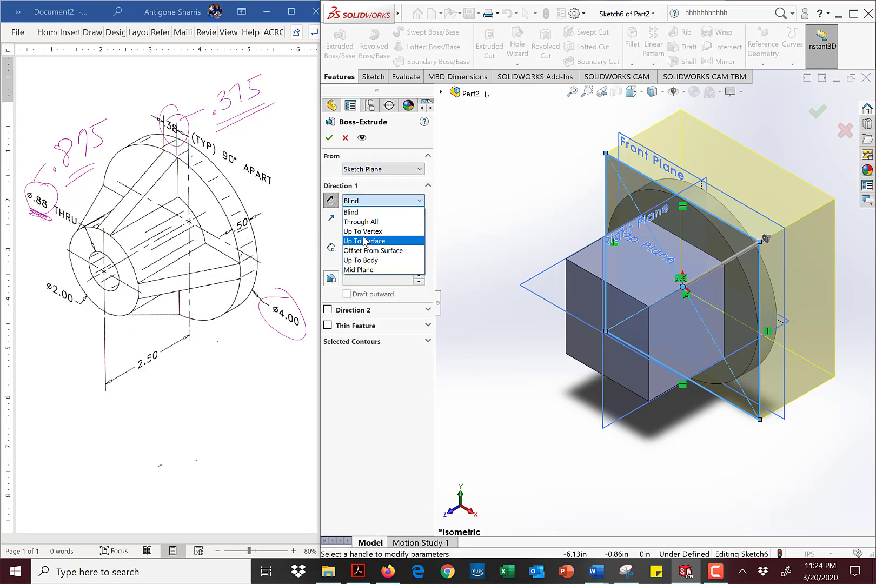
left_click(364, 241)
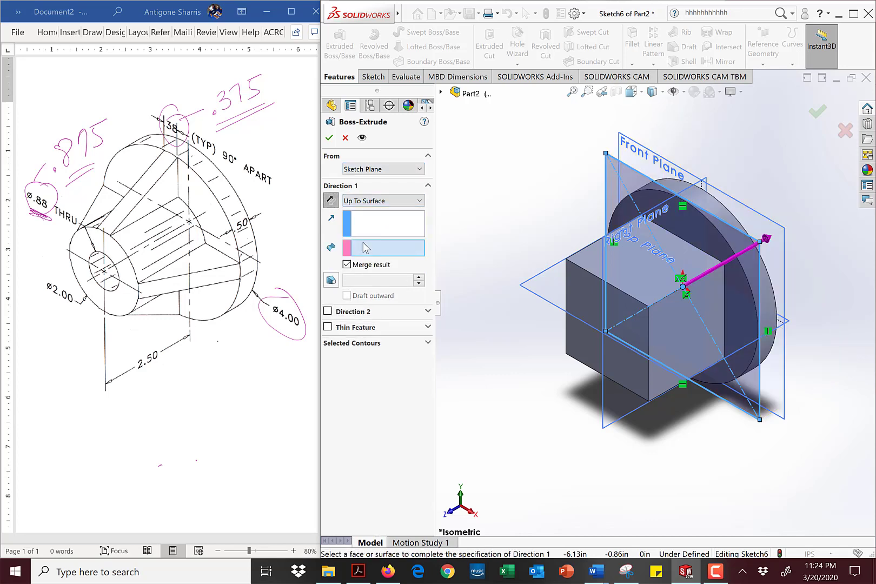
left_click(370, 202)
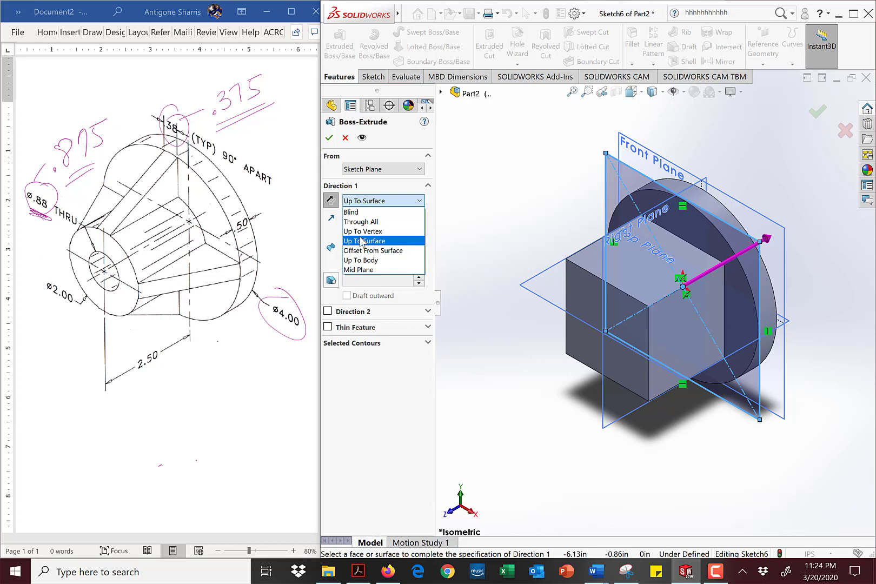
left_click(357, 222)
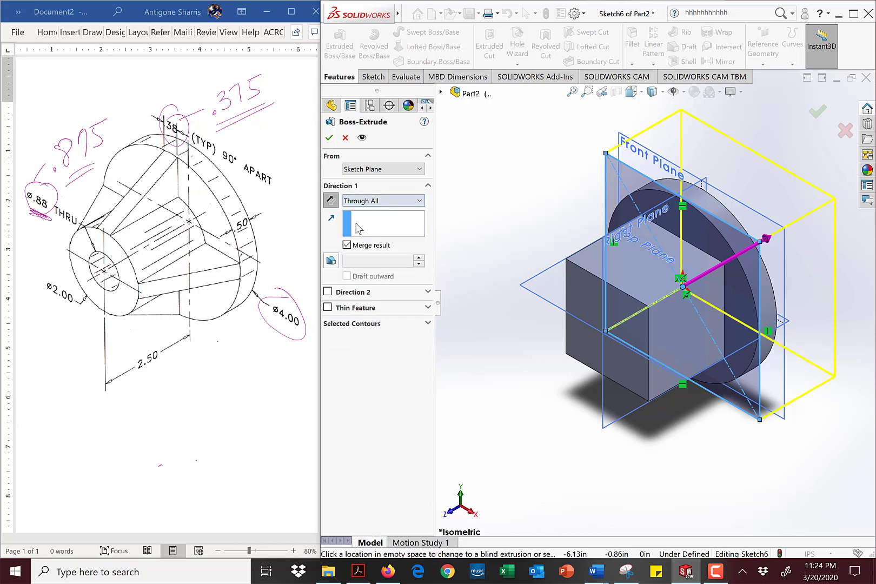
left_click(364, 203)
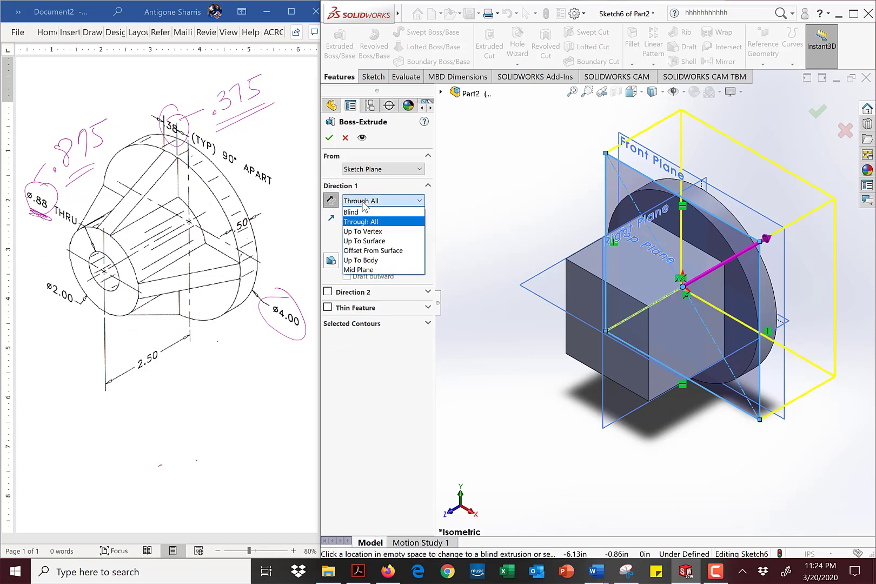
left_click(355, 213)
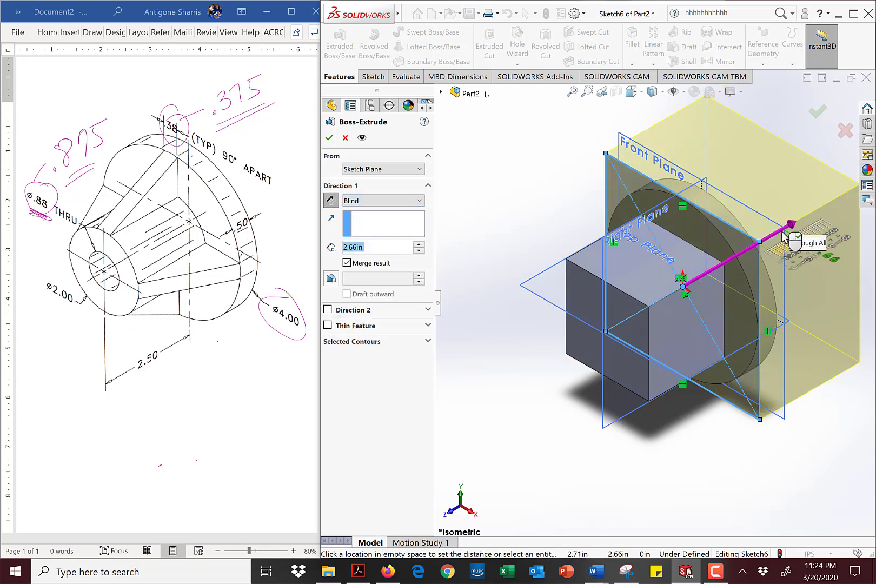
left_click(713, 200)
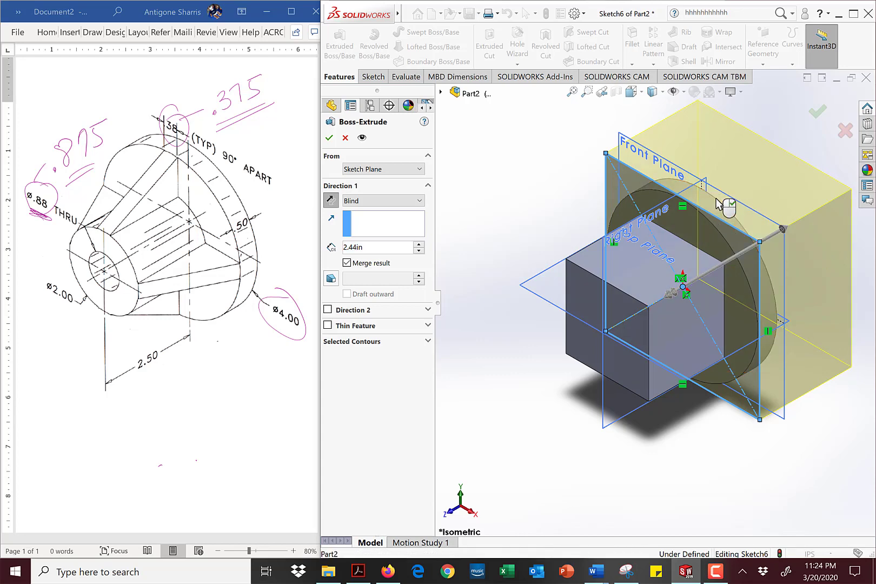
Extrude the rectangle up to the Front Plane using the Up To Surface end condition with merged result
left_click(382, 201)
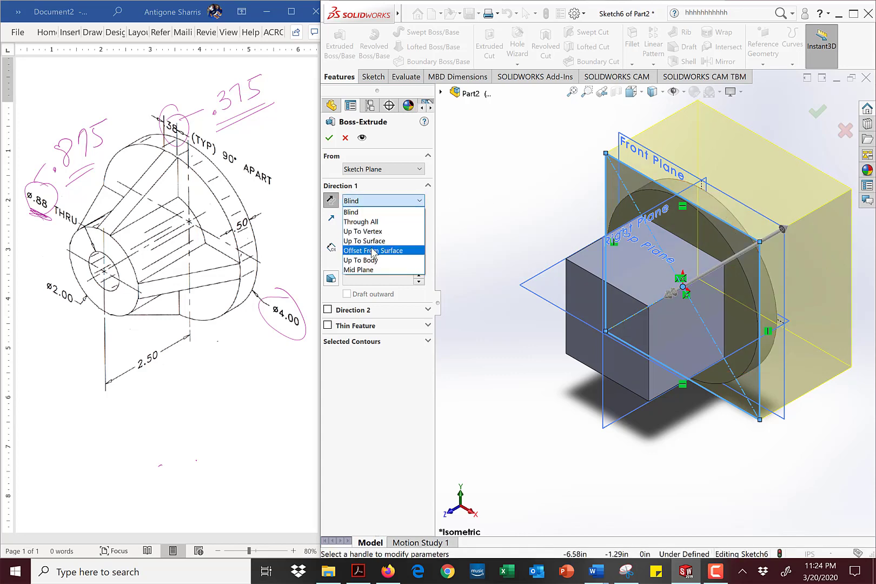
left_click(370, 240)
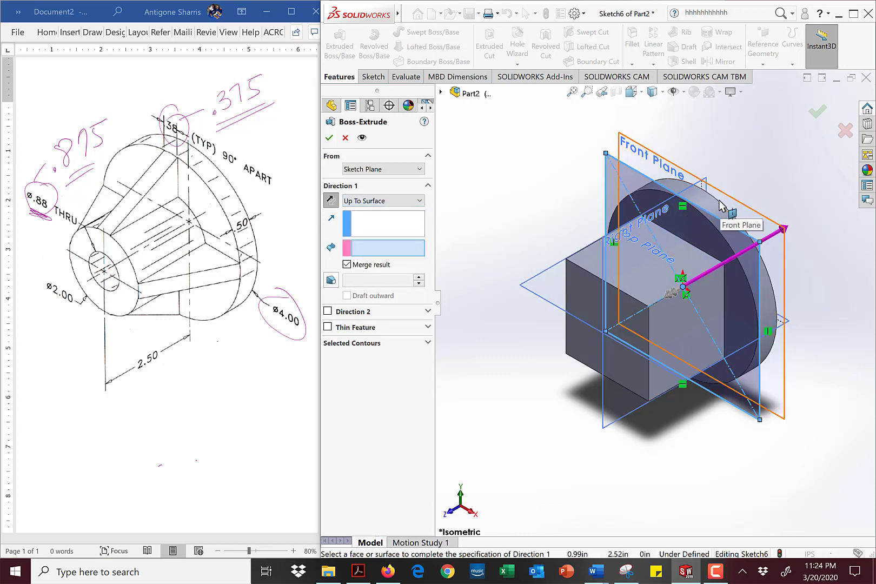
left_click(733, 206)
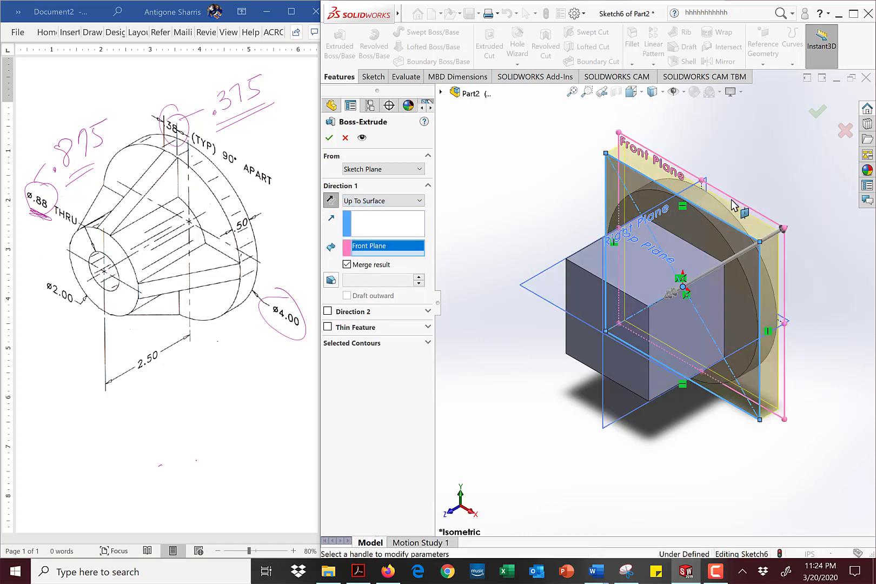
left_click(330, 138)
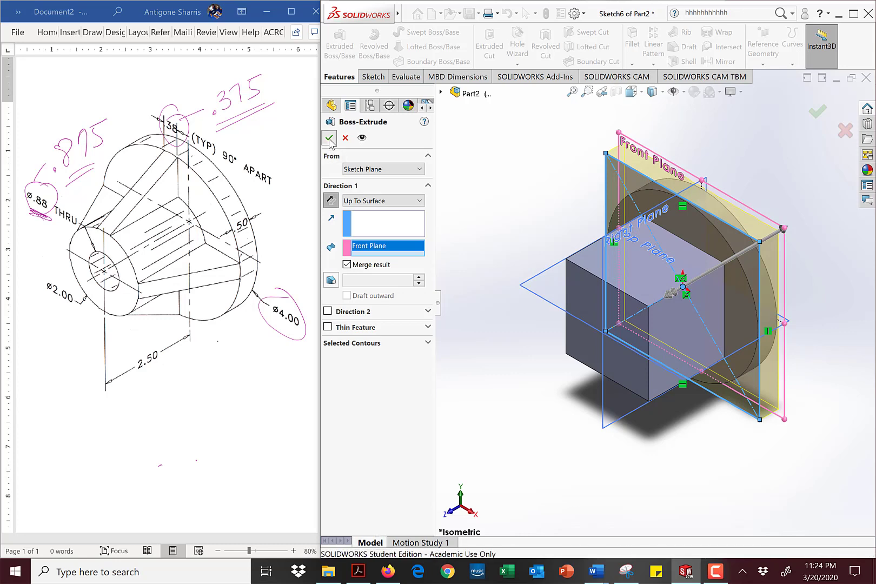
Accept the square plate extrusion up to the Front Plane and sketch a sloped Right Plane line from the block's upper front corner to the plate's
left_click(559, 153)
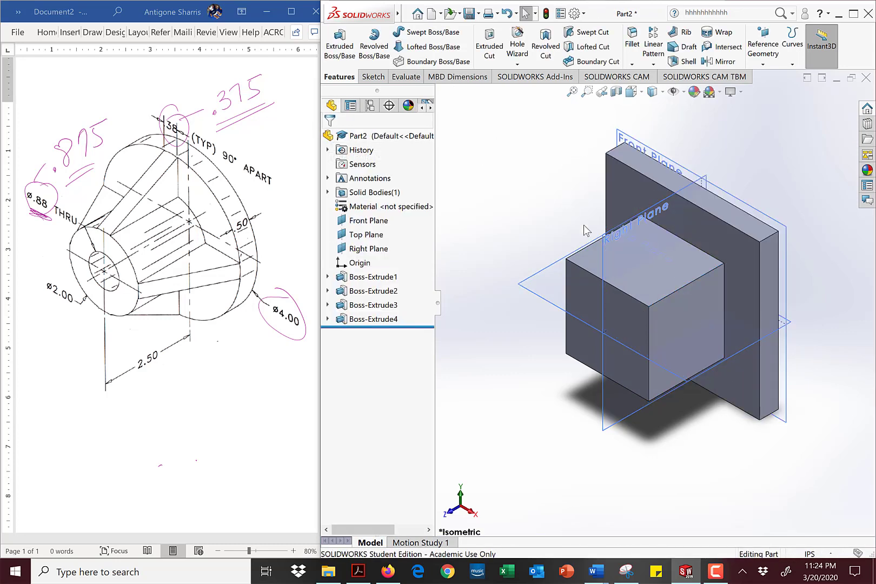
middle_click_drag(544, 196, 612, 186)
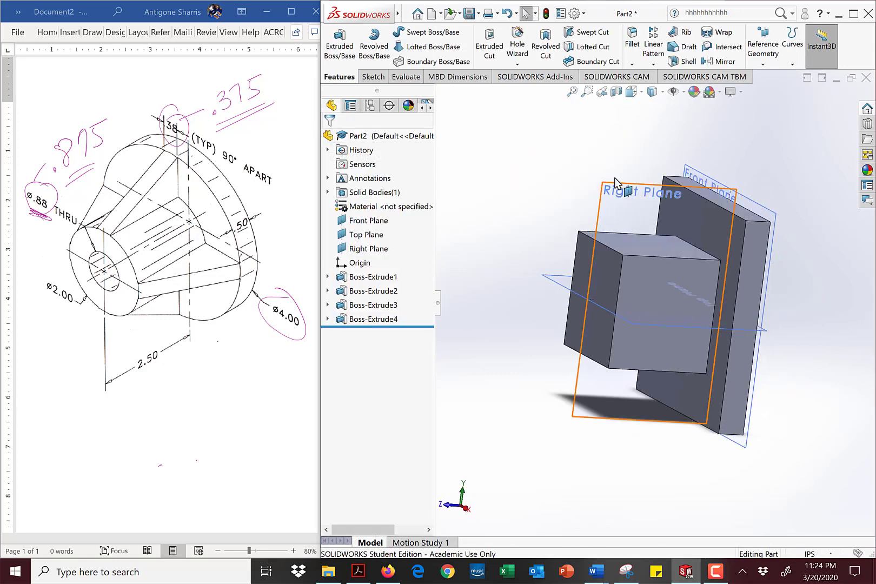
left_click(613, 187)
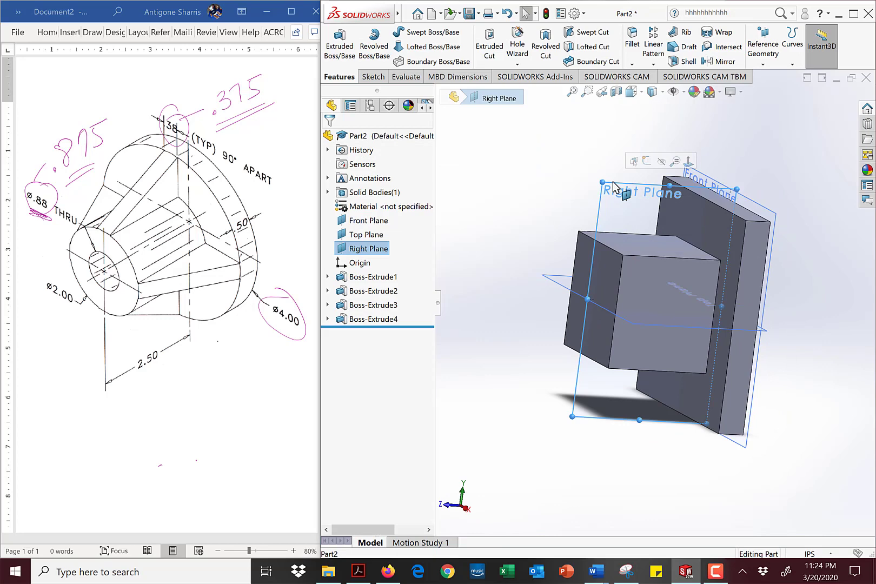
left_click(644, 162)
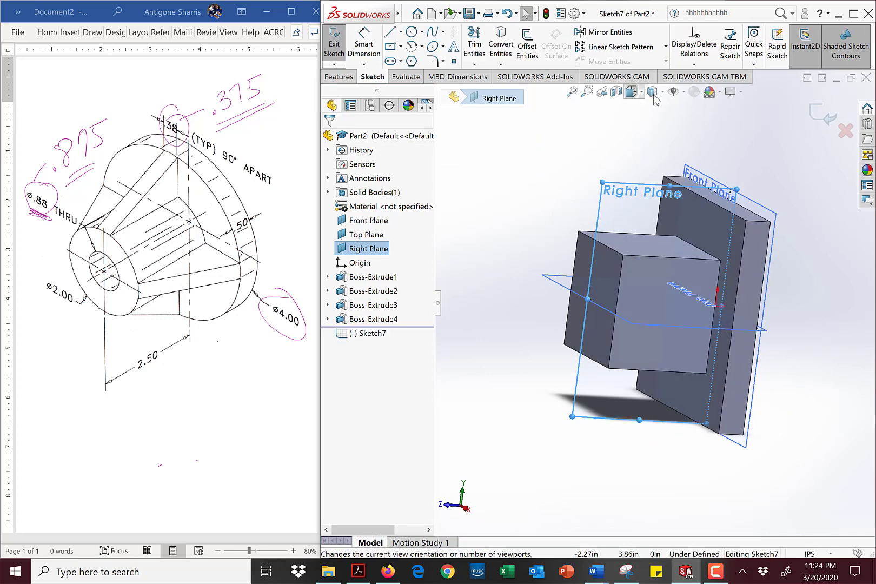
left_click(635, 93)
left_click(691, 121)
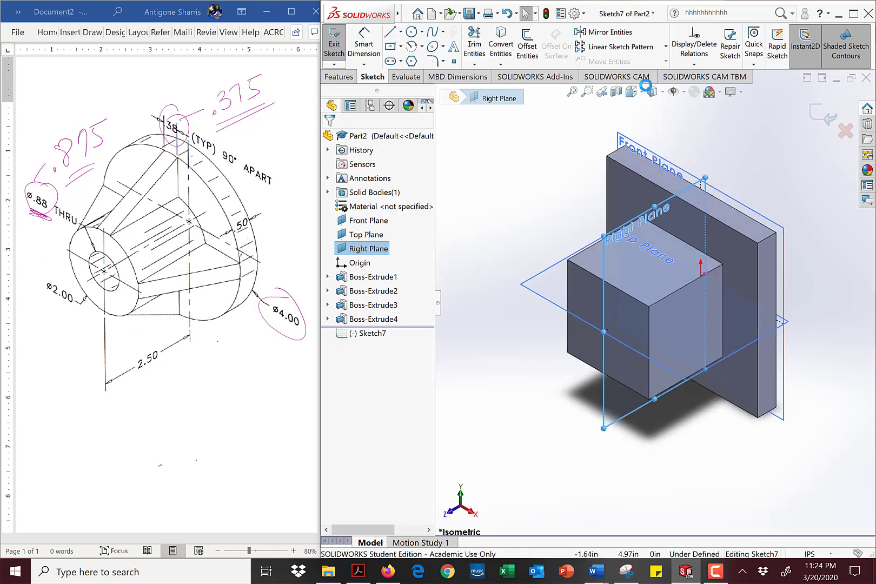
left_click(643, 93)
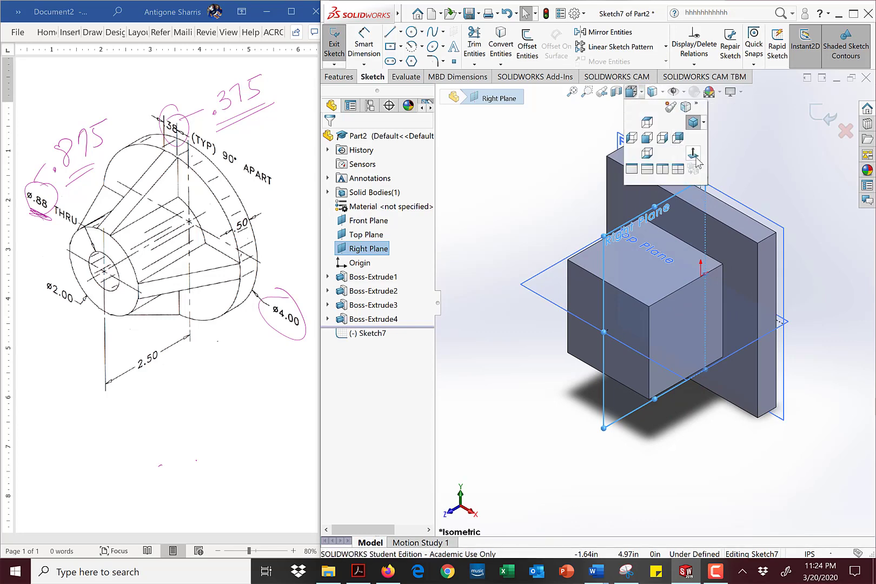
left_click(696, 158)
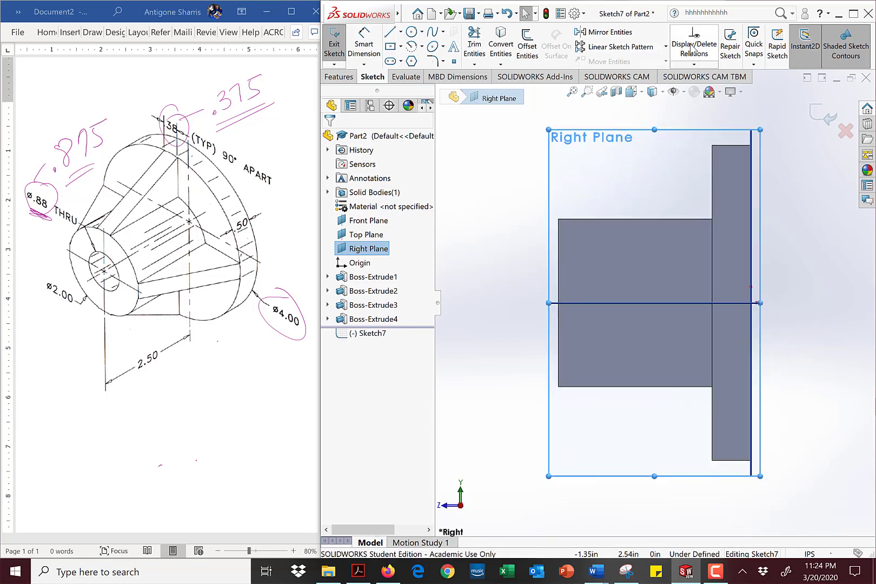
left_click(390, 33)
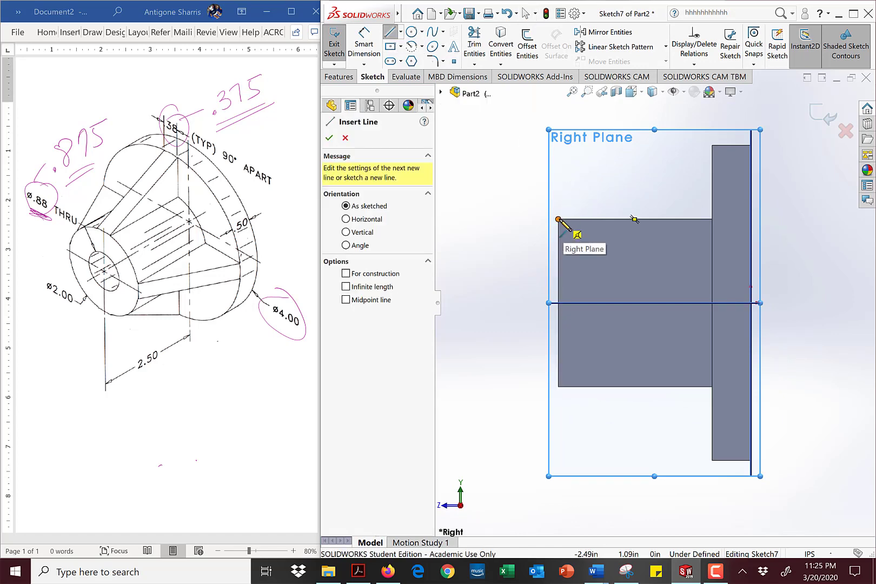
mouse_move(559, 219)
left_mouse_down()
mouse_move(723, 164)
mouse_move(718, 147)
mouse_move(727, 156)
mouse_move(712, 145)
left_mouse_up()
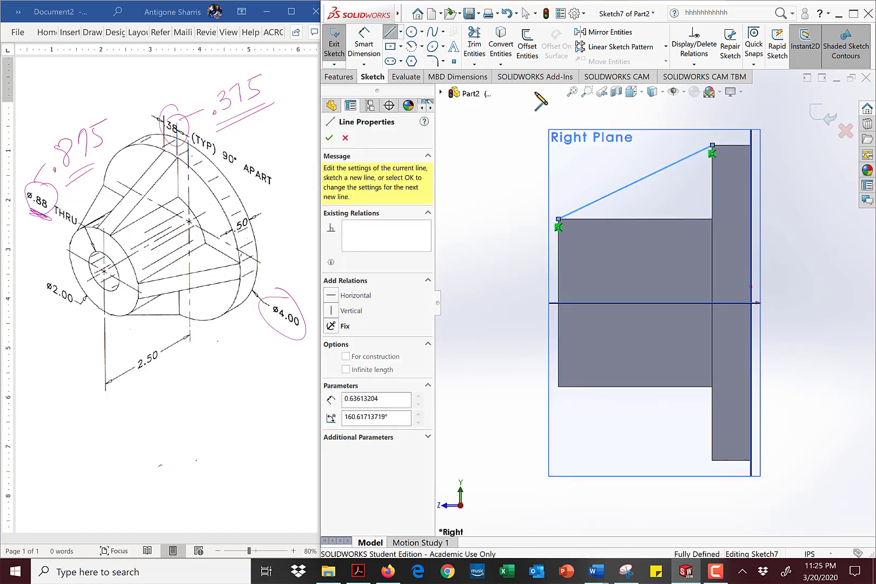
Create a 0.375 in thick rib from the sloped line, joining the block to the plate
left_click(338, 77)
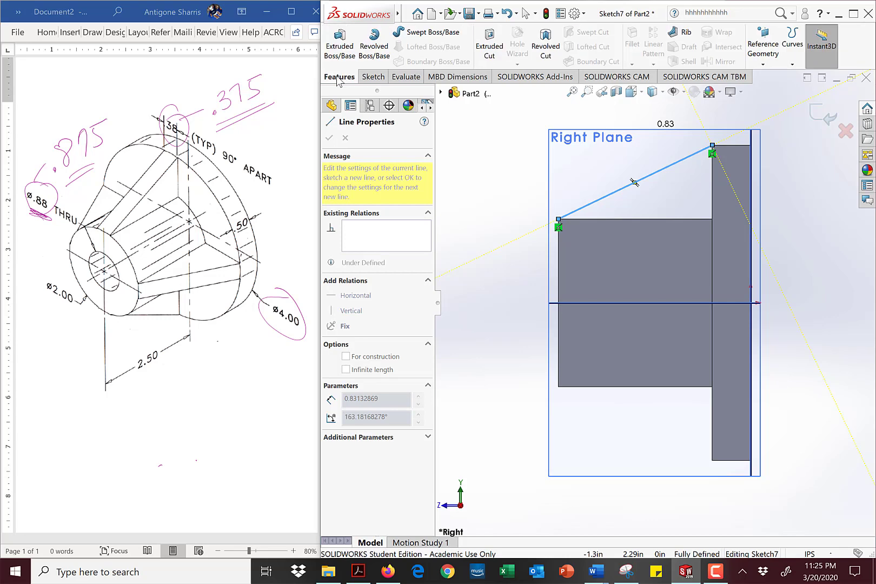
left_click(684, 39)
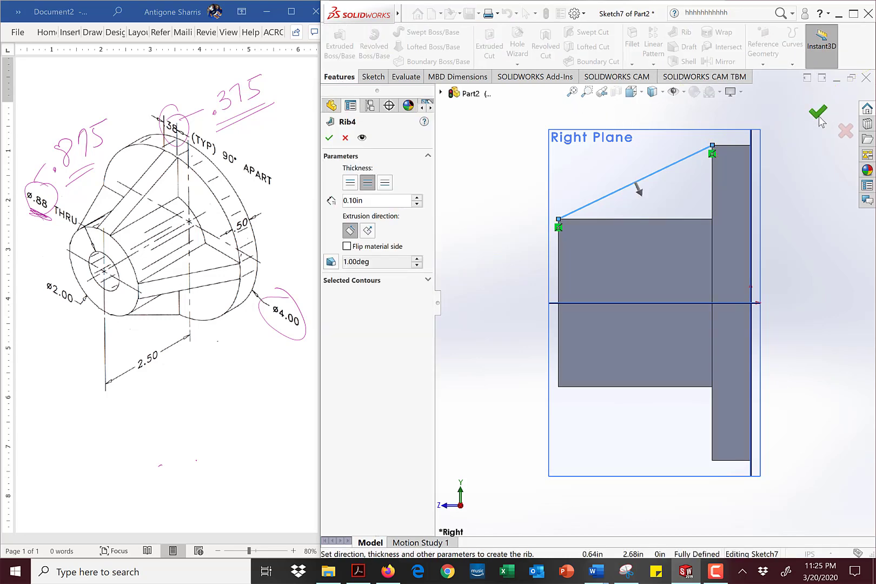
left_click(642, 92)
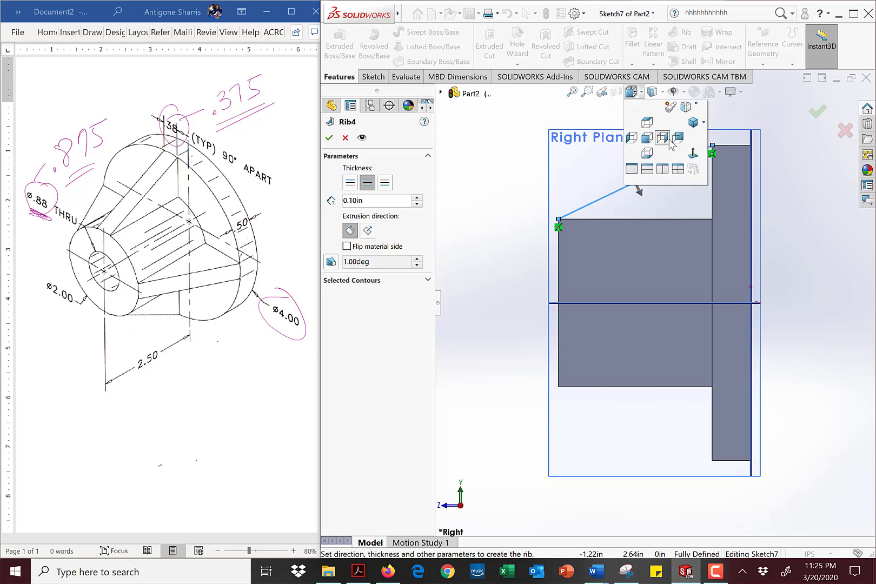
left_click(693, 124)
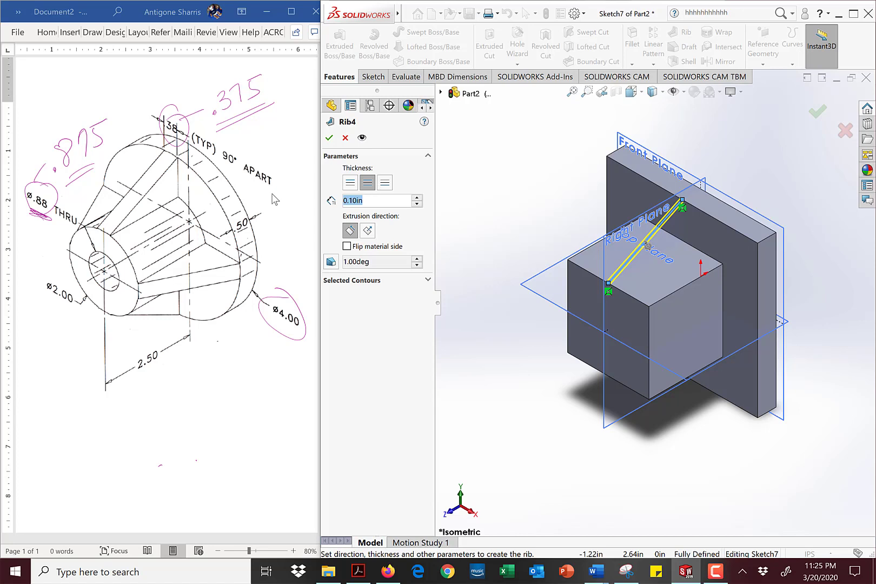
type(".375")
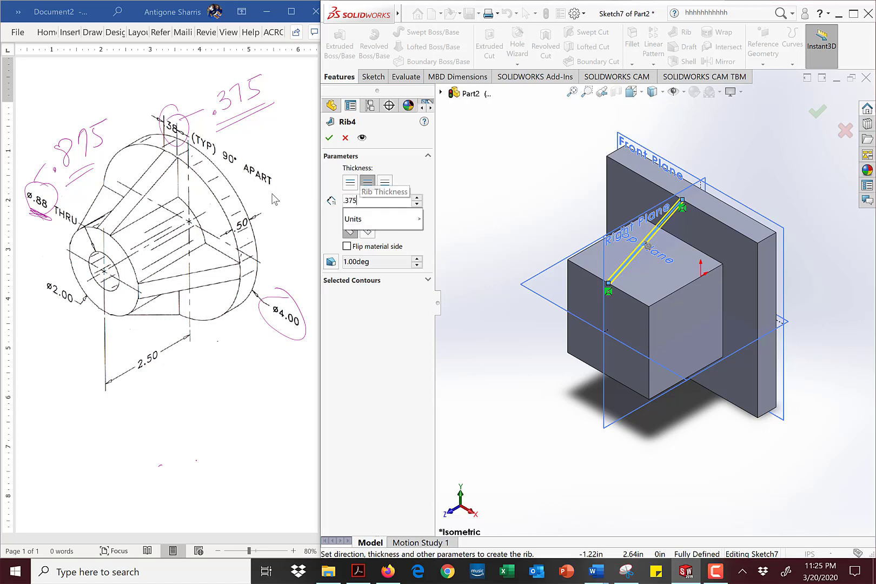
key("Return")
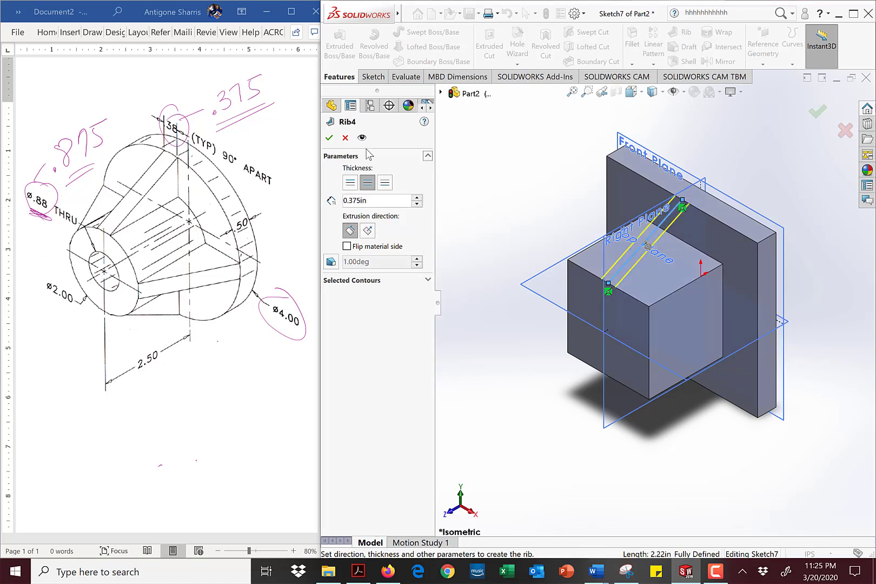
left_click(329, 138)
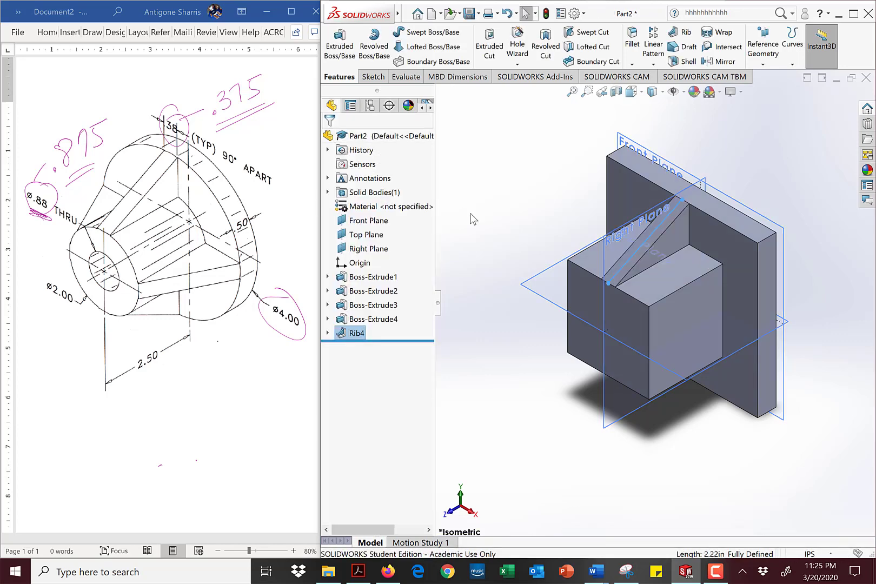
scroll(649, 270, "down", 1)
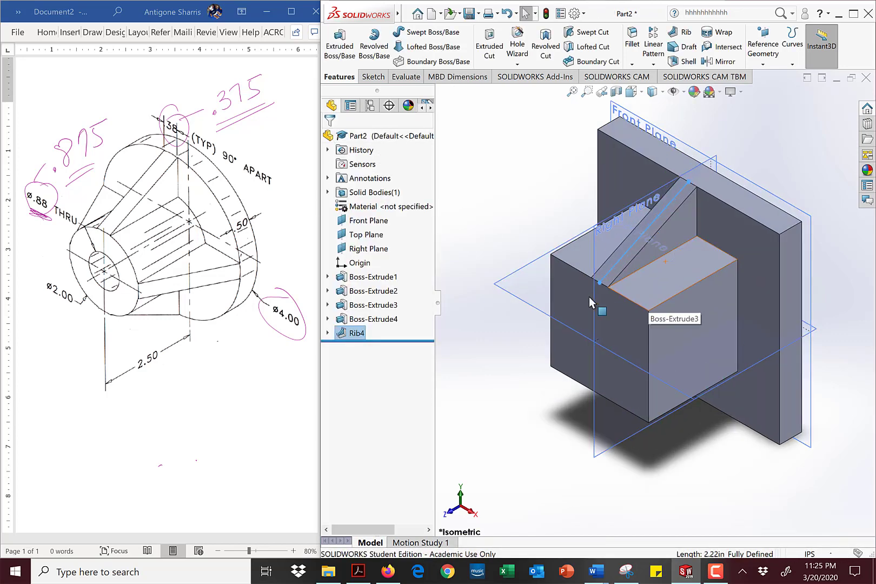
scroll(573, 319, "down", 1)
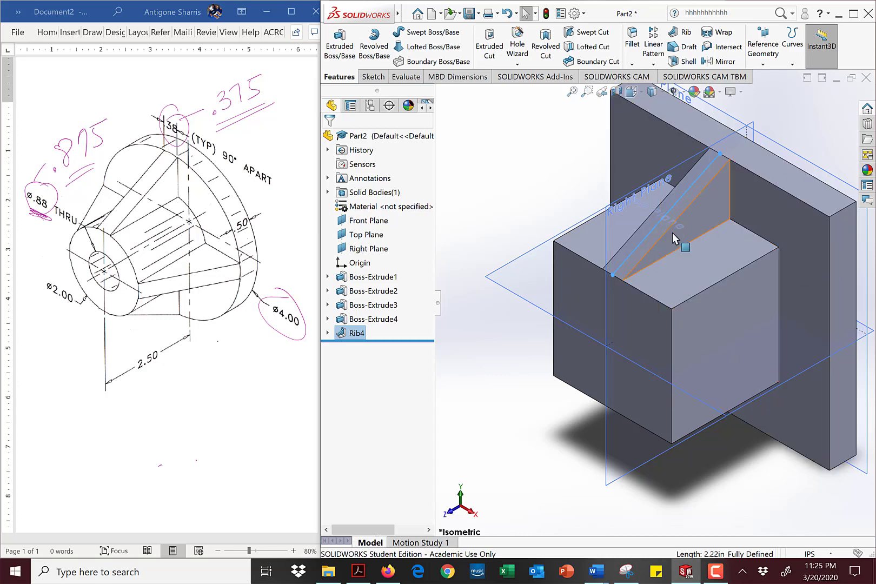
Delete Boss-Extrude3 and Boss-Extrude4 without their child features, ignoring the rebuild error and dismissing the error report
left_click(379, 320)
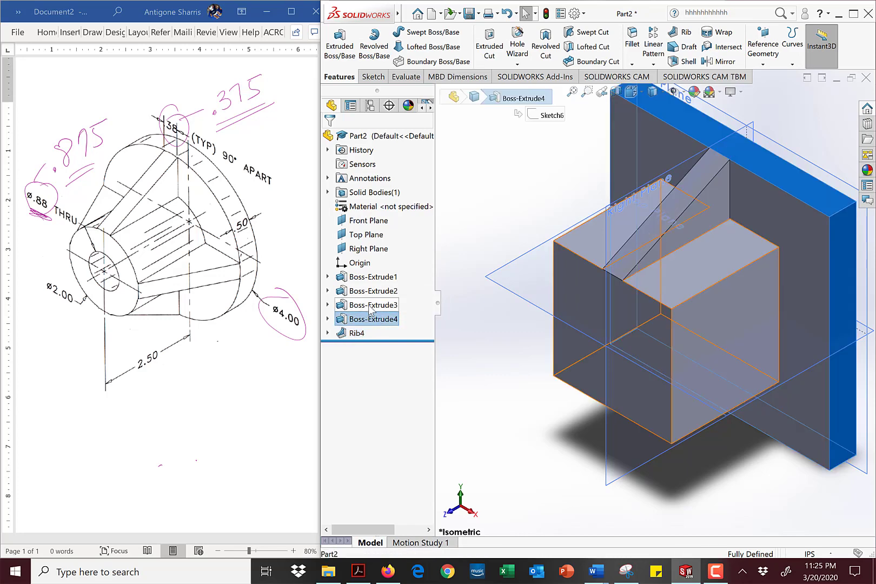
left_click(368, 307, "ctrl")
right_click(367, 308)
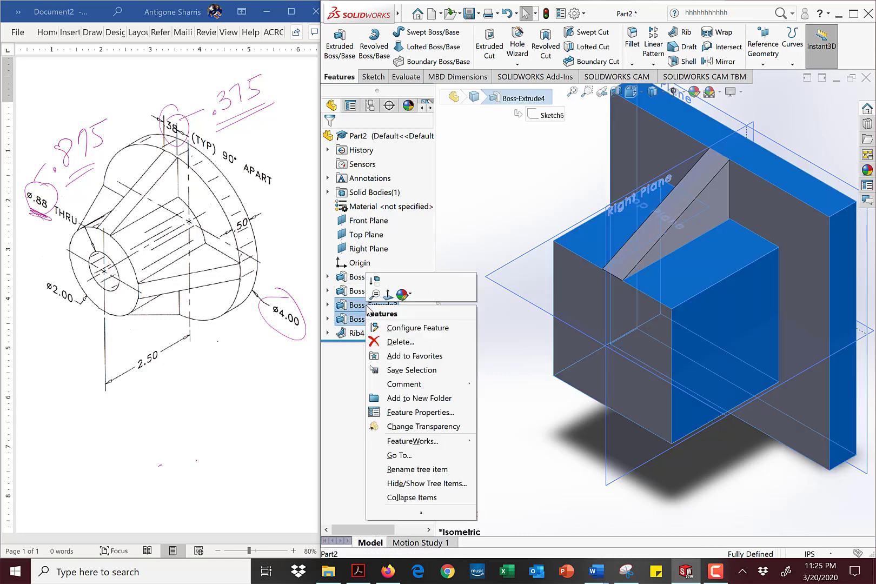
left_click(393, 342)
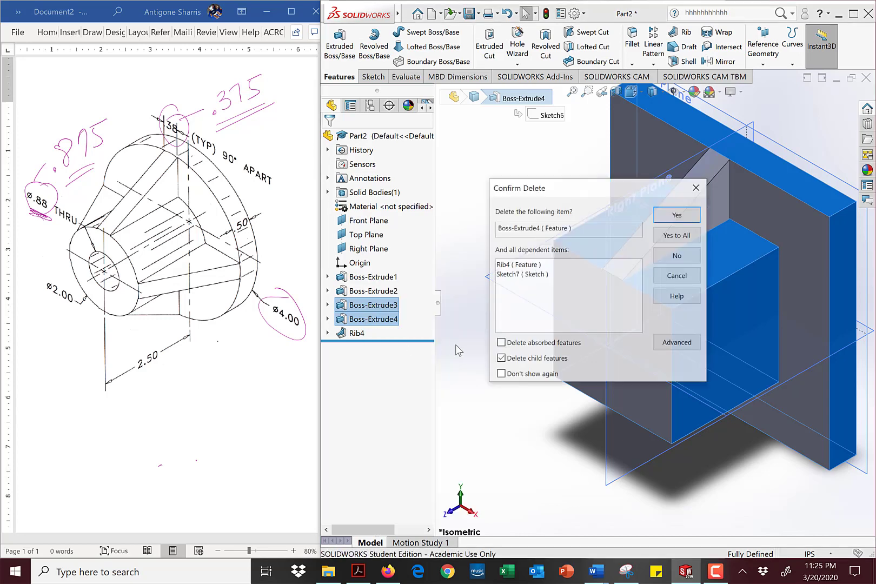
left_click(500, 358)
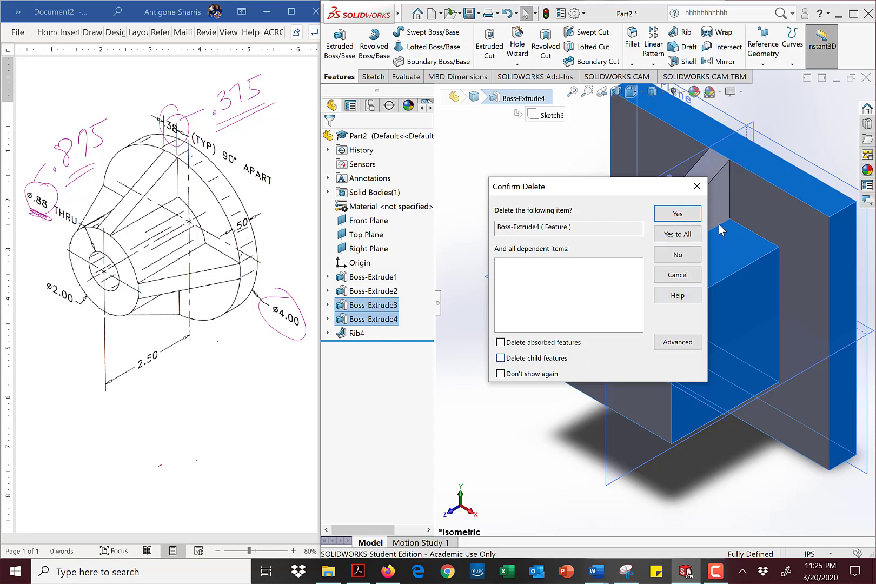
left_click(678, 215)
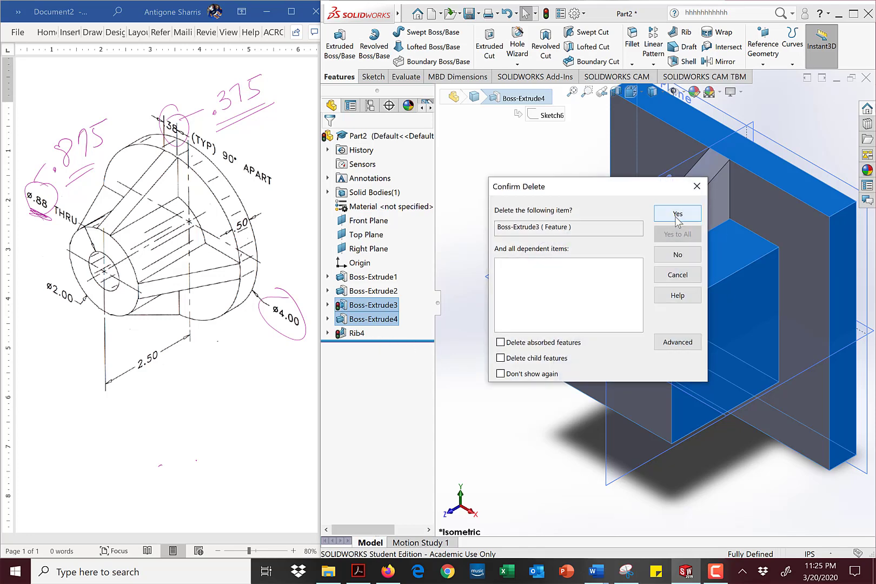
left_click(678, 215)
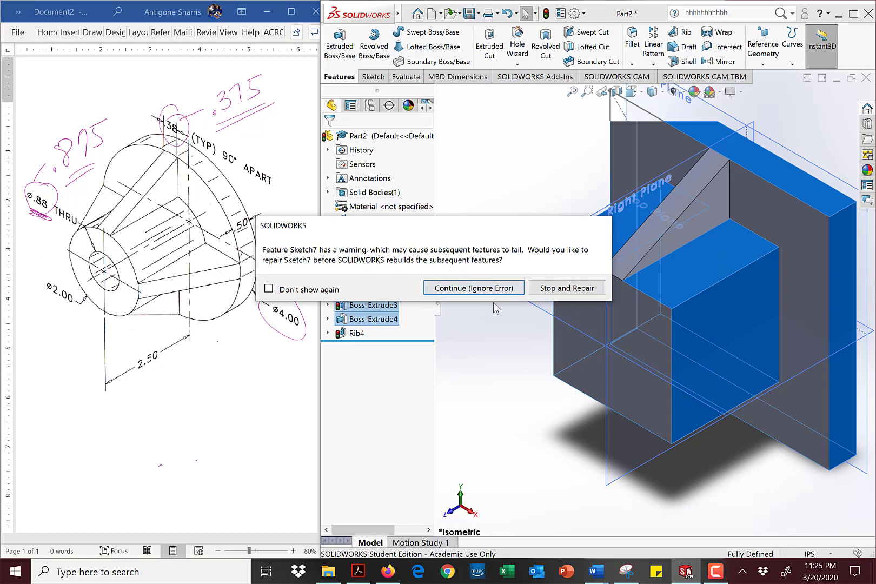
left_click_drag(496, 224, 461, 198)
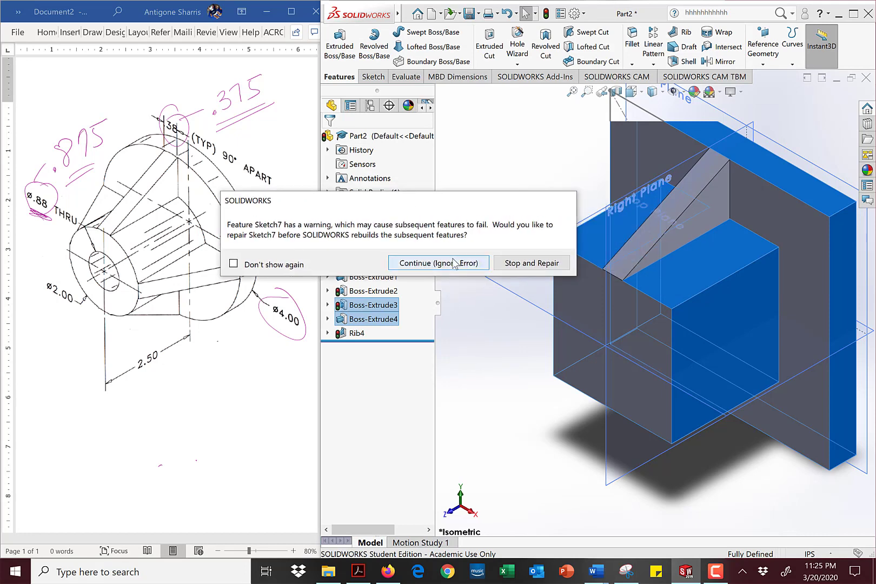
left_click(455, 263)
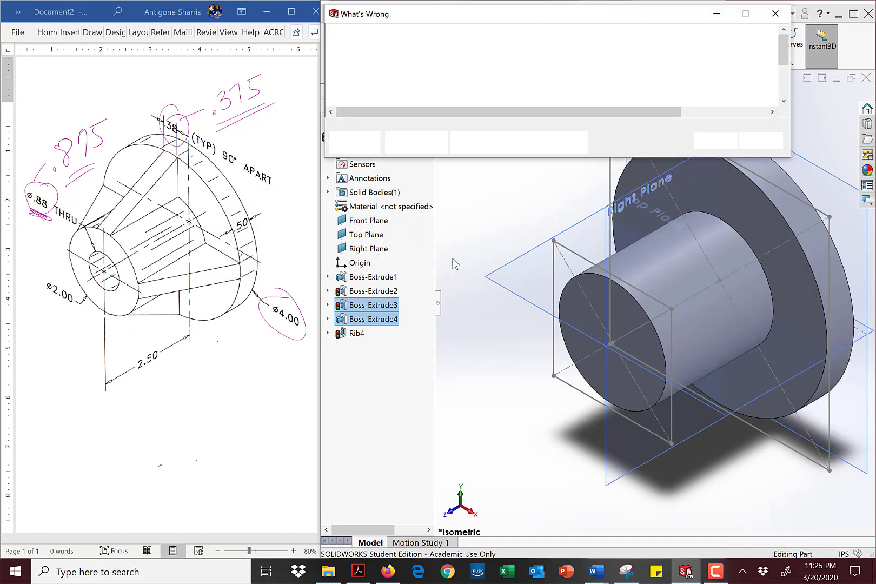
left_click(731, 141)
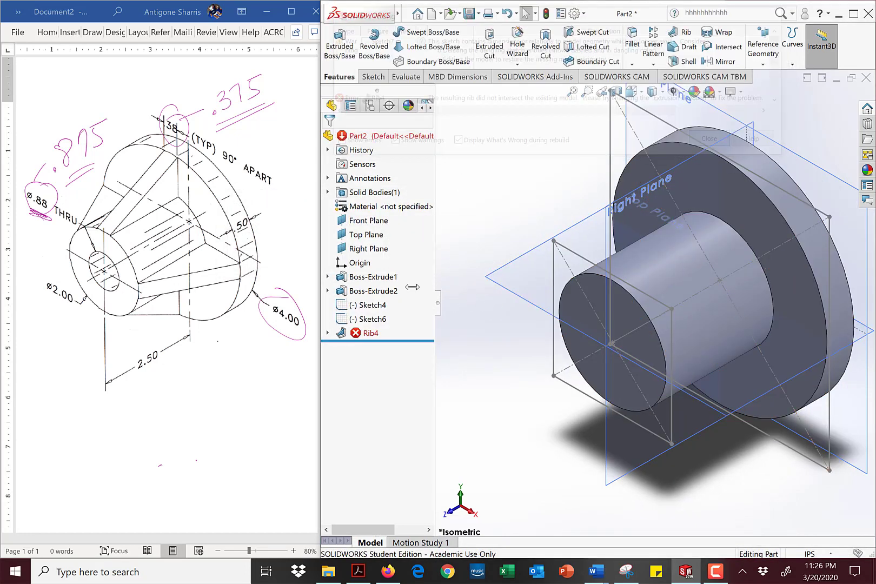
Delete the Rib4 feature and dismiss the error report
left_click(366, 334)
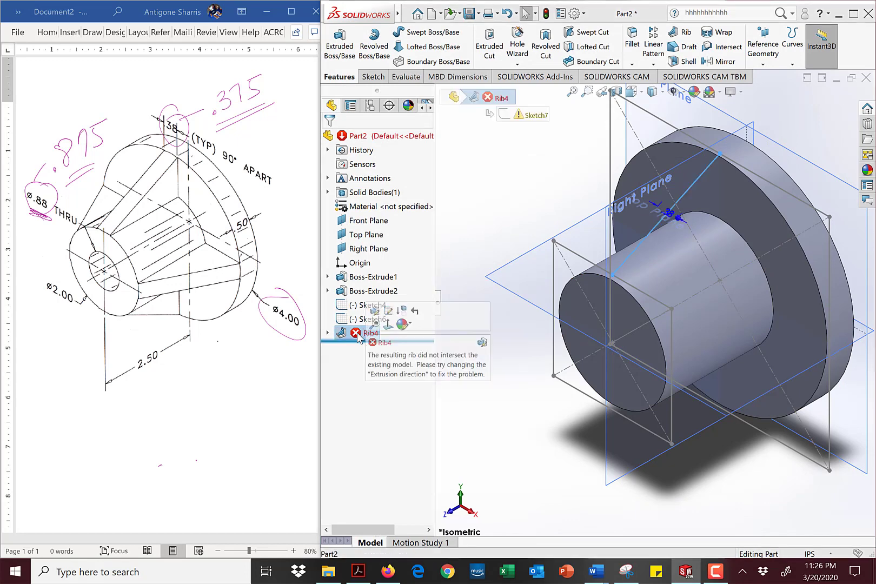
right_click(358, 334)
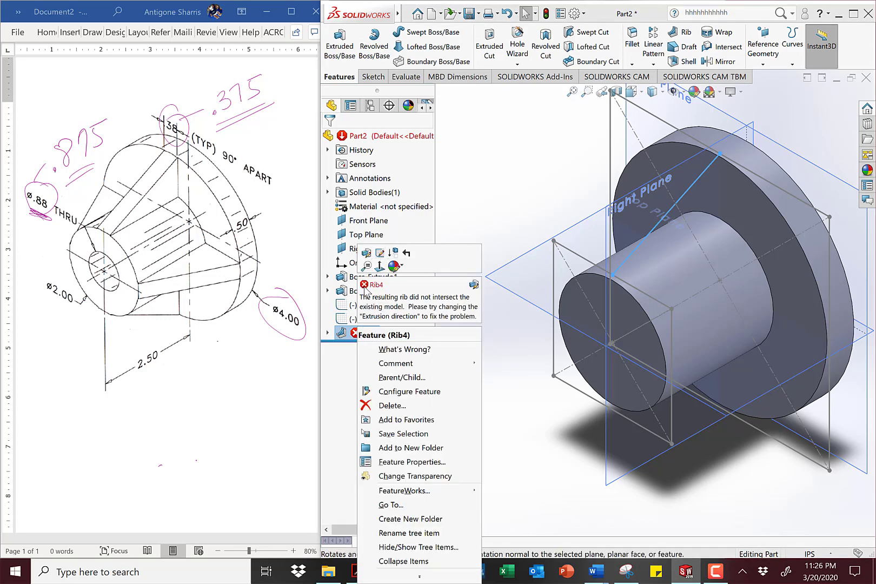
key("Escape")
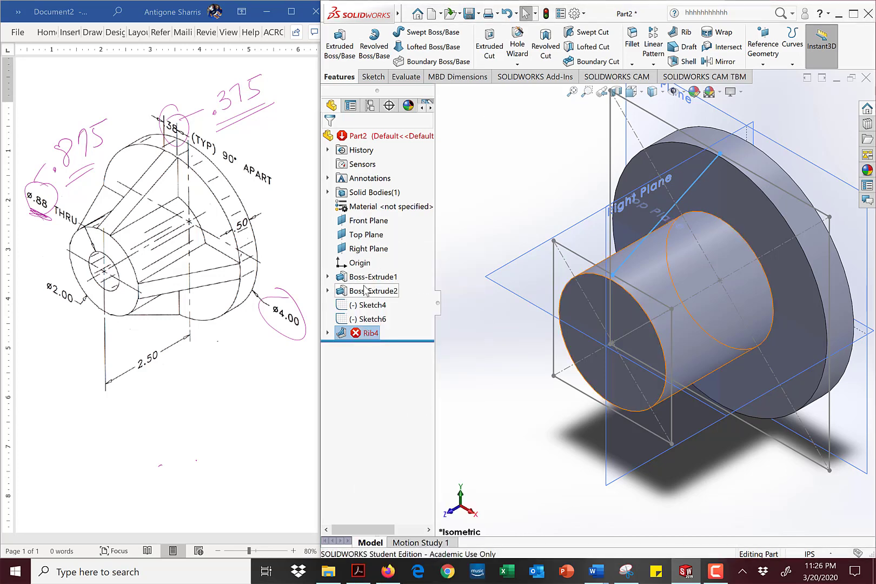
right_click(364, 334)
left_click(391, 407)
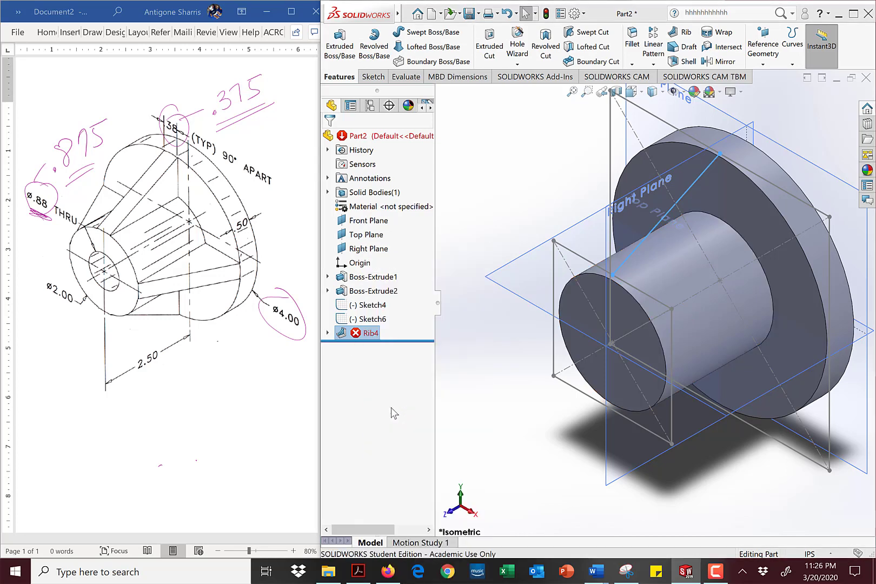
left_click(698, 215)
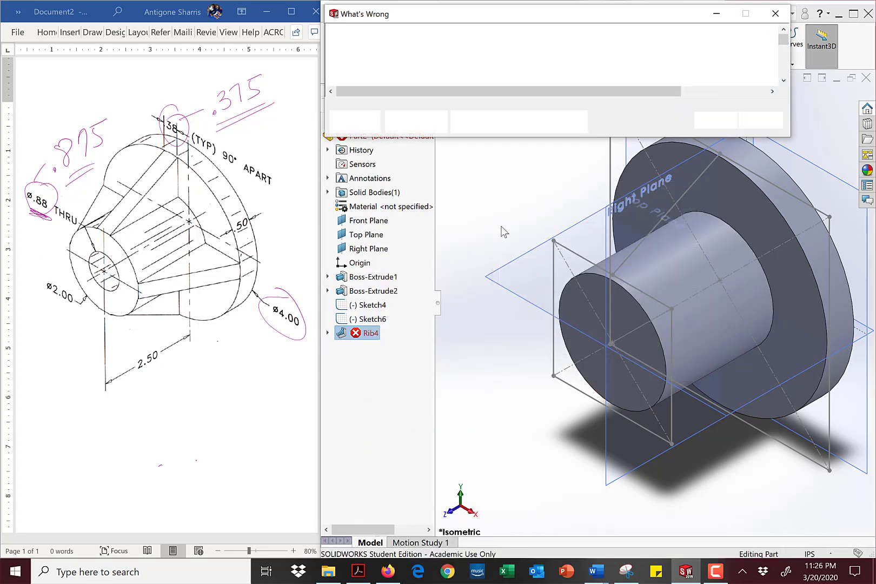
left_click(712, 123)
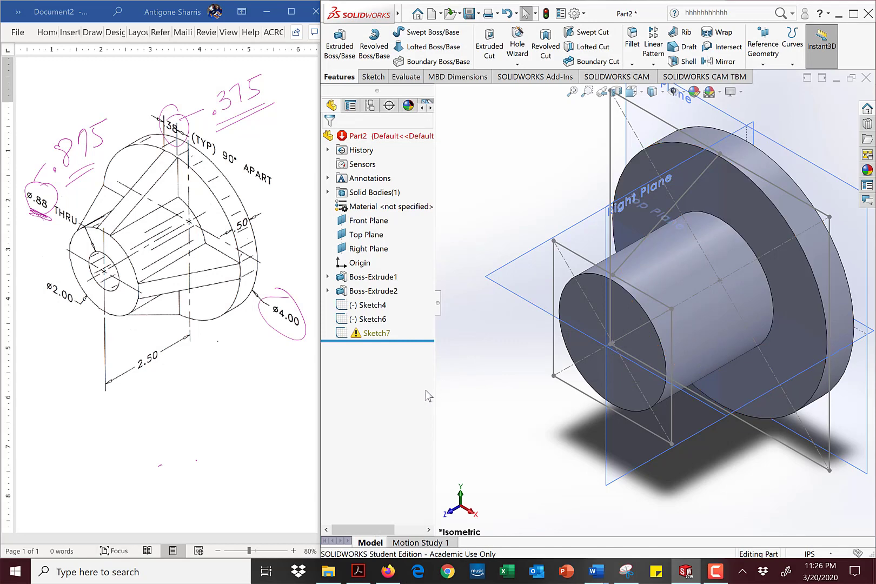
Delete the leftover Sketch4, Sketch6 and Sketch7 together
left_click(377, 334)
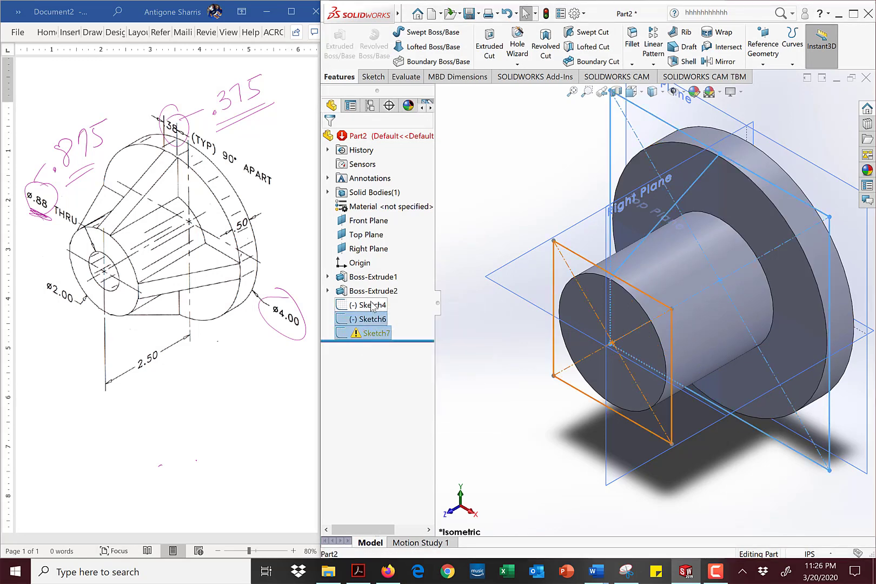
left_click(371, 306, "shift")
right_click(372, 306)
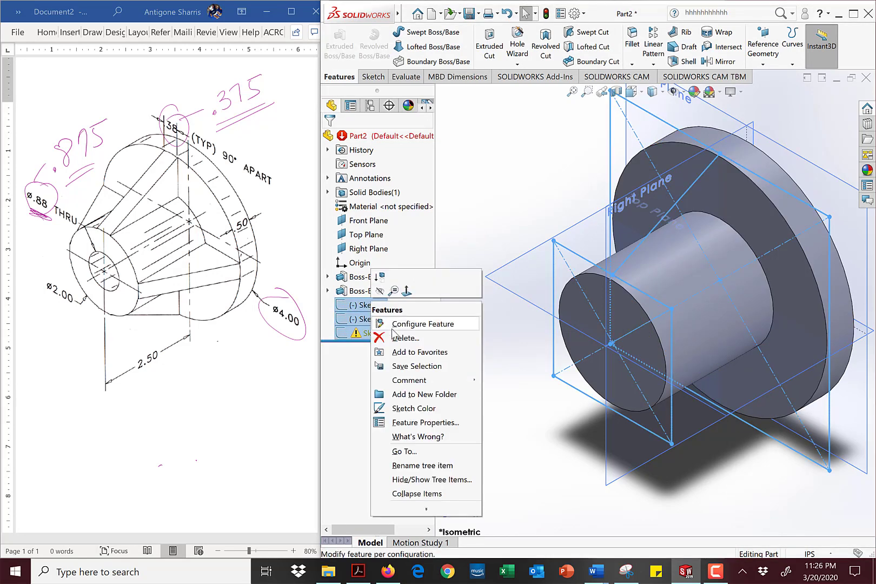
left_click(419, 340)
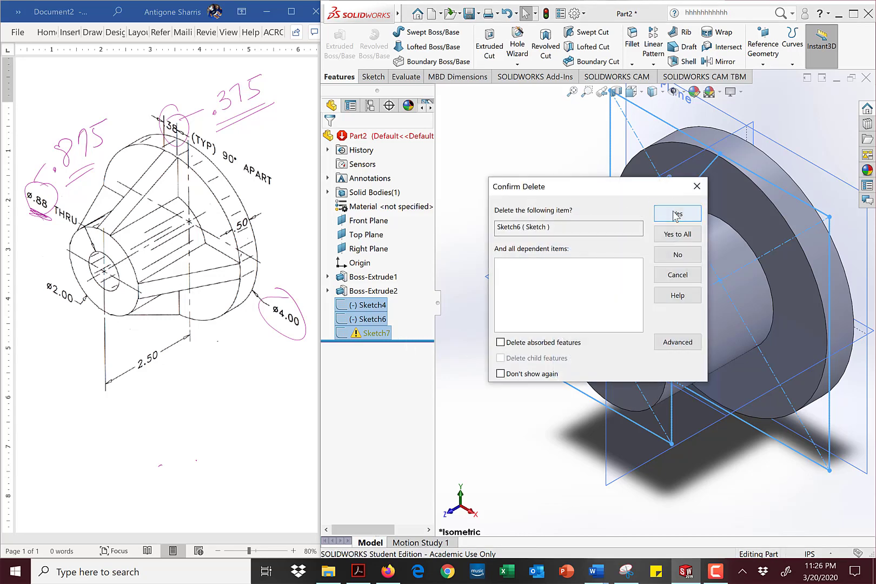
left_click(666, 234)
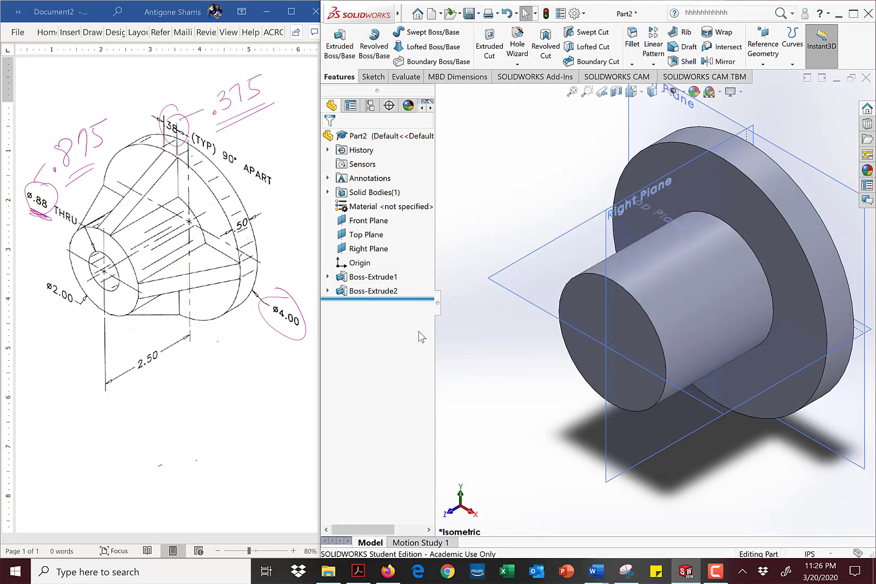
Roll the feature history back to before Boss-Extrude2, roll it forward again, and rebuild the part
left_click_drag(422, 298, 424, 283)
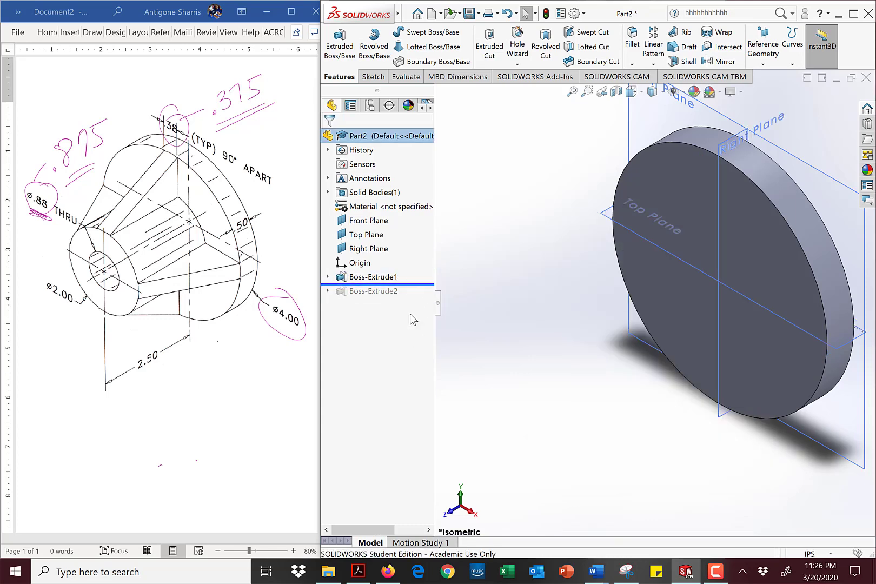
left_click_drag(416, 289, 419, 298)
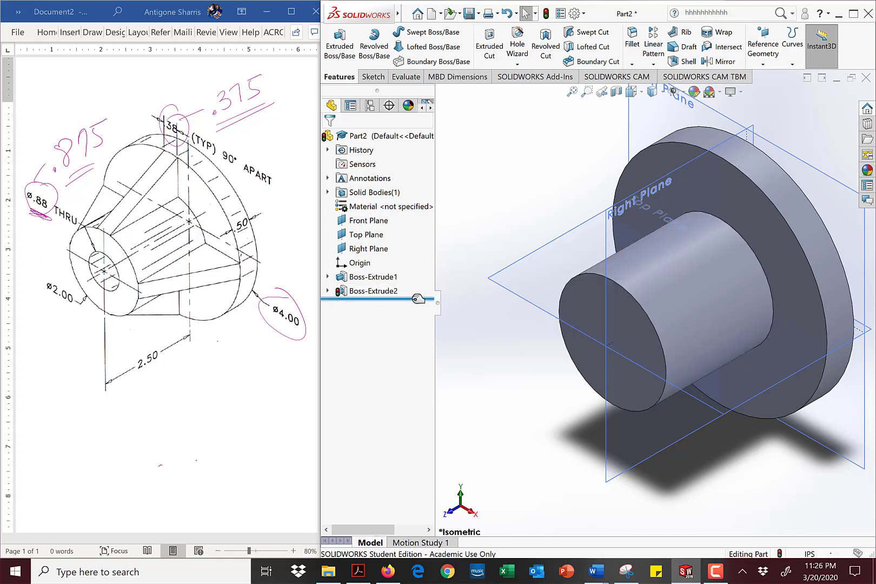
mouse_move(418, 299)
left_mouse_down()
mouse_move(423, 278)
mouse_move(411, 308)
left_mouse_up()
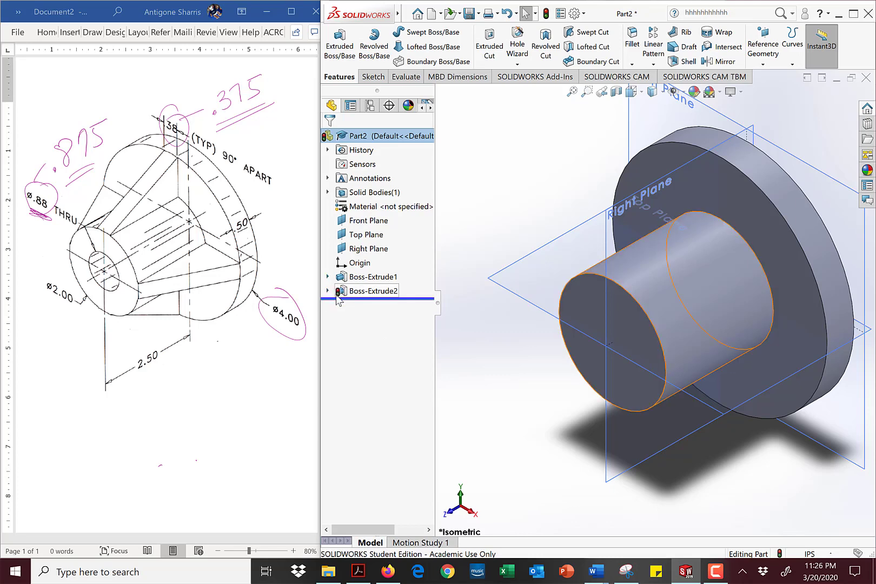
left_click(549, 15)
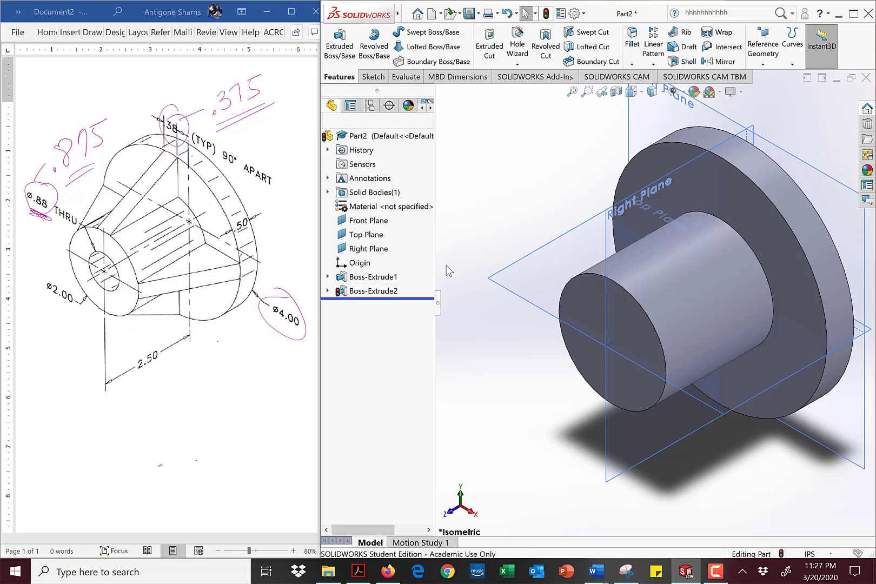
Open the sketch of Boss-Extrude2 for editing, exit it without changes, and rebuild the part
left_click(386, 292)
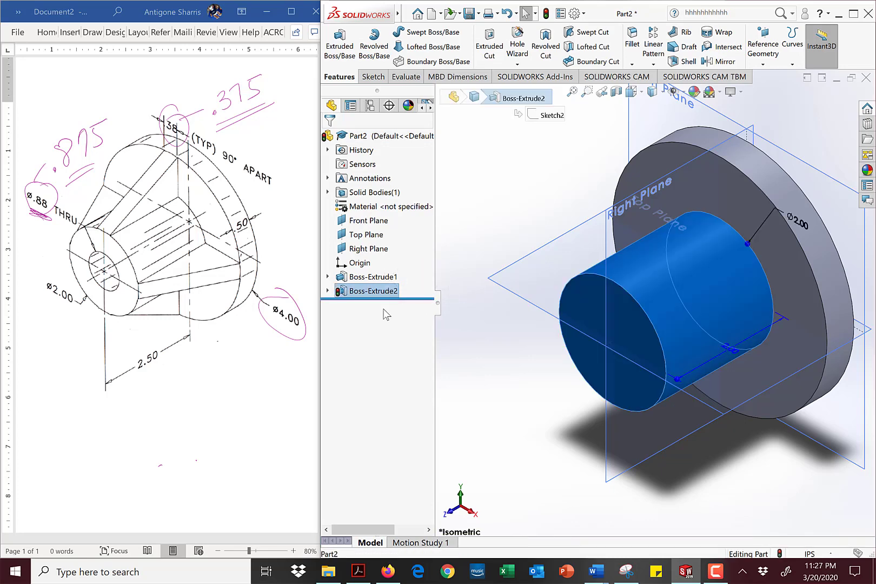
right_click(353, 291)
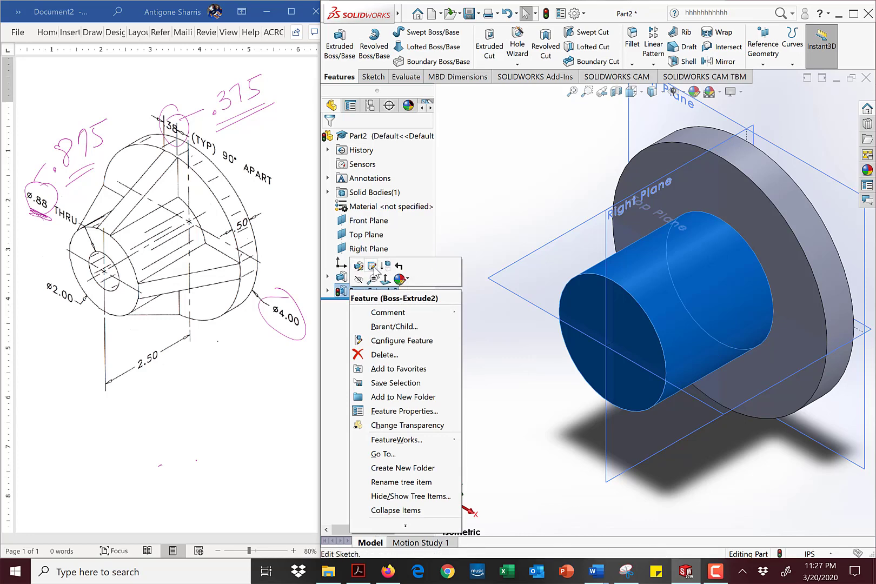
left_click(373, 268)
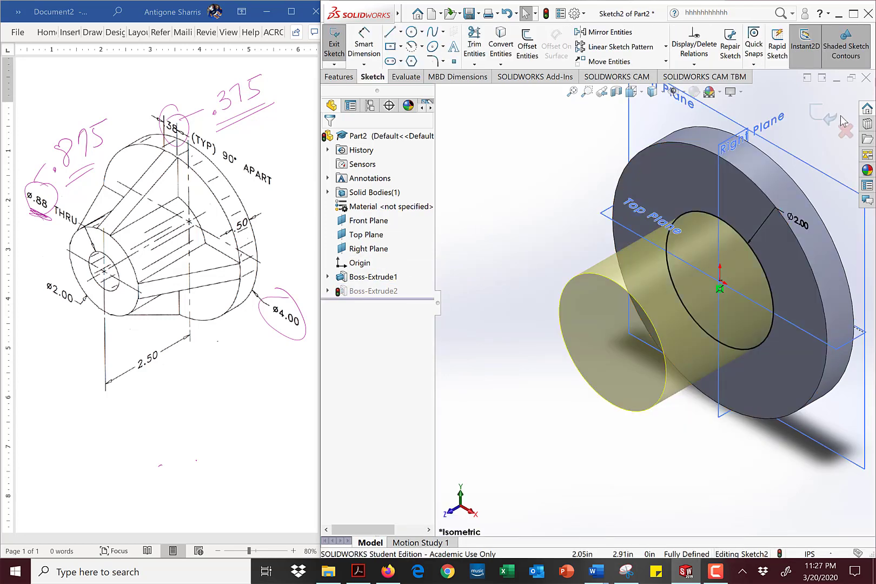
left_click(829, 117)
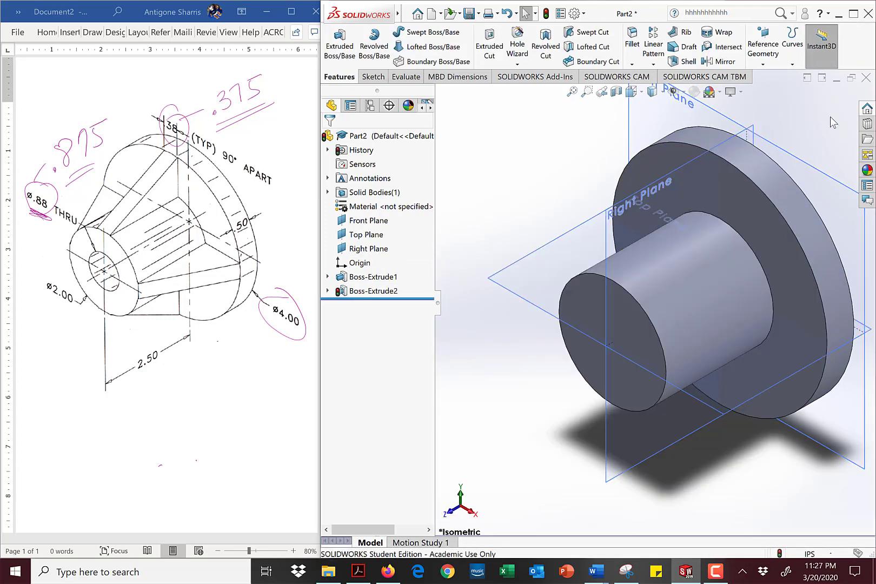
left_click(546, 13)
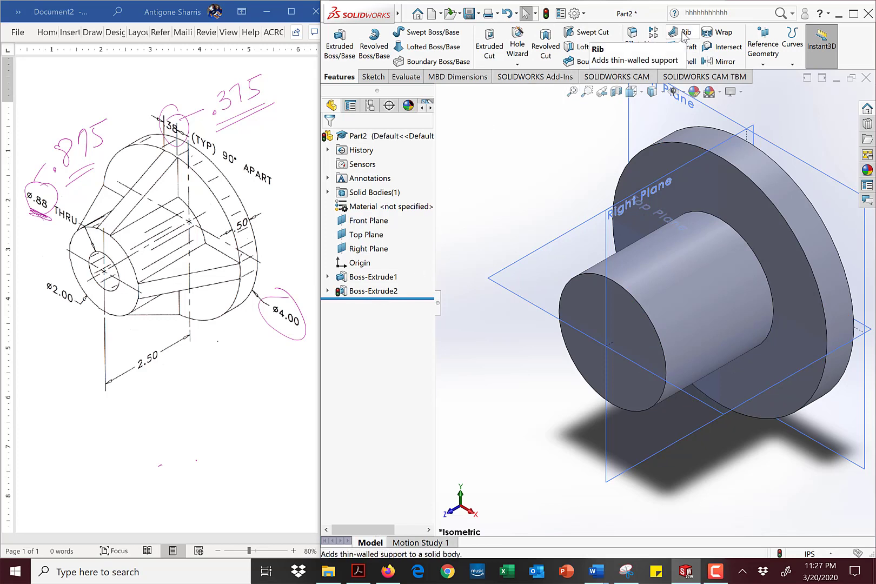
Start a sketch on the Right Plane and draw a sloped line from the flange's upper front corner to the cylinder's upper front corner
left_click(695, 167)
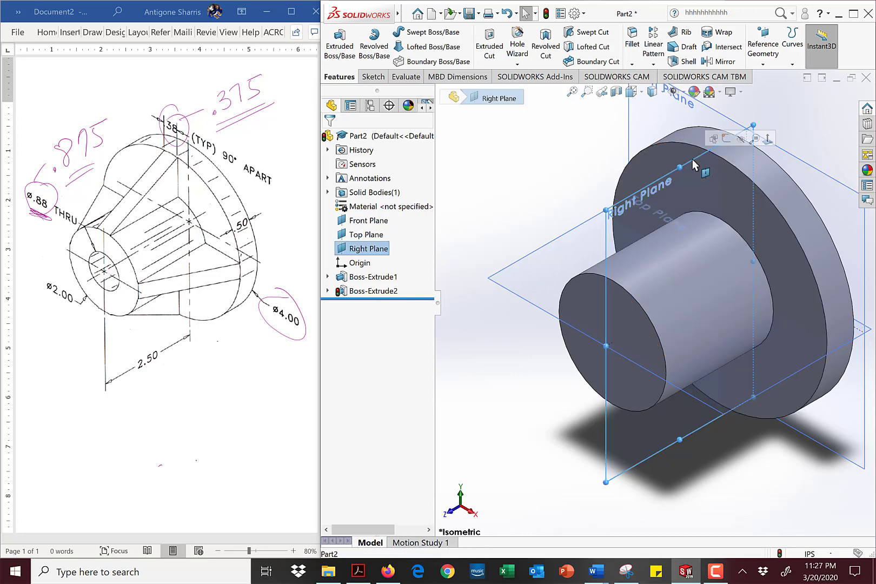
left_click(726, 139)
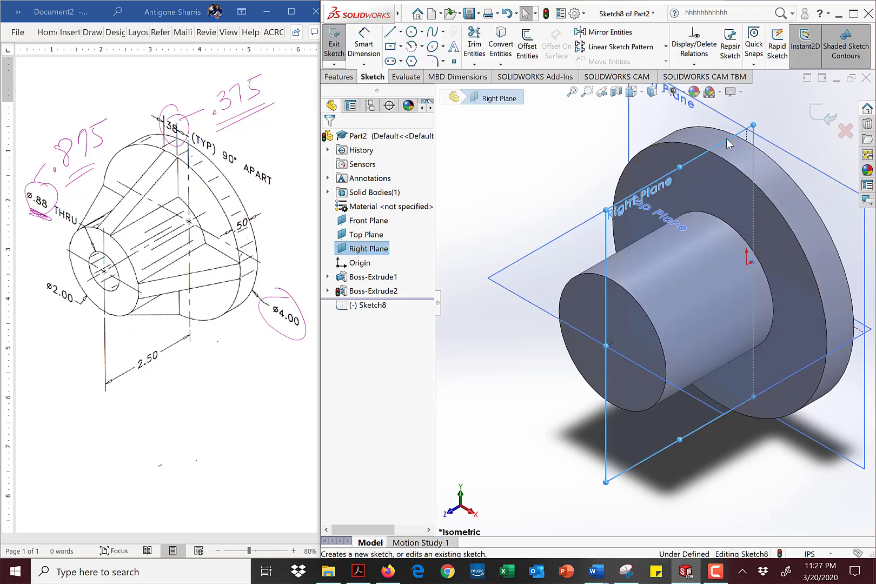
left_click(641, 93)
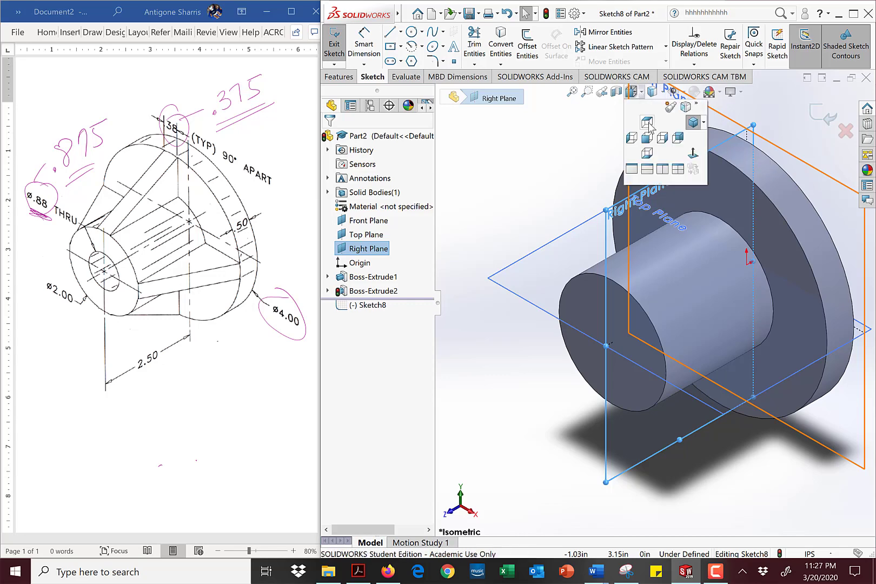
left_click(694, 156)
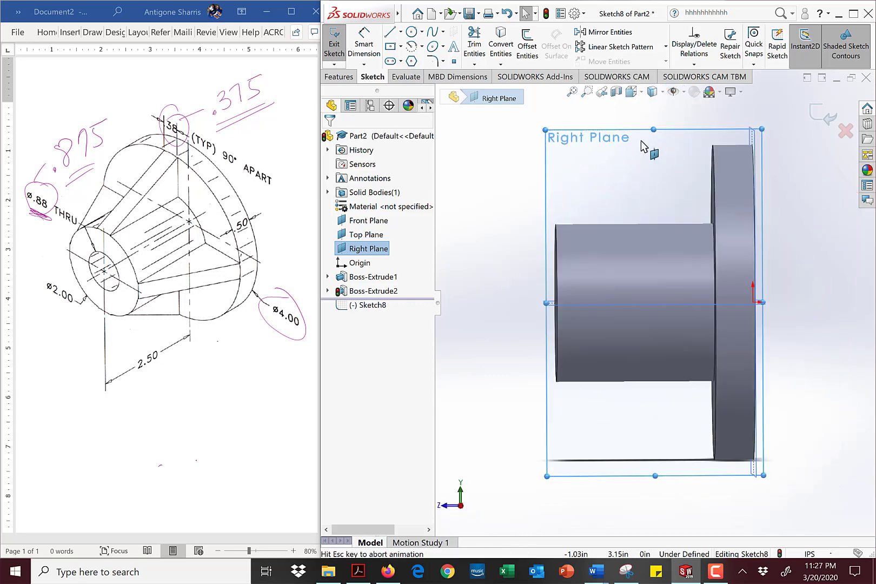
left_click(390, 33)
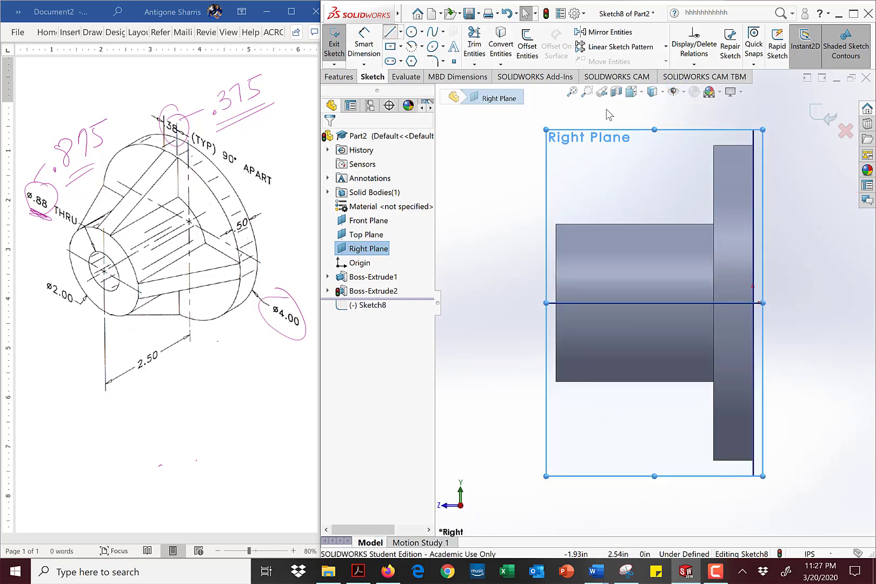
left_click(713, 145)
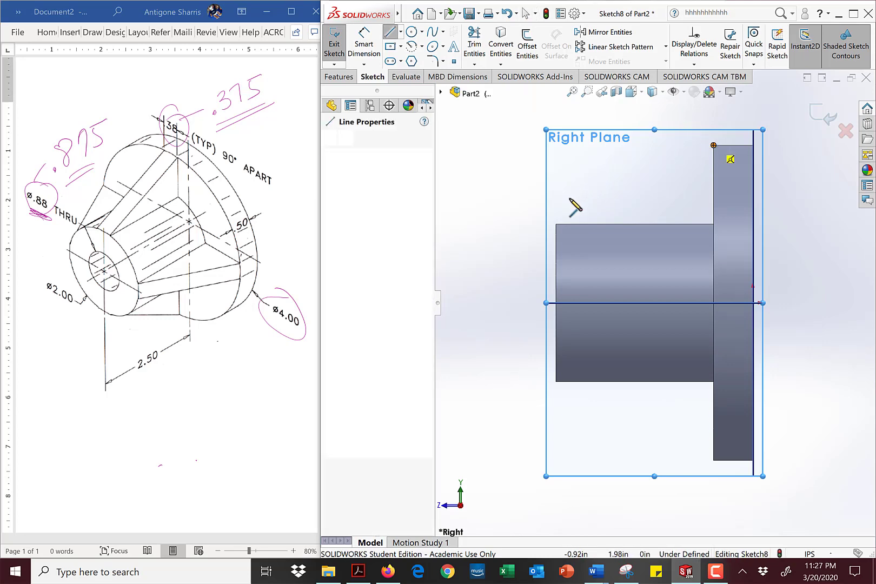
left_click(556, 223)
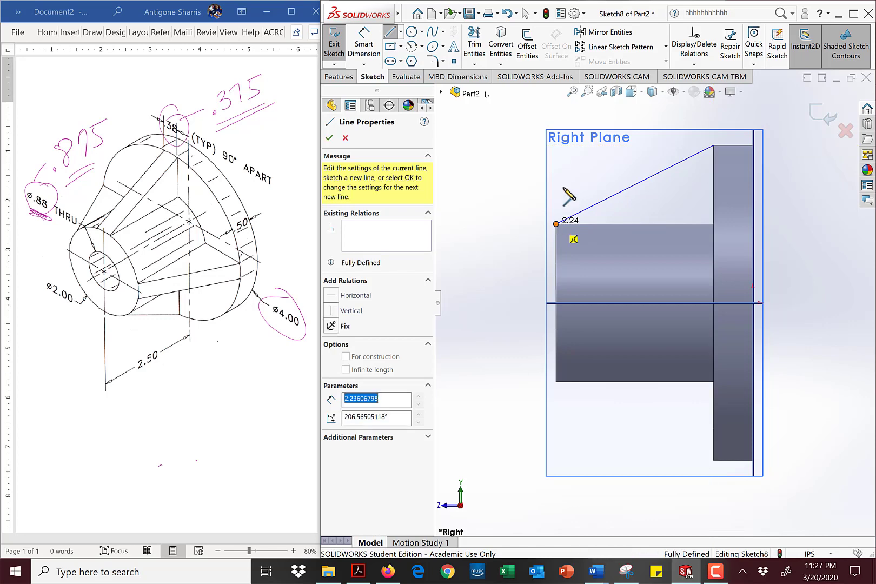
Close the rib profile with lines down to the cylinder's axis, along it to the flange face, and up to the flange corner
left_click(557, 302)
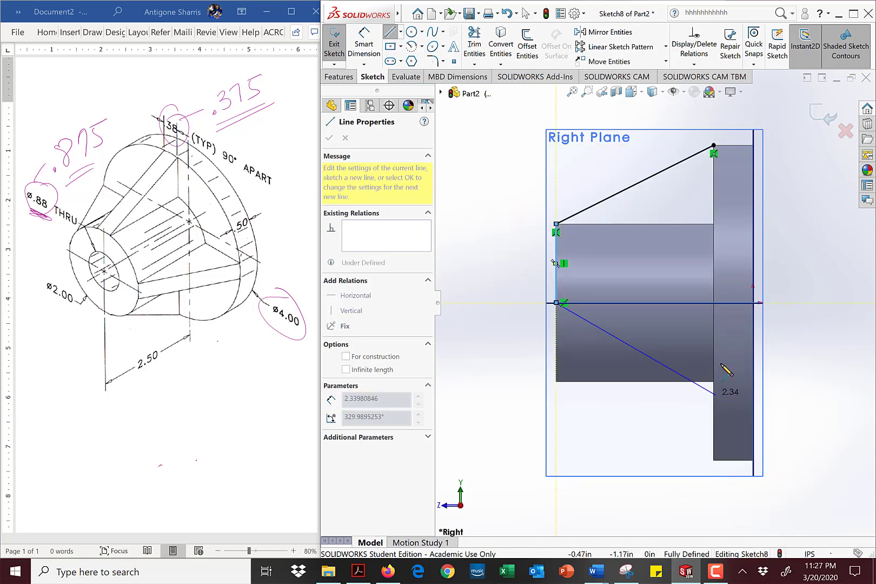
left_click(714, 303)
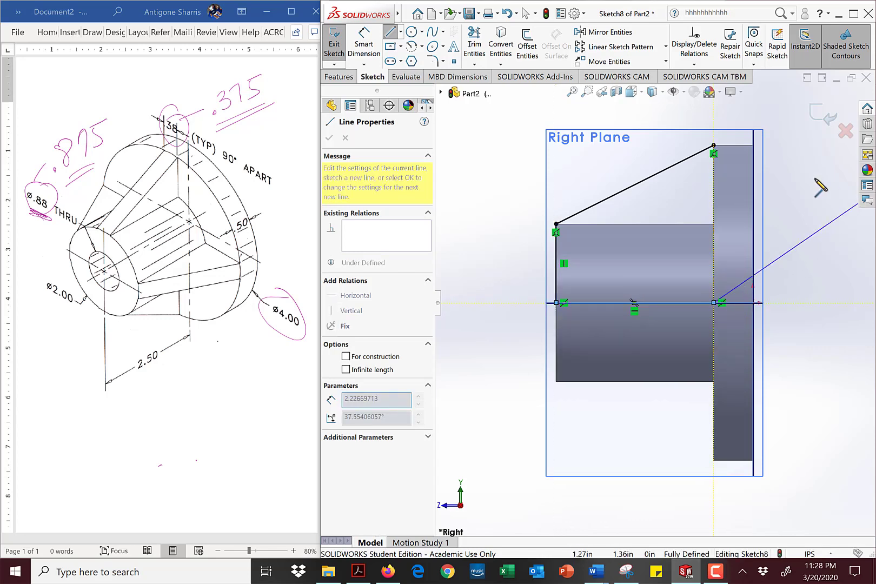
left_click(714, 145)
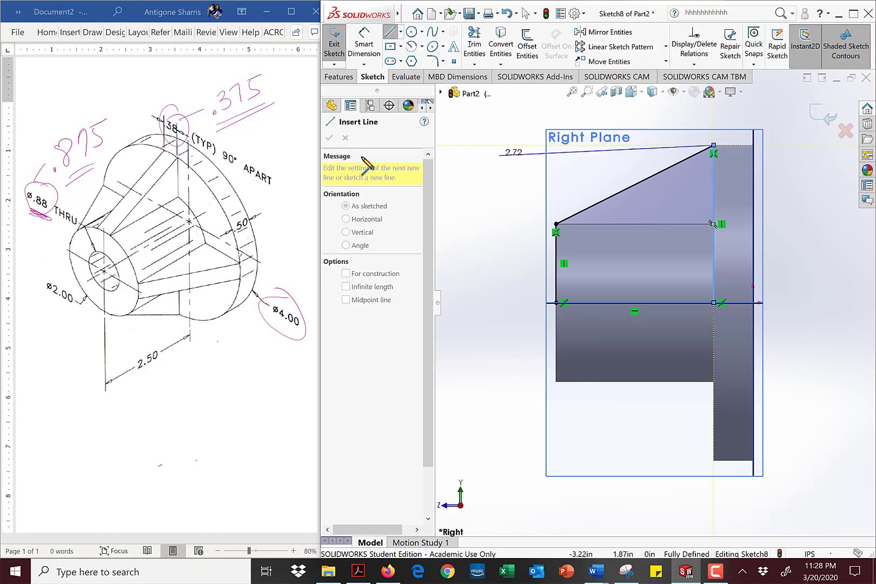
right_click(650, 133)
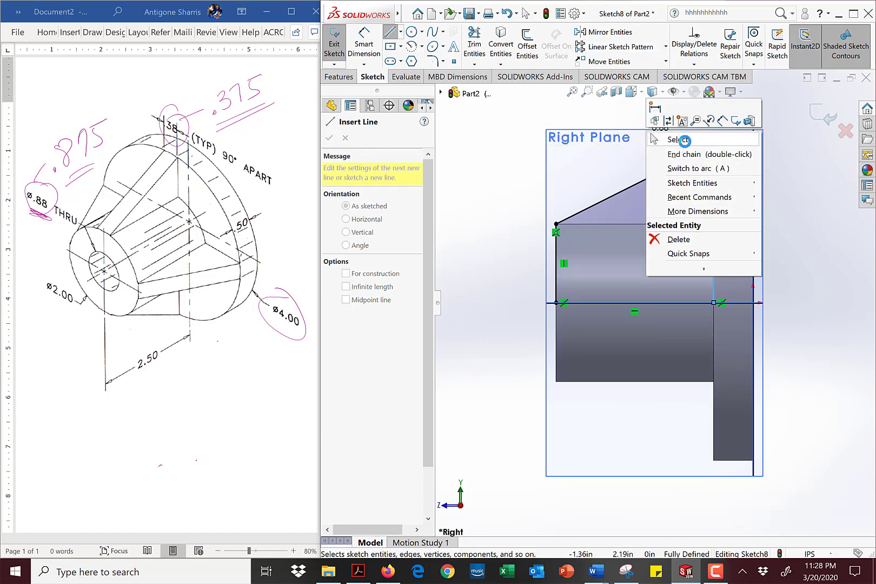
left_click(679, 140)
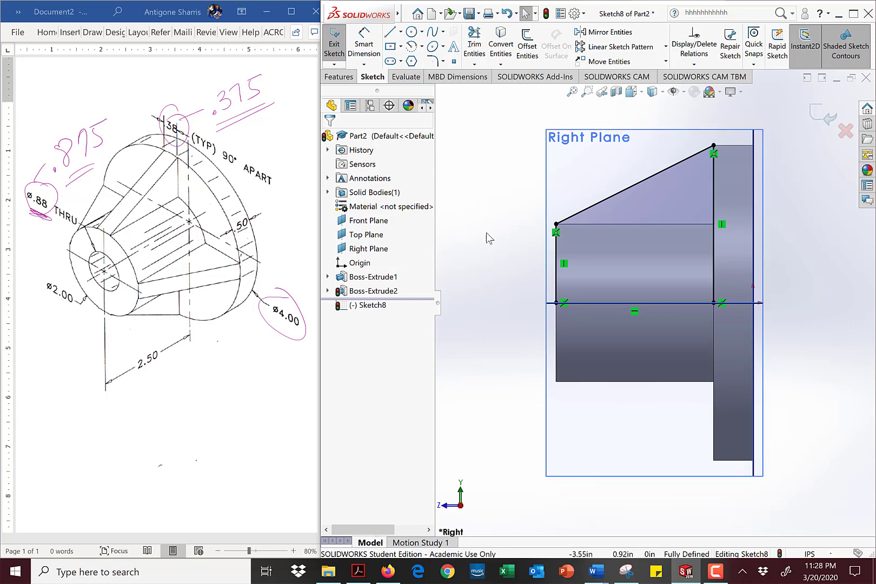
Extrude the closed rib profile by 0.375 in with the Mid Plane end condition
middle_click_drag(486, 232, 709, 210)
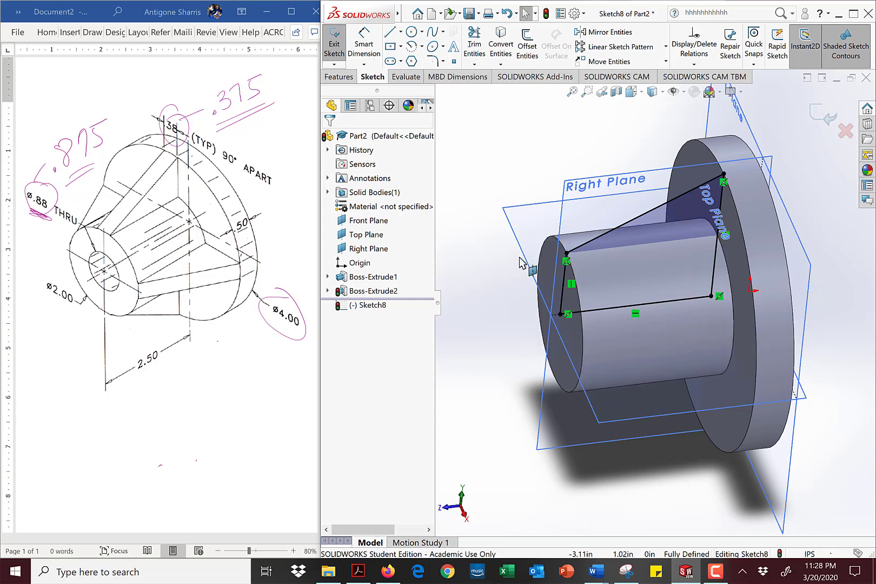
mouse_move(701, 490)
middle_mouse_down()
mouse_move(783, 435)
mouse_move(739, 472)
middle_mouse_up()
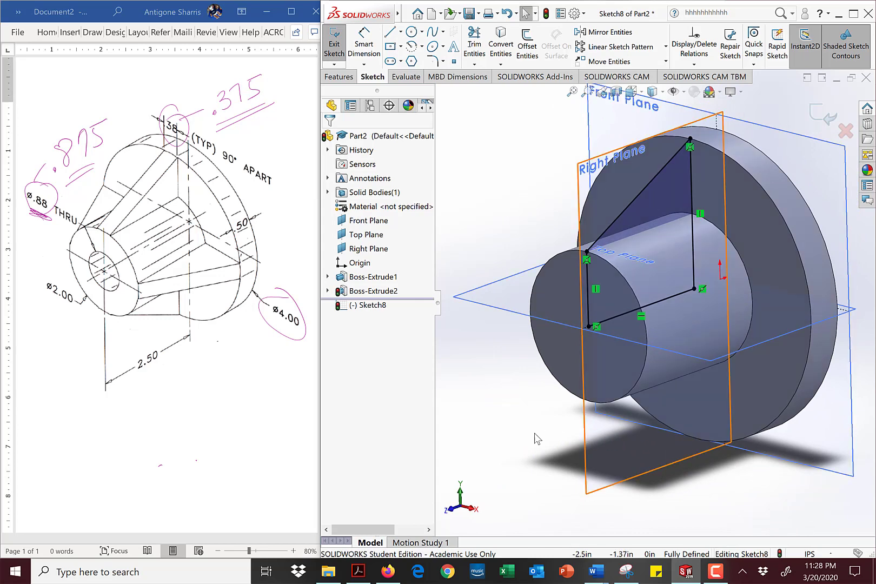
middle_click_drag(538, 437, 683, 428)
mouse_move(647, 445)
middle_mouse_down()
mouse_move(625, 449)
mouse_move(660, 423)
mouse_move(518, 432)
middle_mouse_up()
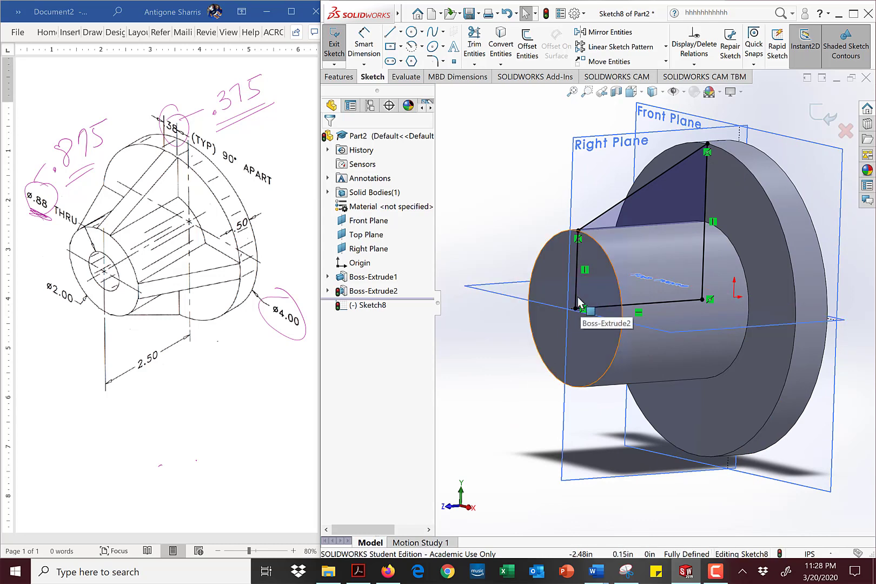
left_click(339, 76)
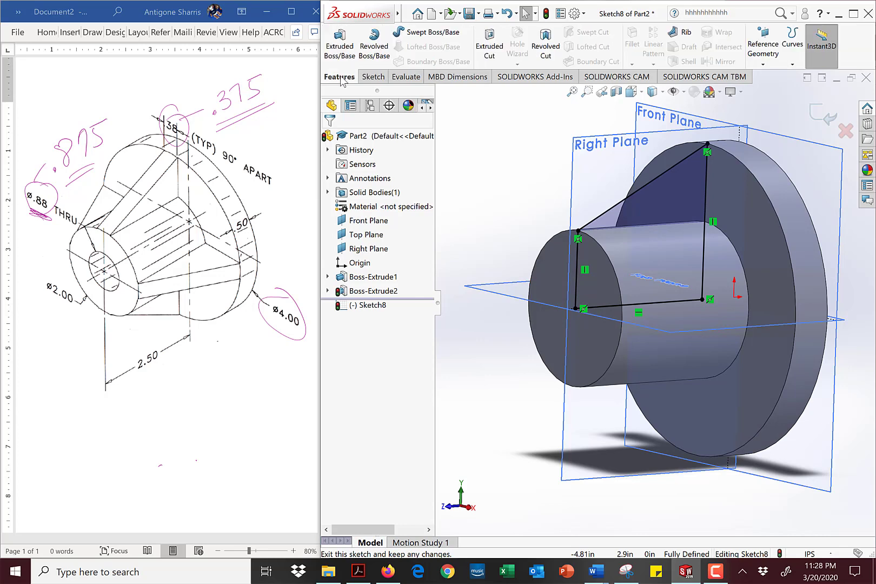
left_click(341, 46)
mouse_move(489, 383)
middle_mouse_down()
mouse_move(533, 393)
mouse_move(522, 406)
middle_mouse_up()
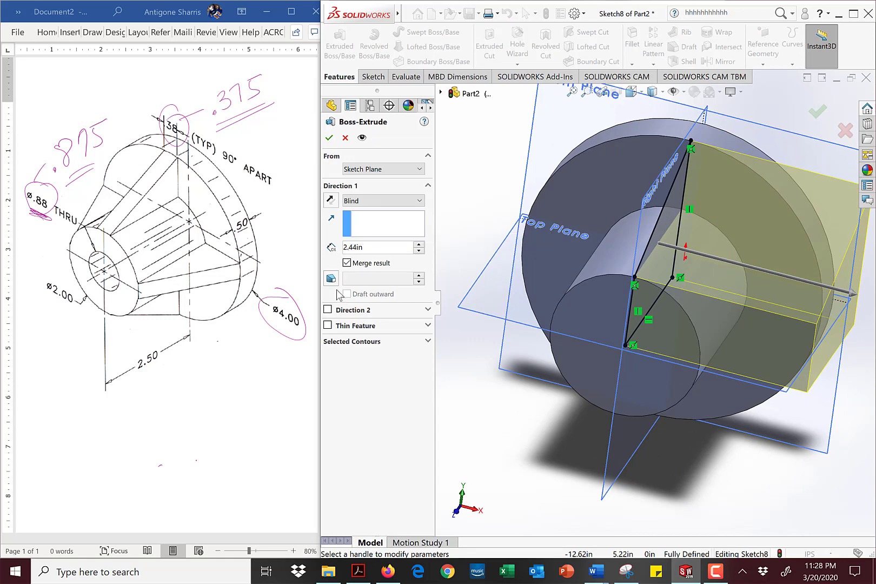
left_click(354, 205)
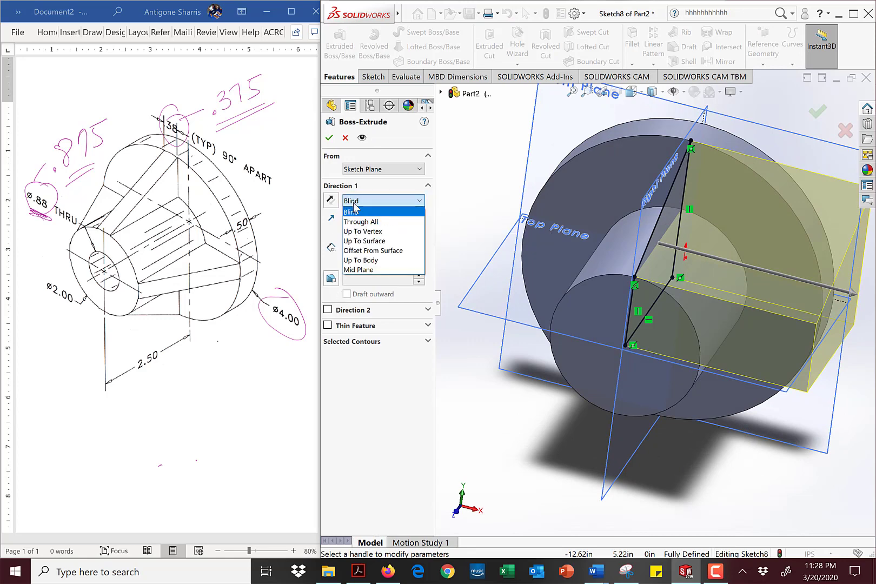
left_click(366, 270)
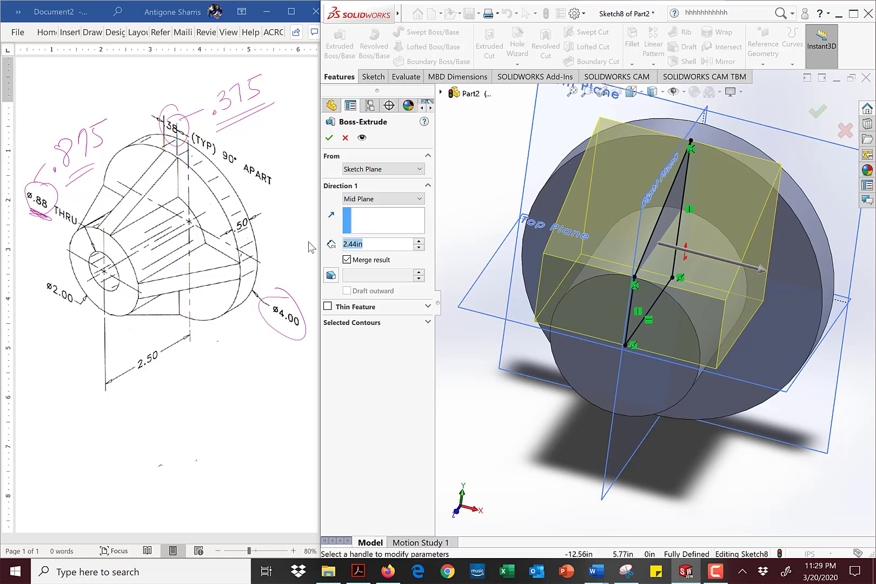
type(".375")
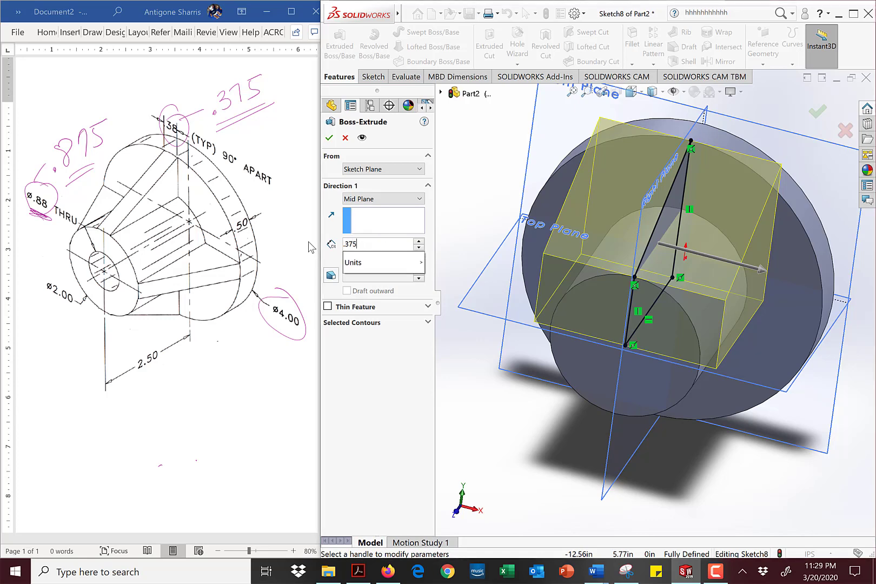
key("Return")
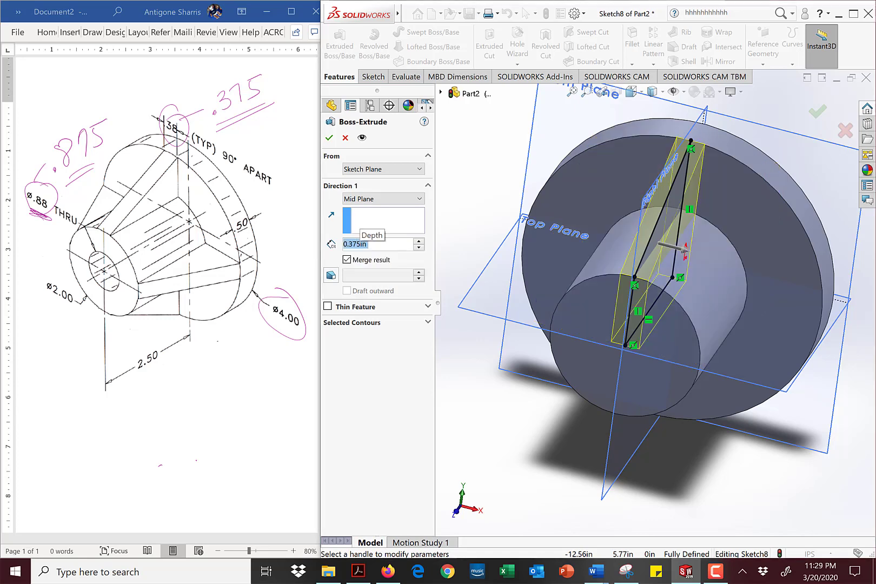
left_click(329, 138)
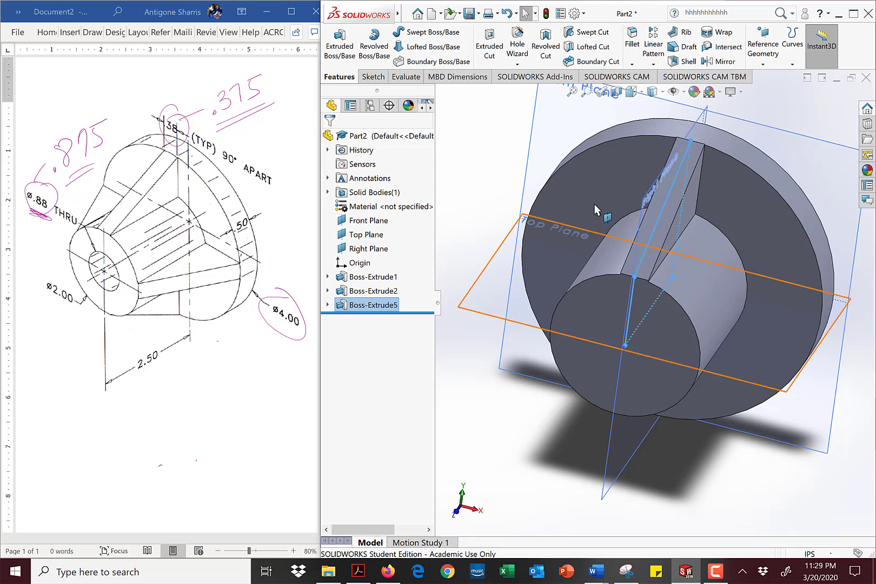
Examine up close where the rib's sloped face meets the front edge of the cylinder
scroll(633, 314, "down", 1)
middle_click_drag(634, 314, 635, 275)
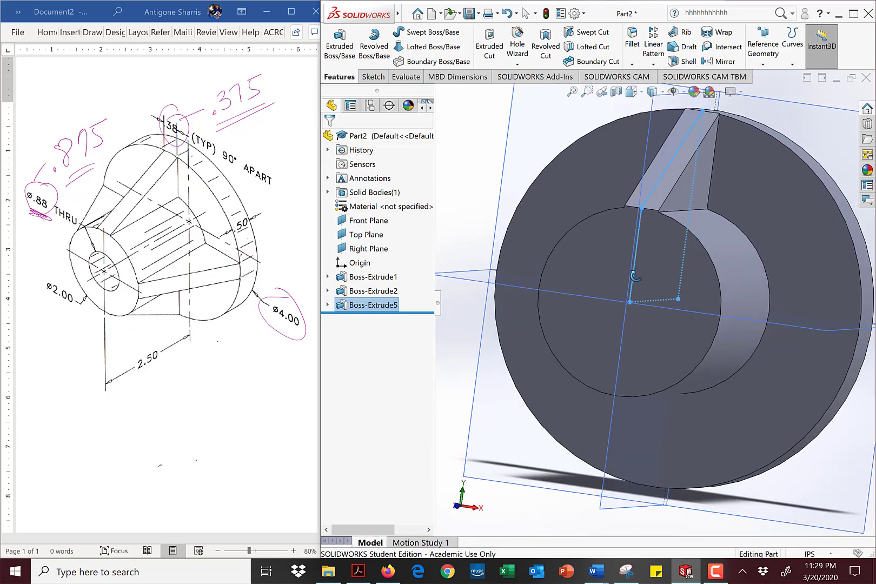
scroll(629, 265, "down", 5)
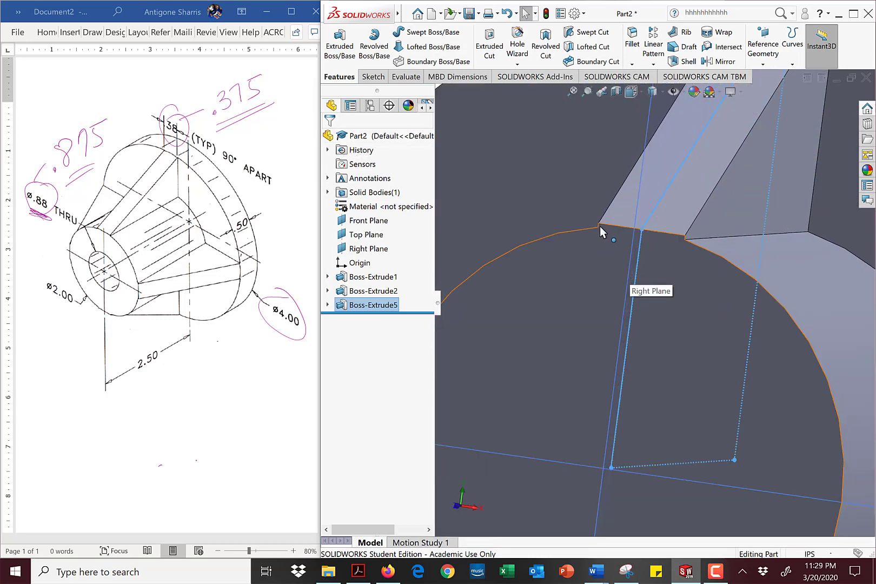
left_click(668, 280)
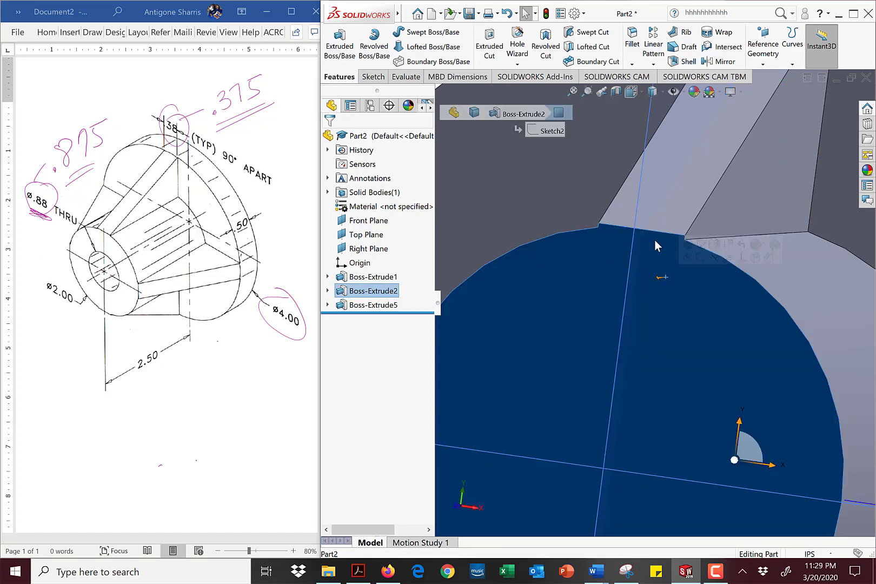
scroll(657, 246, "down", 4)
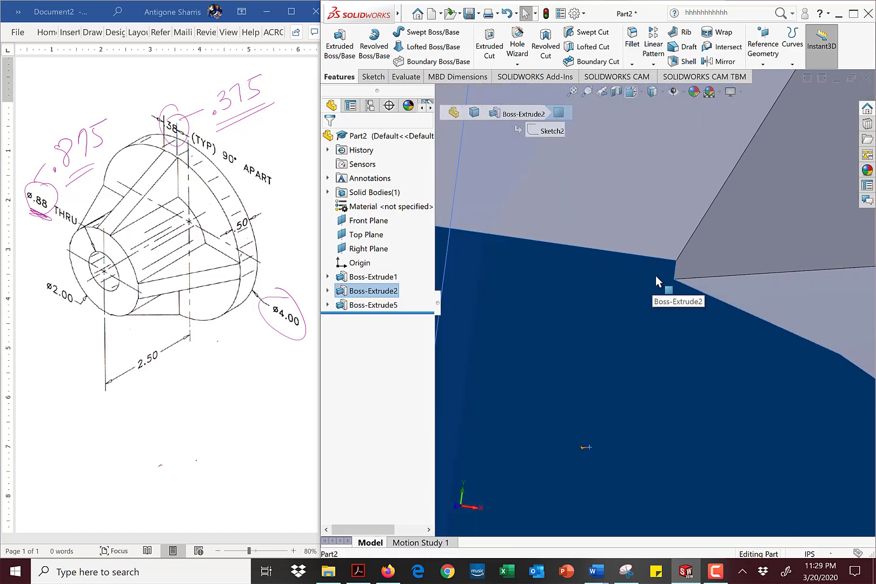
scroll(655, 276, "down", 1)
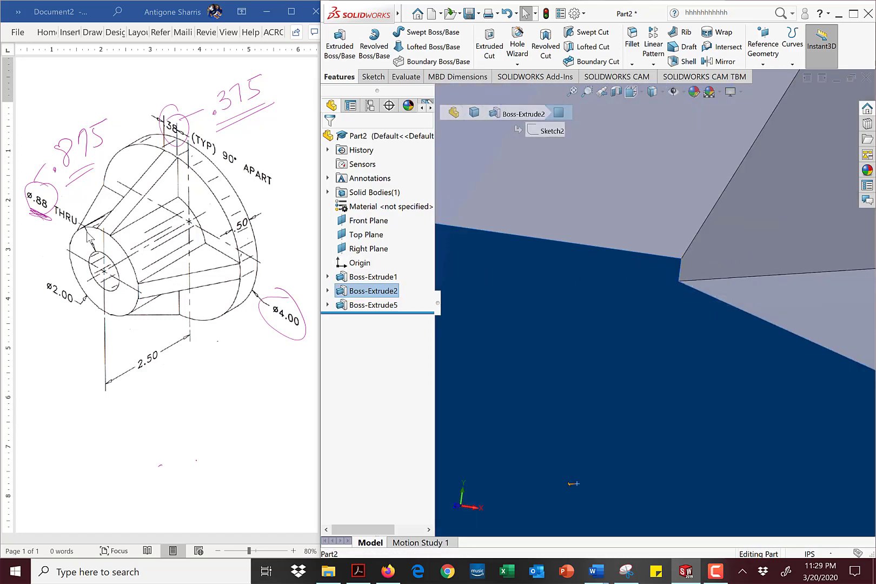
Switch to the Word drawing and examine, at 170% zoom, where the rib meets the hub's front face
left_click(116, 239)
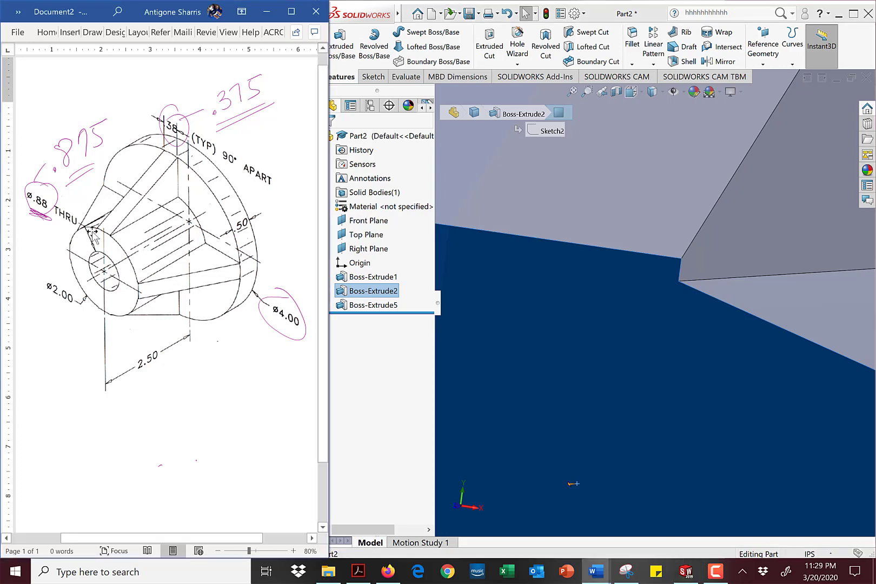
scroll(106, 254, "up", 4, "ctrl")
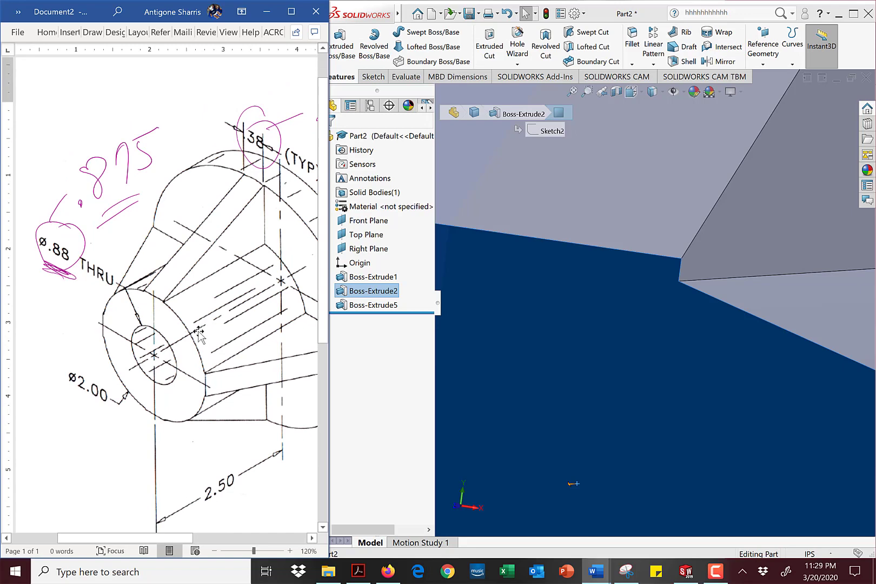
scroll(199, 334, "up", 5, "ctrl")
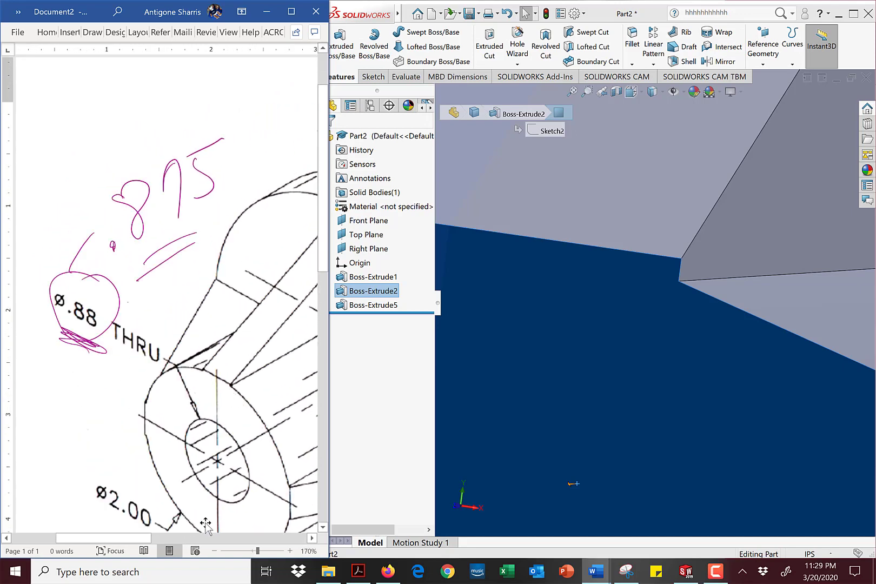
left_click_drag(138, 539, 169, 539)
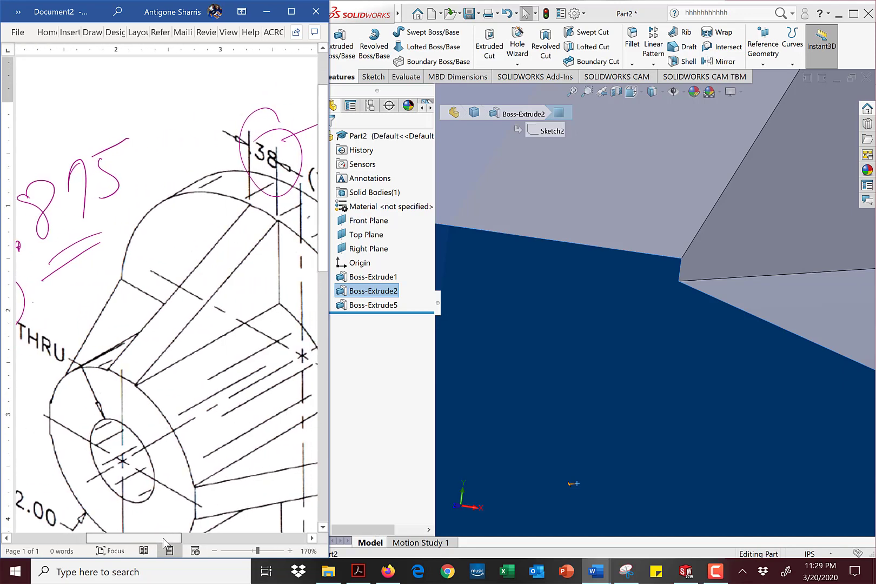
scroll(124, 384, "down", 2)
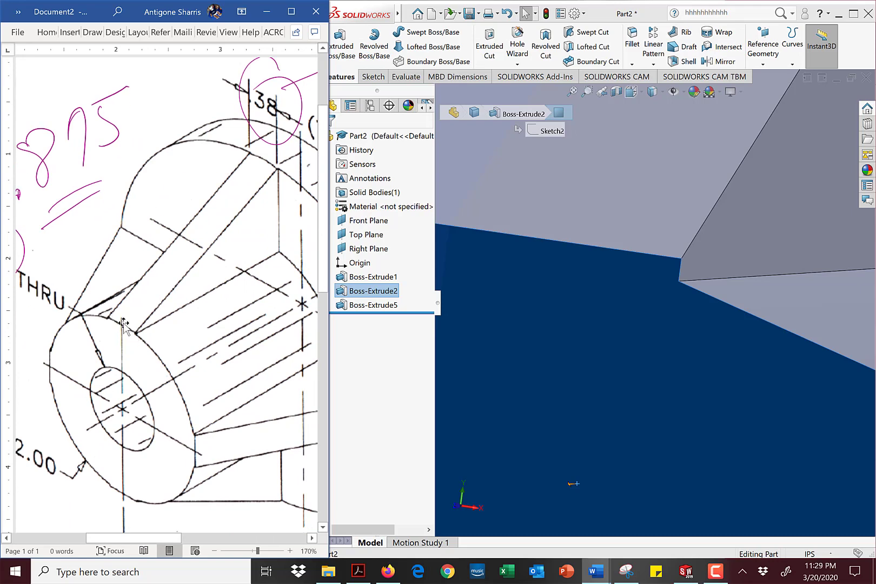
Examine the rib's upper corners against the flange's front edge from several angles
scroll(696, 240, "up", 6)
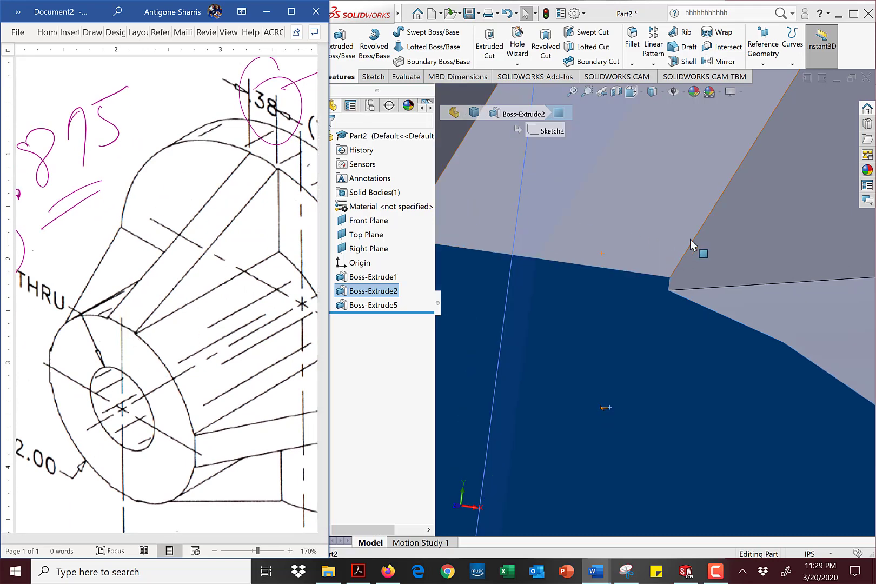
scroll(700, 228, "up", 2)
left_click(716, 156)
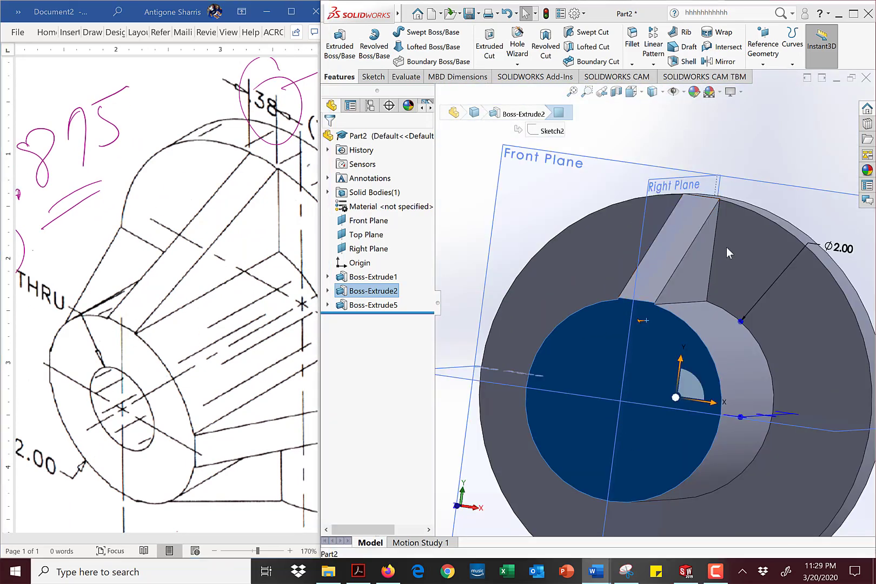
middle_click_drag(732, 260, 698, 297)
scroll(714, 206, "down", 5)
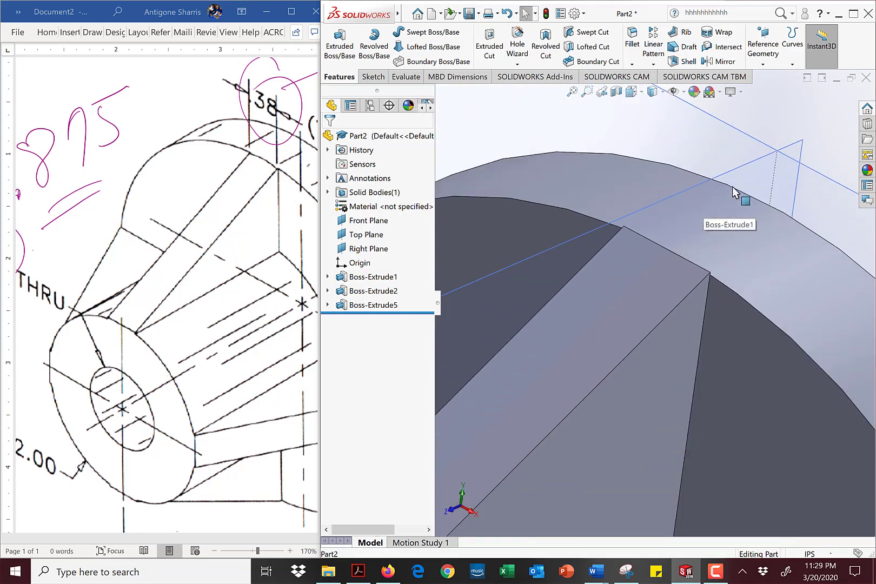
scroll(683, 309, "up", 3)
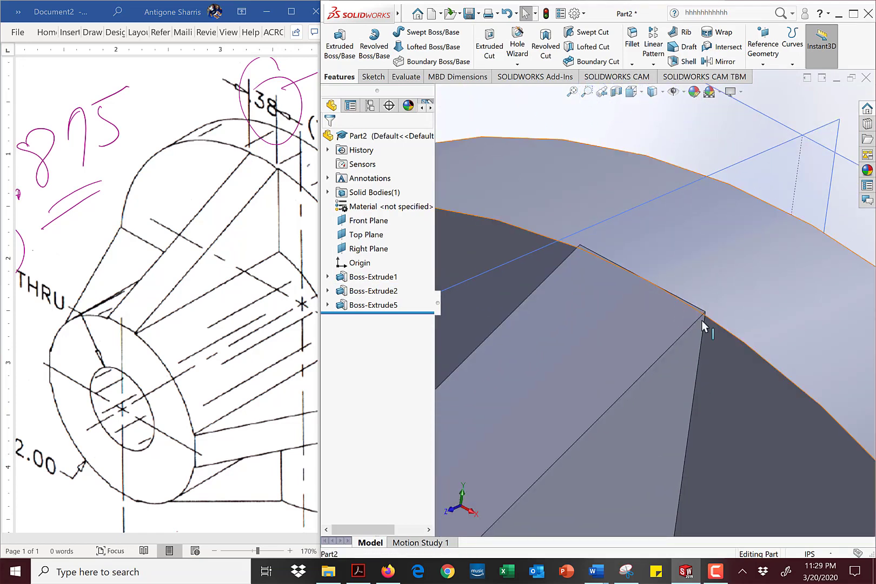
scroll(686, 313, "down", 3)
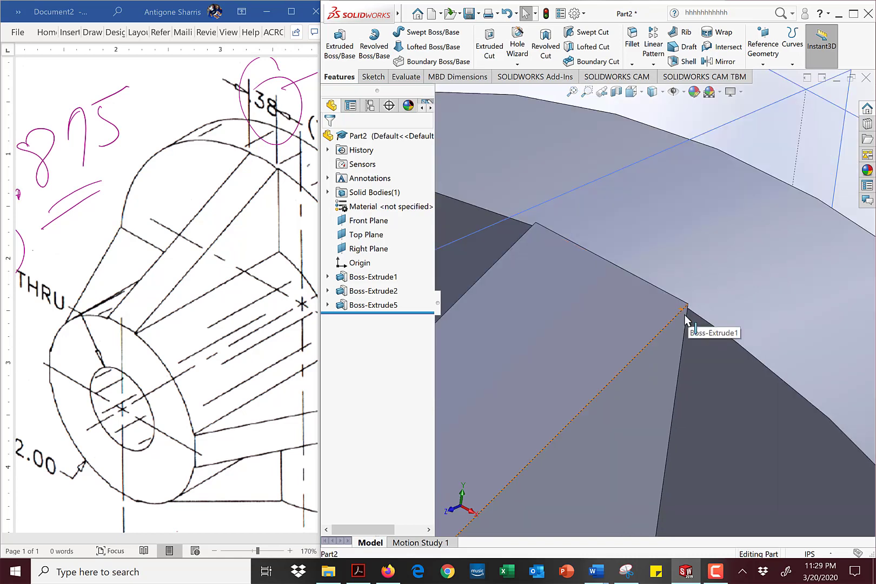
middle_click_drag(657, 346, 654, 301)
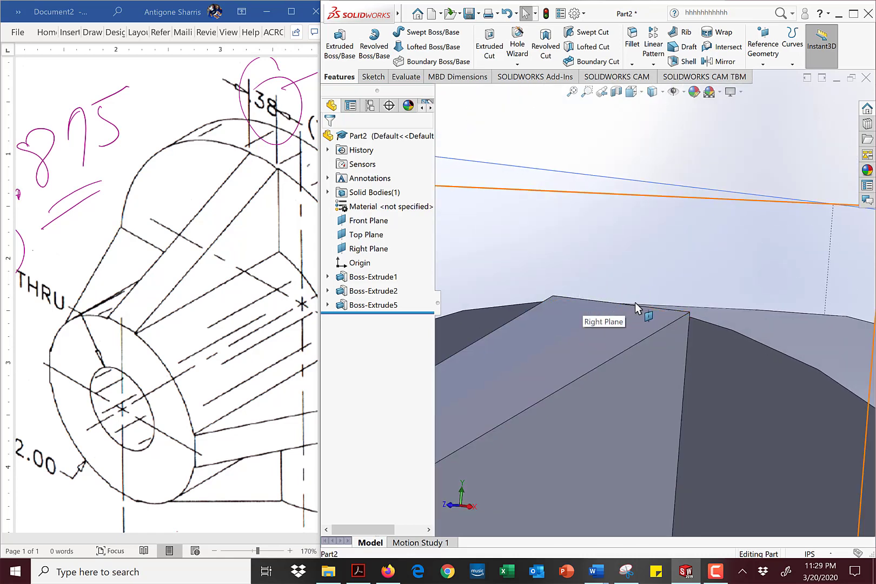
scroll(673, 332, "up", 4)
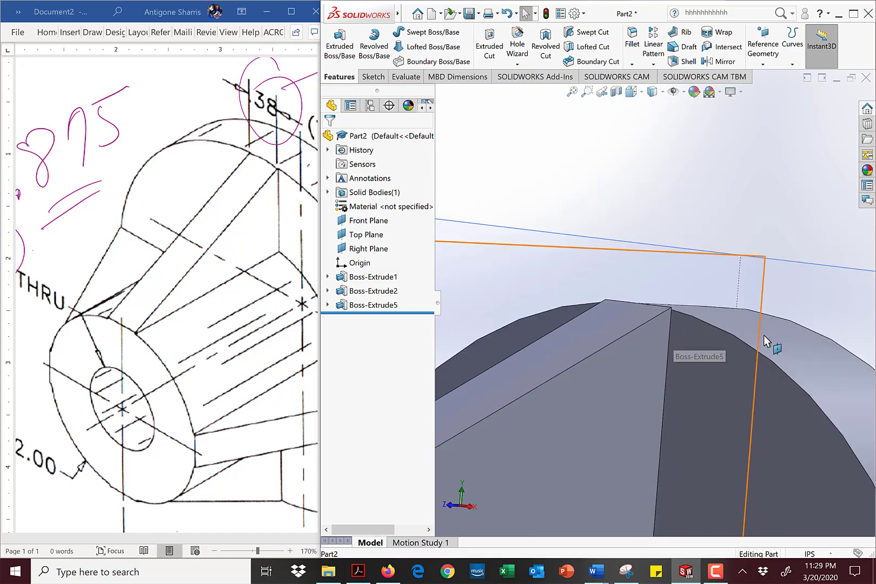
scroll(636, 341, "up", 5)
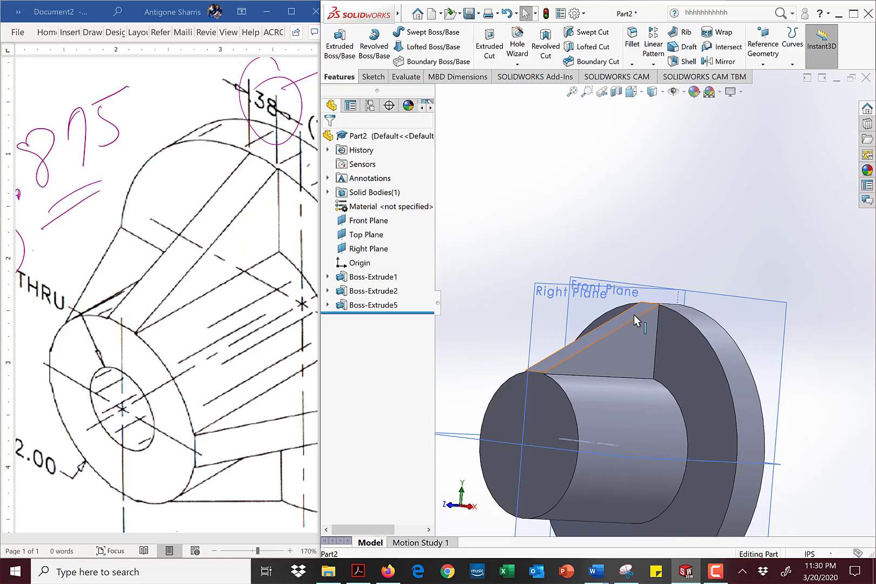
scroll(668, 327, "down", 6)
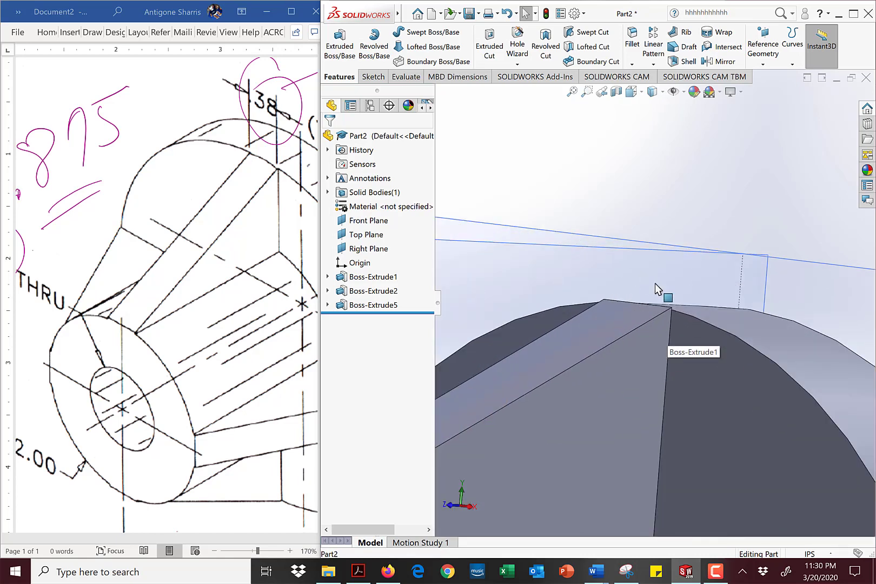
scroll(685, 329, "down", 3)
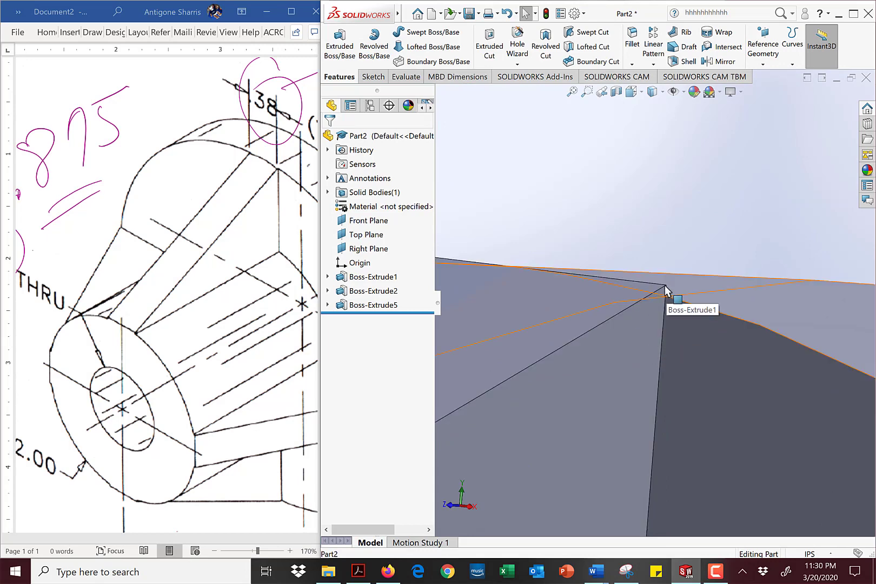
scroll(648, 330, "up", 8)
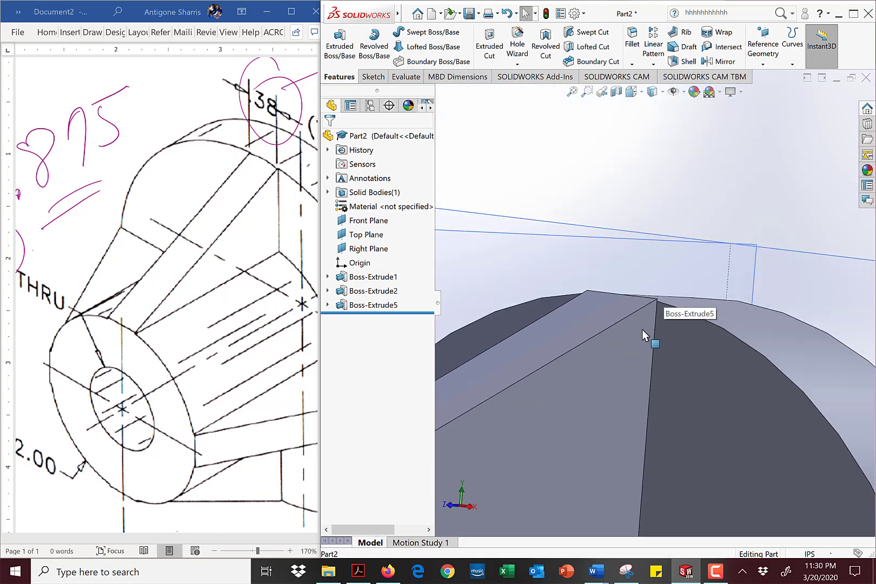
mouse_move(619, 391)
middle_mouse_down()
mouse_move(665, 375)
mouse_move(635, 391)
mouse_move(649, 400)
mouse_move(633, 403)
middle_mouse_up()
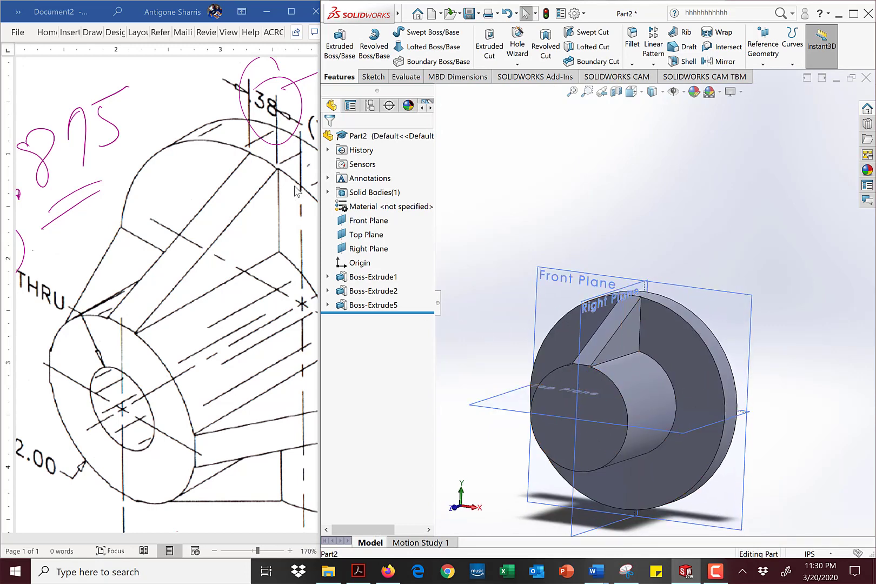
Widen the Word window beside the model and view the hub drawing at 100% zoom with its rib spacing note
left_click_drag(320, 231, 356, 260)
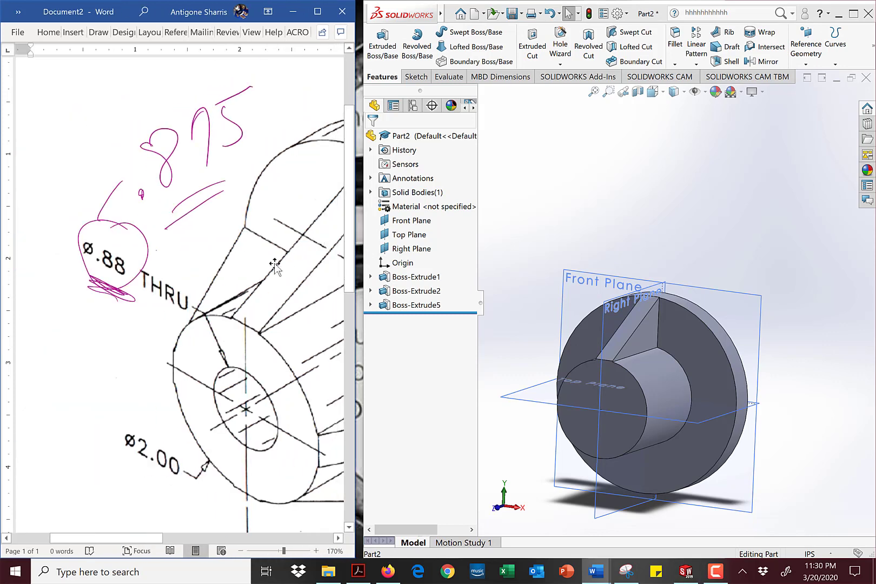
scroll(276, 268, "down", 6, "ctrl")
scroll(276, 271, "down", 1, "ctrl")
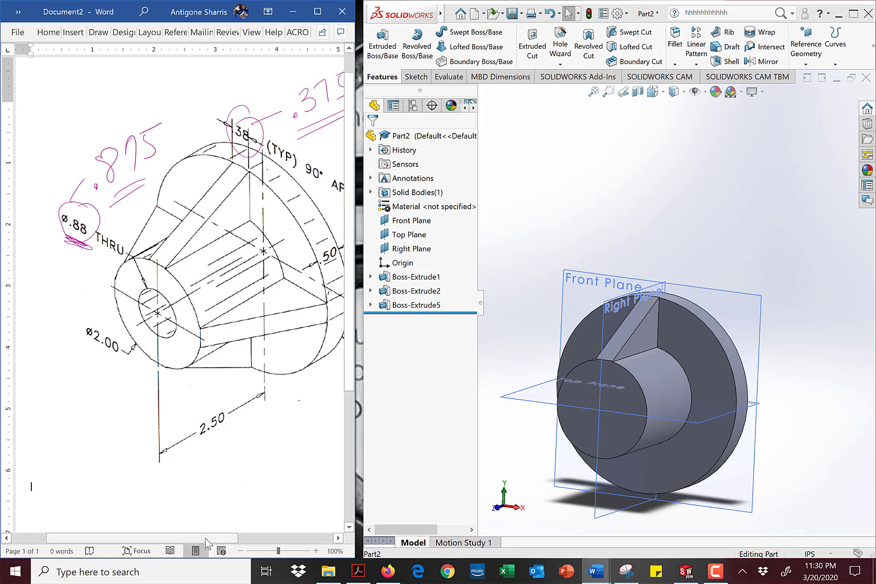
left_click_drag(204, 538, 240, 538)
scroll(198, 414, "up", 1)
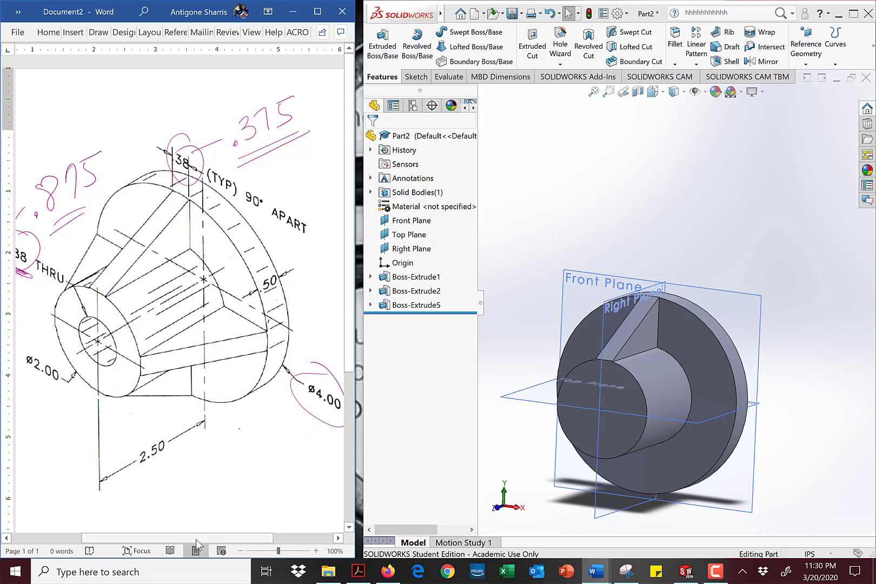
left_click_drag(191, 540, 174, 537)
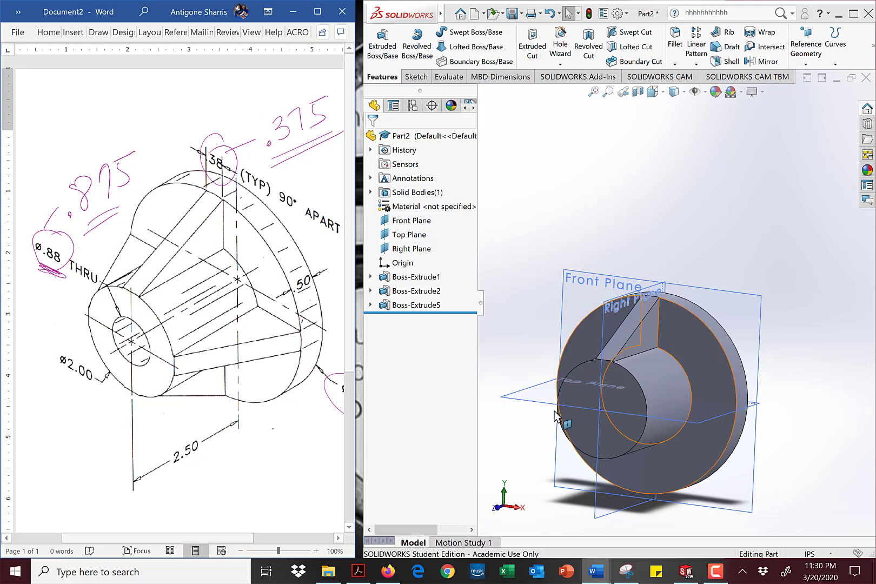
scroll(622, 432, "up", 3)
scroll(629, 372, "down", 6)
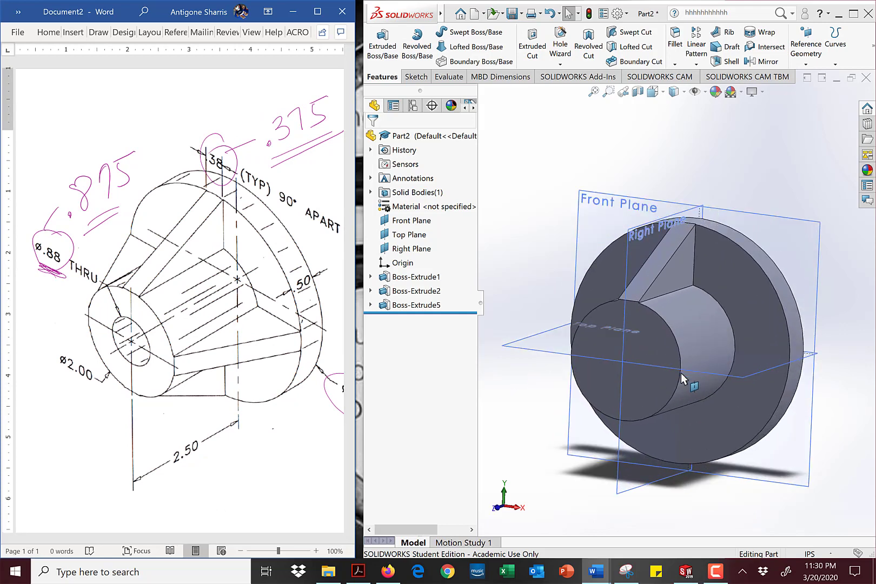
scroll(584, 275, "down", 2)
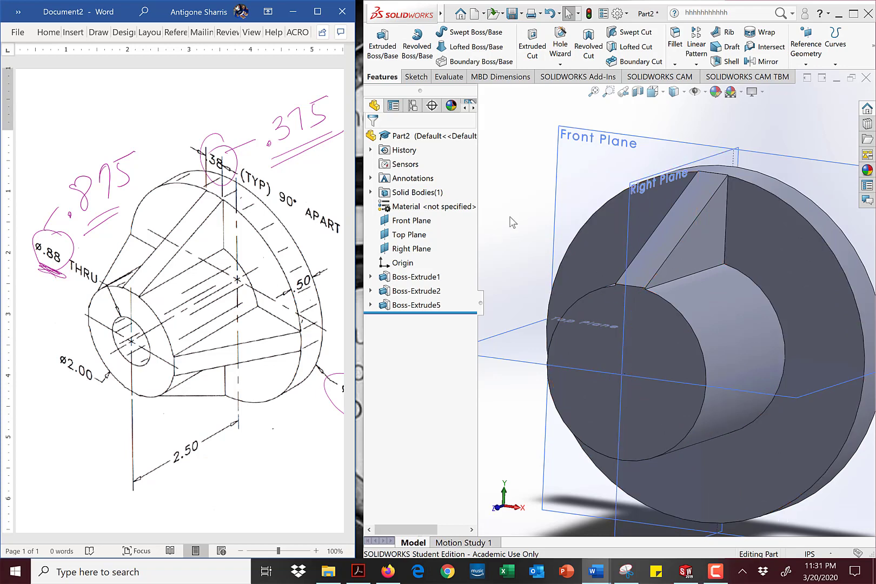
scroll(711, 354, "up", 1)
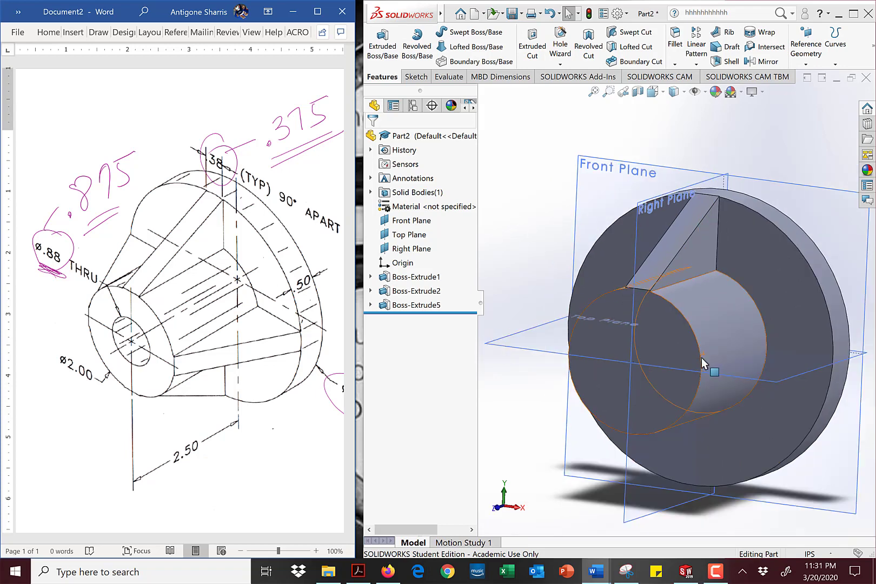
mouse_move(701, 358)
middle_mouse_down()
mouse_move(751, 343)
mouse_move(730, 354)
mouse_move(709, 342)
middle_mouse_up()
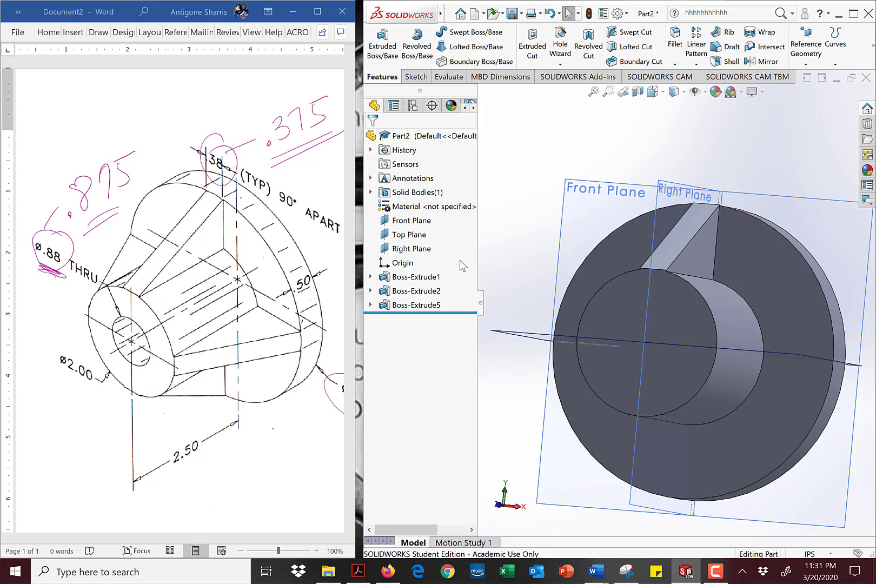
left_click(697, 64)
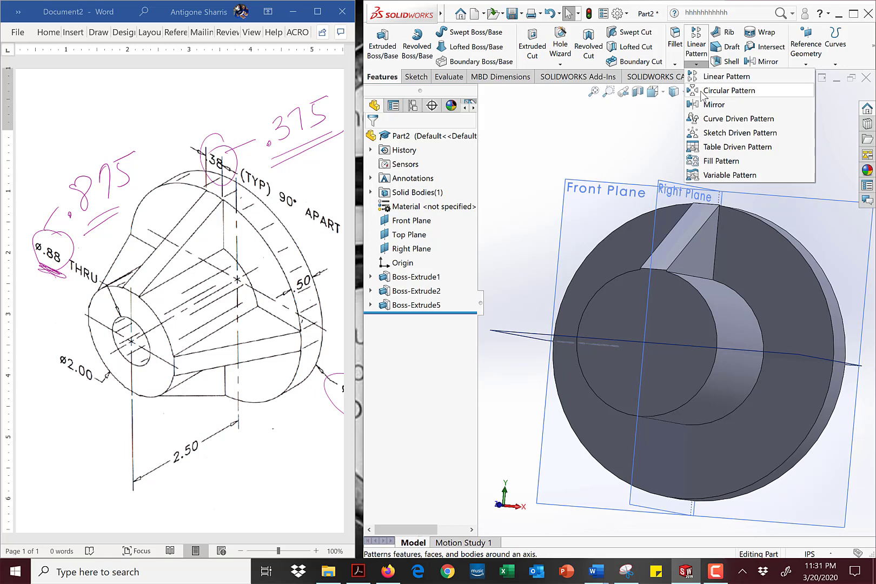
left_click(702, 92)
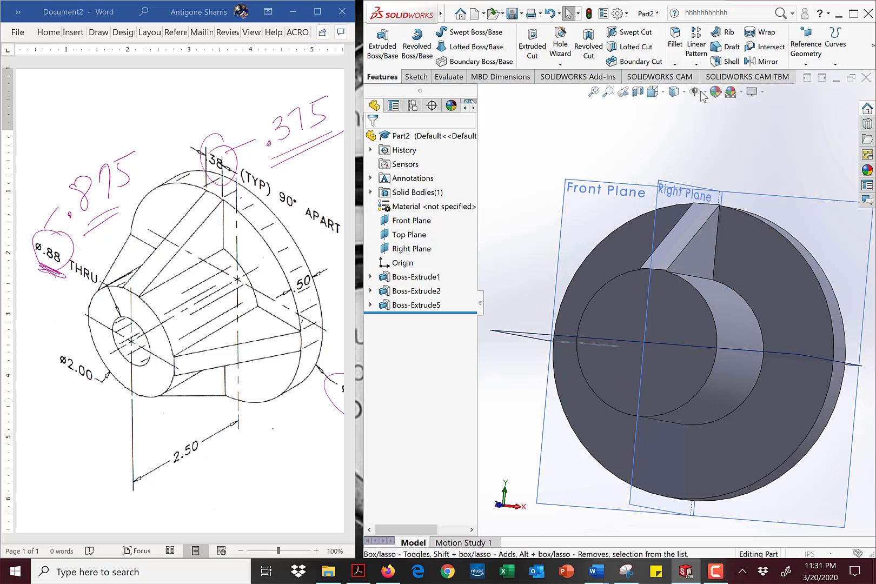
middle_click_drag(562, 161, 552, 182)
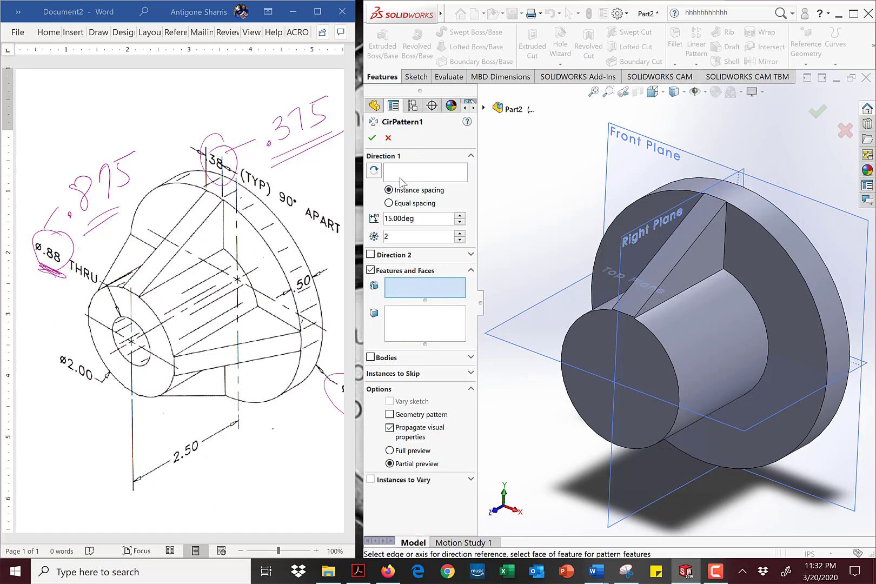
left_click(669, 257)
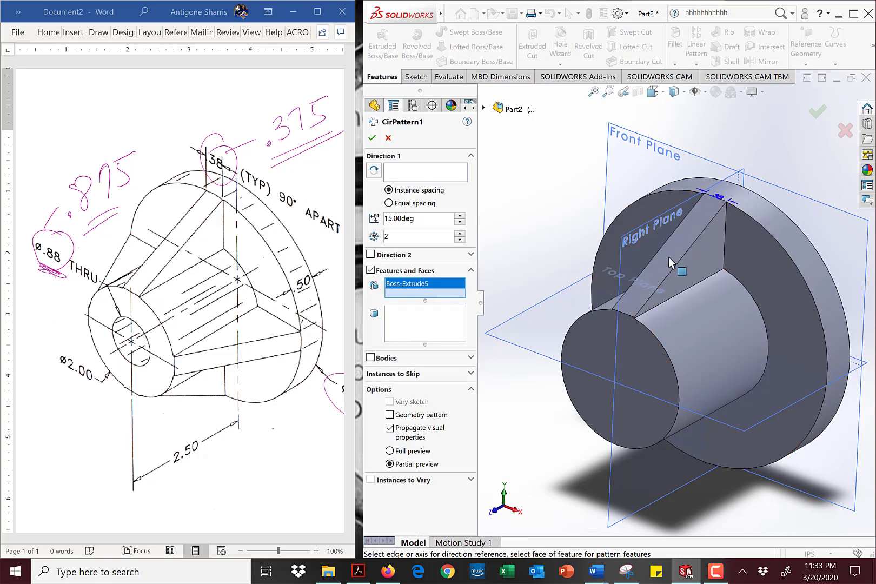
left_click(483, 109)
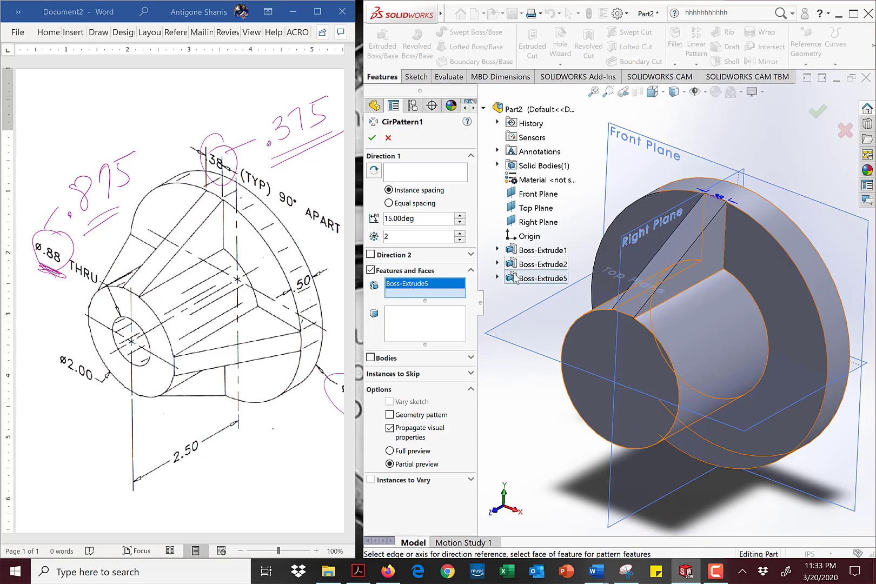
left_click(539, 277)
left_click(535, 277)
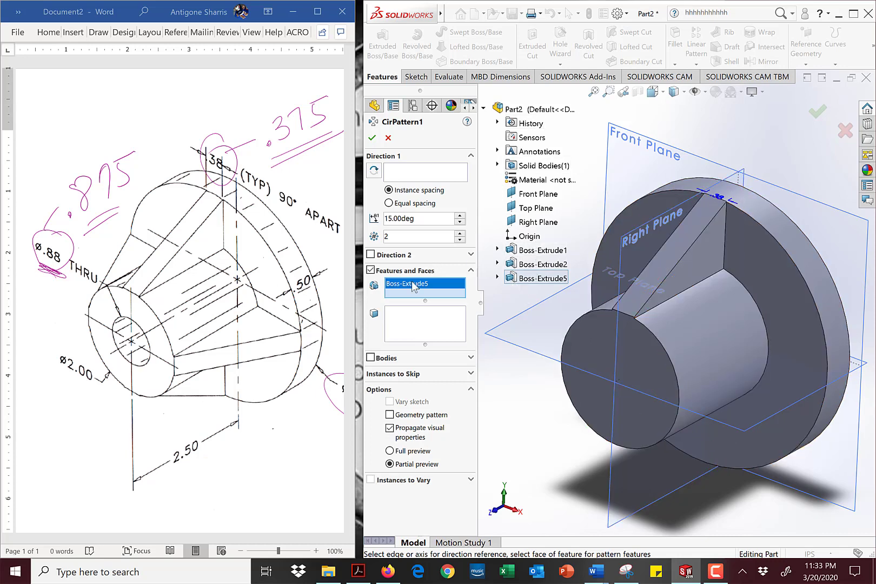
left_click(426, 173)
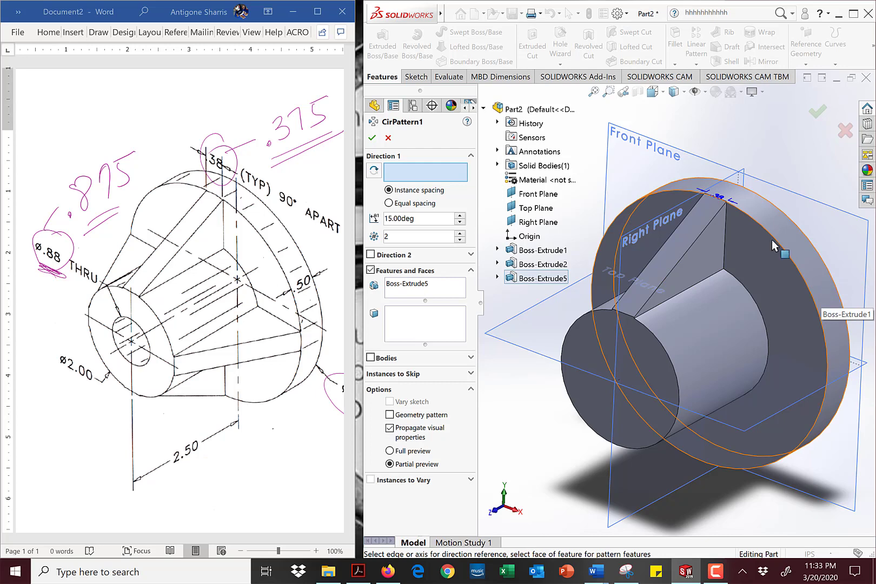
left_click(388, 137)
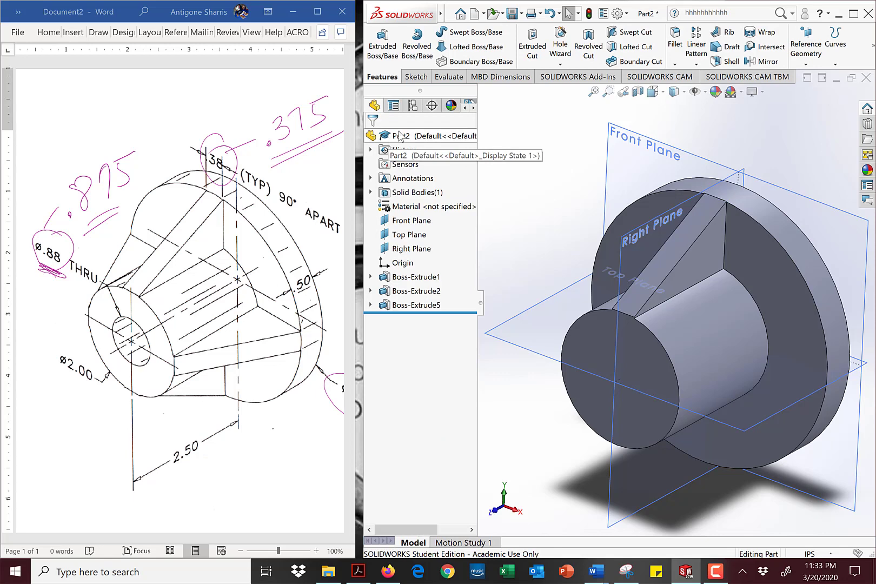
Maximize the part window and turn on the display of temporary axes
left_click(853, 13)
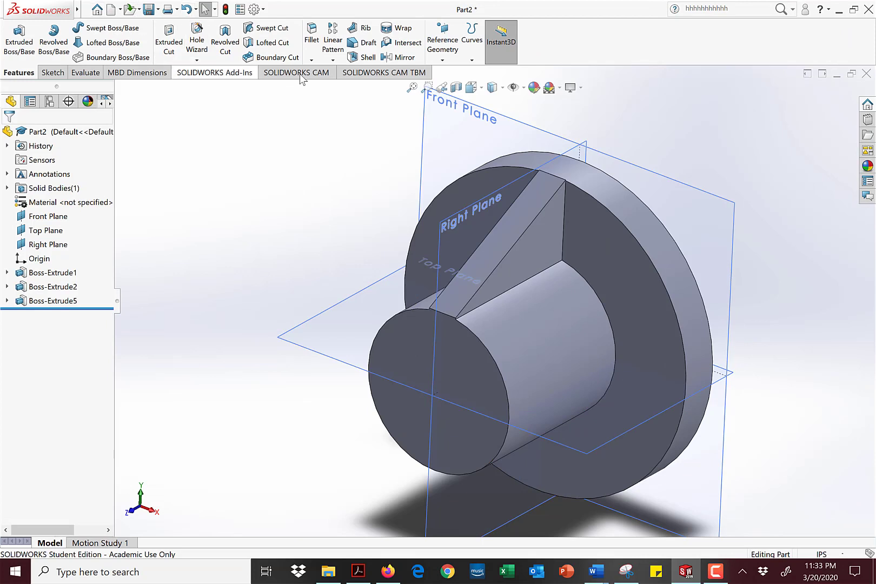
left_click(442, 60)
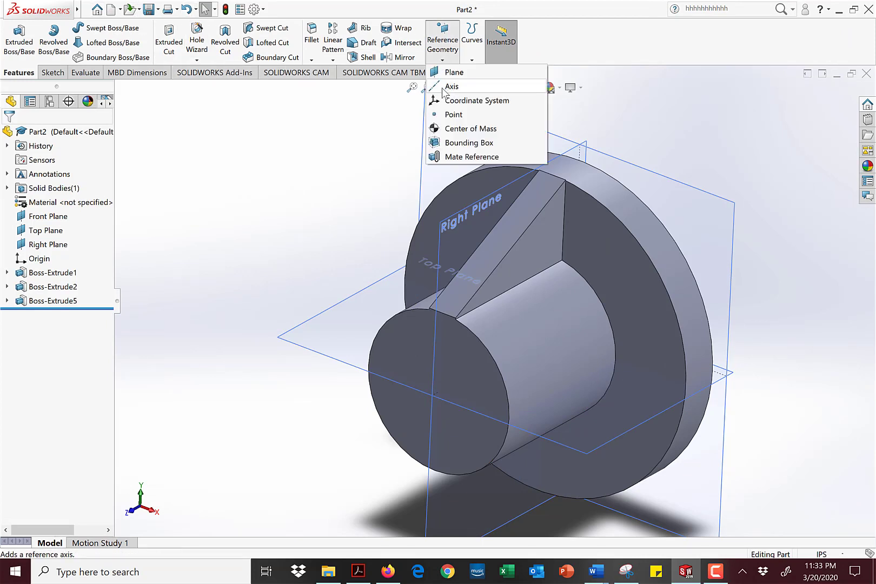
mouse_move(64, 10)
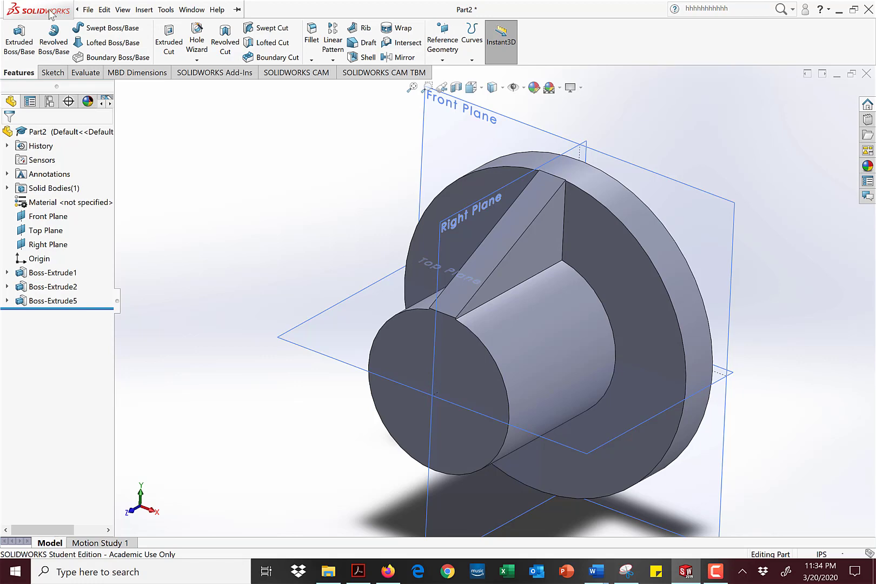
left_click(89, 10)
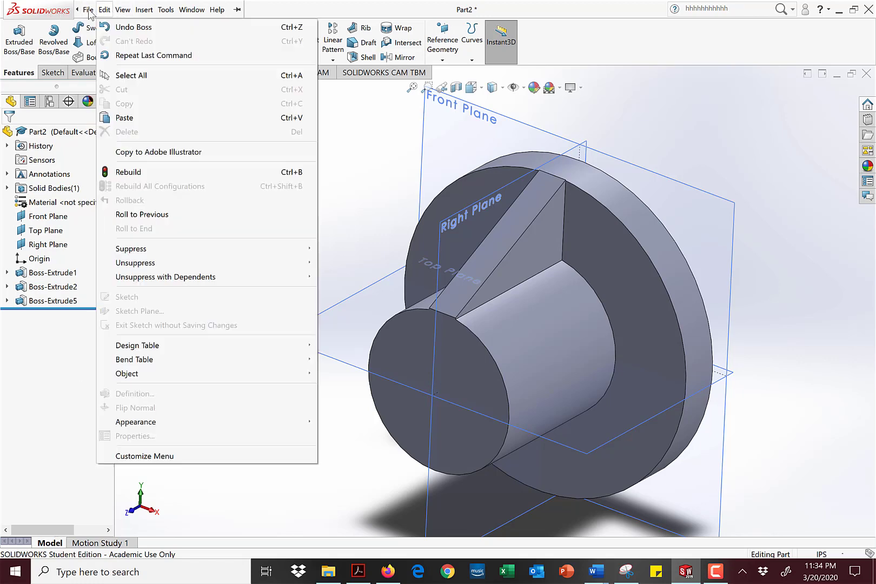
mouse_move(130, 10)
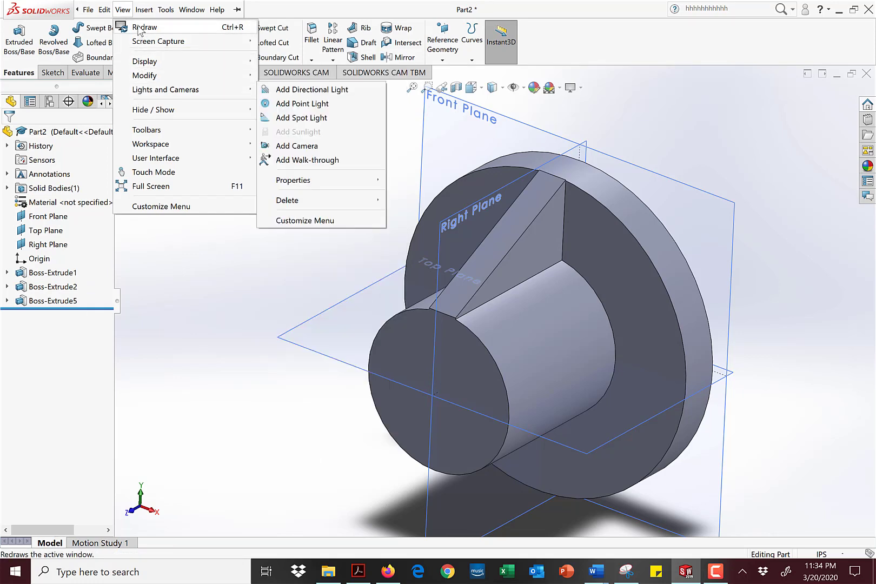
mouse_move(150, 113)
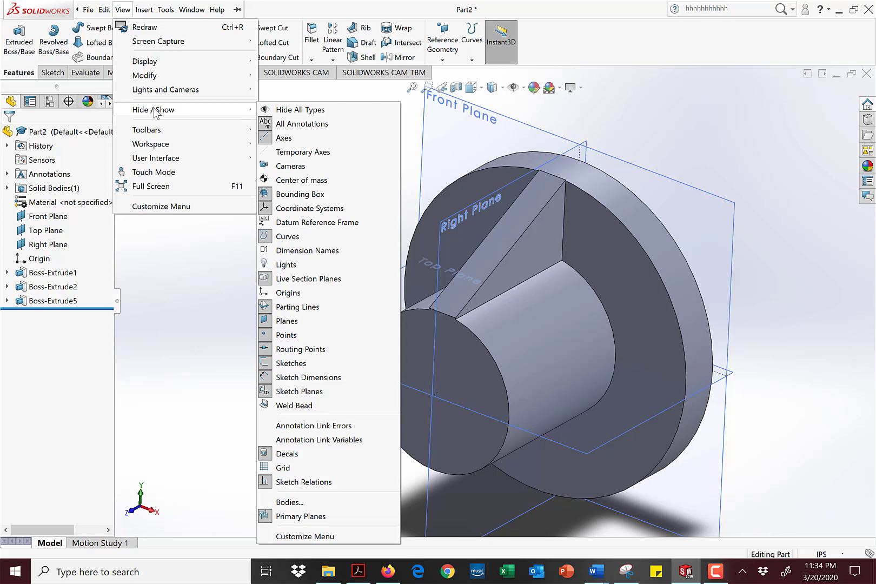
left_click(282, 155)
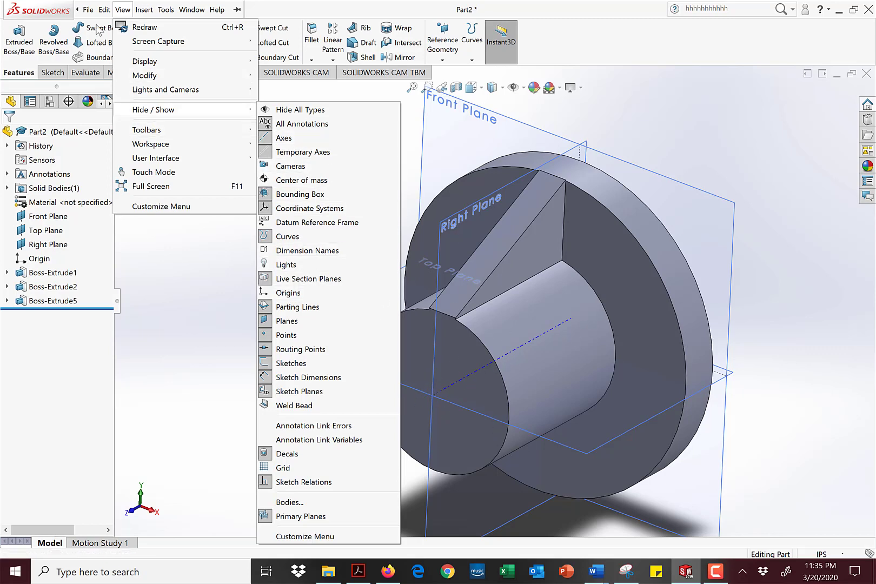
left_click(196, 269)
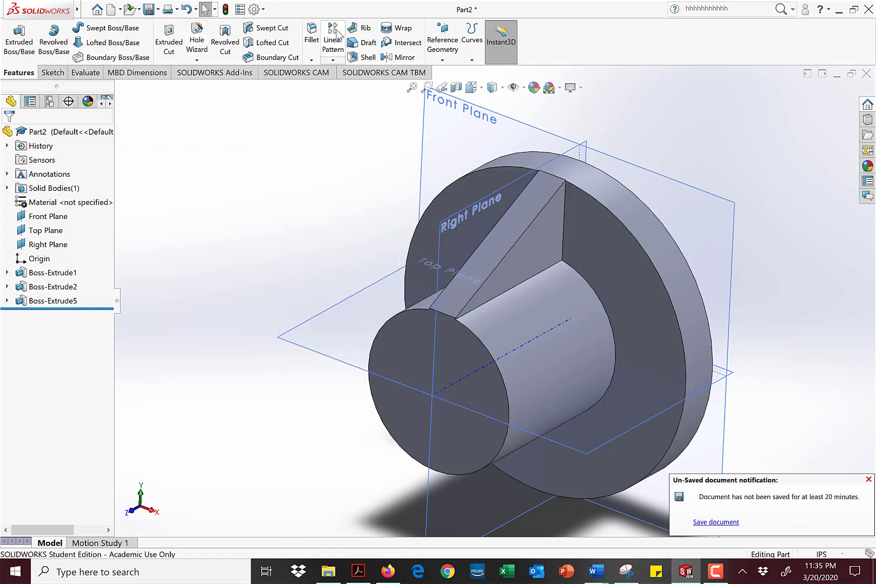
Set up a circular pattern of the rib, trying the temporary axis before using the flange's outer cylindrical face as rotation reference
left_click(332, 60)
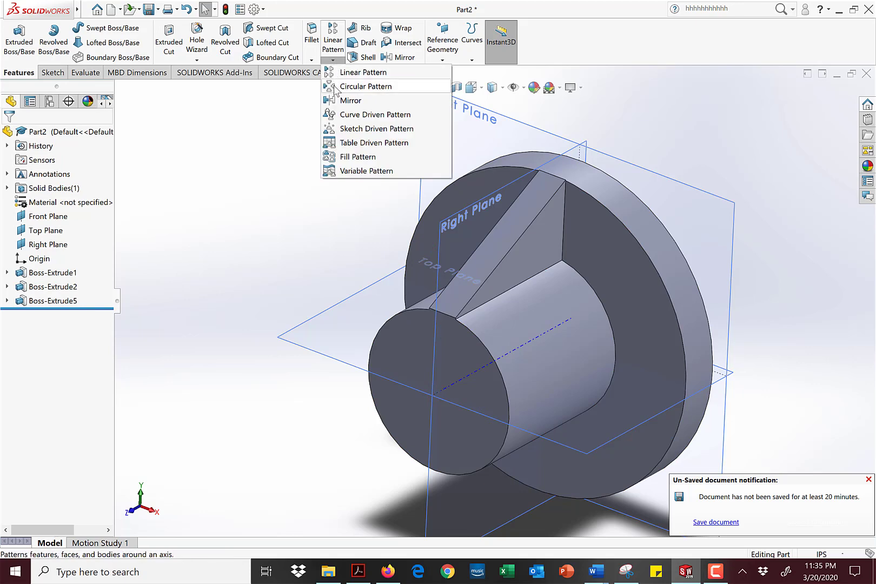
left_click(335, 86)
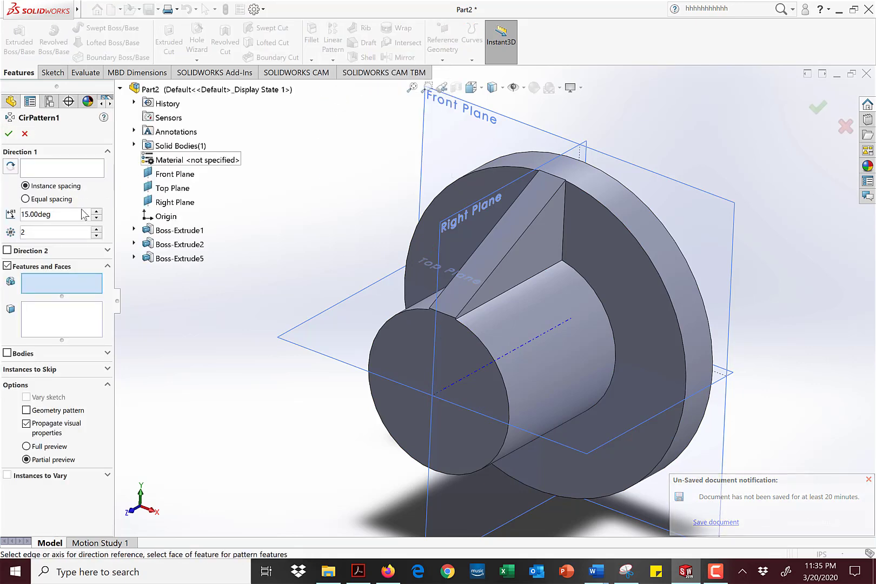
left_click(519, 235)
left_click(70, 166)
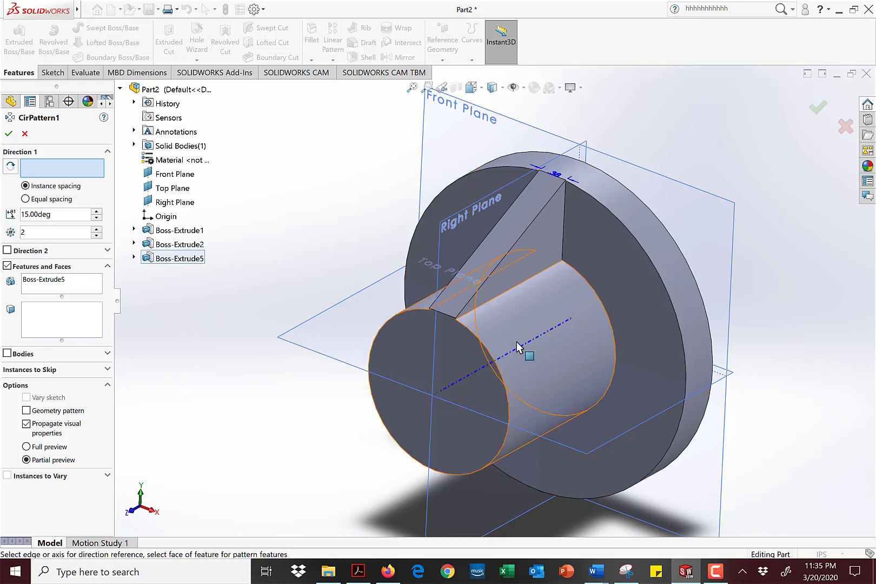
left_click(471, 376)
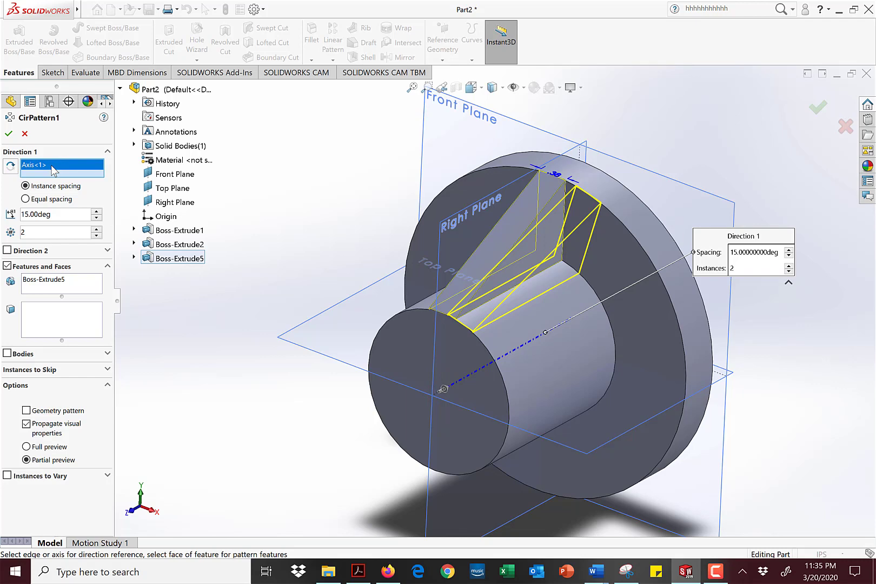
left_click(651, 229)
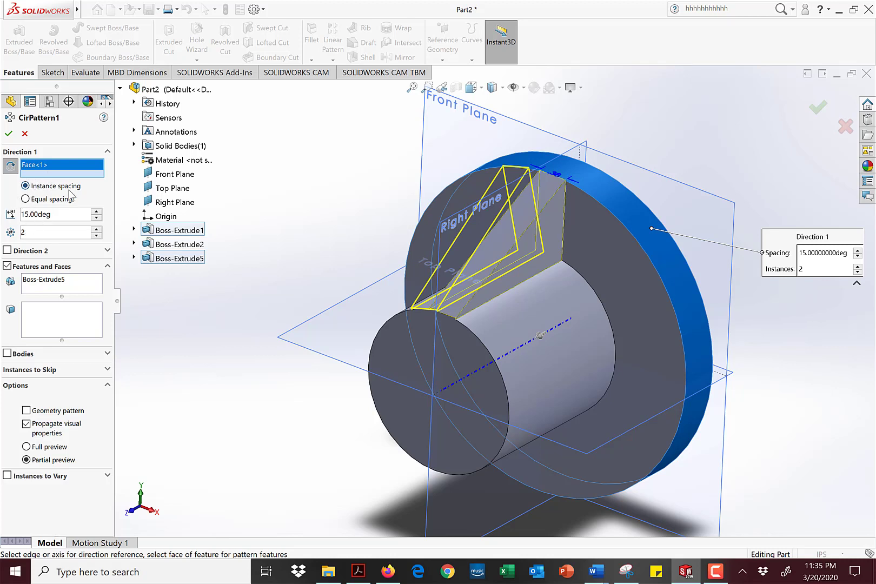
Set the rib pattern to equal spacing over 360° with 4 instances
left_click(25, 200)
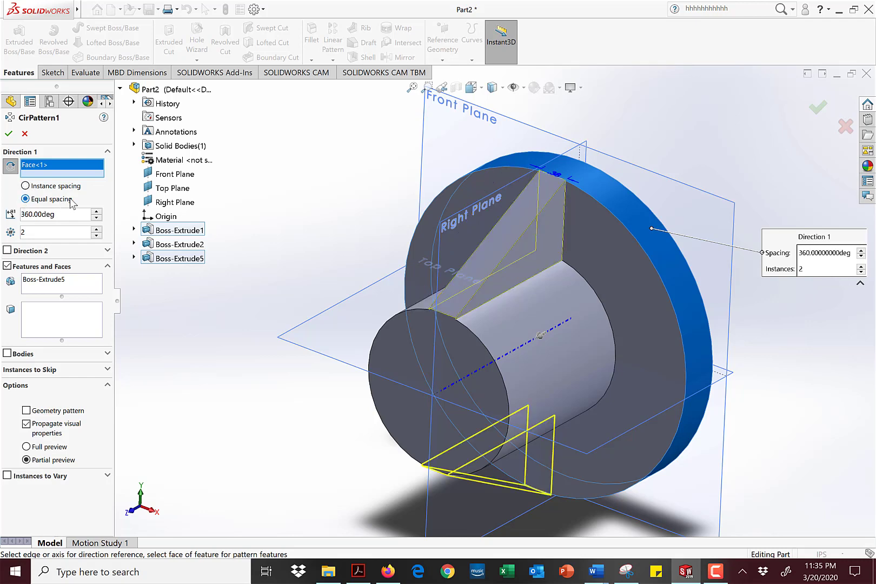
left_click_drag(43, 232, 3, 237)
type("4")
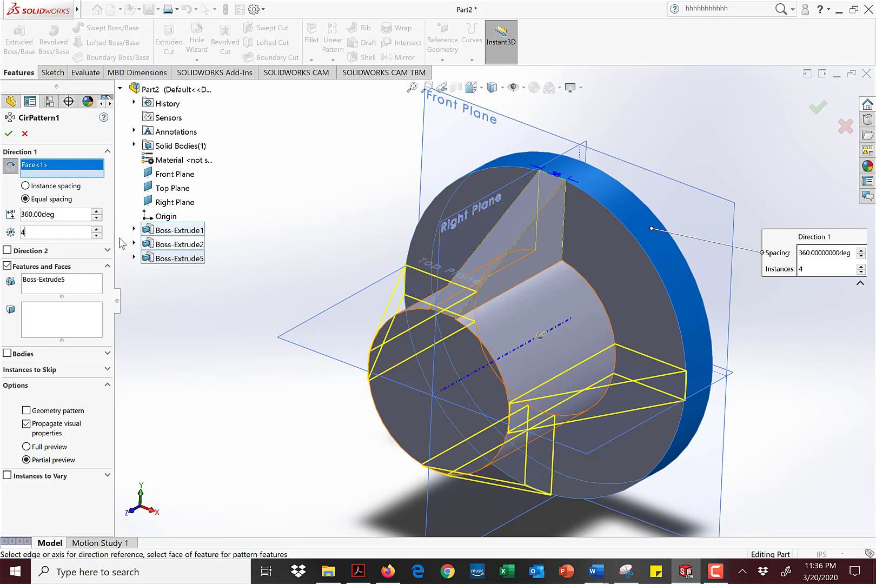
Switch the rib pattern to instance spacing with an angle of 90° between instances
left_click(25, 186)
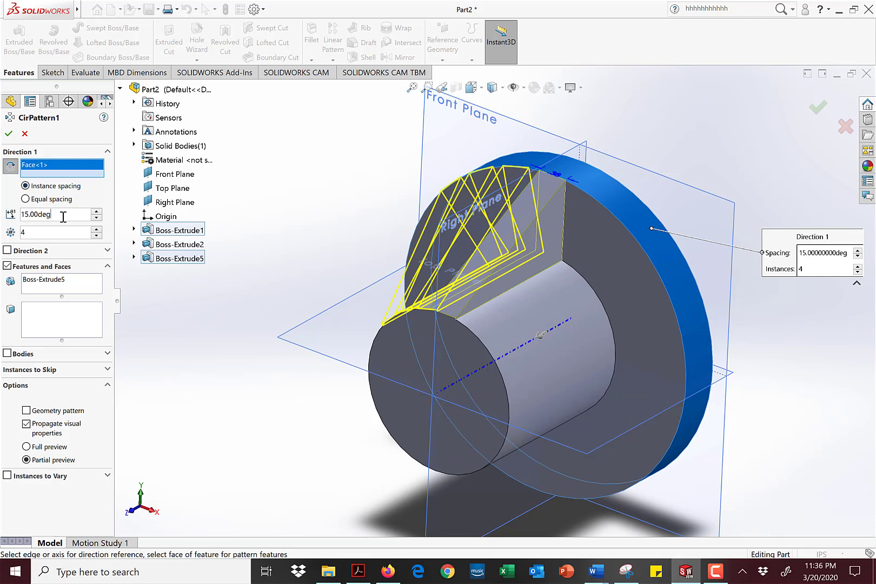
left_click_drag(61, 216, 4, 212)
type("90")
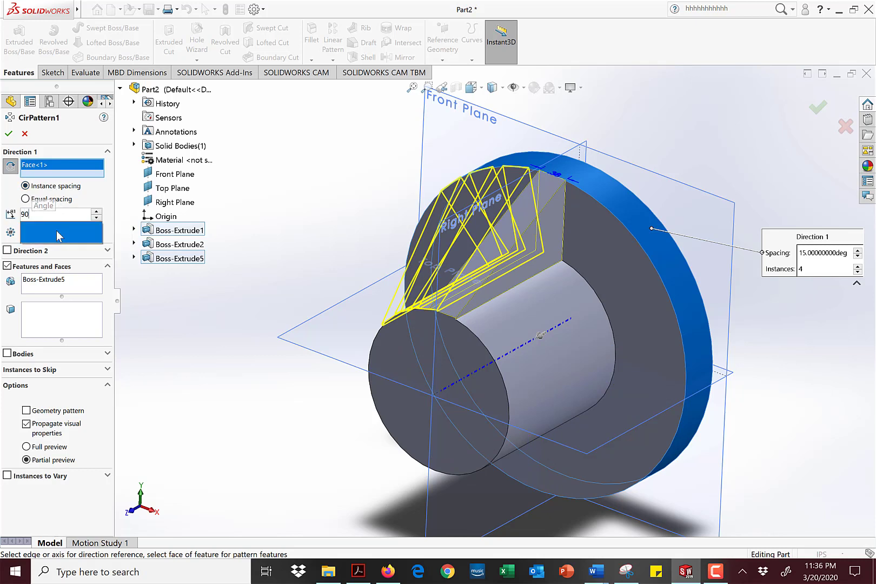
left_click(78, 252)
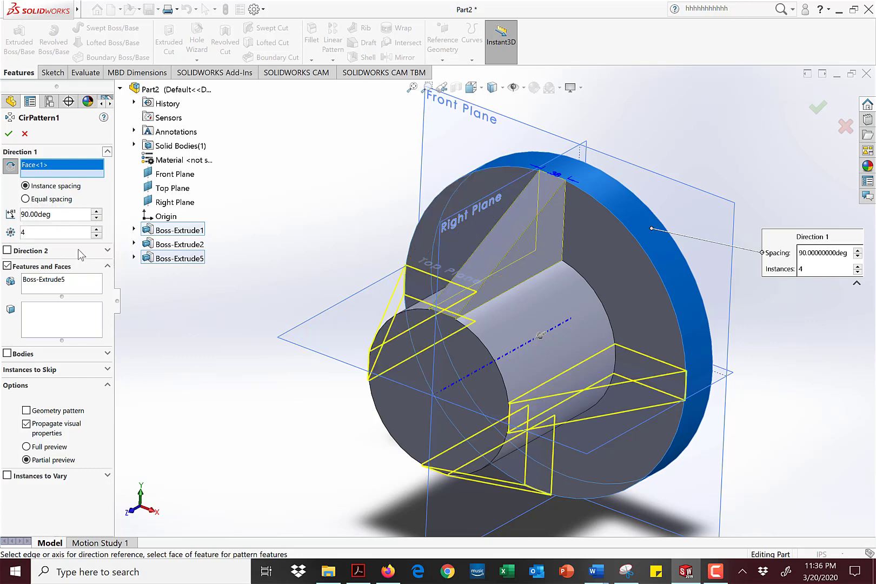
left_click(45, 236)
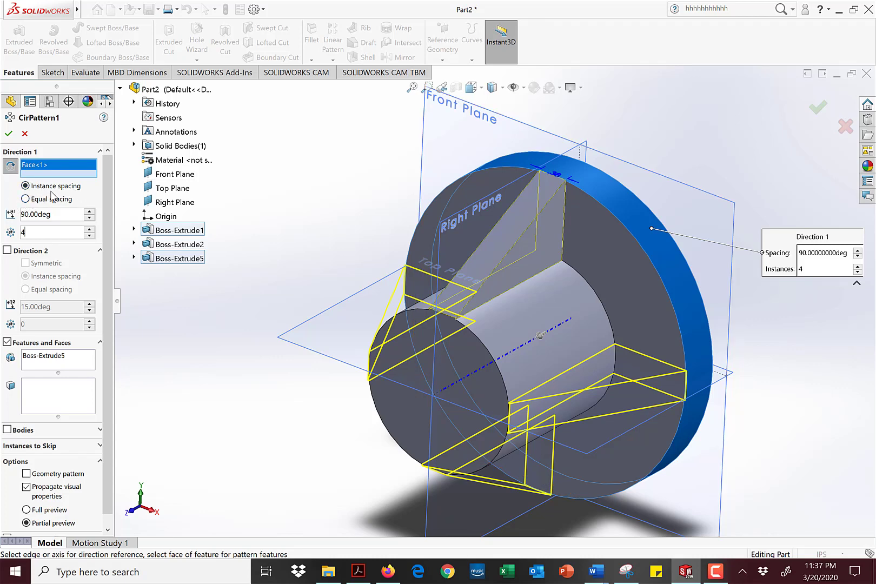
Try instance spacing with 92° between the four rib instances in the circular pattern
left_click(26, 199)
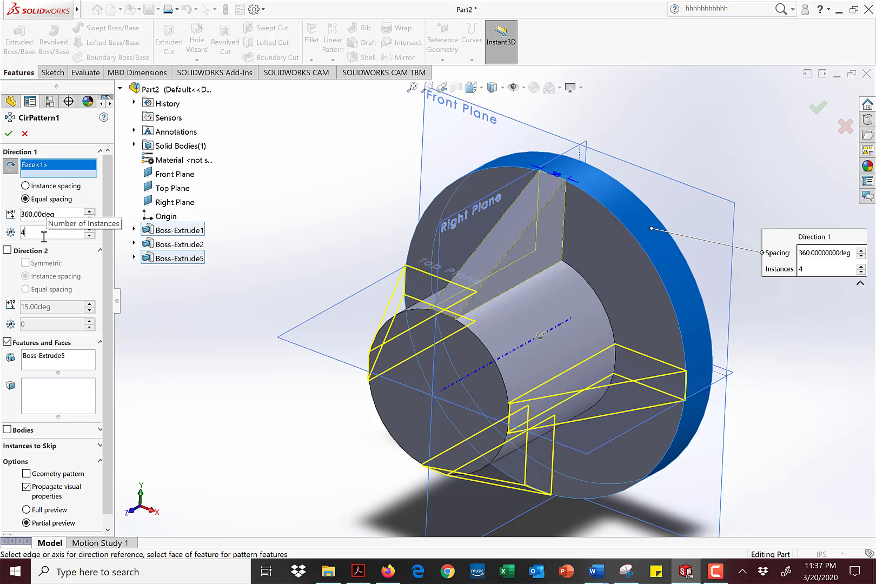
left_click(25, 186)
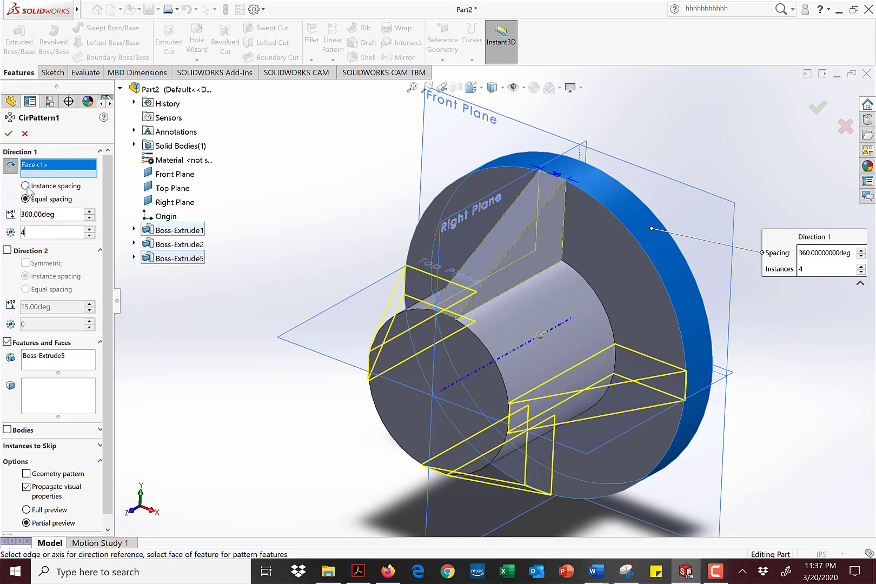
left_click_drag(55, 215, 3, 216)
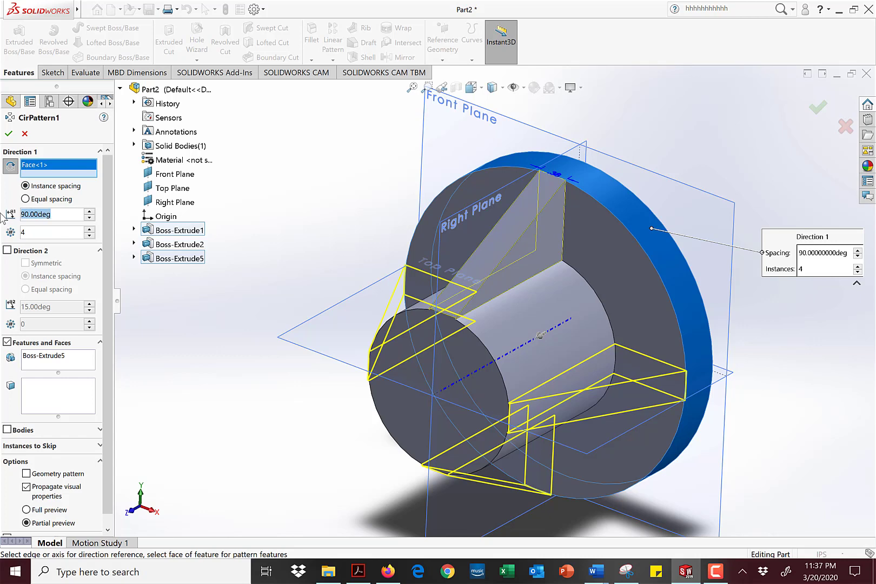
type("92")
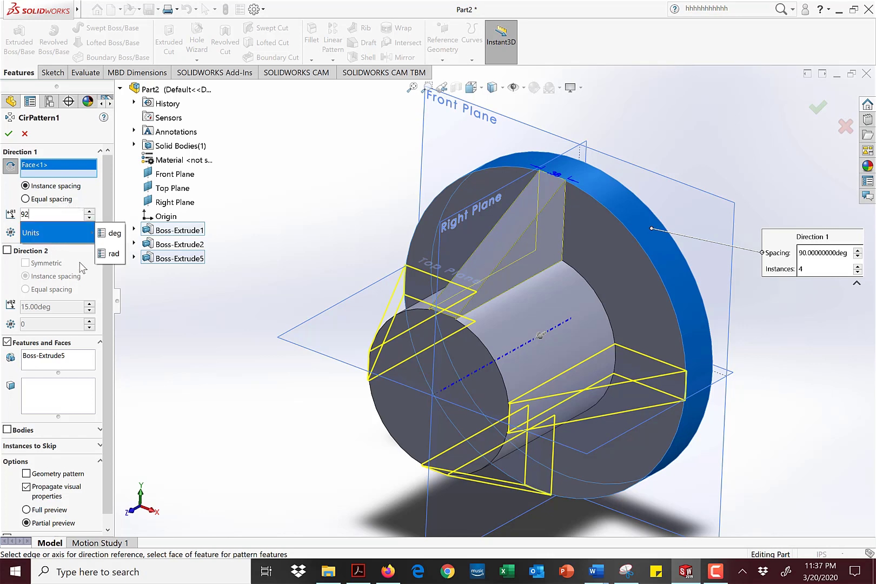
left_click(46, 233)
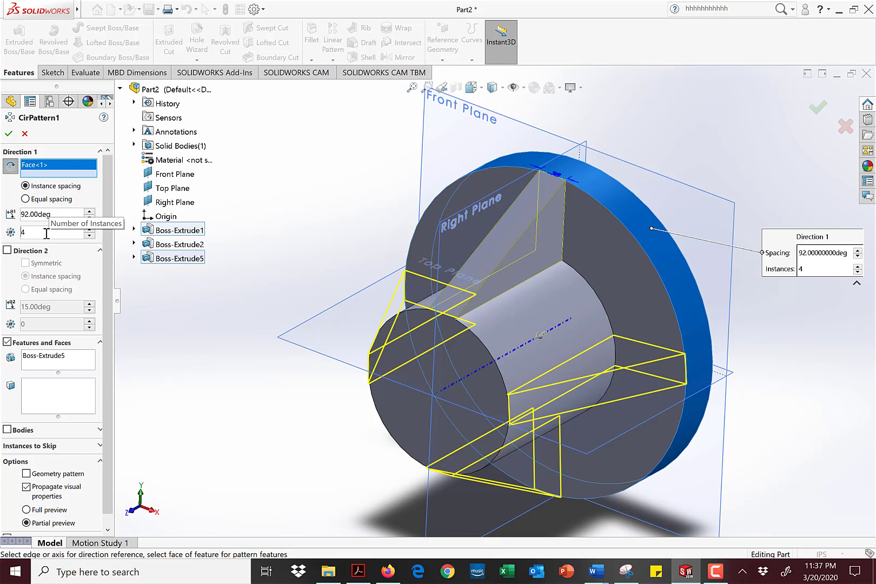
Switch the rib pattern back to equal spacing over 360° with 4 instances and create the circular pattern
left_click(25, 198)
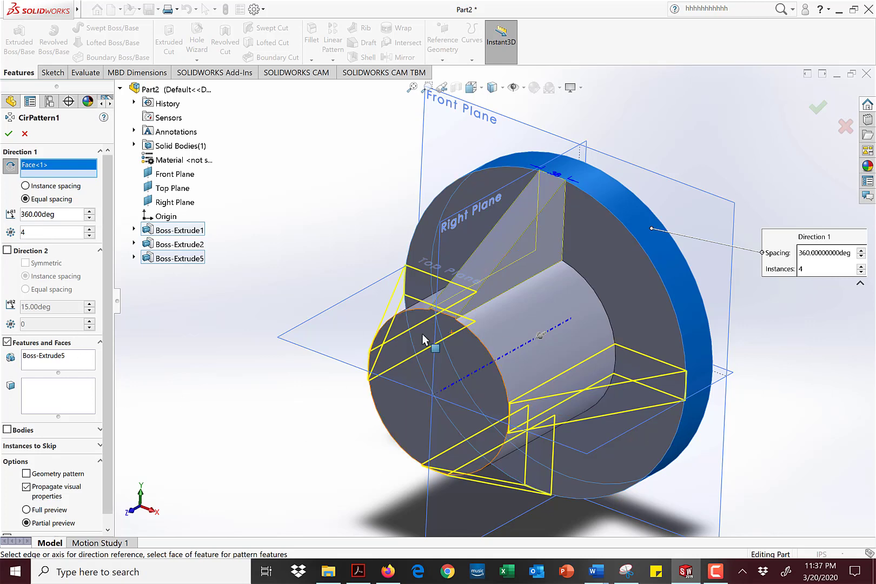
left_click(7, 135)
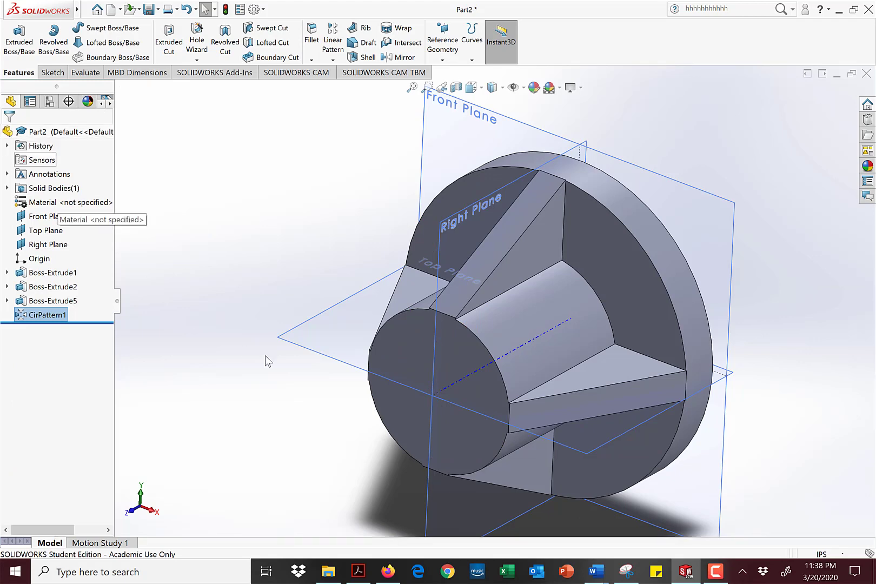
Examine where the original rib's outer end meets the flange's rim, viewed closely from the flange's back side
middle_click_drag(220, 329, 235, 285)
middle_click_drag(566, 333, 503, 194)
scroll(490, 274, "down", 6)
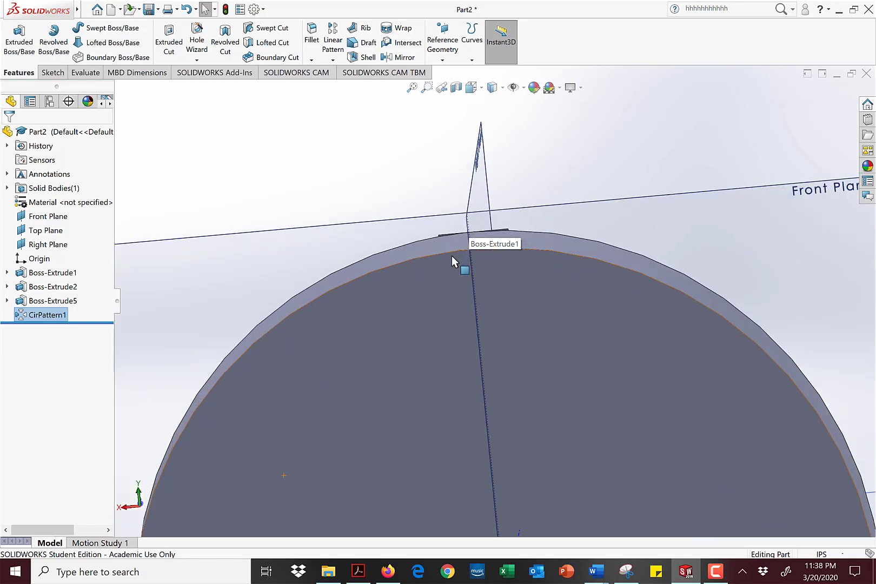
scroll(453, 236, "down", 5)
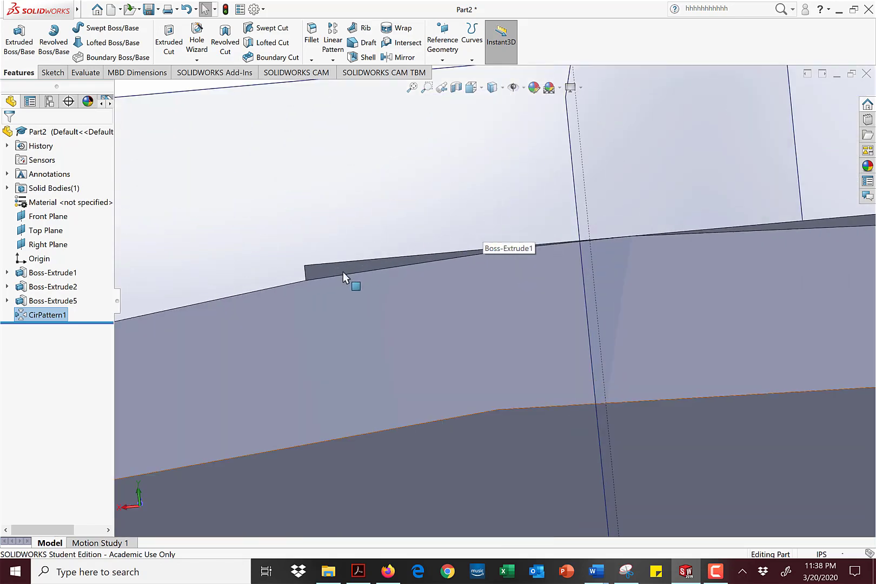
double_click(344, 267)
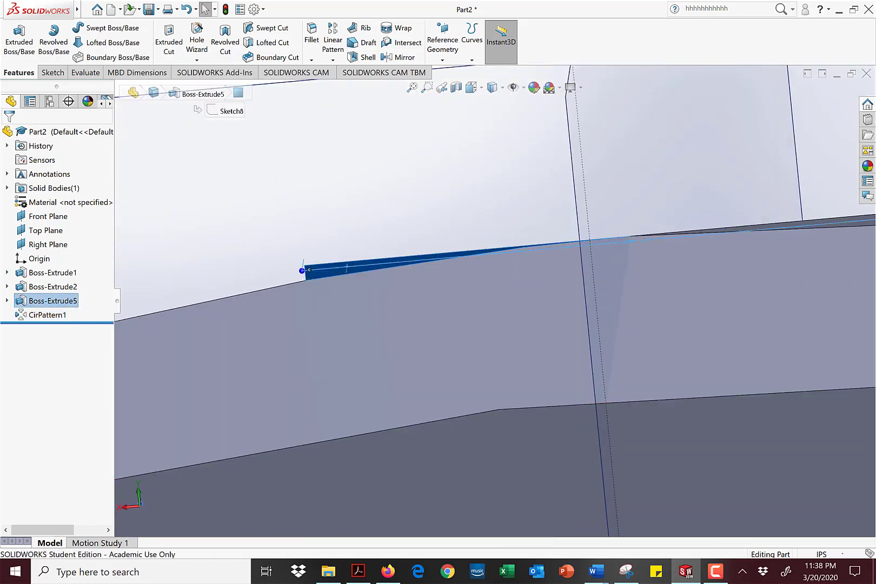
scroll(435, 229, "up", 3)
left_click(440, 228)
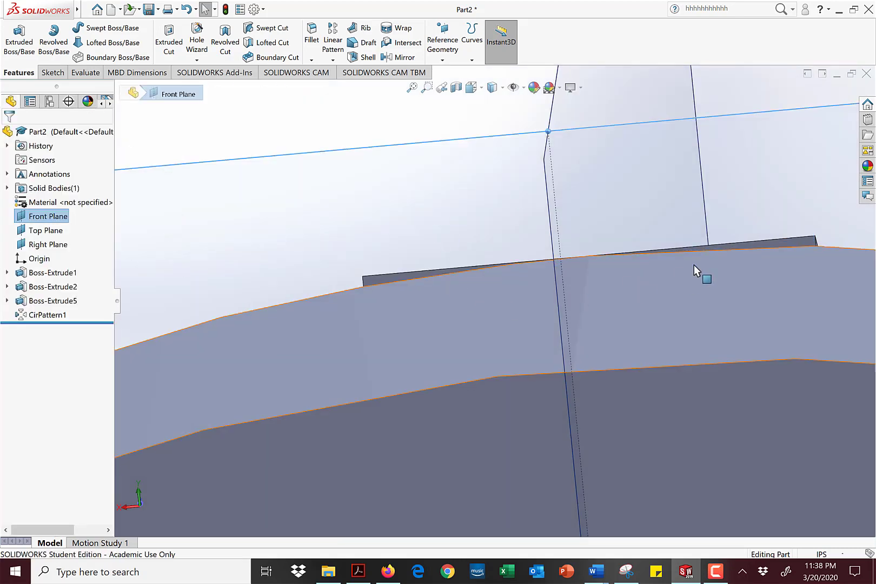
left_click(774, 243)
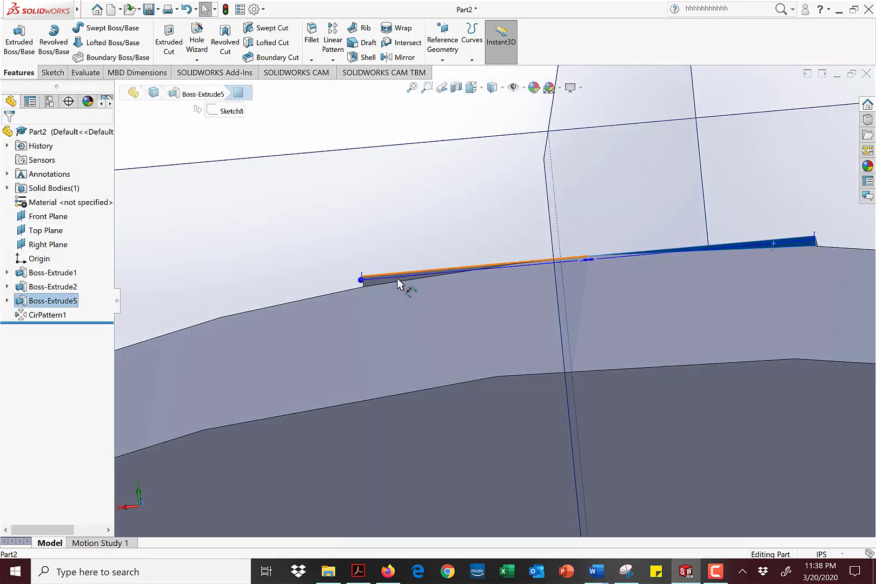
scroll(412, 299, "up", 10)
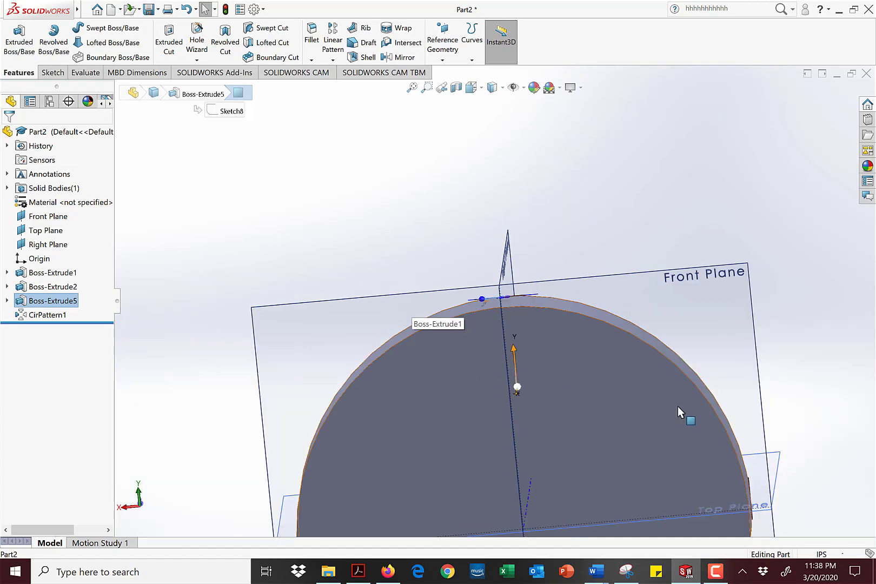
Examine how the patterned rib near the Top Plane's edge meets the flange's rim
scroll(627, 430, "down", 10)
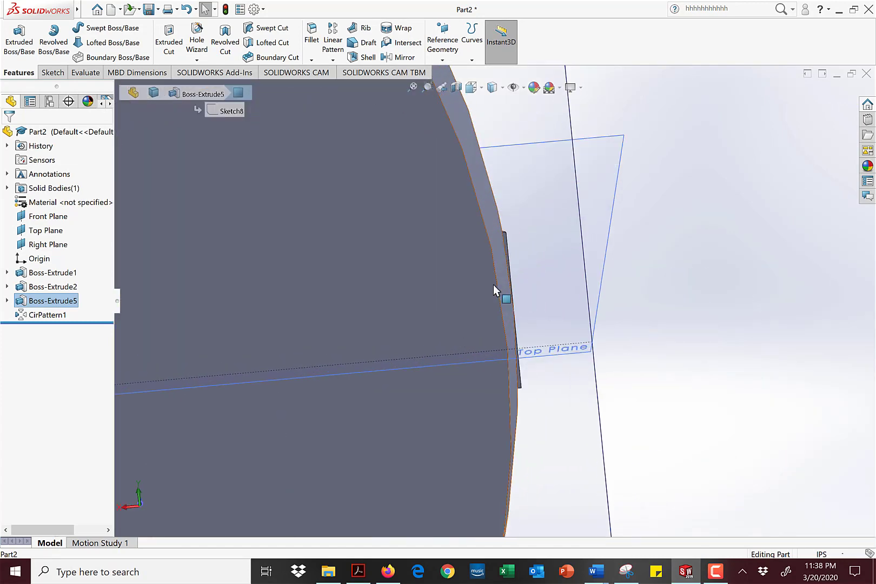
left_click(504, 208)
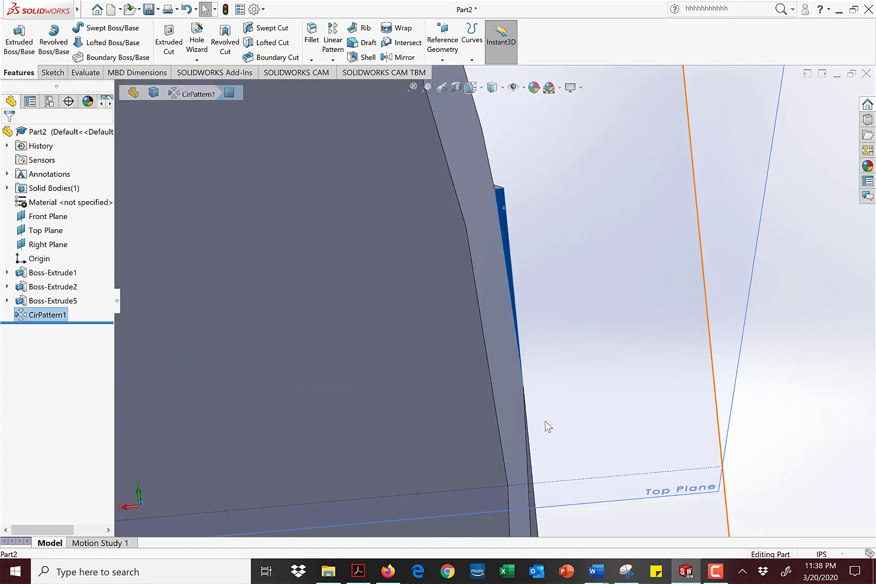
scroll(543, 441, "down", 2)
scroll(543, 440, "up", 5)
scroll(529, 463, "down", 4)
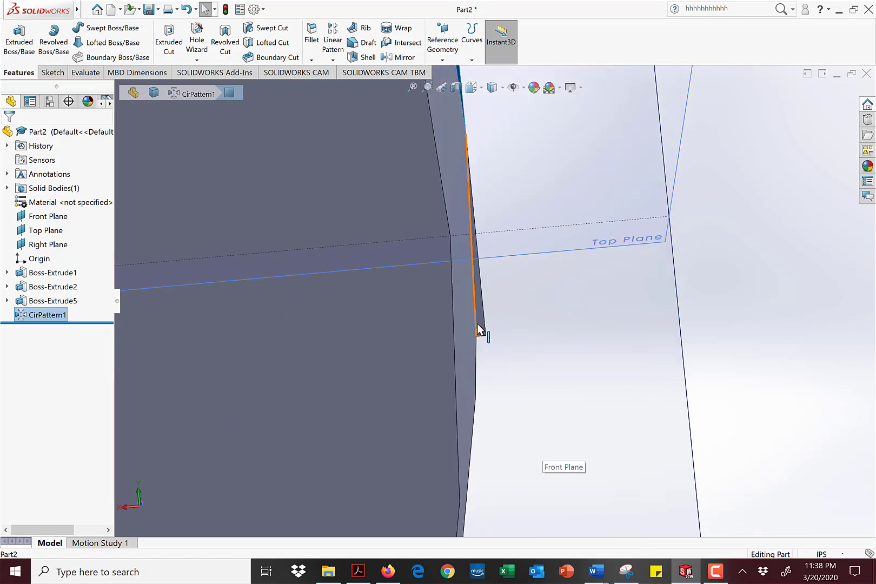
scroll(491, 343, "up", 10)
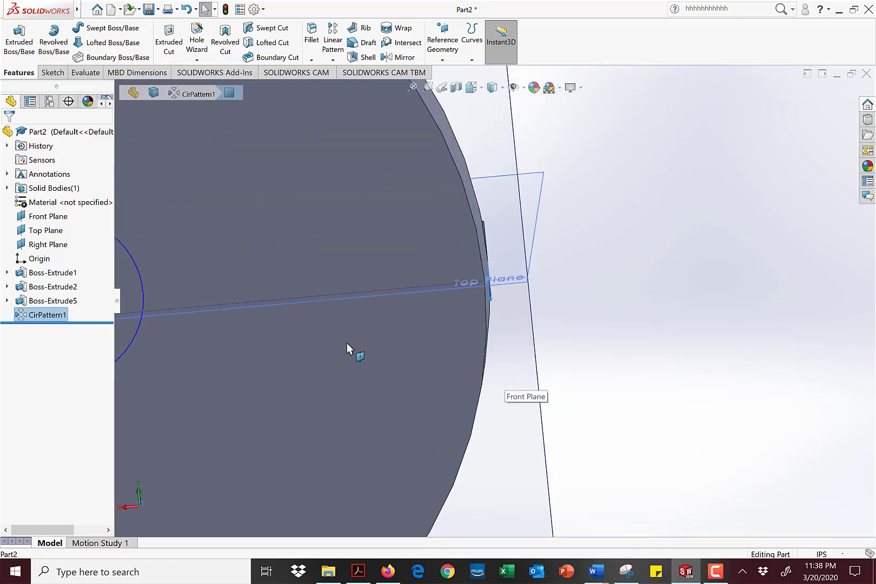
Inspect the patterned rib on the opposite side of the hub, especially its outer end against the flange's rim
scroll(281, 349, "up", 3)
scroll(379, 349, "down", 5)
mouse_move(431, 346)
middle_mouse_down()
mouse_move(464, 339)
mouse_move(444, 336)
middle_mouse_up()
left_click(295, 330)
scroll(353, 240, "down", 6)
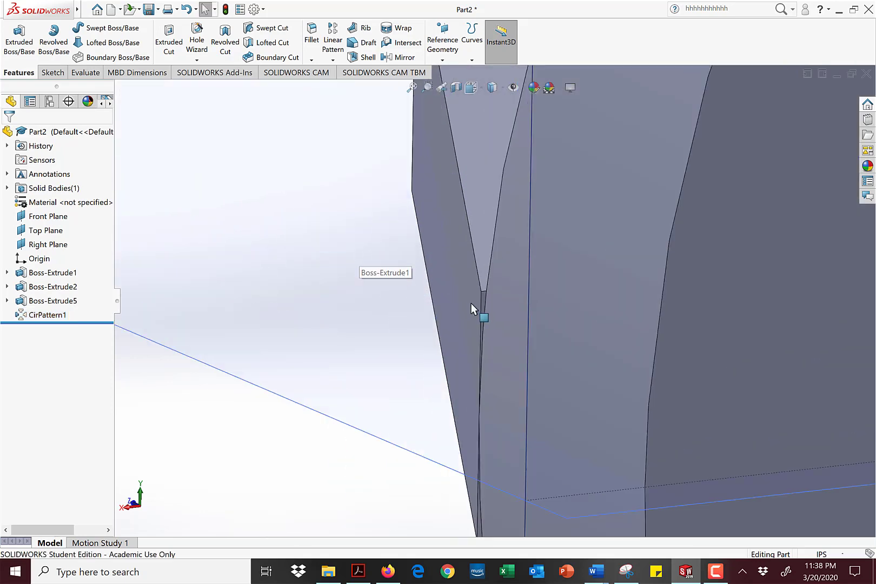
scroll(475, 373, "up", 8)
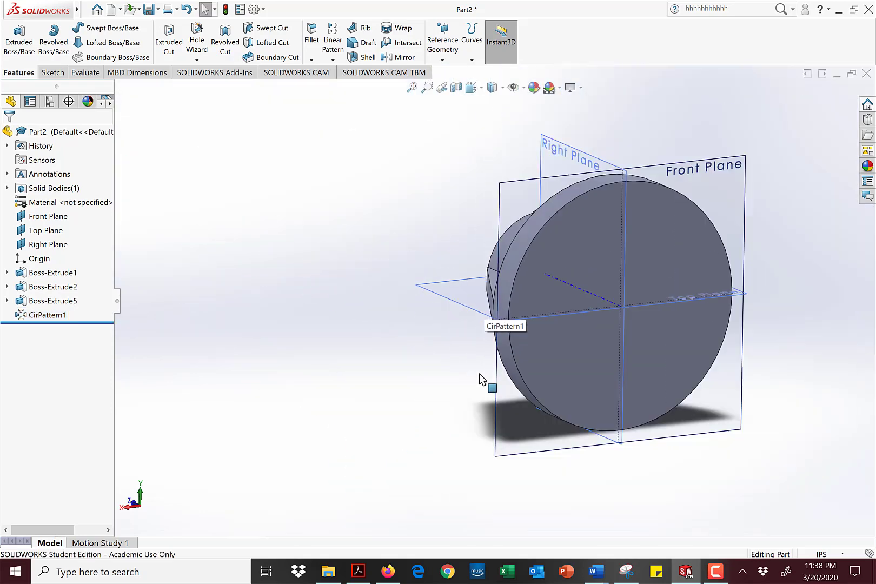
middle_click_drag(591, 380, 652, 374)
middle_click_drag(688, 410, 685, 420)
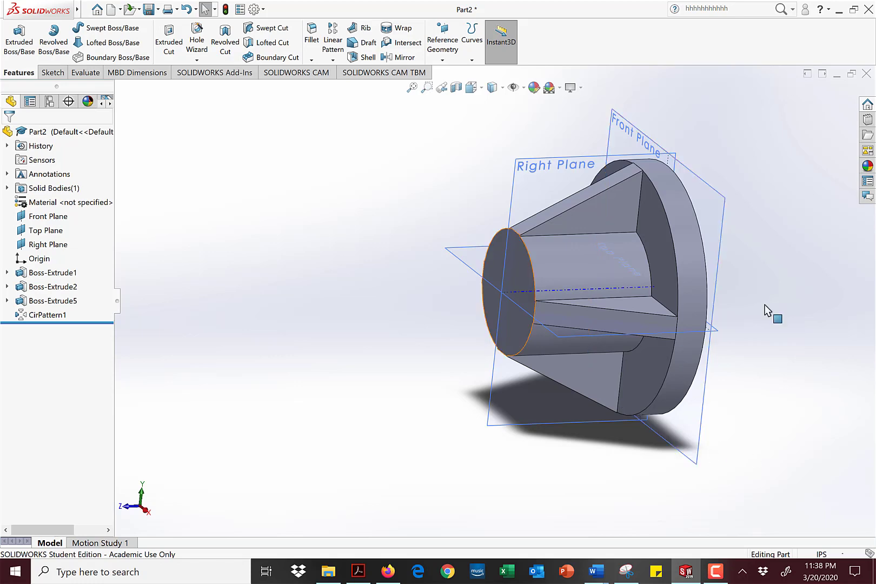
scroll(705, 363, "down", 5)
scroll(689, 371, "down", 6)
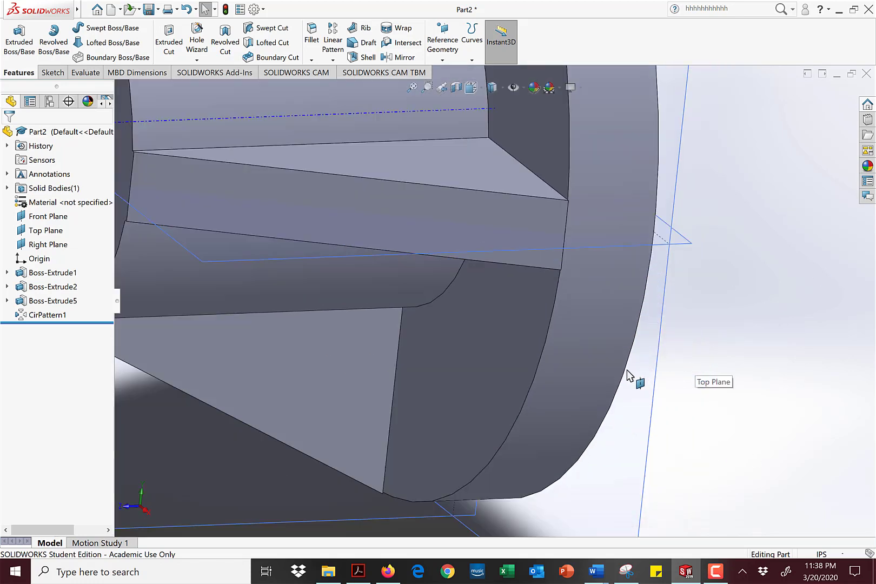
scroll(512, 214, "down", 5)
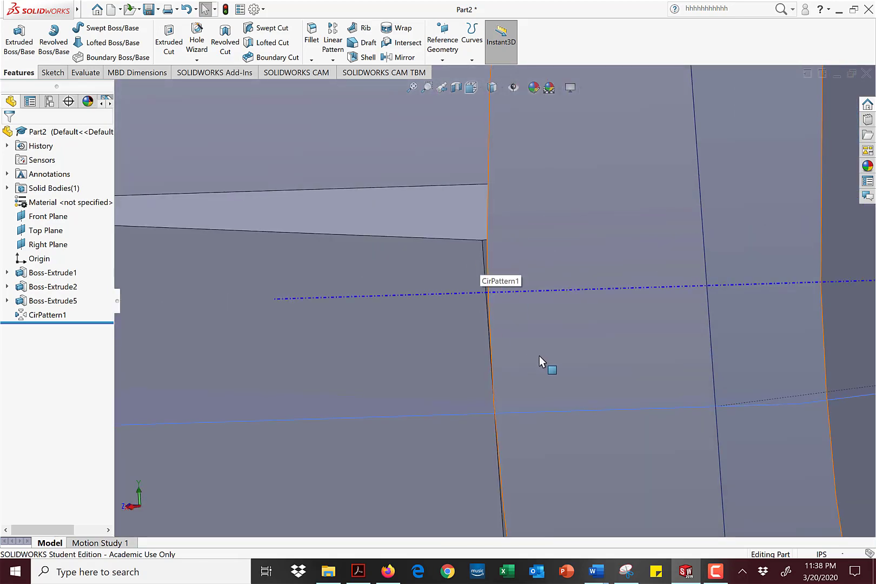
scroll(551, 351, "up", 5)
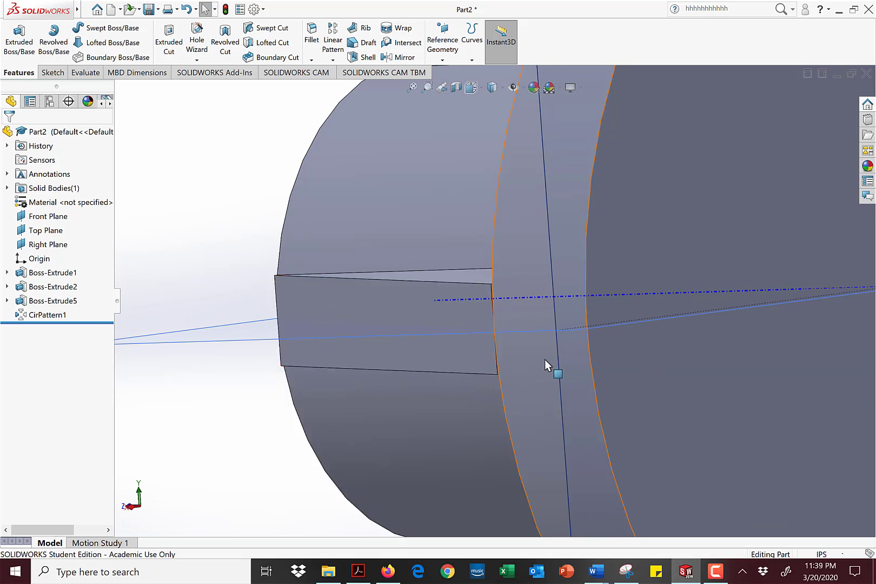
Inspect the flange's flat back face and circular edge along with the ribs around the hub from several angles
middle_click_drag(546, 358, 659, 204)
scroll(597, 339, "up", 3)
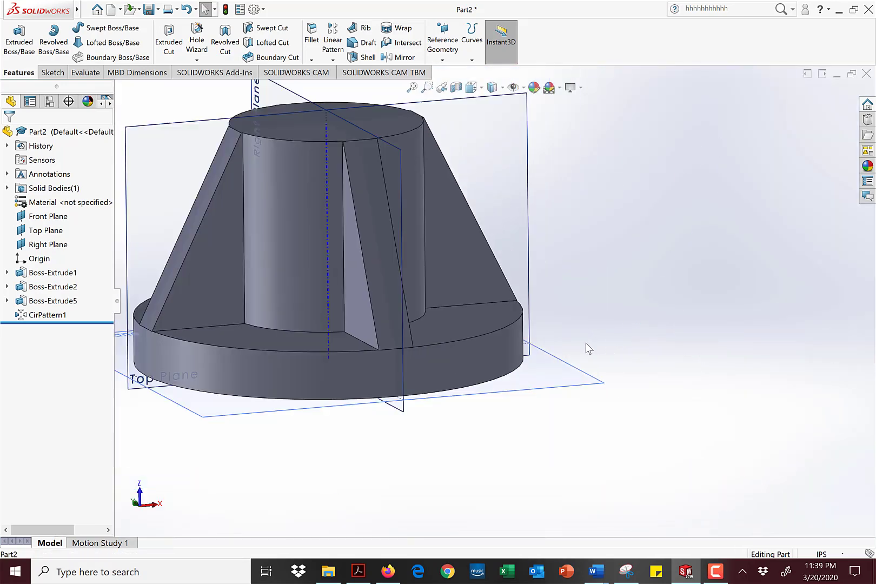
middle_click_drag(466, 338, 435, 293)
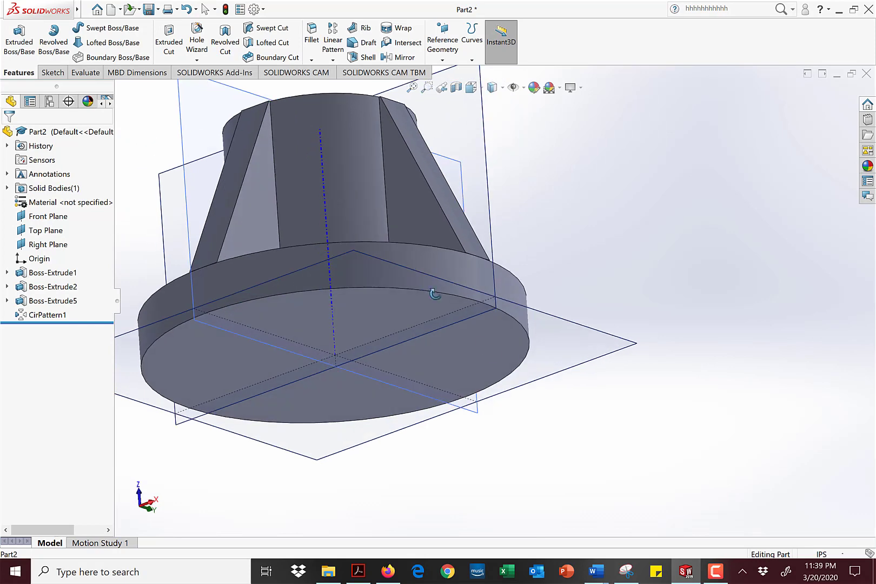
scroll(480, 346, "down", 3)
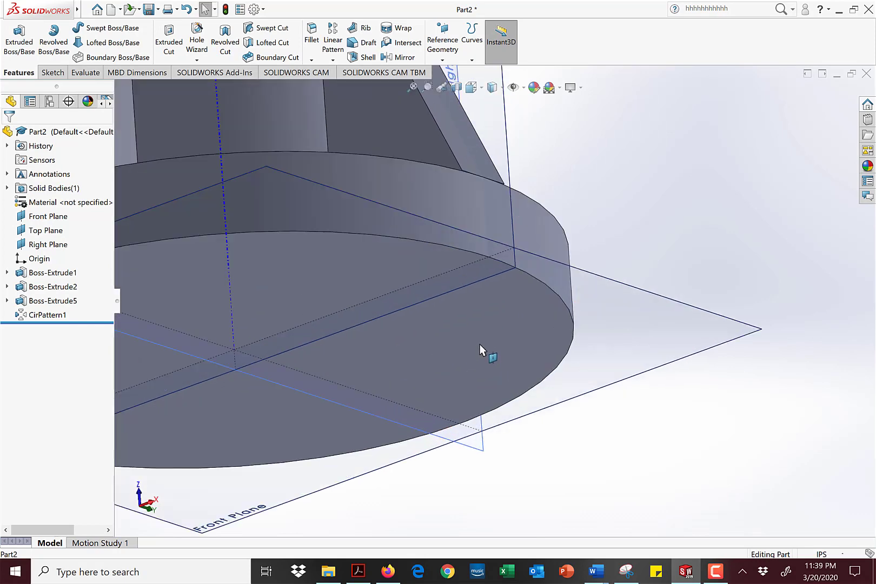
left_click(437, 244)
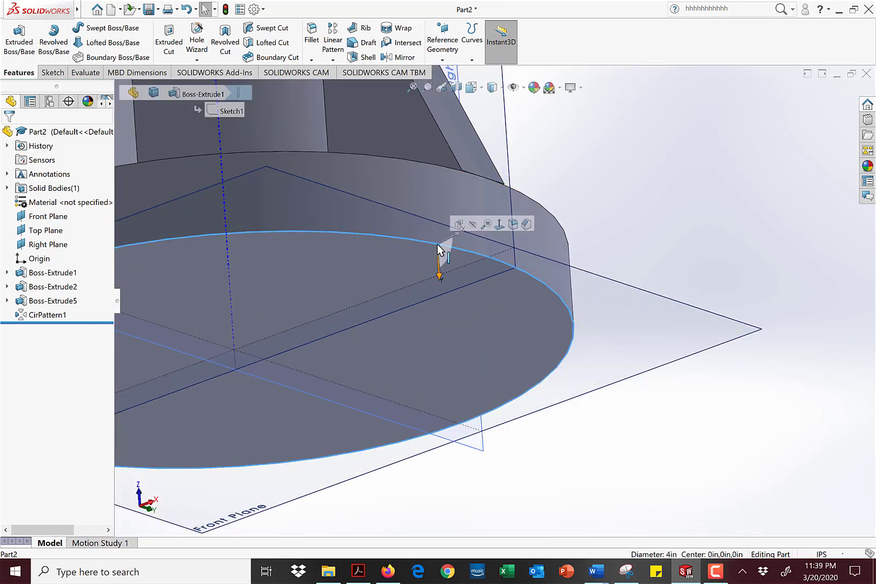
left_click(644, 440)
scroll(642, 442, "up", 2)
middle_click_drag(642, 442, 691, 425)
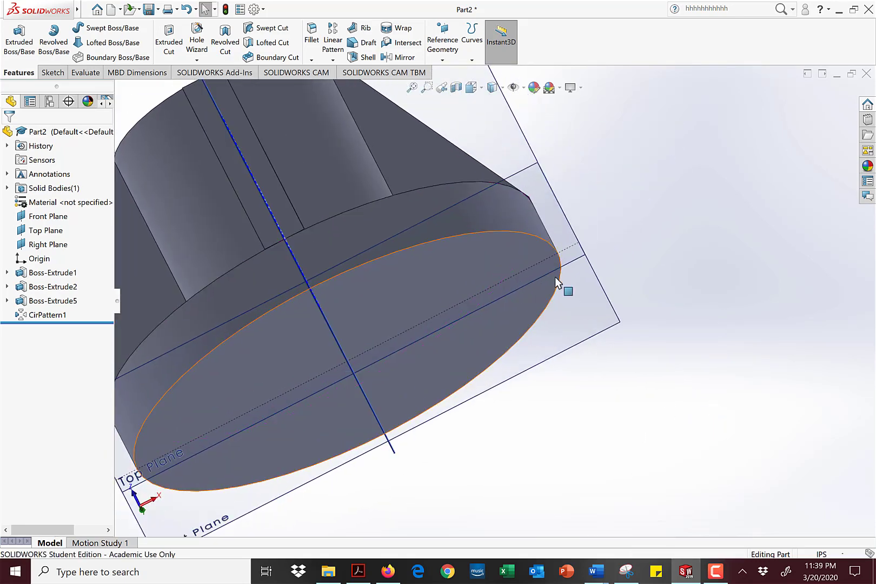
scroll(409, 253, "up", 4)
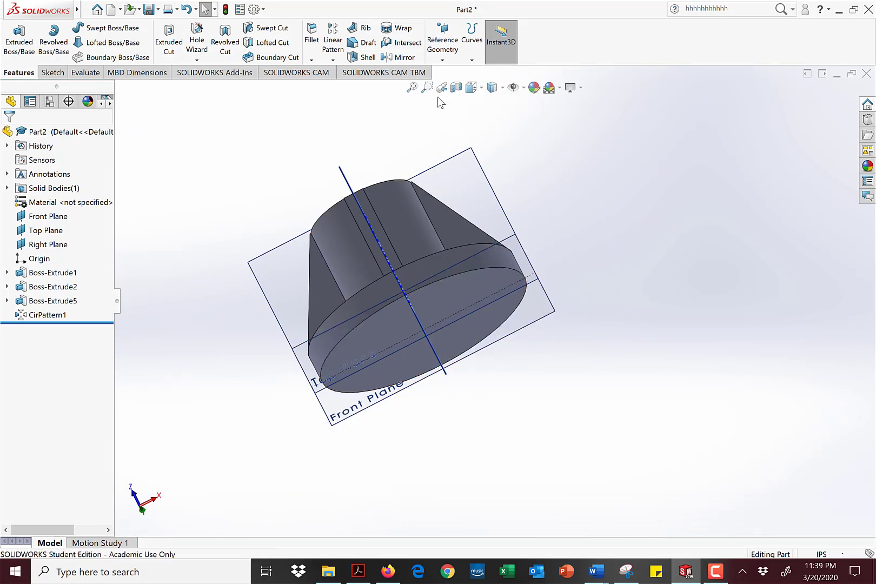
scroll(460, 286, "down", 3)
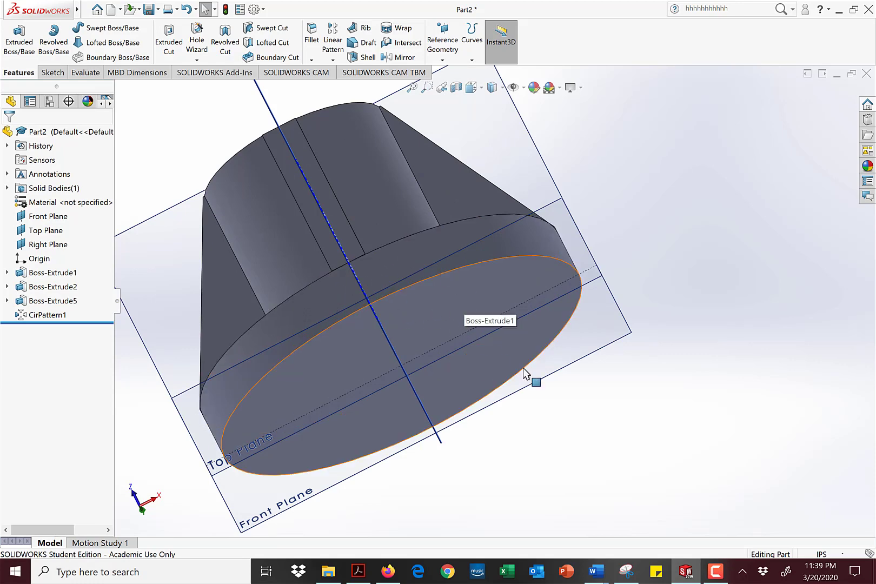
middle_click_drag(579, 408, 518, 396)
left_click(457, 238)
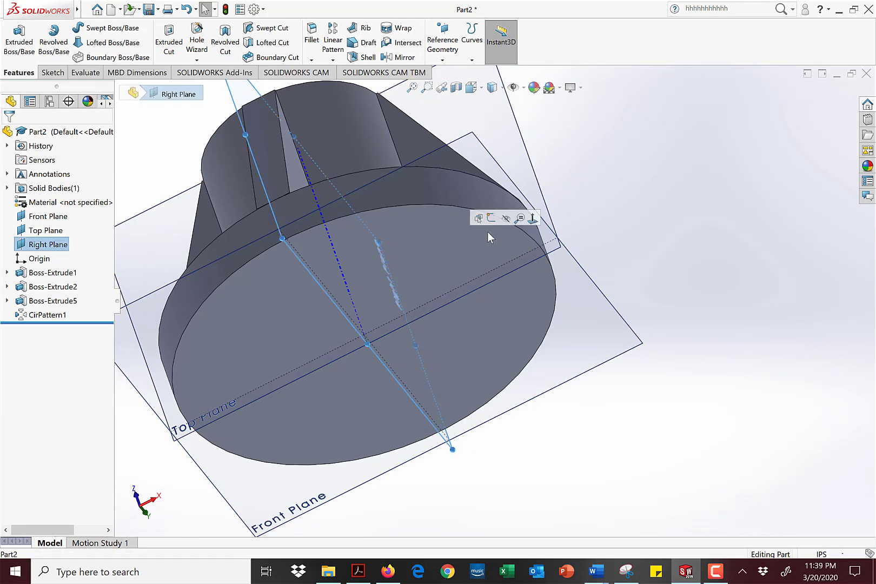
middle_click_drag(625, 353, 686, 345)
left_click(686, 345)
Look over the whole ribbed hub and return it to the isometric view
middle_click_drag(522, 347, 593, 446)
scroll(508, 430, "up", 5)
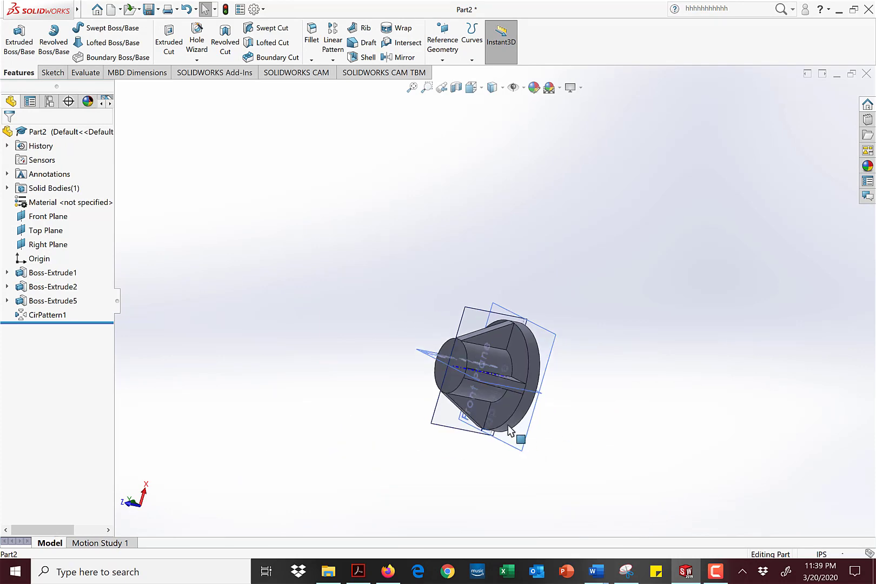
scroll(508, 430, "down", 5)
middle_click_drag(501, 308, 456, 117)
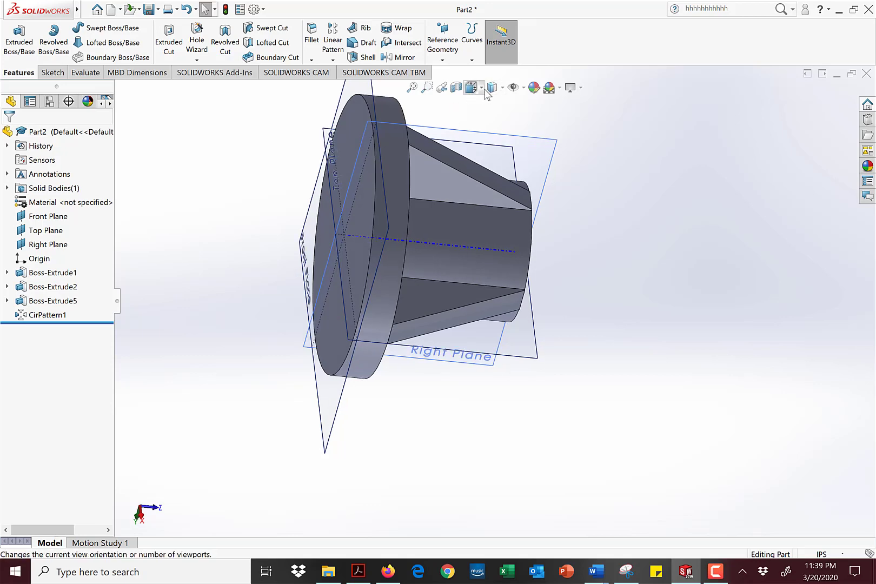
left_click(481, 90)
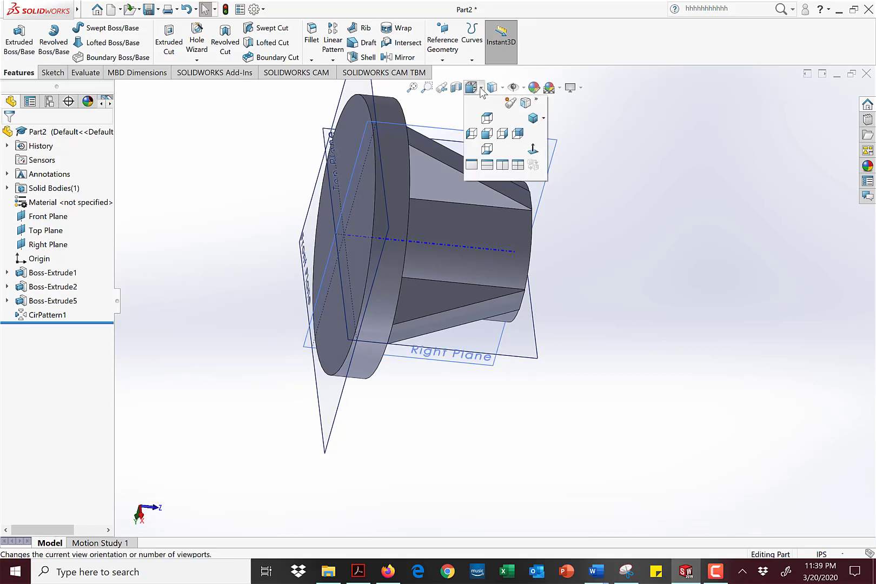
left_click(533, 118)
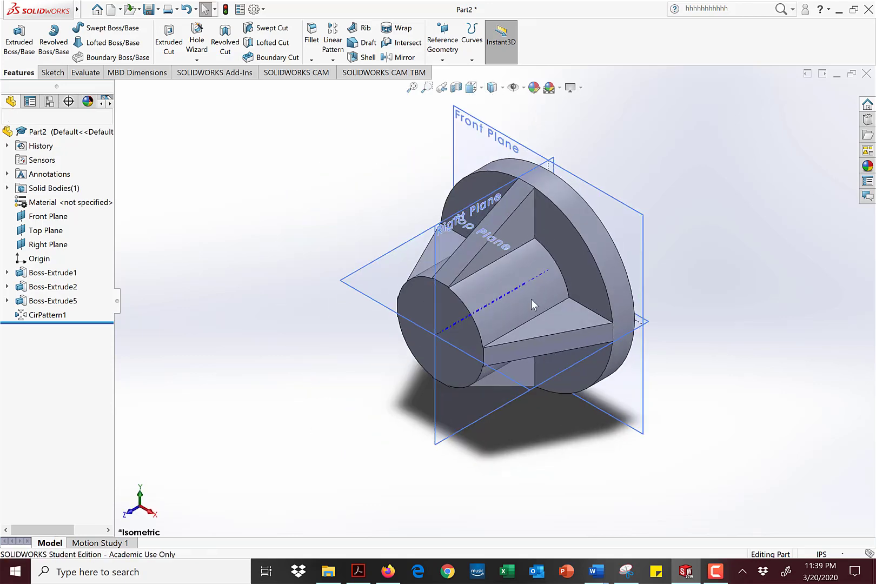
scroll(529, 285, "up", 8)
scroll(391, 221, "up", 8)
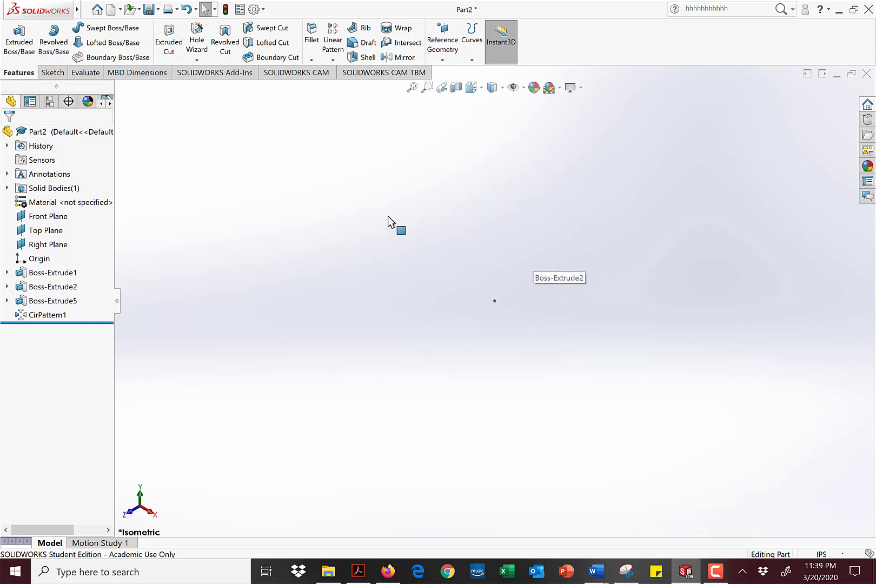
key("f")
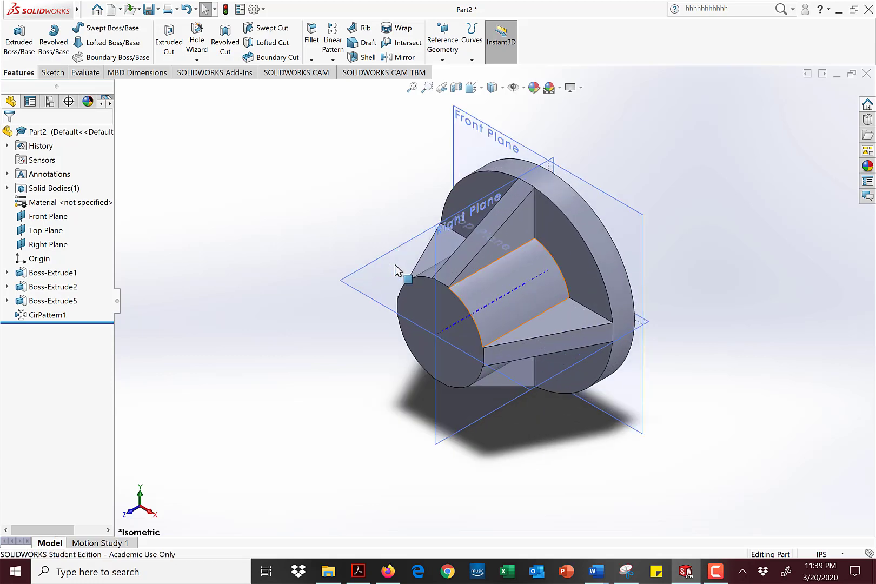
scroll(515, 294, "down", 5)
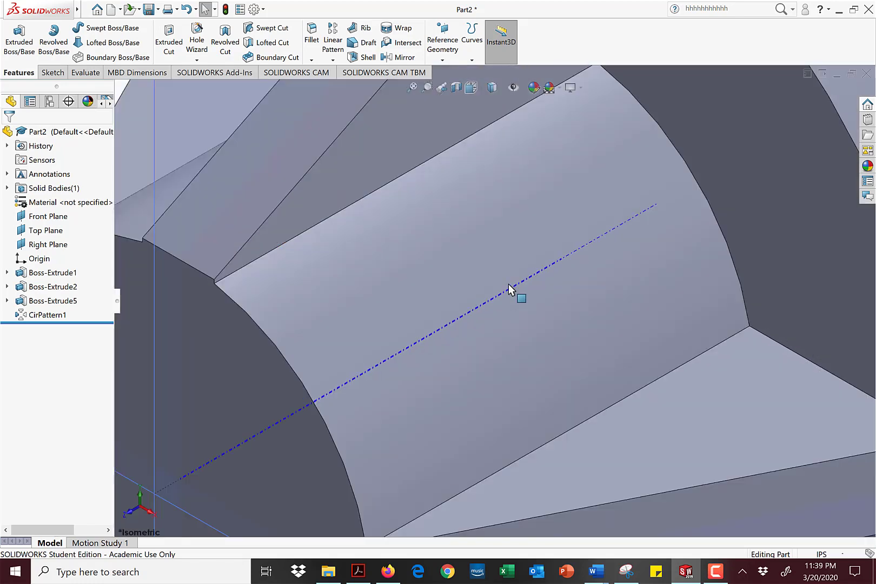
scroll(513, 291, "up", 8)
scroll(522, 297, "up", 8)
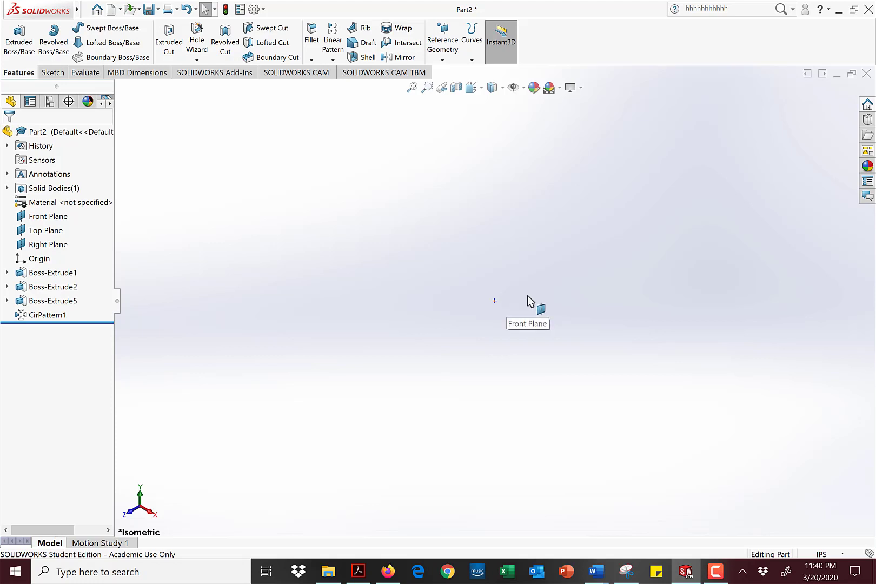
key("f")
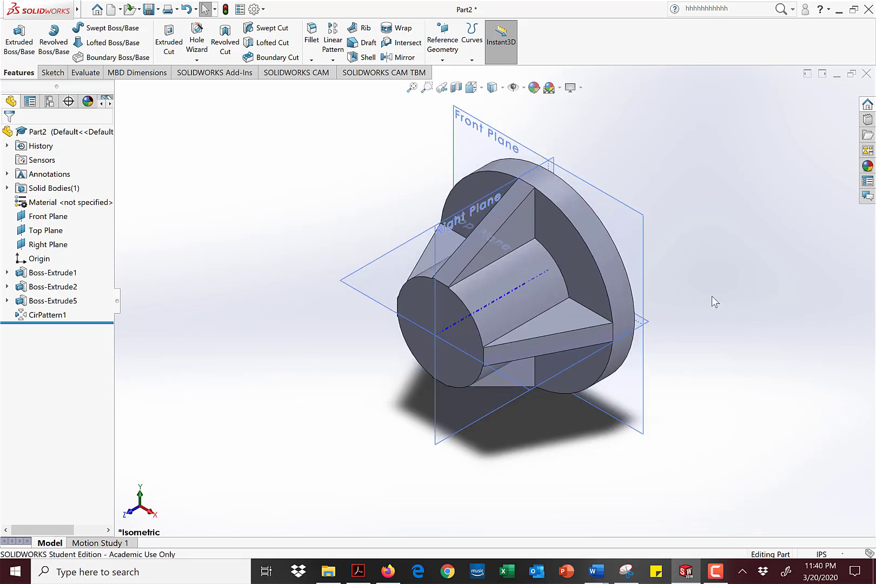
scroll(519, 261, "down", 3)
scroll(520, 262, "up", 3)
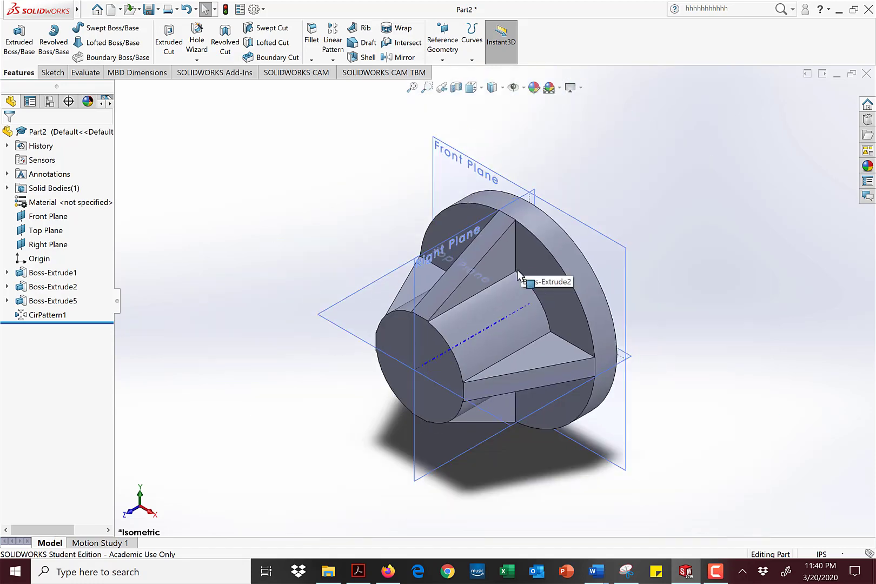
scroll(521, 280, "down", 2)
scroll(466, 416, "up", 2)
scroll(627, 406, "down", 2)
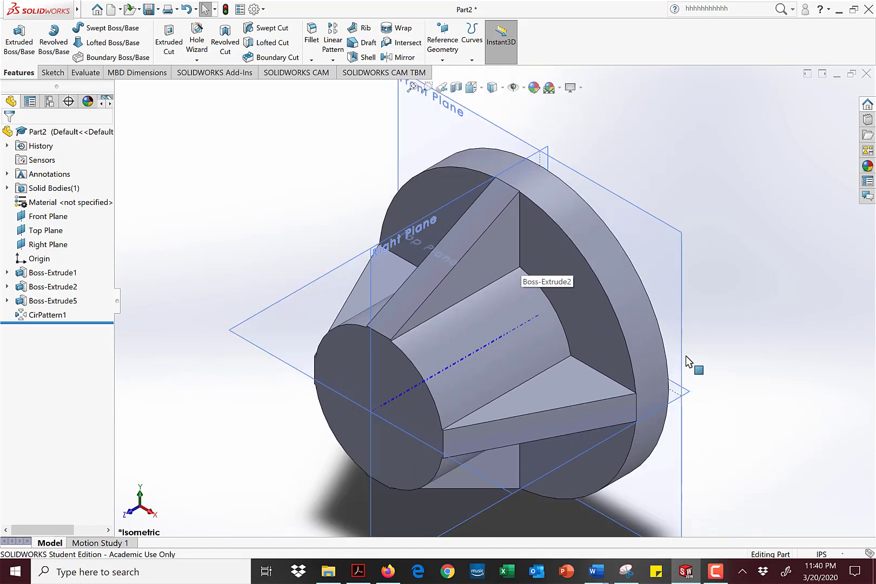
scroll(523, 413, "up", 5)
scroll(504, 325, "up", 3)
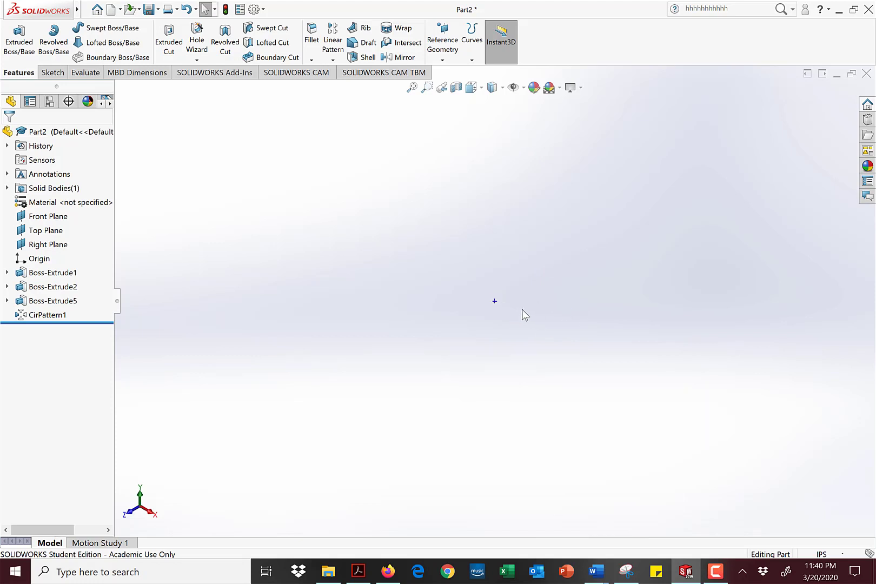
key("f")
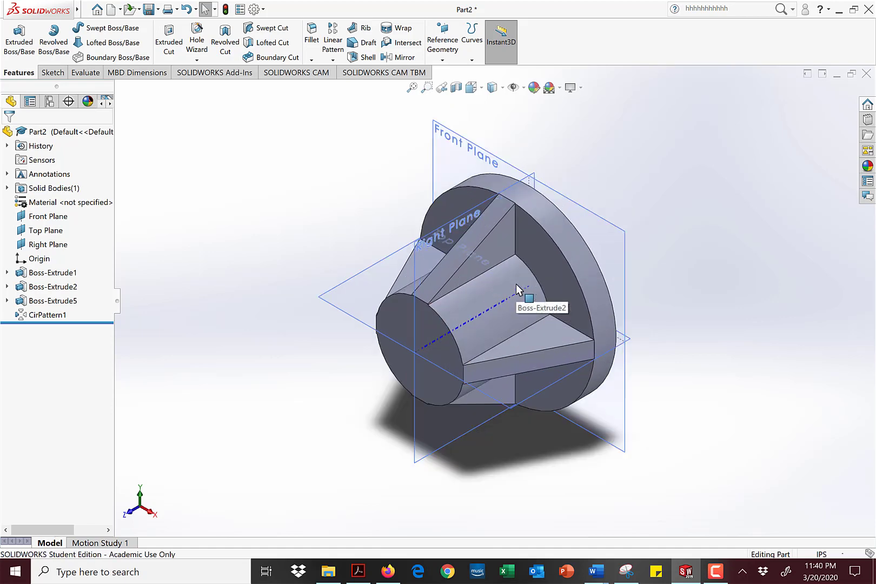
Look over the ribbed hub from its side and return it to the isometric view
scroll(516, 350, "down", 4)
scroll(514, 358, "up", 2)
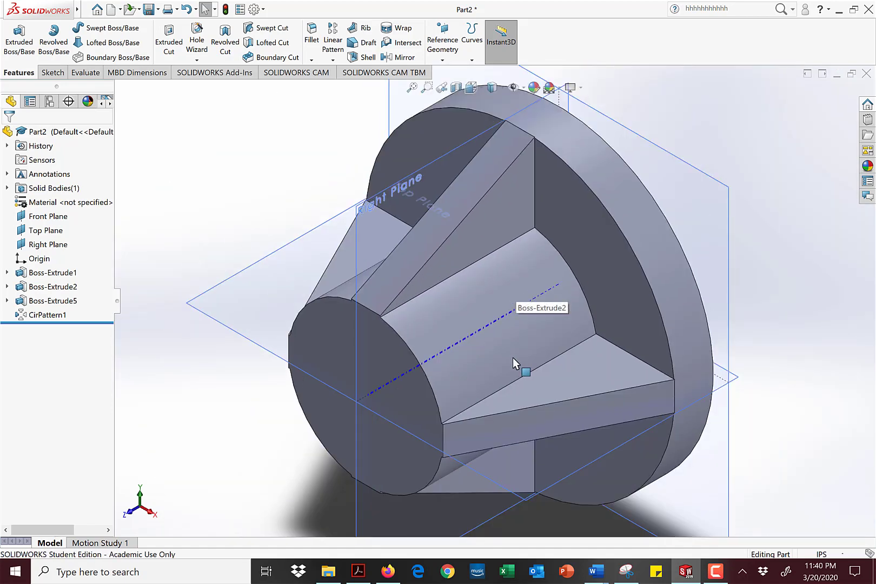
middle_click_drag(484, 333, 622, 379)
scroll(622, 380, "up", 5)
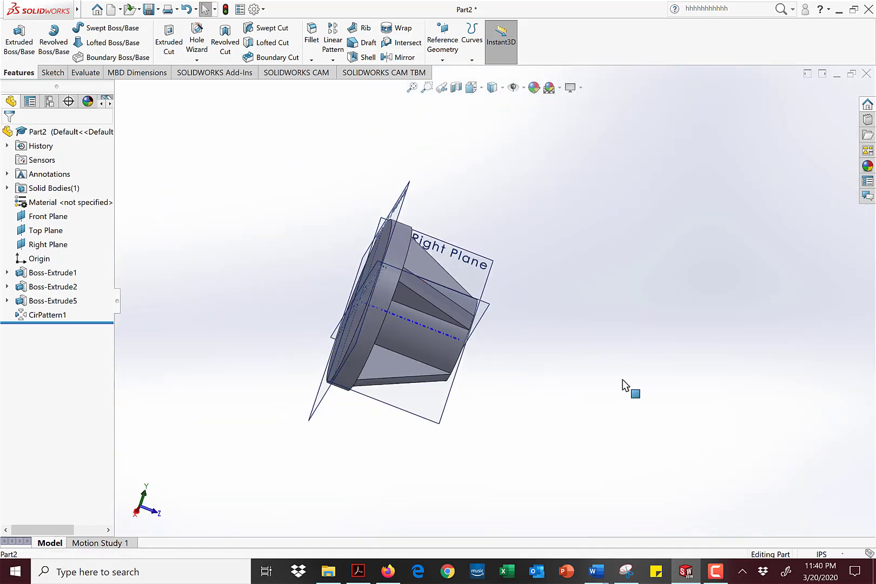
scroll(622, 379, "up", 5)
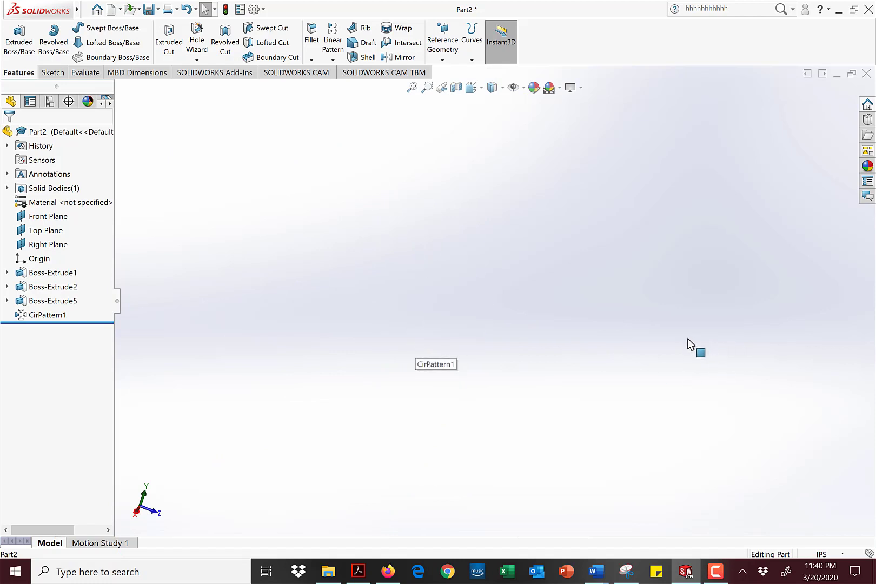
key("f")
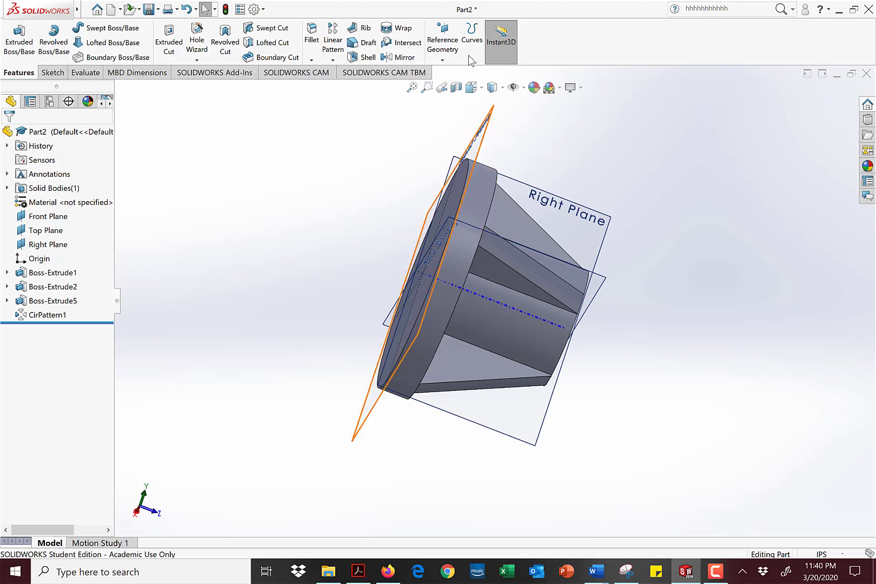
left_click(473, 88)
left_click(536, 120)
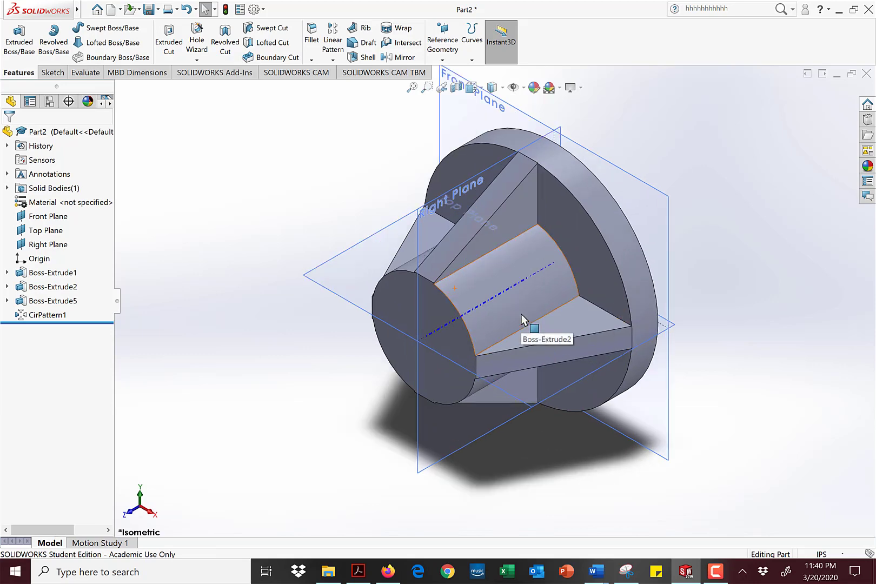
Start a new sketch on the flange's flat circular back face
scroll(521, 313, "down", 3)
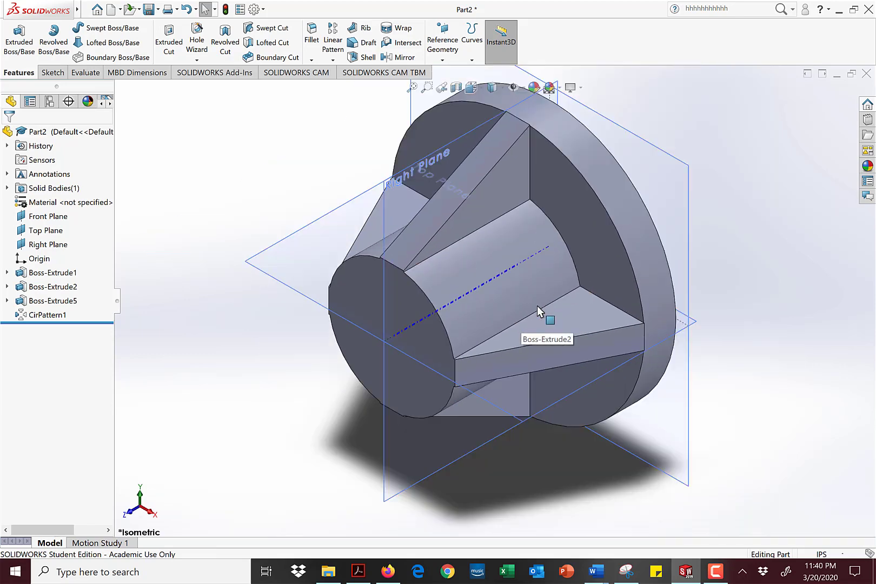
middle_click_drag(686, 289, 576, 328)
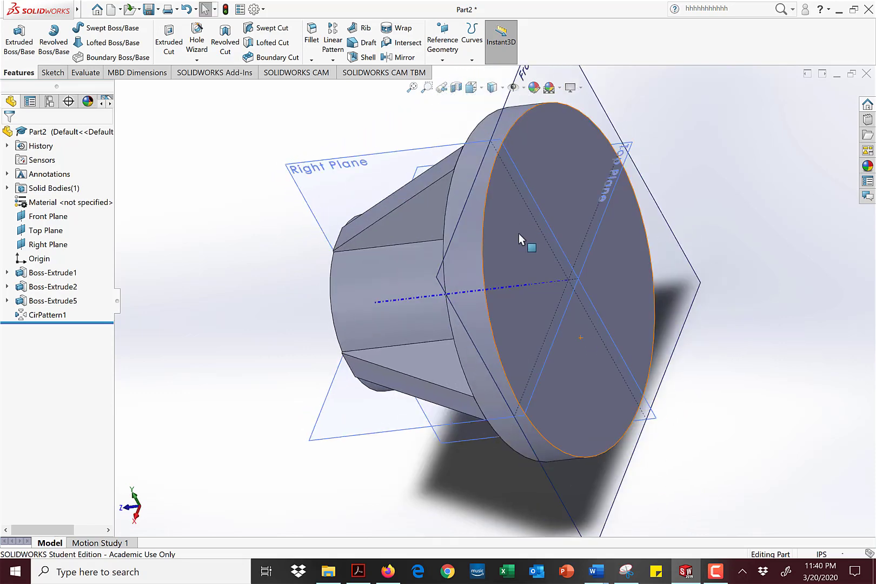
left_click(515, 234)
right_click(515, 238)
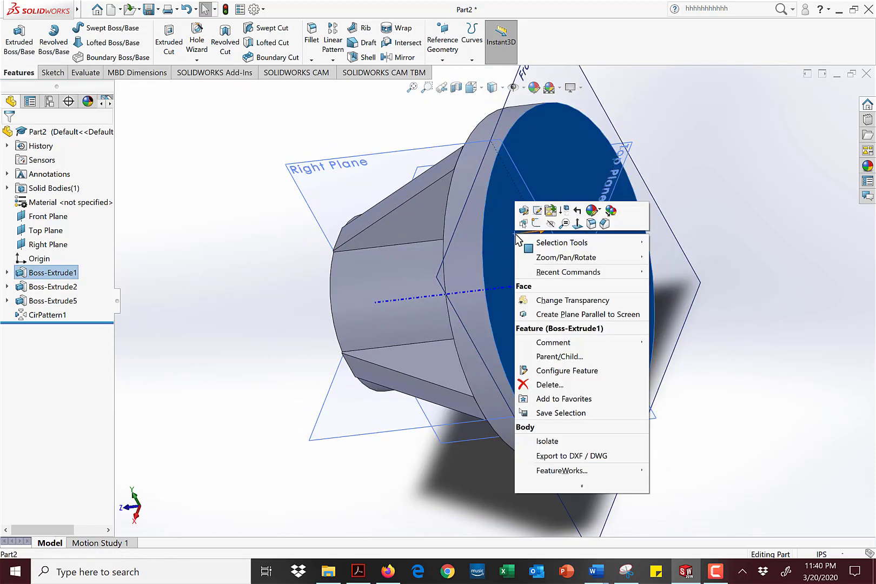
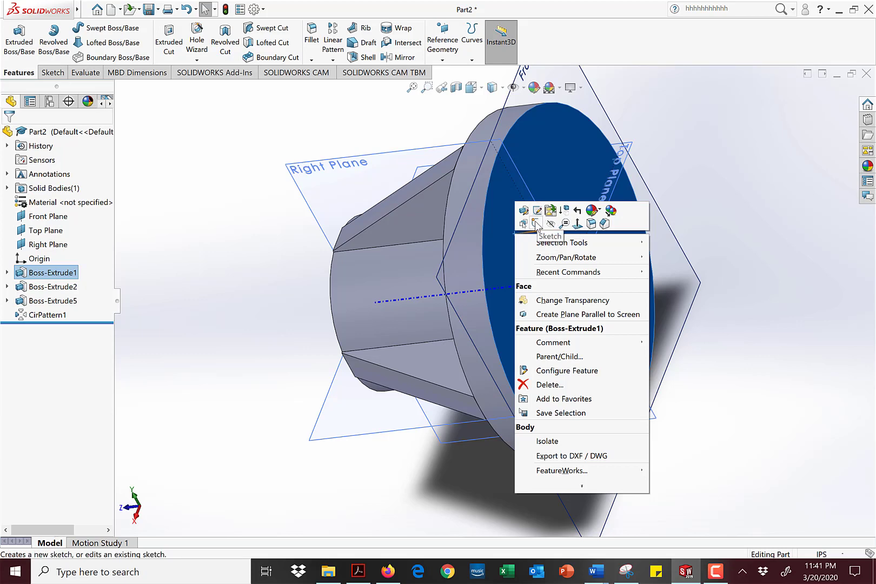
left_click(535, 223)
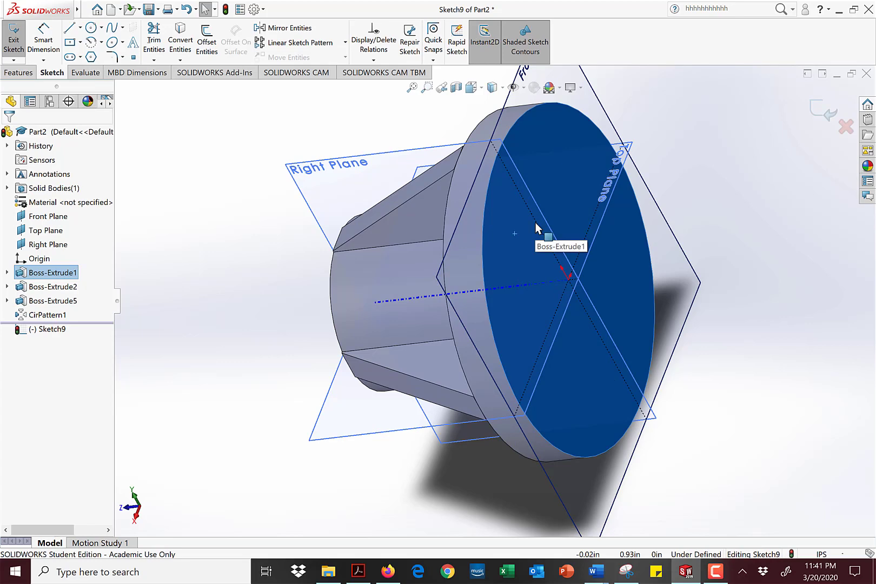
Convert the circular outer edge of the flange's back face into a sketch circle
left_click(747, 205)
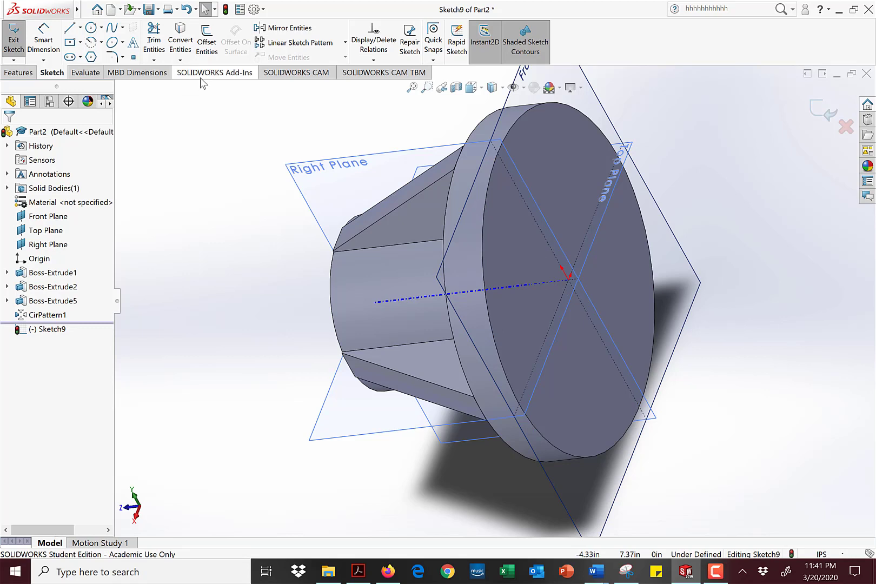
left_click(180, 48)
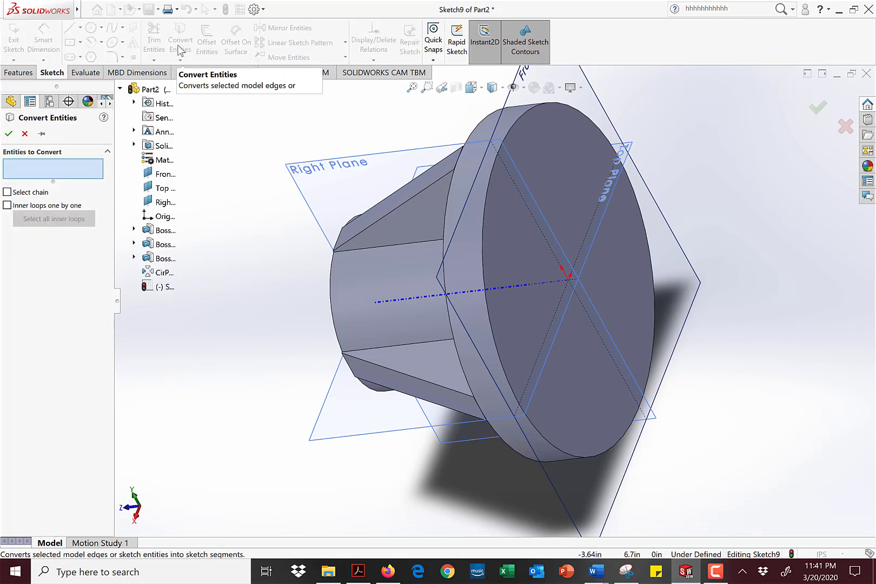
left_click(485, 212)
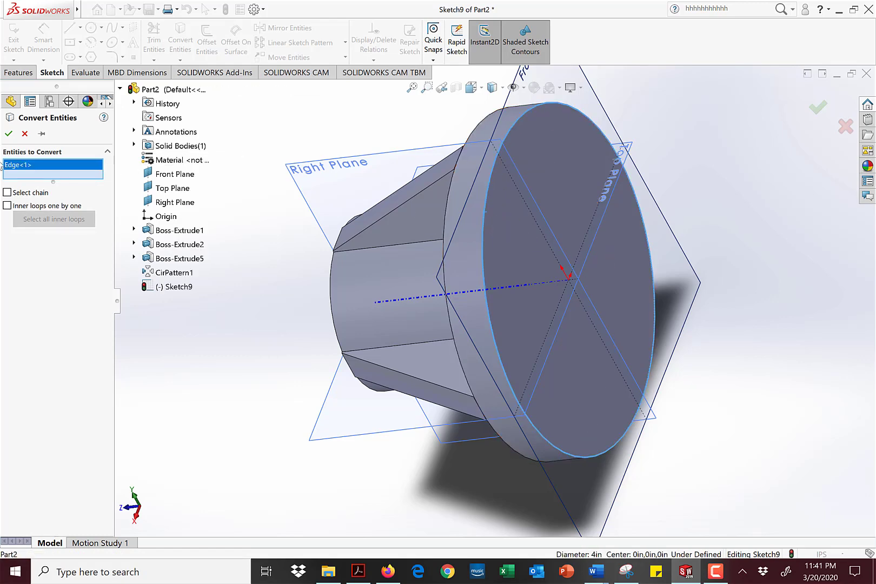
left_click(9, 134)
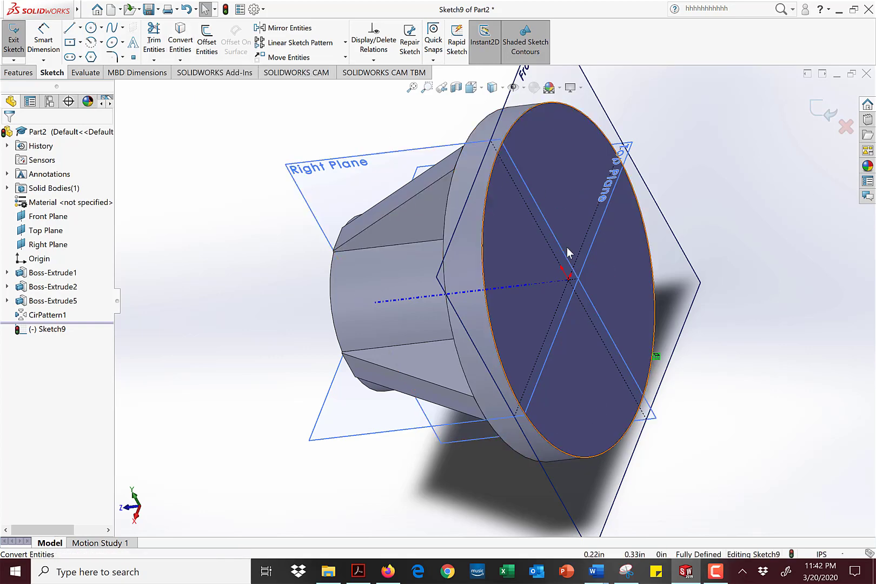
Try an Extruded Cut of the converted circle with the Through All end condition, without flipping the side to cut
left_click(22, 73)
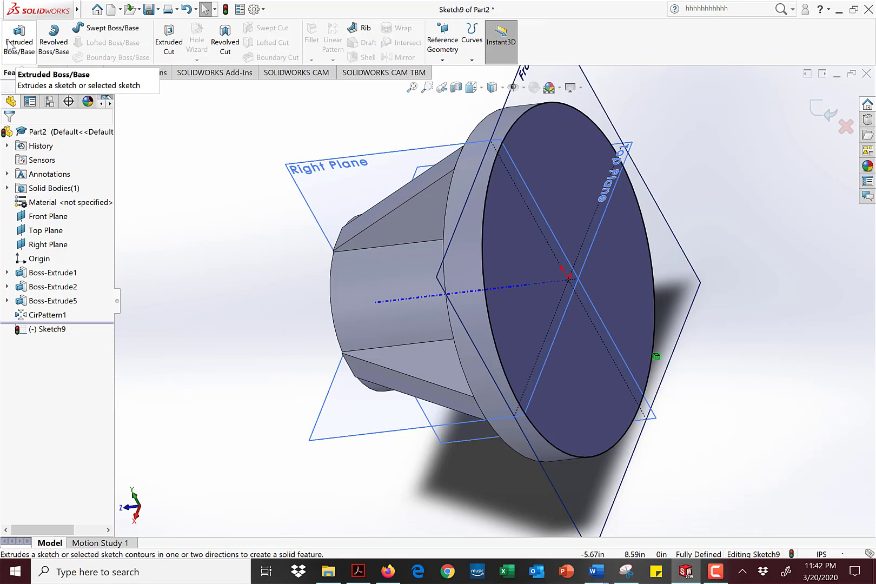
left_click(168, 53)
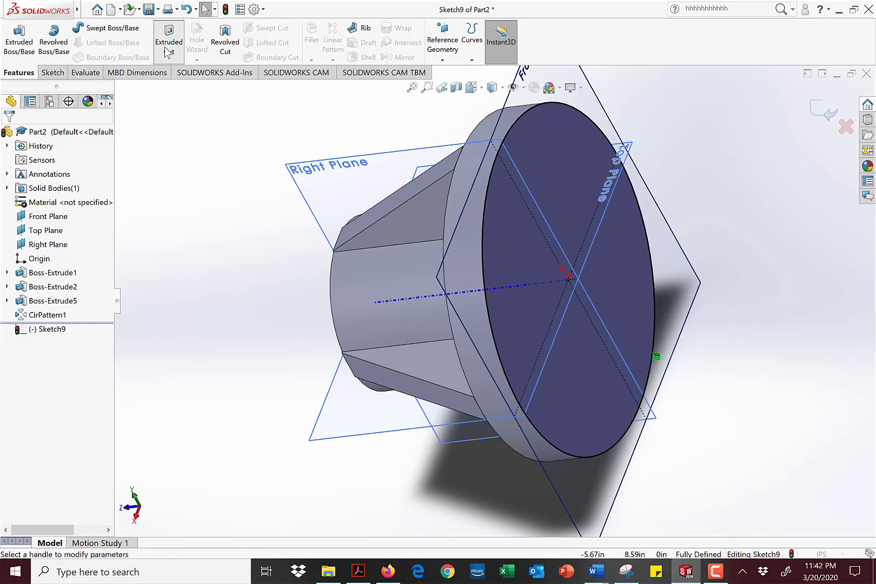
middle_click_drag(385, 278, 308, 238)
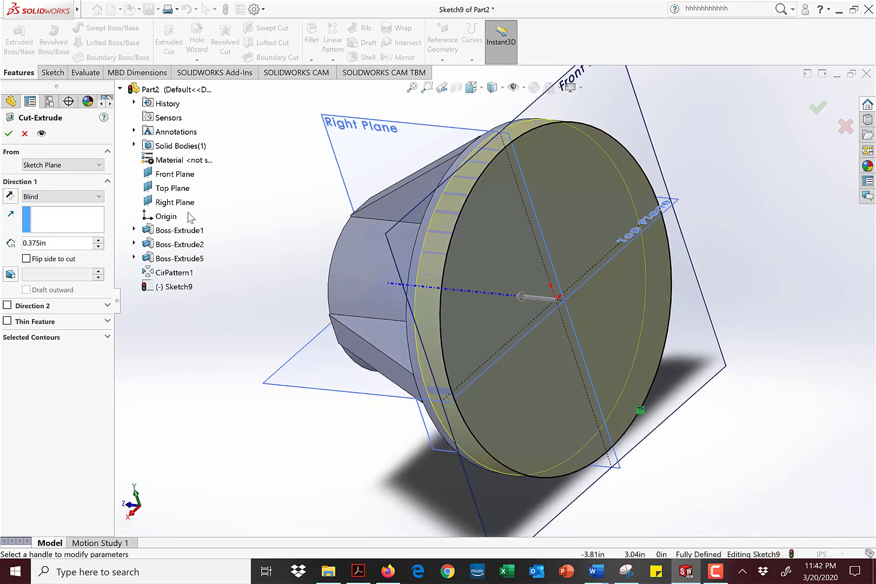
left_click(85, 198)
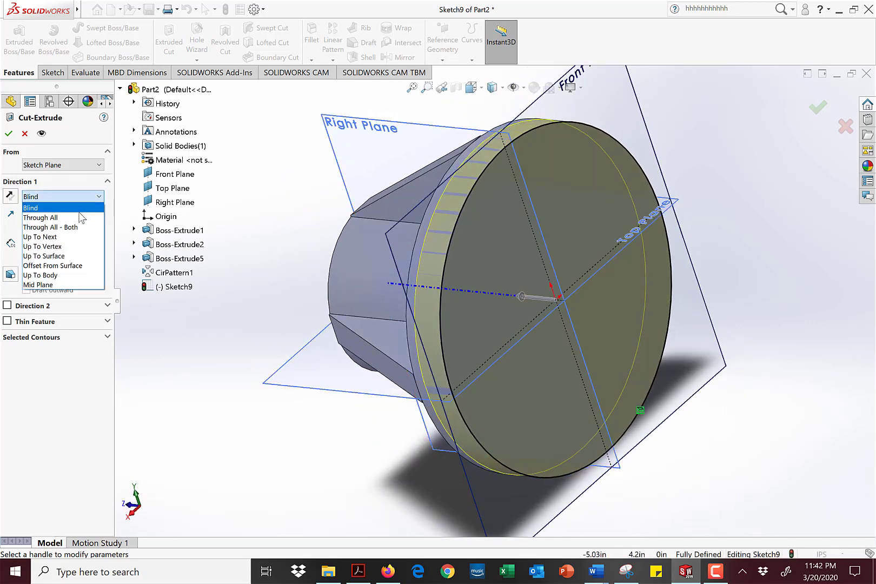
left_click(75, 217)
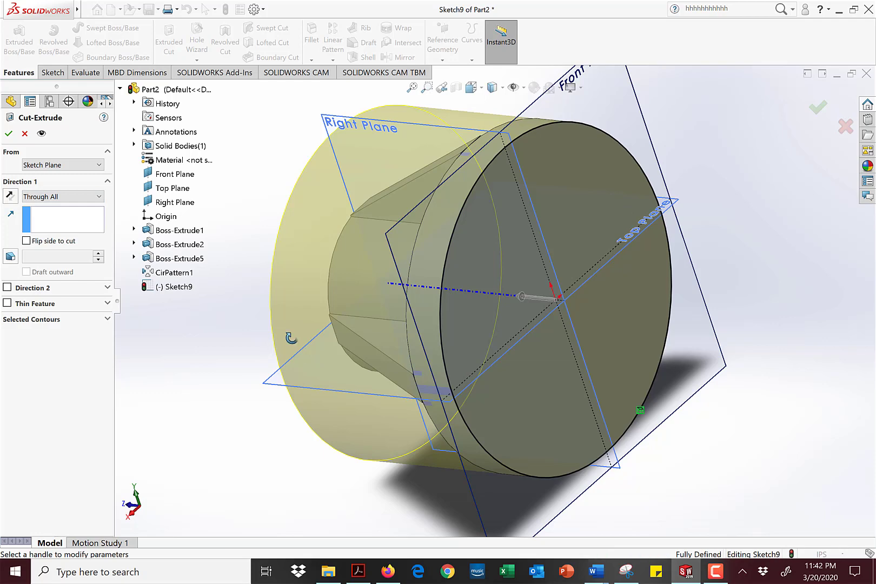
mouse_move(313, 355)
middle_mouse_down()
mouse_move(299, 340)
mouse_move(320, 349)
middle_mouse_up()
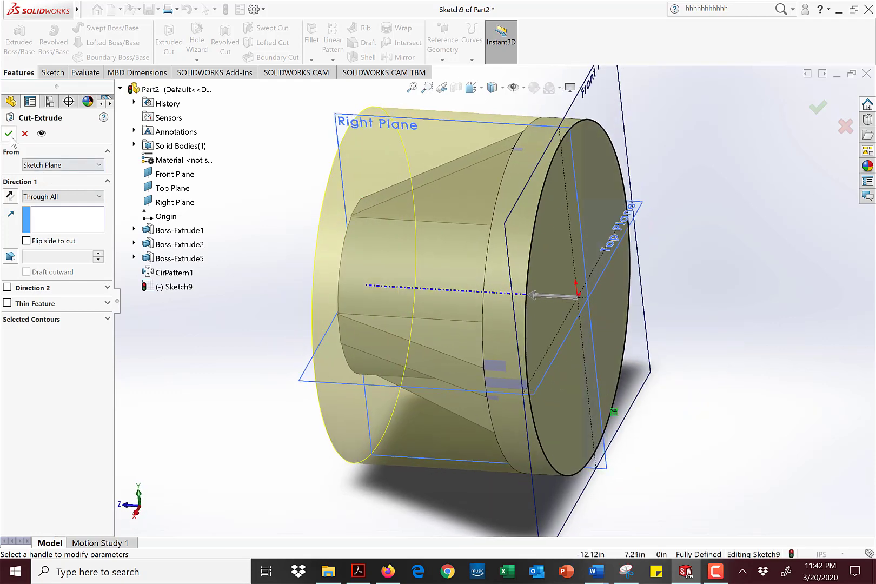
left_click(10, 134)
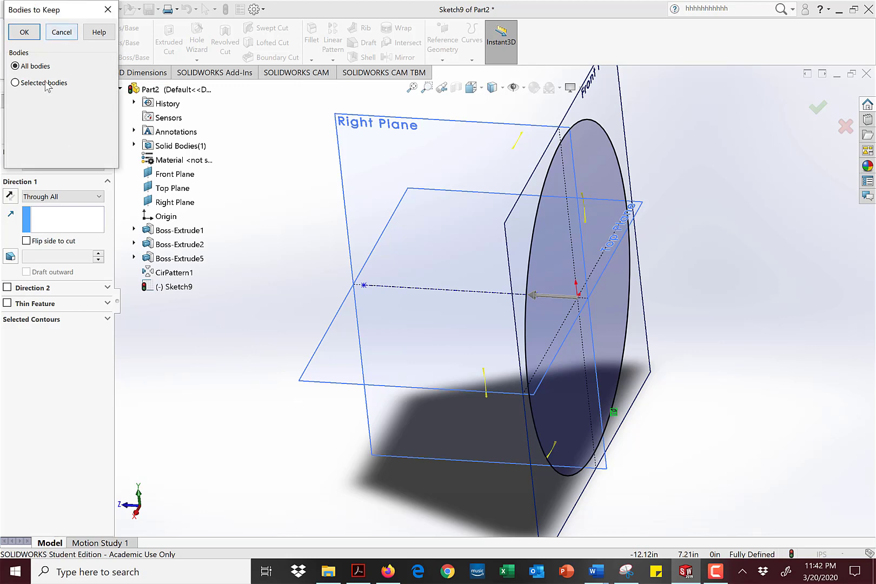
left_click(65, 32)
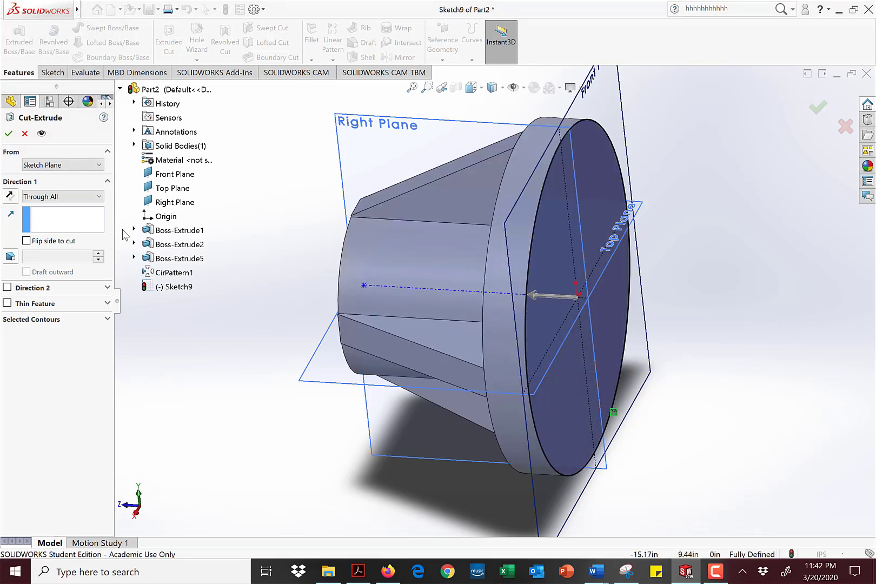
middle_click_drag(218, 366, 249, 364)
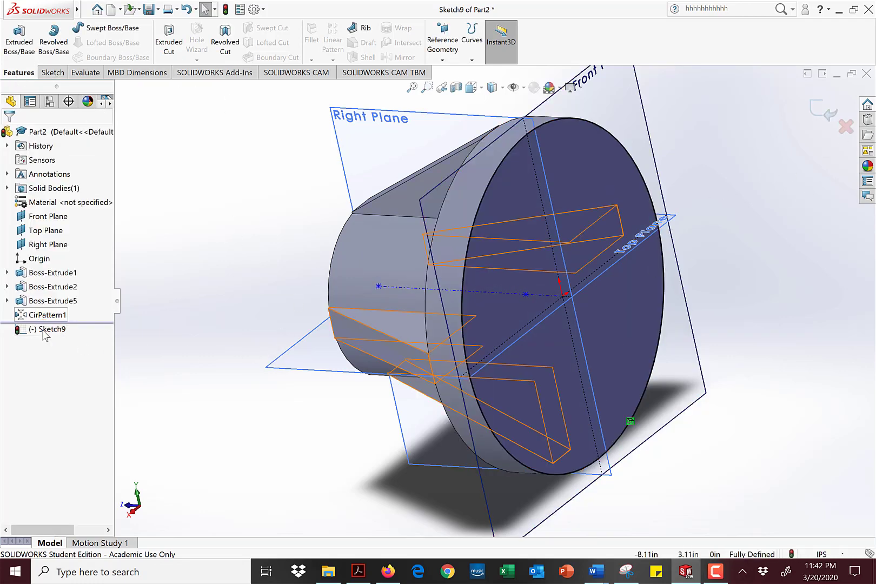
Set up an Extruded Cut from the converted circle sketch with the Through All end condition and the side to cut flipped
left_click(46, 329)
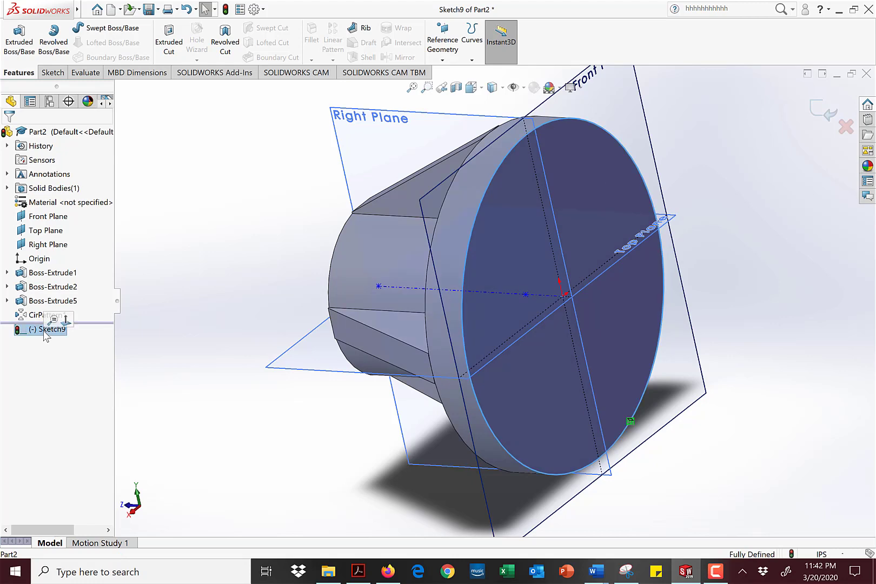
left_click(170, 54)
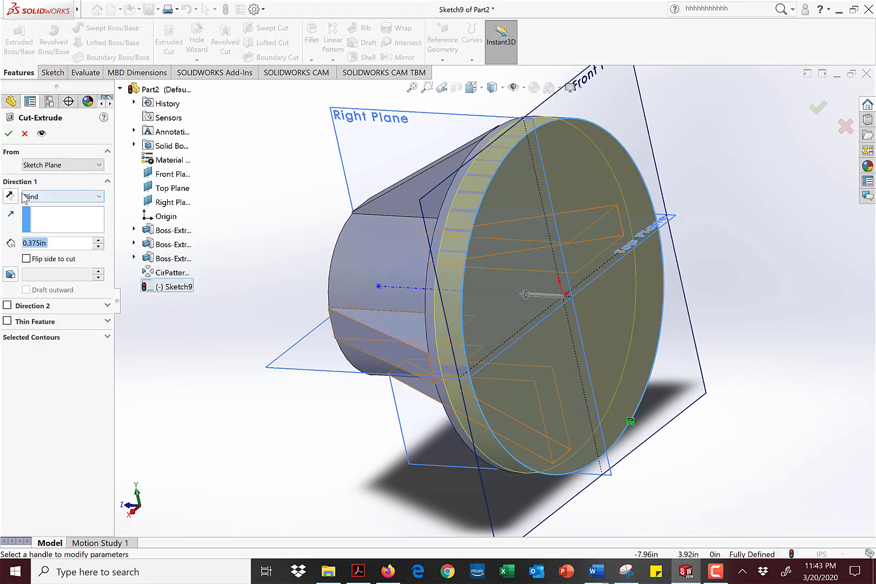
left_click(44, 196)
left_click(51, 215)
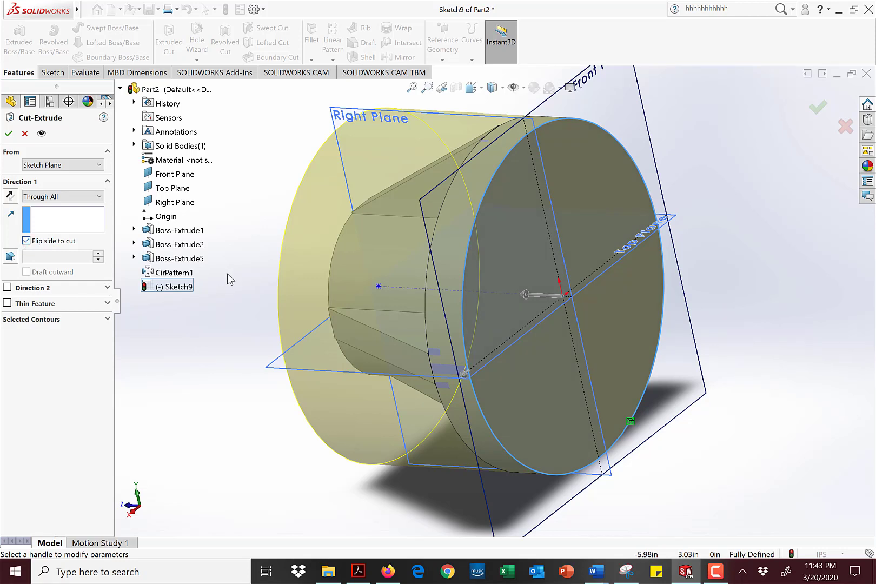
mouse_move(209, 349)
middle_mouse_down()
mouse_move(233, 346)
mouse_move(241, 368)
mouse_move(289, 350)
mouse_move(191, 329)
mouse_move(195, 368)
middle_mouse_up()
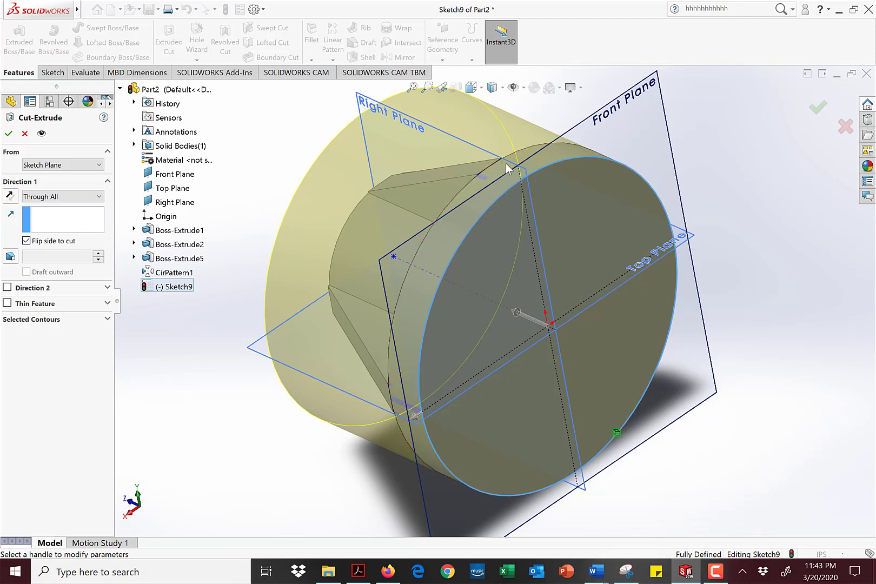
Compare the cut preview with the side to cut flipped and unflipped, ending with the flip option enabled
left_click(26, 241)
left_click(26, 241)
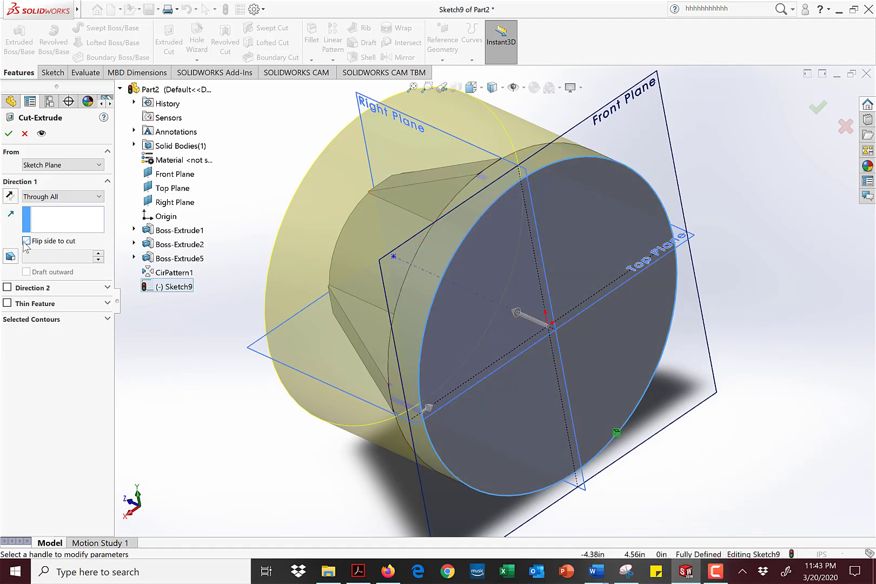
left_click(26, 241)
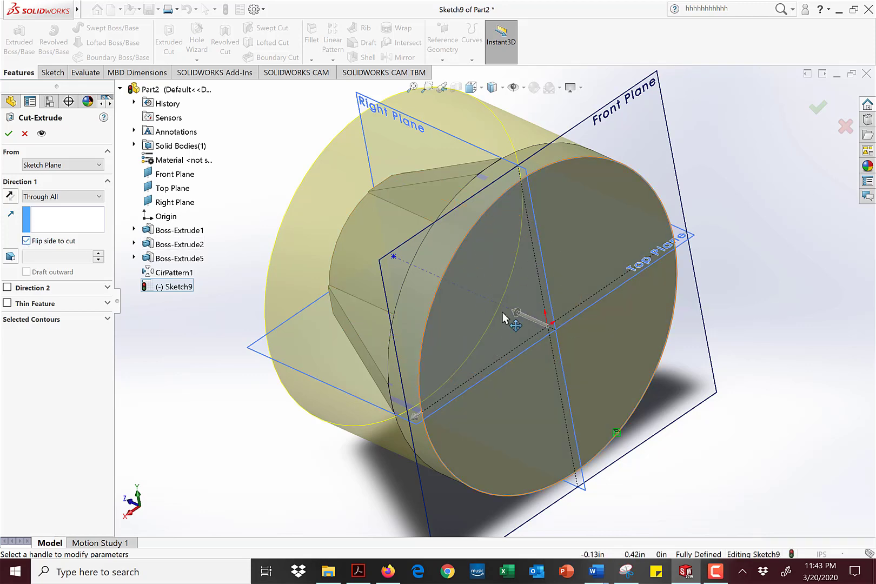
left_click(26, 241)
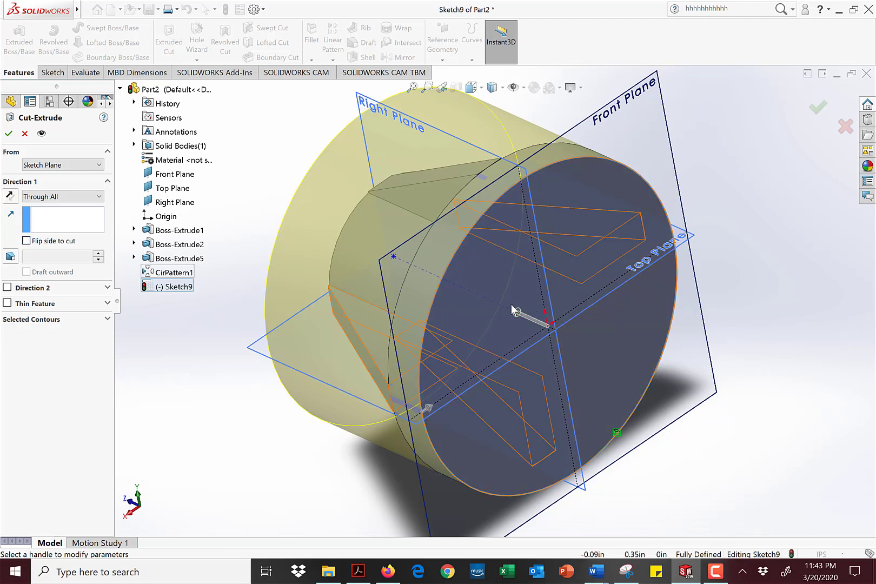
left_click(26, 241)
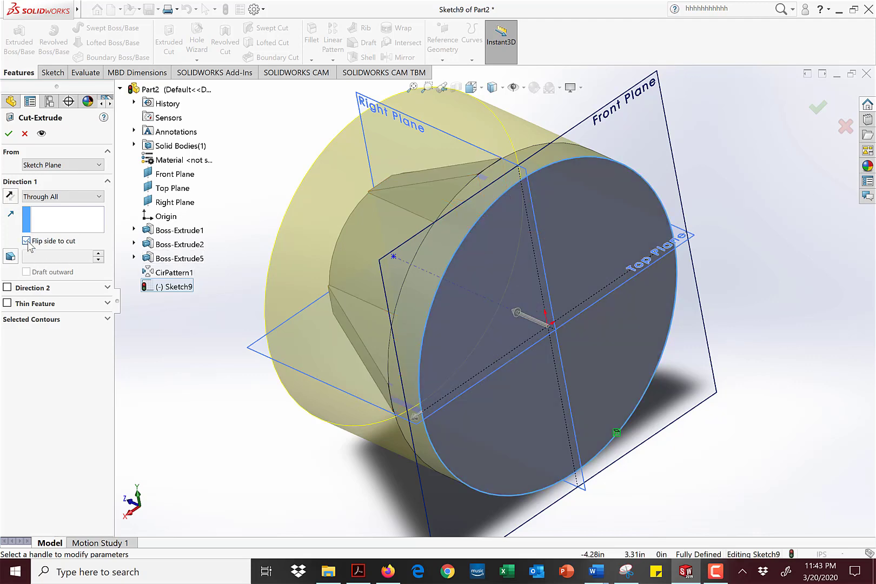
left_click(26, 242)
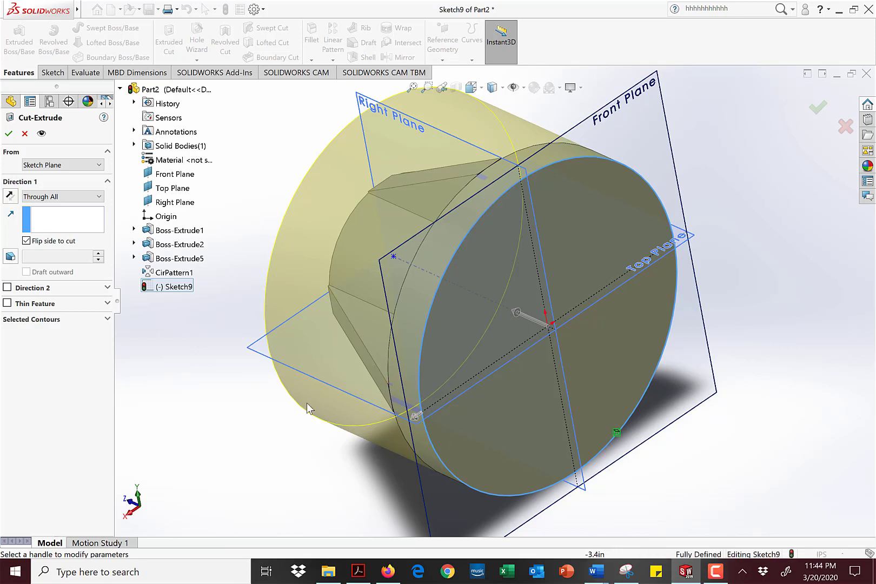
scroll(381, 450, "down", 1)
scroll(409, 445, "down", 1)
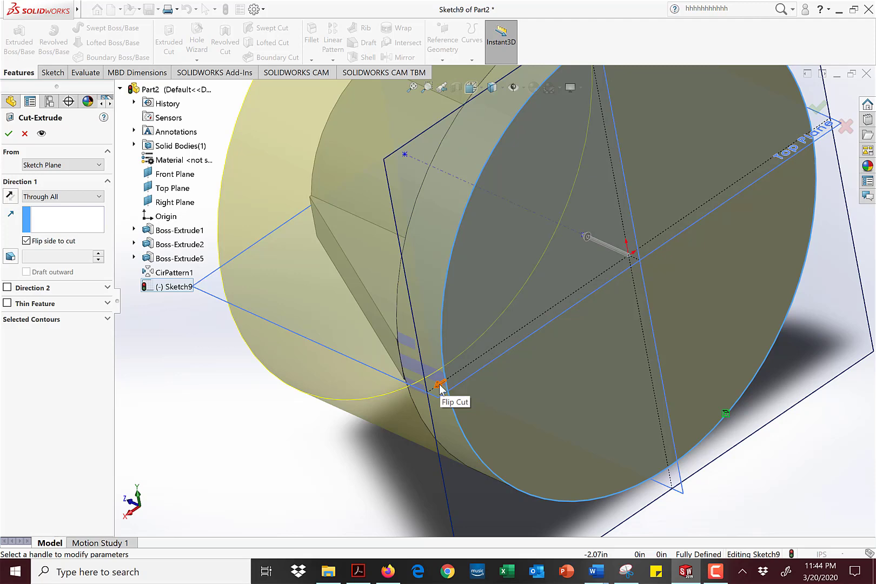
left_click(25, 241)
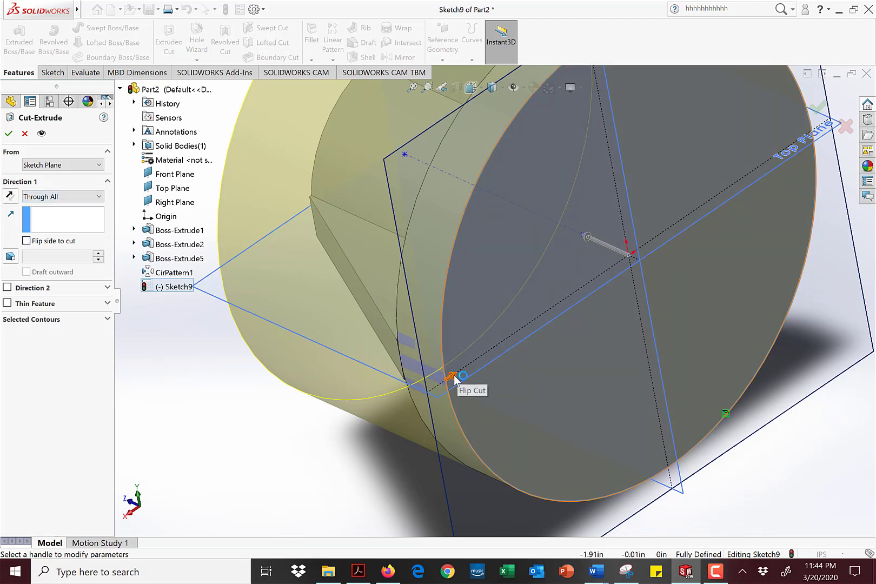
left_click(26, 240)
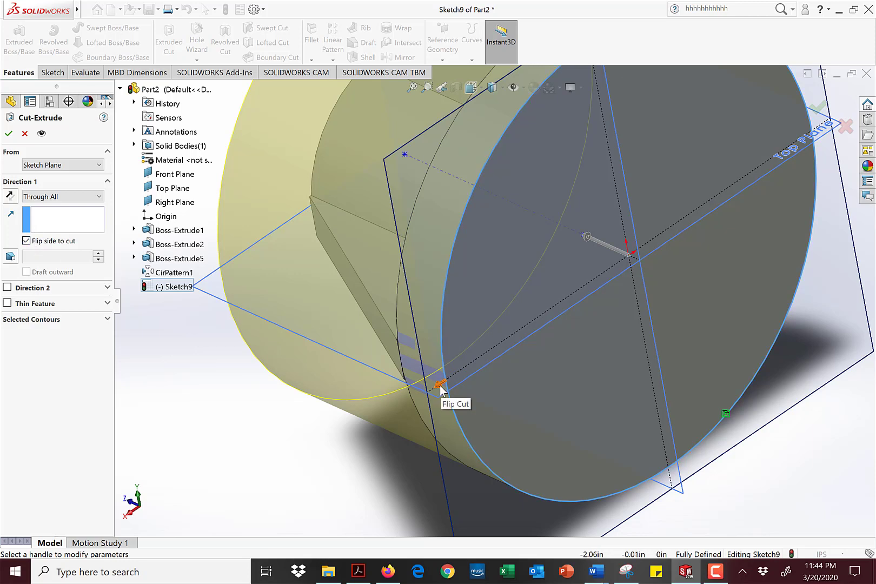
Check the flipped-side cut preview around the rib ends and accept the Through All cut
scroll(224, 409, "up", 1)
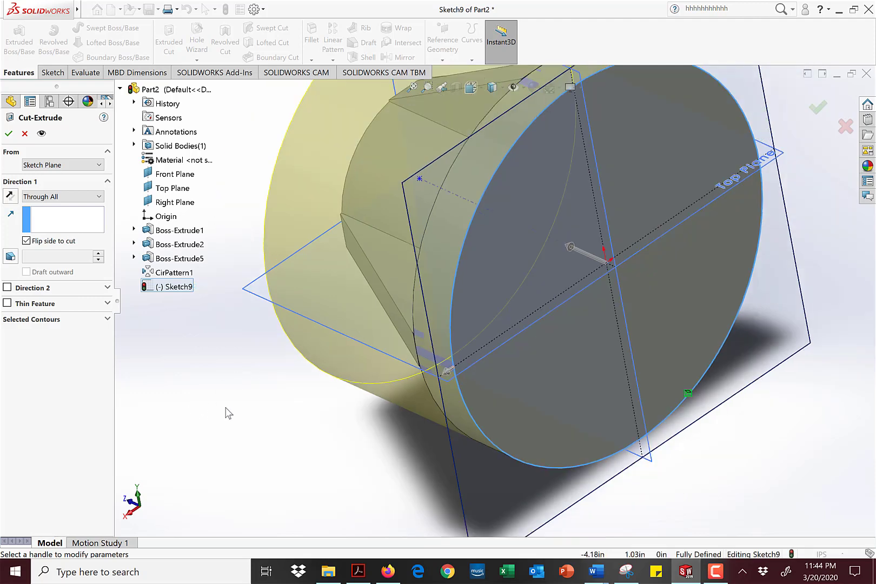
middle_click_drag(375, 411, 410, 471)
key("f")
middle_click_drag(497, 440, 472, 367)
scroll(471, 373, "down", 2)
middle_click_drag(528, 402, 567, 417)
middle_click_drag(445, 313, 479, 349)
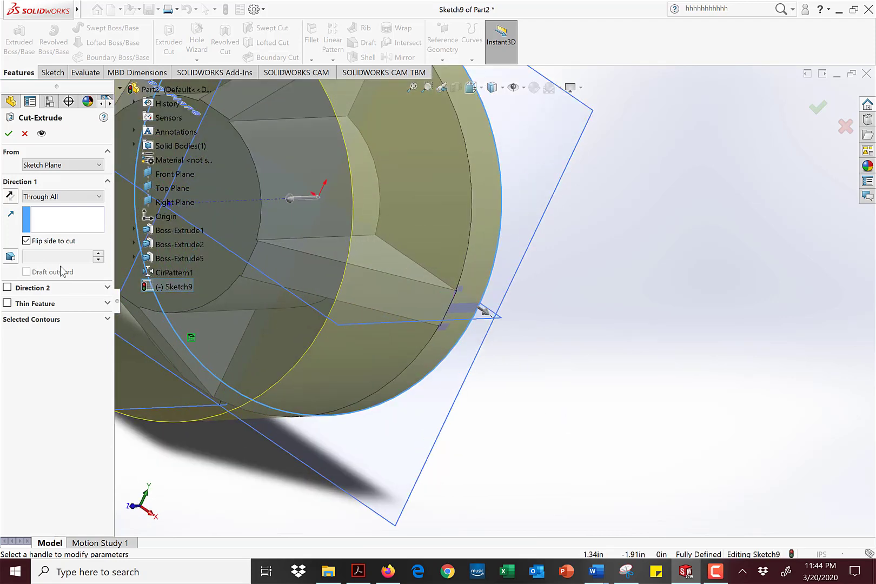
scroll(418, 349, "up", 2)
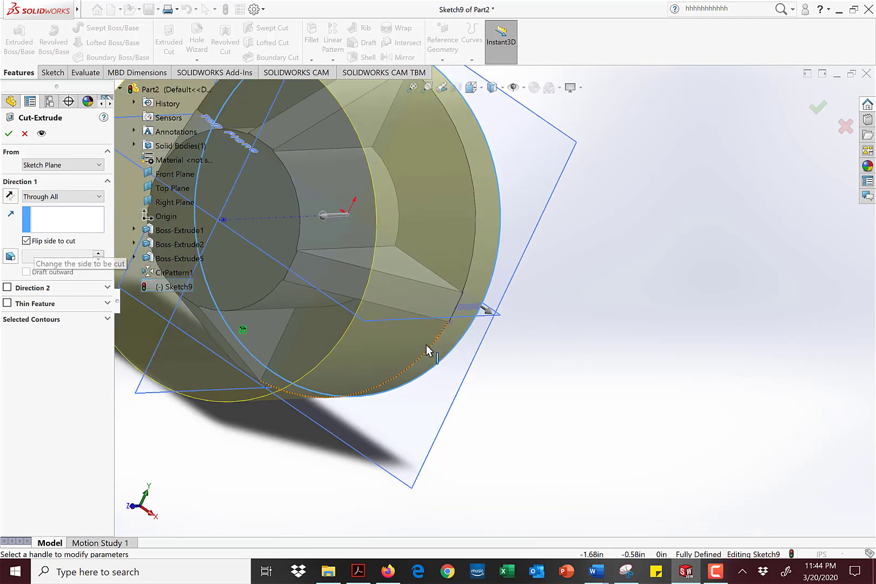
left_click(8, 136)
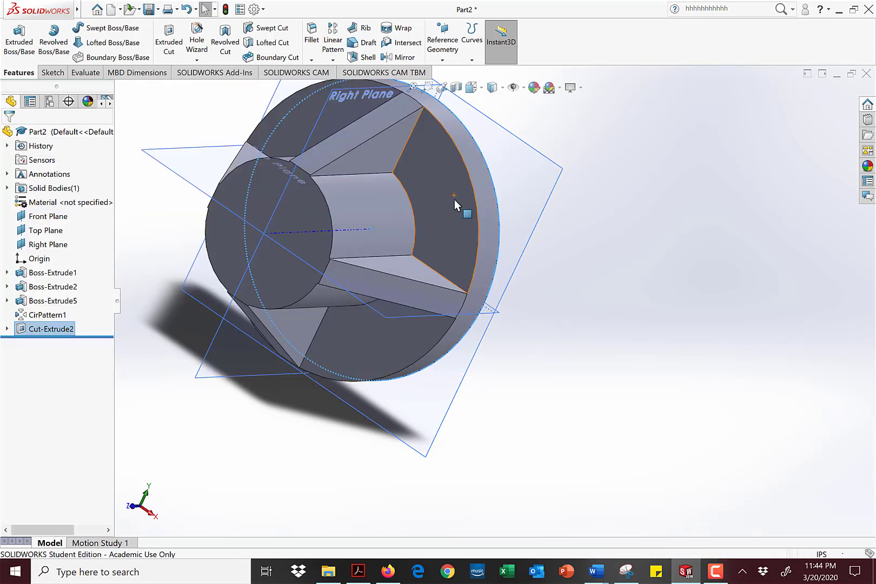
Examine the trimmed rib ends up close from several angles where they meet the flange's rim and the hub
scroll(453, 200, "down", 1)
scroll(466, 252, "up", 5)
scroll(456, 220, "down", 3)
scroll(456, 220, "down", 6)
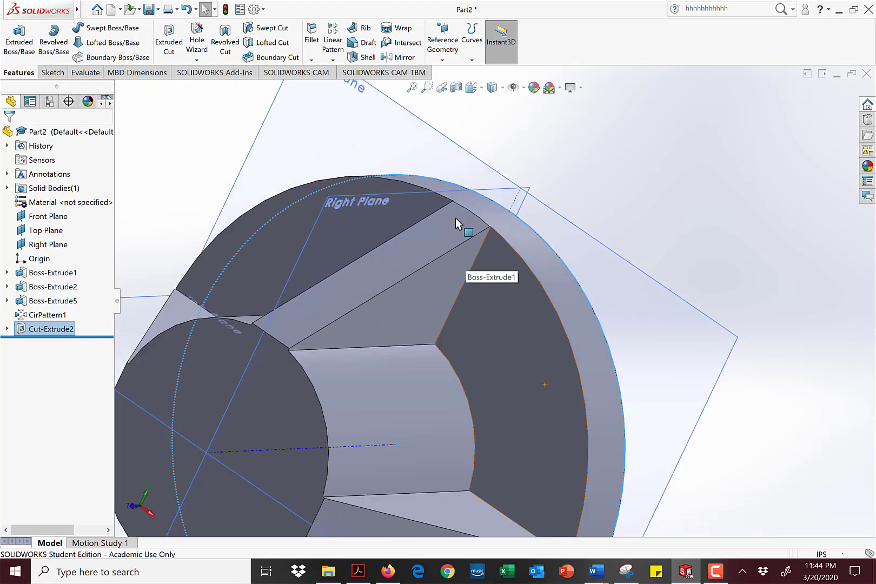
scroll(508, 228, "down", 4)
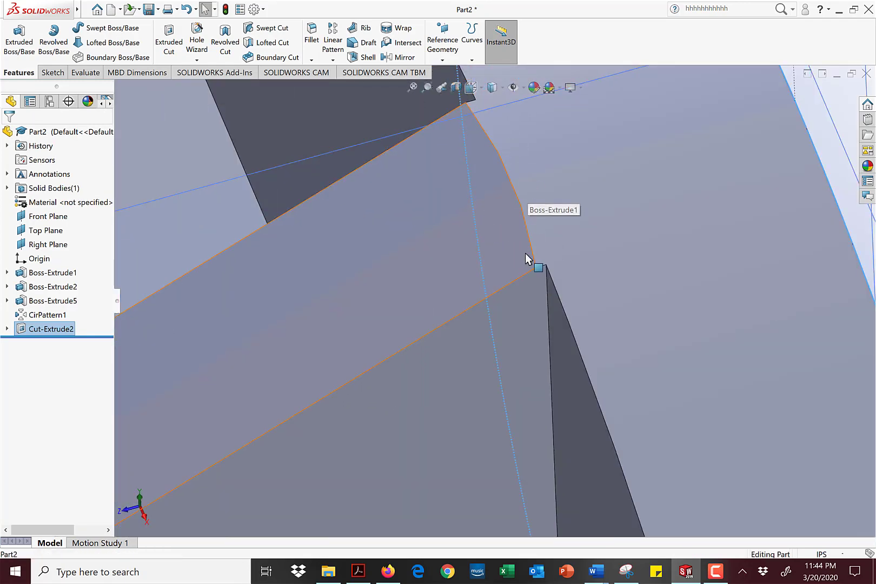
scroll(557, 278, "up", 6)
middle_click_drag(562, 281, 641, 300)
scroll(583, 268, "down", 4)
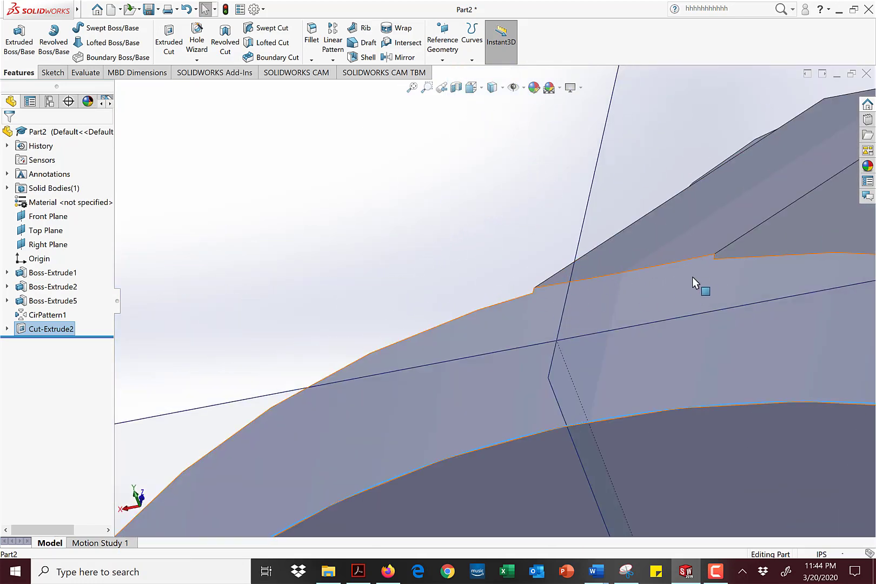
scroll(568, 356, "up", 3)
middle_click_drag(542, 358, 636, 309)
scroll(511, 329, "down", 3)
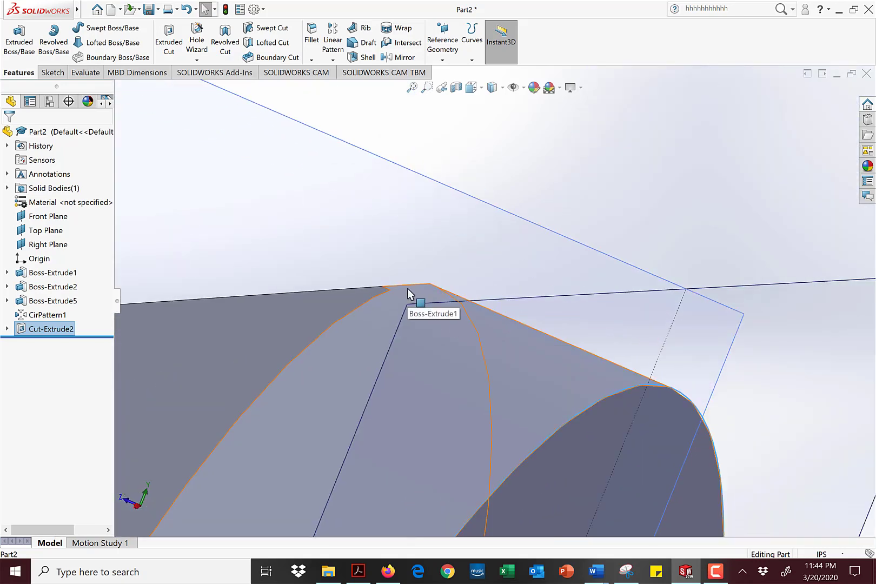
scroll(514, 340, "up", 5)
mouse_move(471, 348)
middle_mouse_down()
mouse_move(529, 366)
mouse_move(460, 352)
middle_mouse_up()
scroll(389, 342, "down", 5)
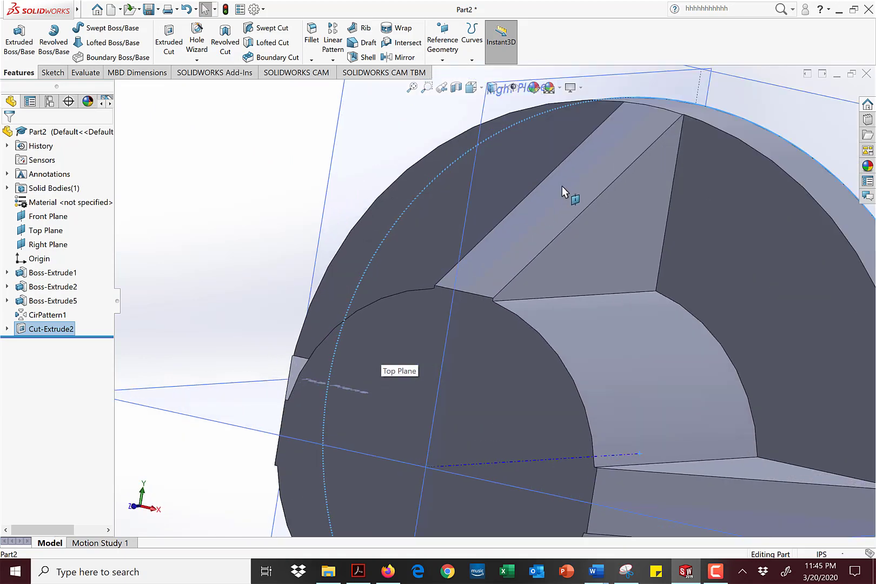
scroll(466, 312, "down", 2)
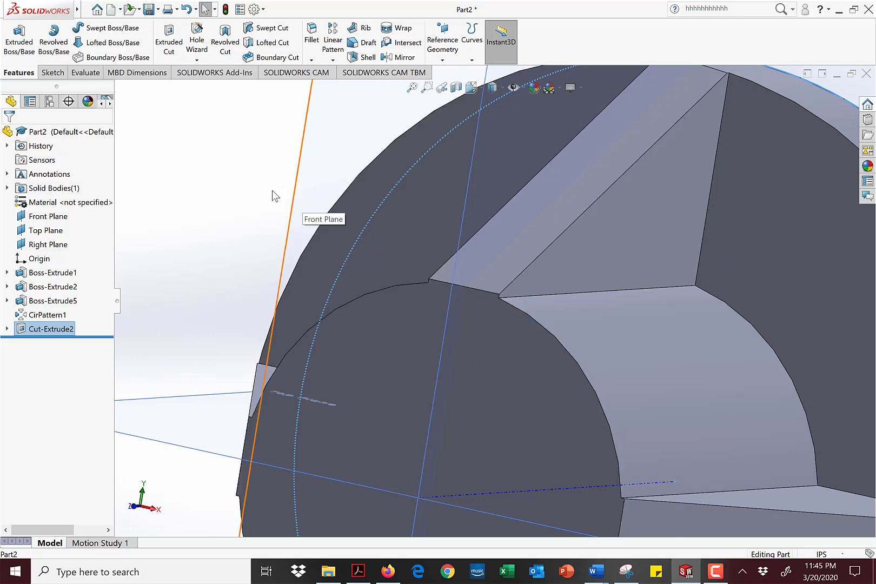
Highlight the sloped face of the upper rib to examine its edges against the hub, leaving it deselected
left_click(249, 188)
left_click(544, 211)
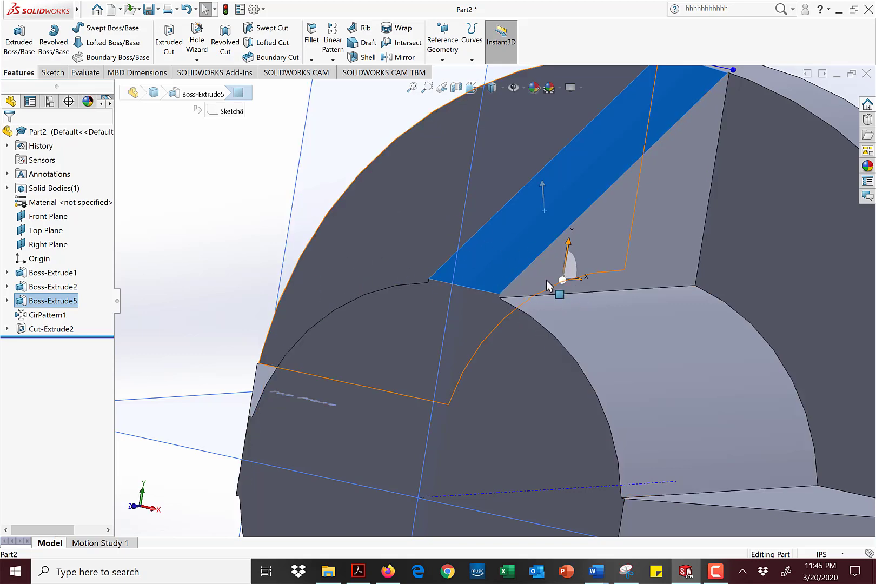
left_click(259, 177)
left_click(519, 217)
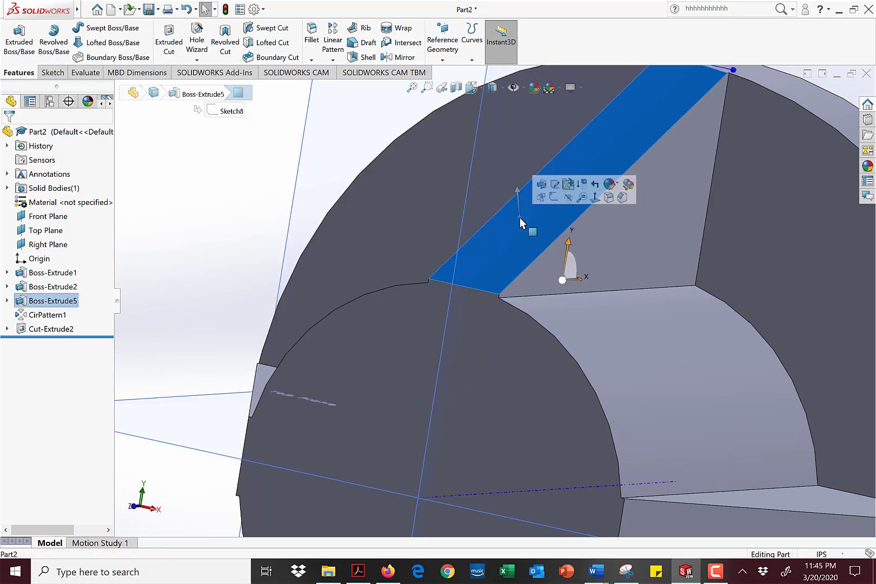
left_click(260, 159)
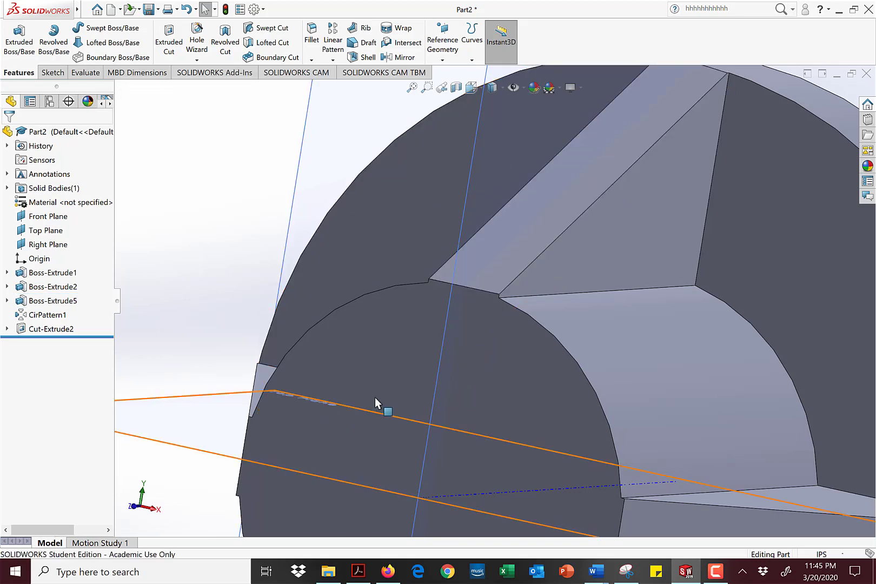
Place the part window beside the Word reference drawing, compare the ribbed hub with it, and restore the part window to full size
left_click_drag(634, 2, 636, 49)
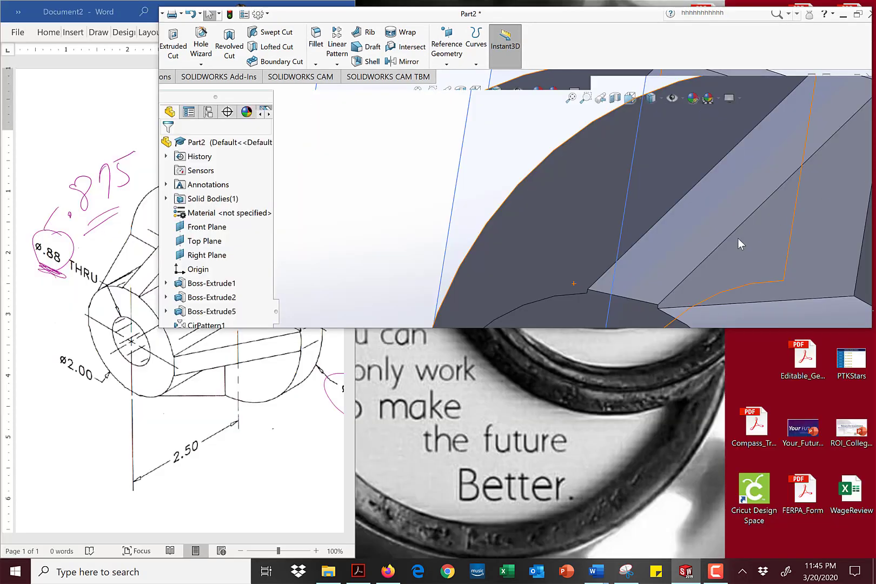
left_click_drag(269, 6, 875, 313)
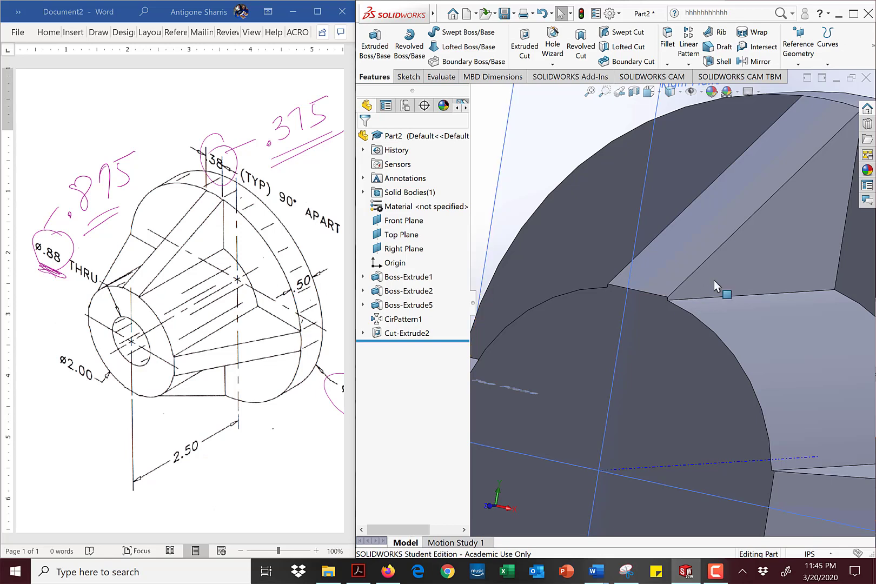
scroll(699, 312, "up", 5)
scroll(699, 312, "up", 2)
middle_click_drag(653, 351, 665, 407)
scroll(668, 379, "down", 3)
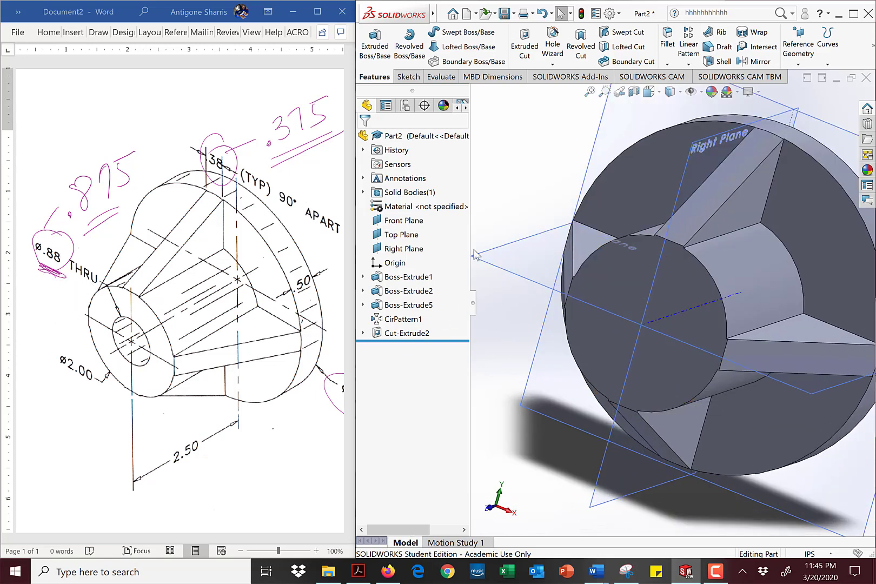
scroll(673, 309, "up", 2)
scroll(737, 320, "up", 2)
scroll(666, 287, "down", 3)
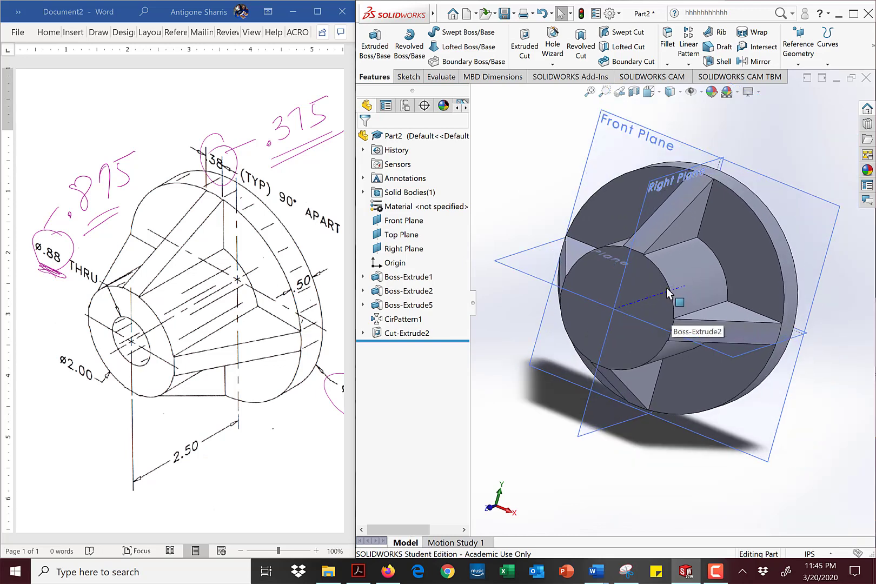
left_click(852, 13)
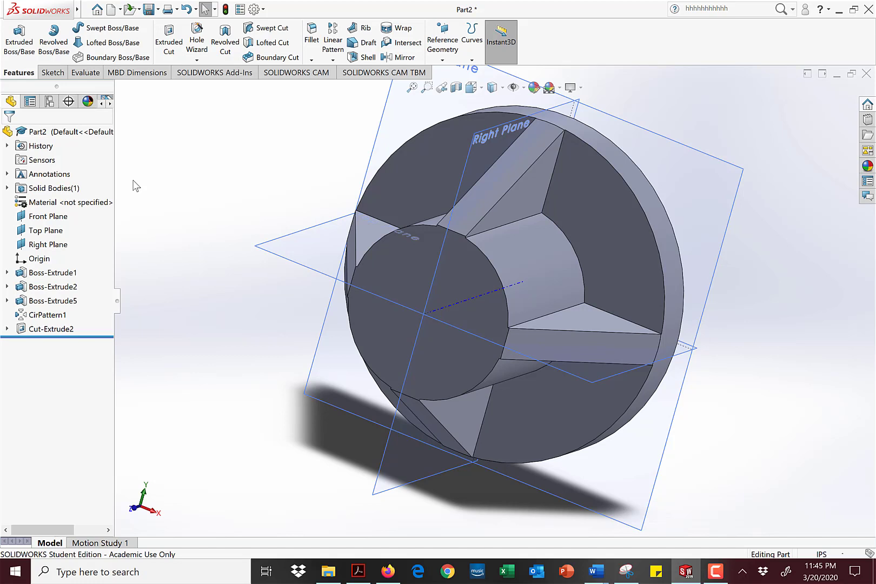
Start the Hole Wizard on the hub's flat end face with the plain Hole type in ANSI Inch, All Drill sizes
left_click(408, 280)
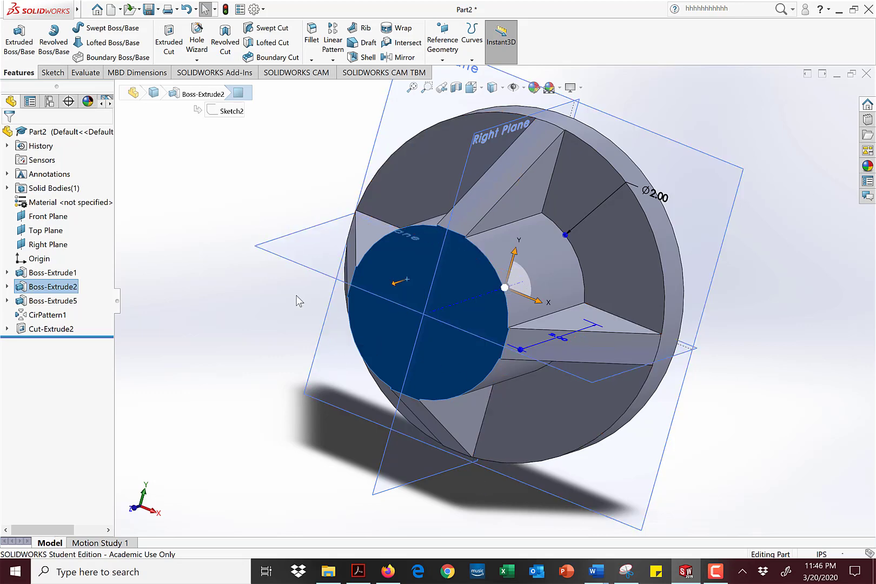
middle_click_drag(297, 299, 288, 336)
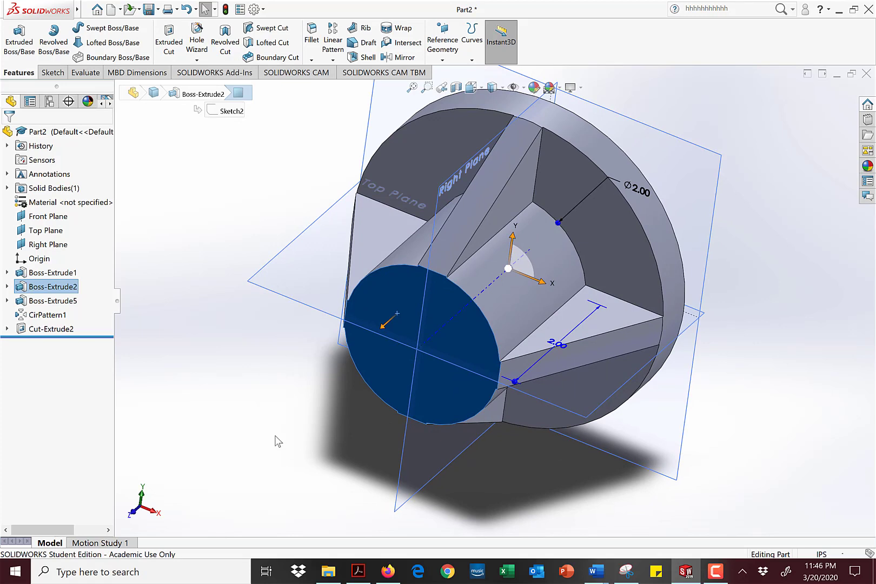
left_click(206, 421)
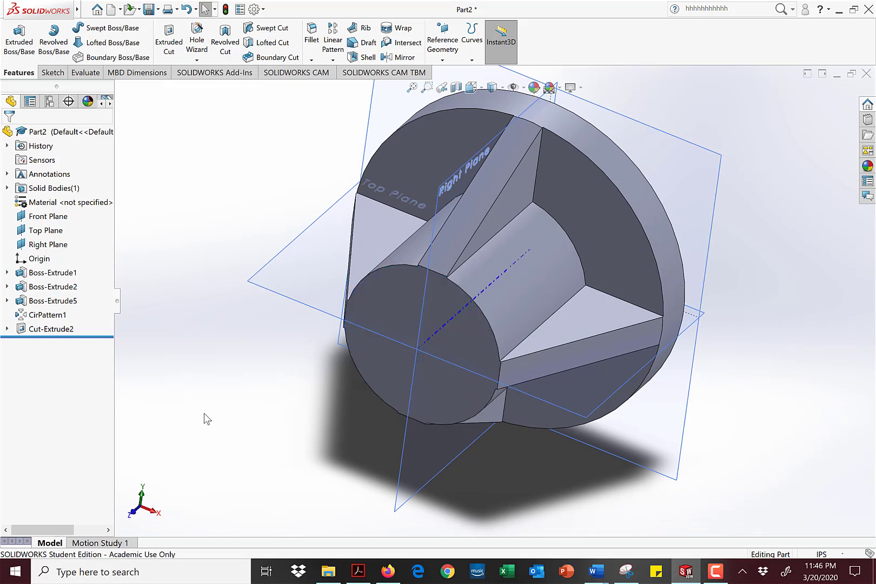
left_click(386, 291)
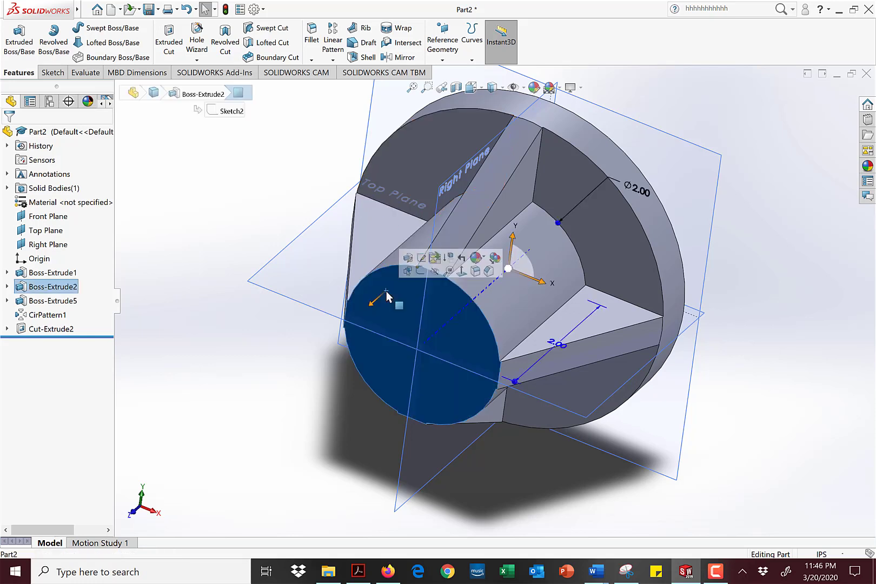
left_click(184, 41)
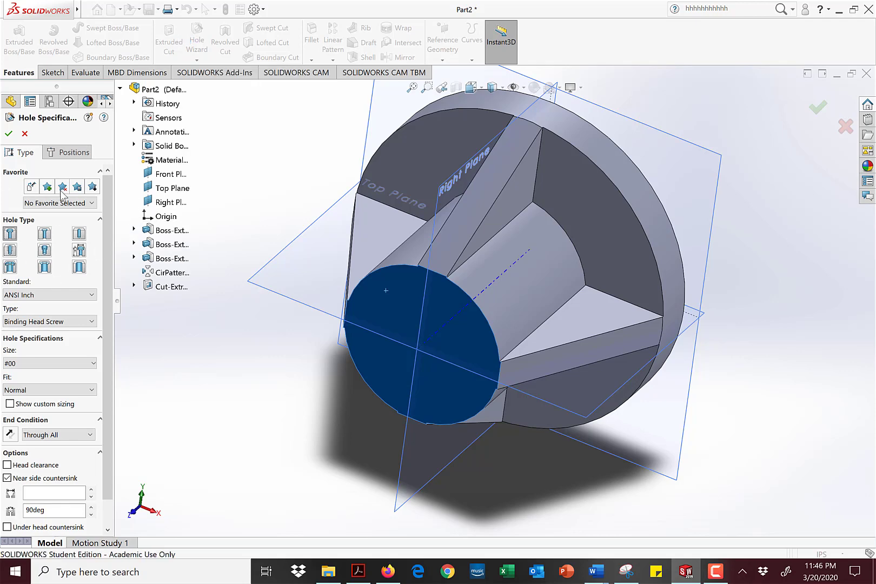
left_click(13, 364)
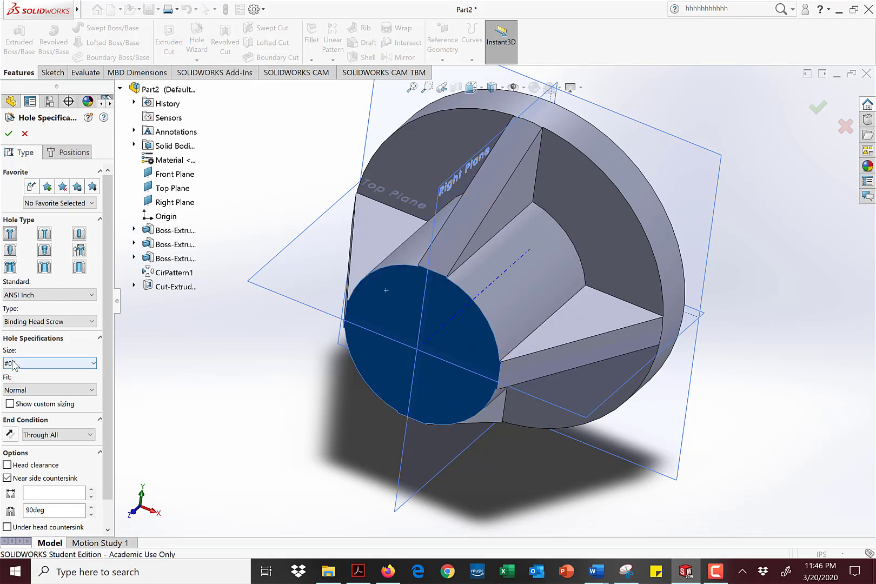
left_click(79, 233)
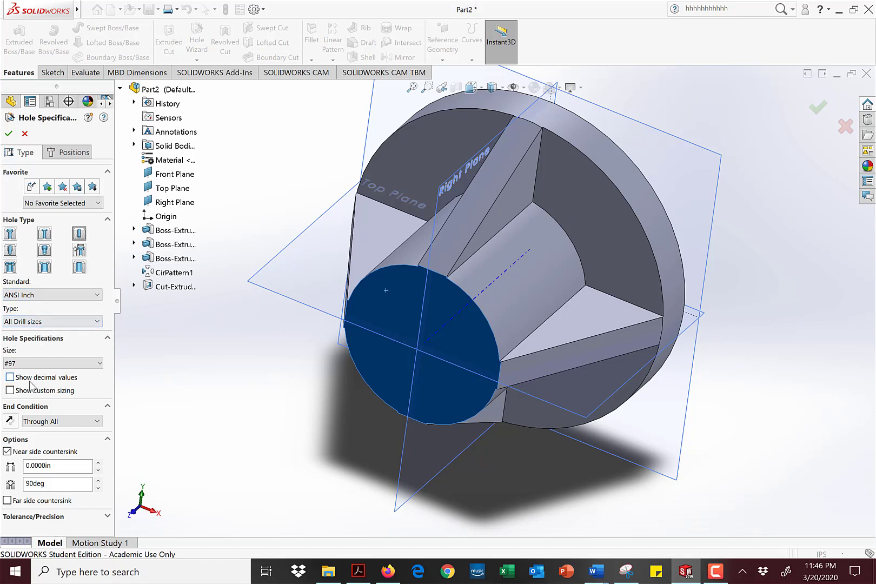
Set the hole size to 7/8 (0.87500in) with decimal values shown, and turn off the near side countersink
left_click(22, 363)
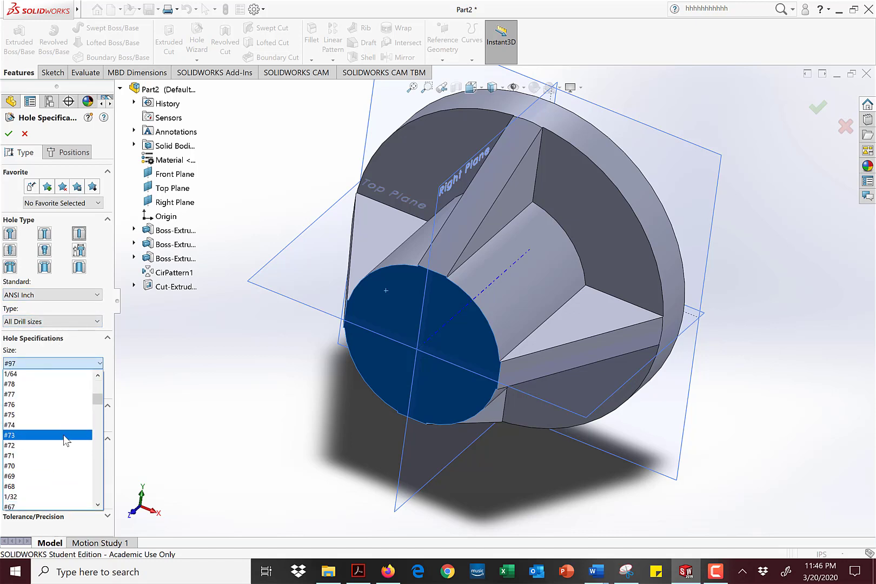
scroll(63, 435, "down", 15)
left_click_drag(99, 429, 93, 504)
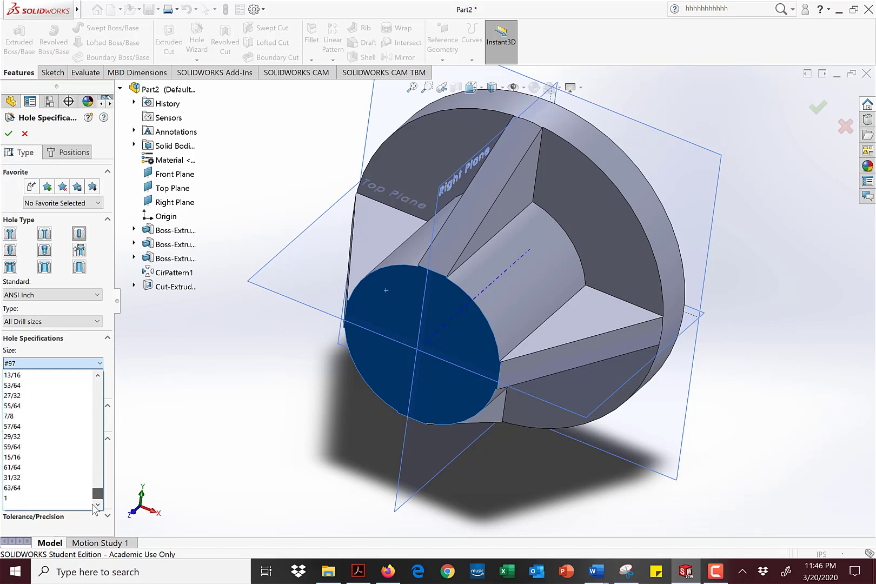
left_click(21, 416)
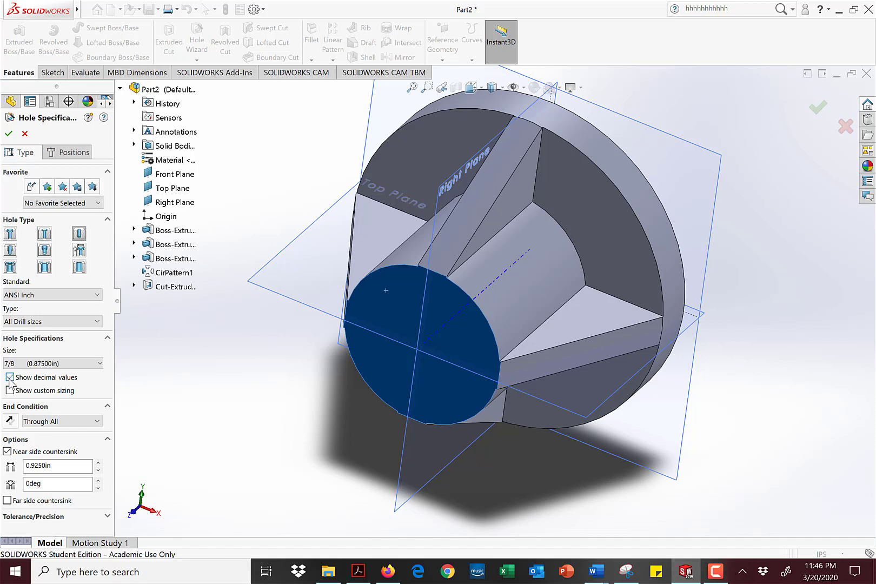
left_click(9, 377)
left_click(42, 365)
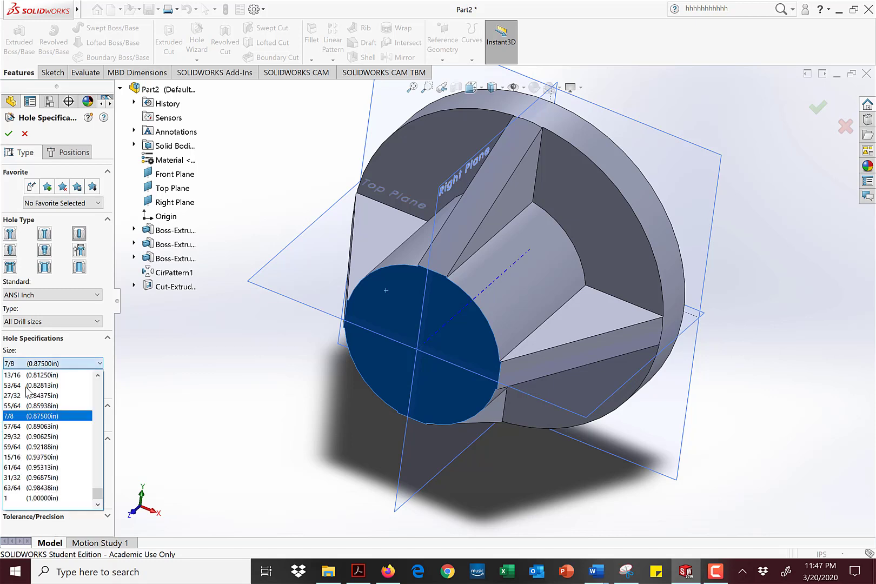
left_click(27, 416)
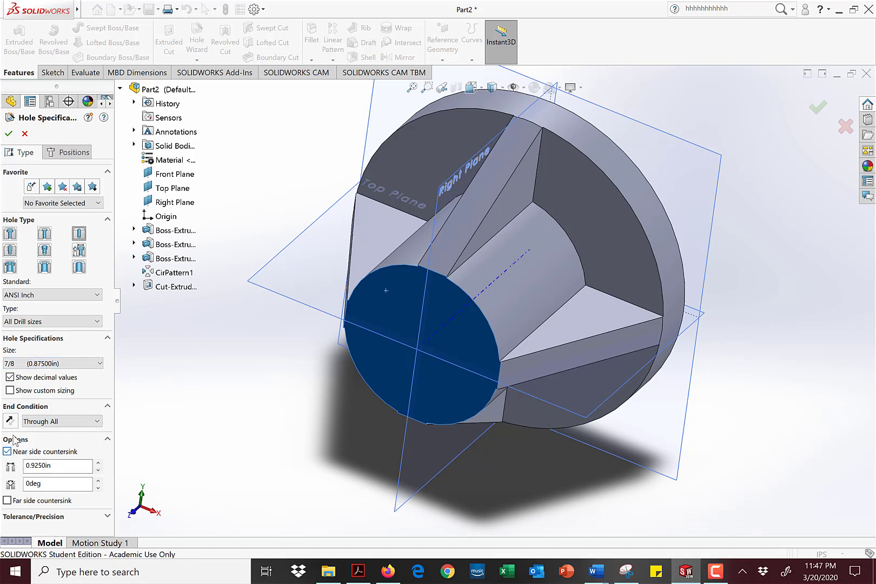
left_click(7, 453)
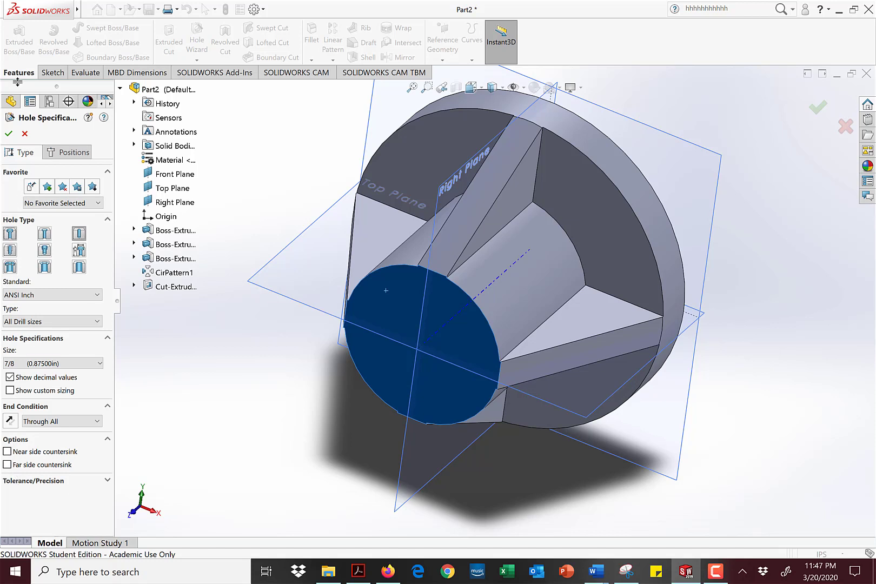
Place hole points at the hub's centre and at two rib corners on the end face, and accept the holes
left_click(61, 155)
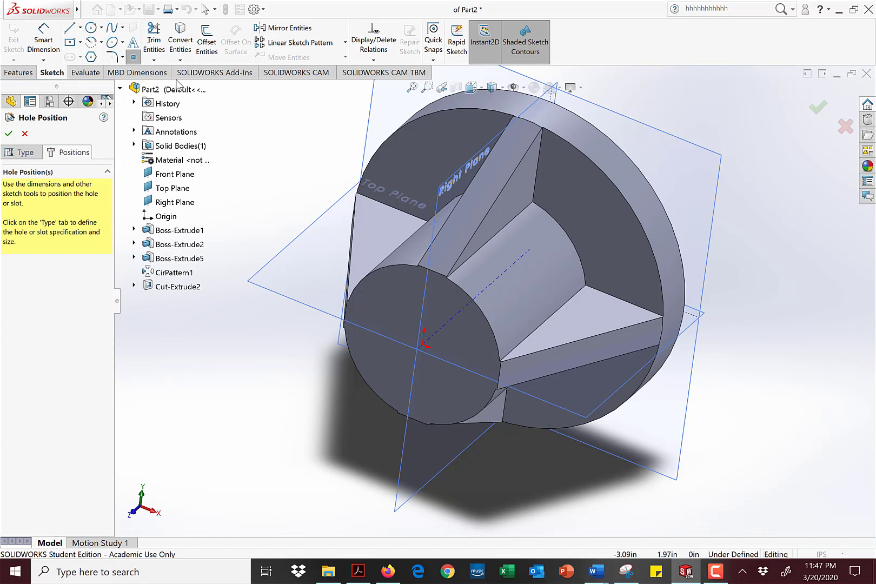
left_click(134, 58)
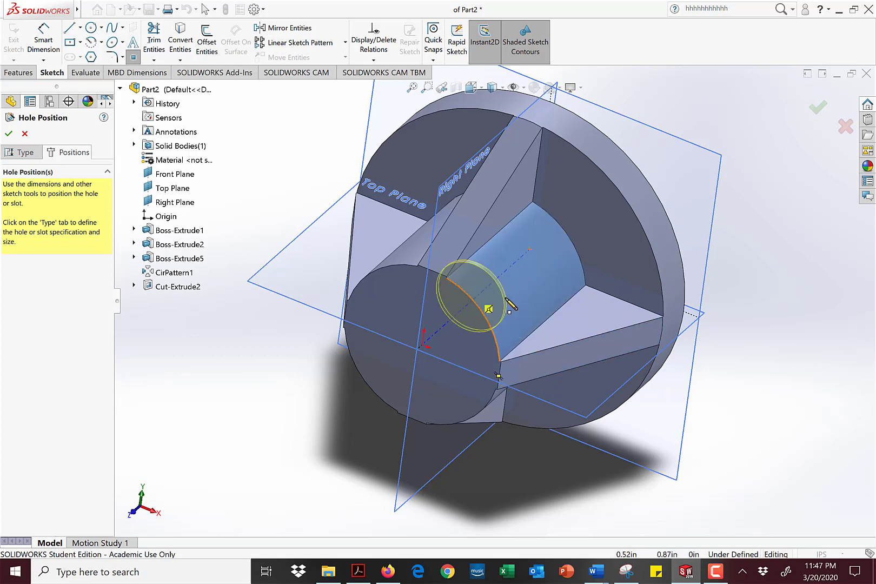
left_click(501, 362)
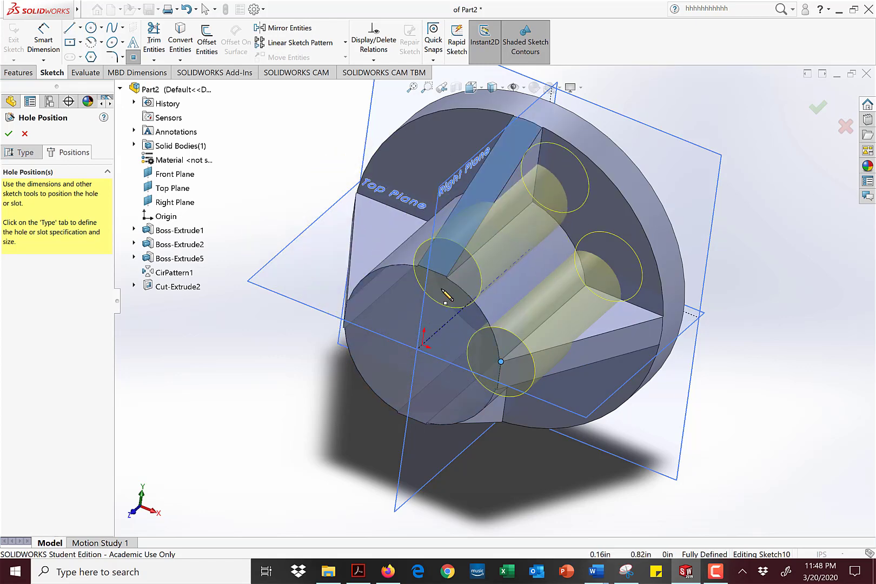
left_click(422, 344)
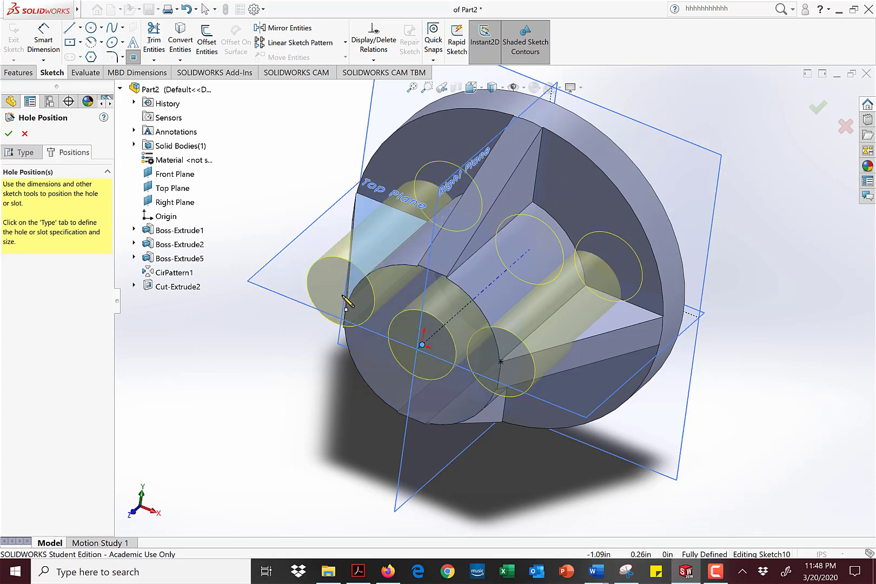
left_click(418, 266)
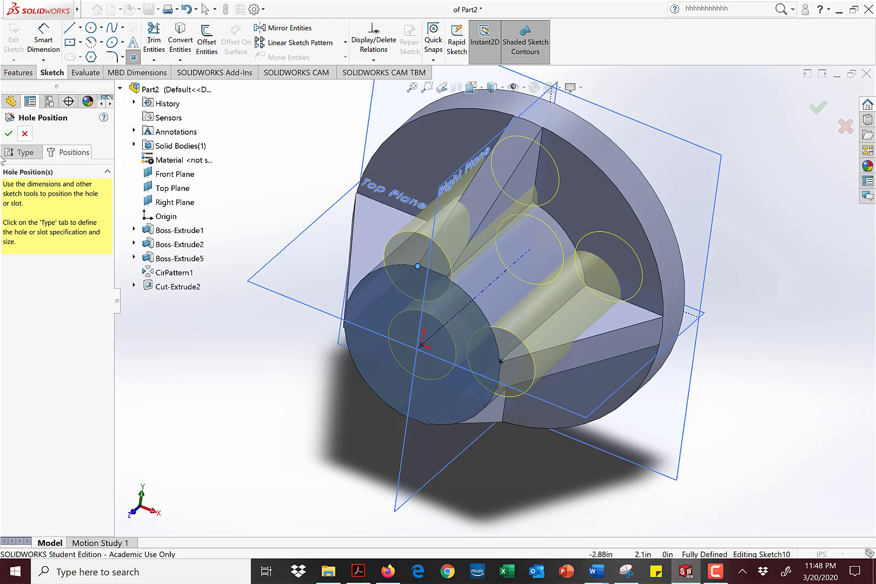
left_click(10, 130)
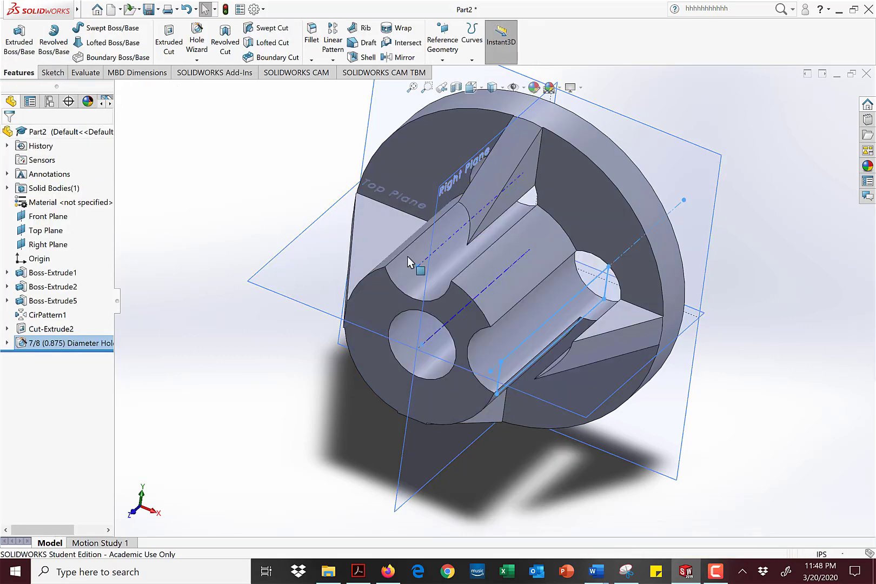
Edit the hole feature's positions, deleting the two points at the rib corners to leave only the centre hole, and accept
middle_click_drag(409, 259, 475, 203)
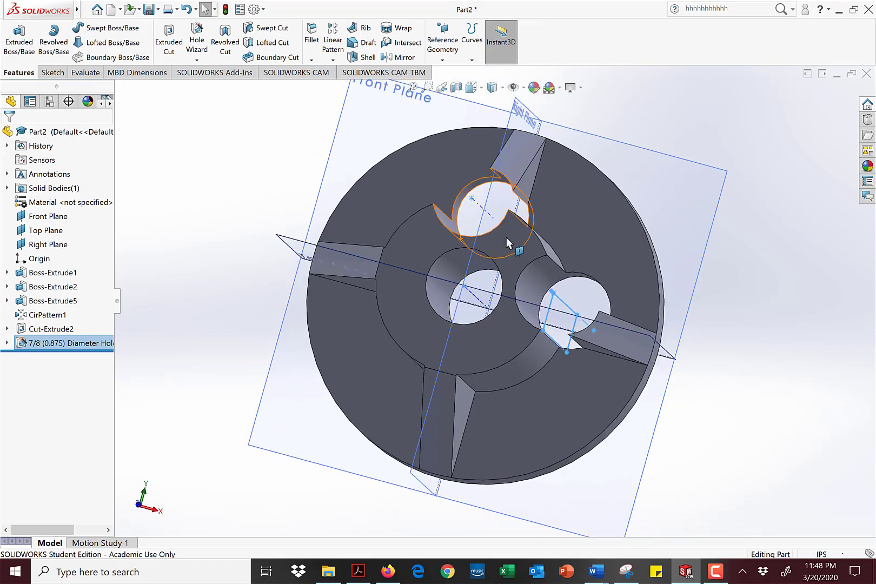
middle_click_drag(498, 307, 457, 318)
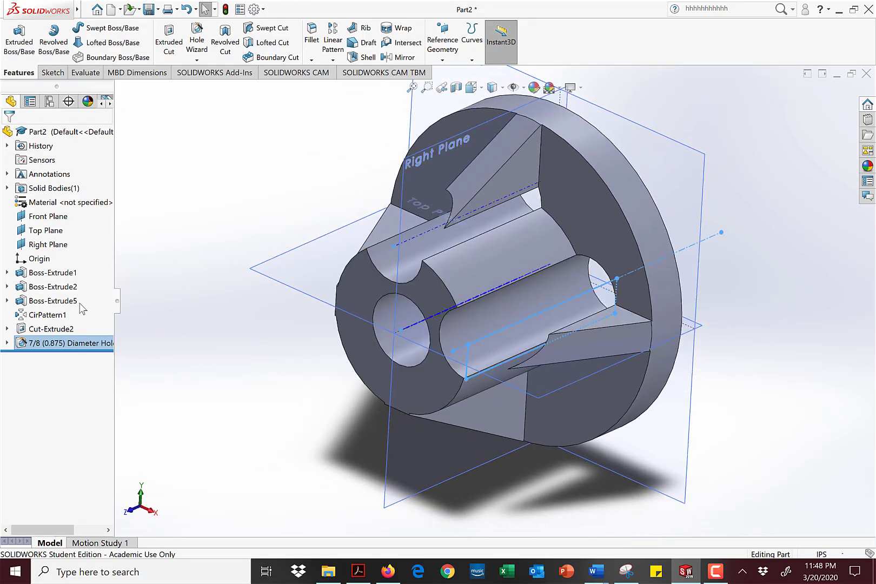
left_click(7, 343)
right_click(35, 342)
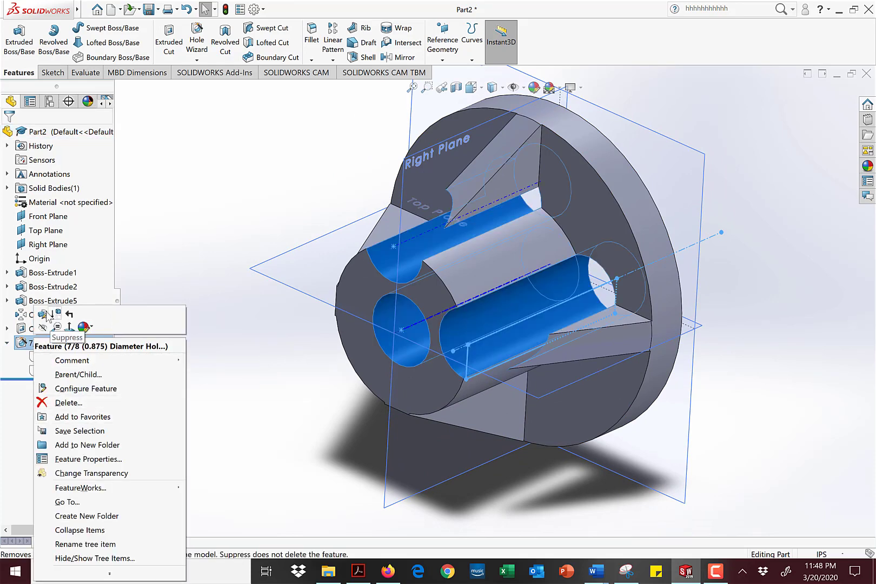
left_click(42, 314)
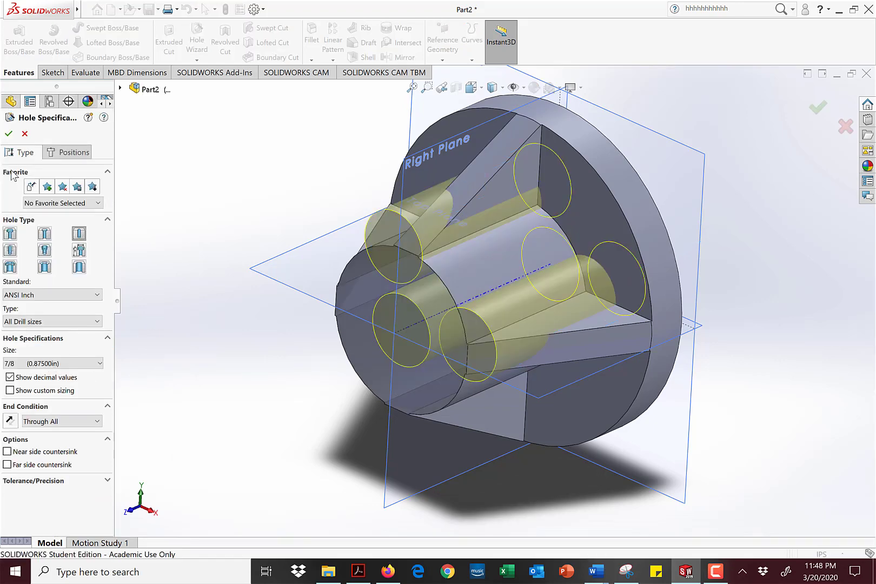
left_click(61, 155)
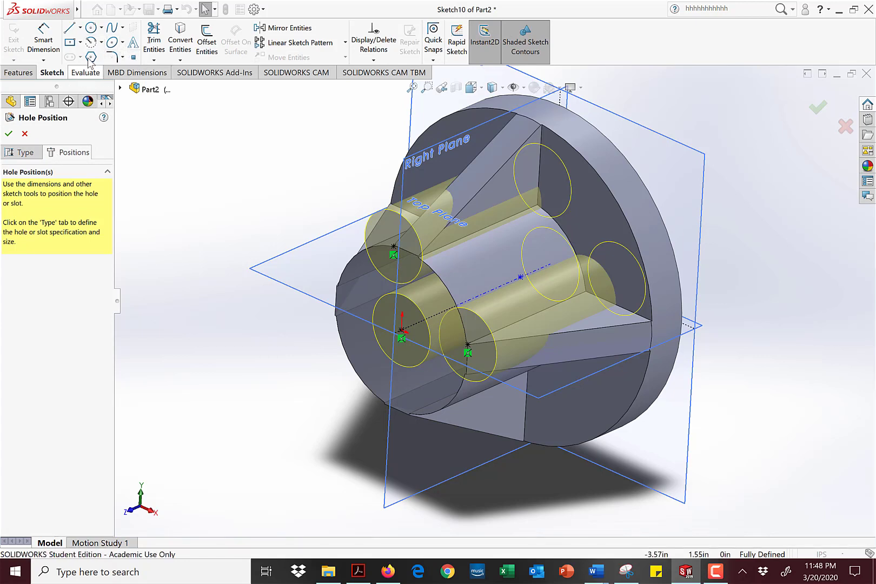
left_click(134, 58)
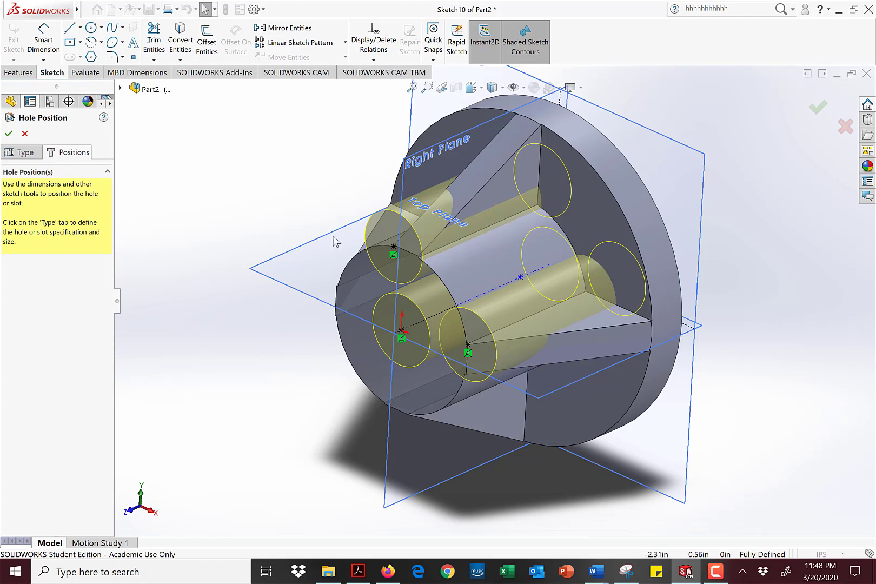
left_click(393, 247)
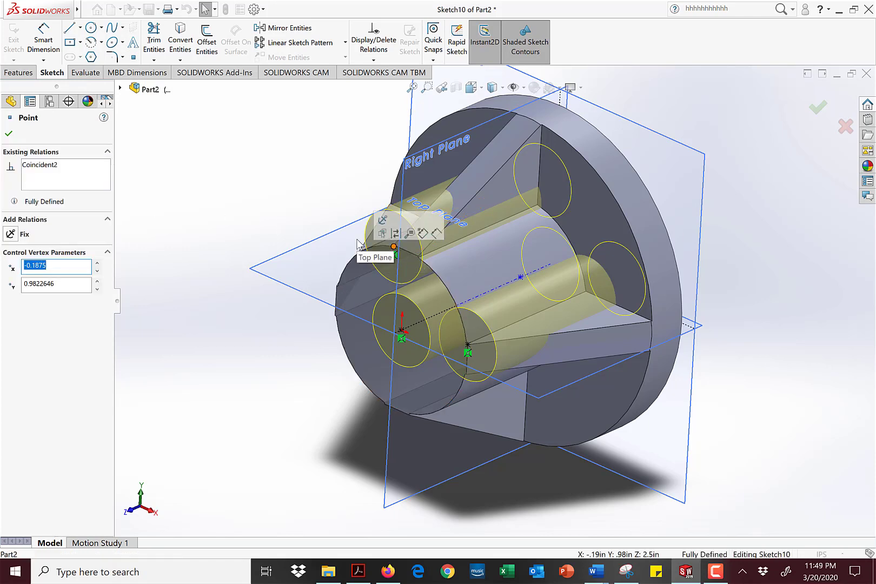
key("Delete")
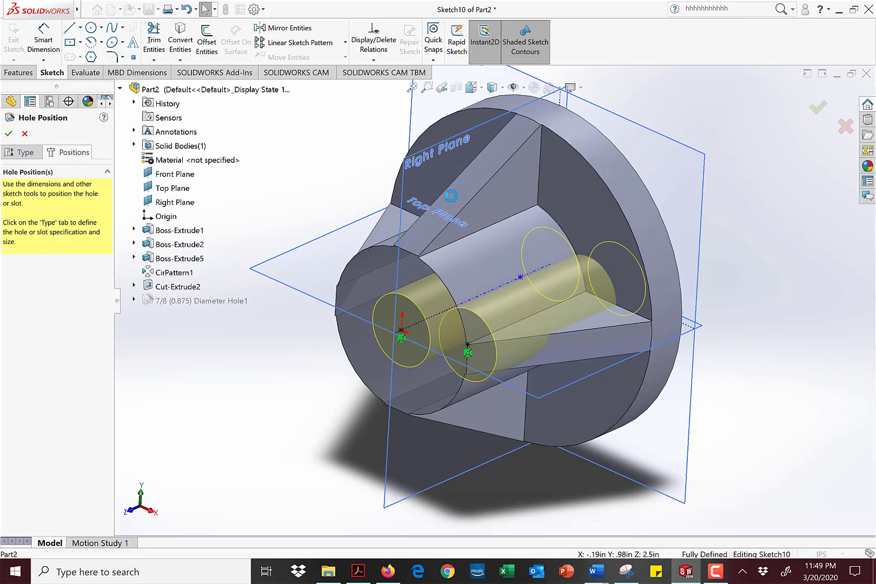
left_click(468, 345)
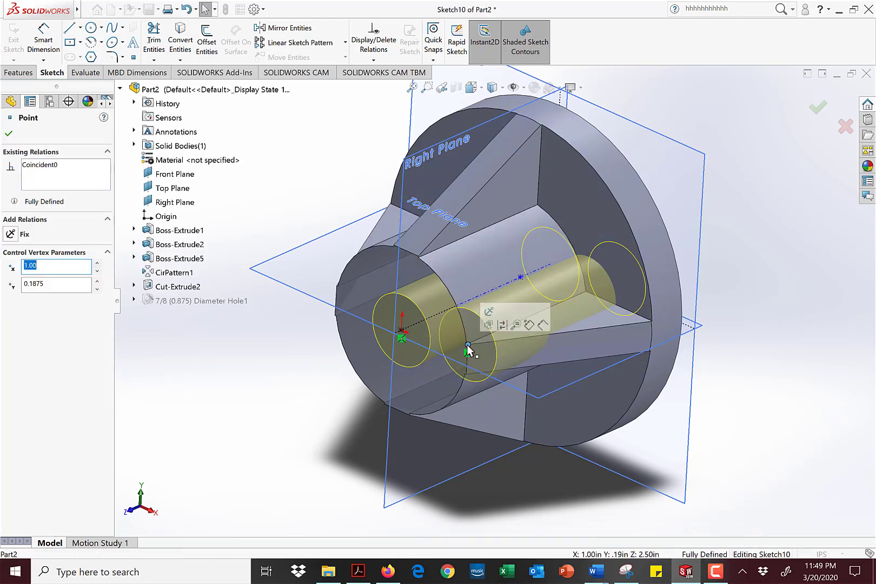
key("Delete")
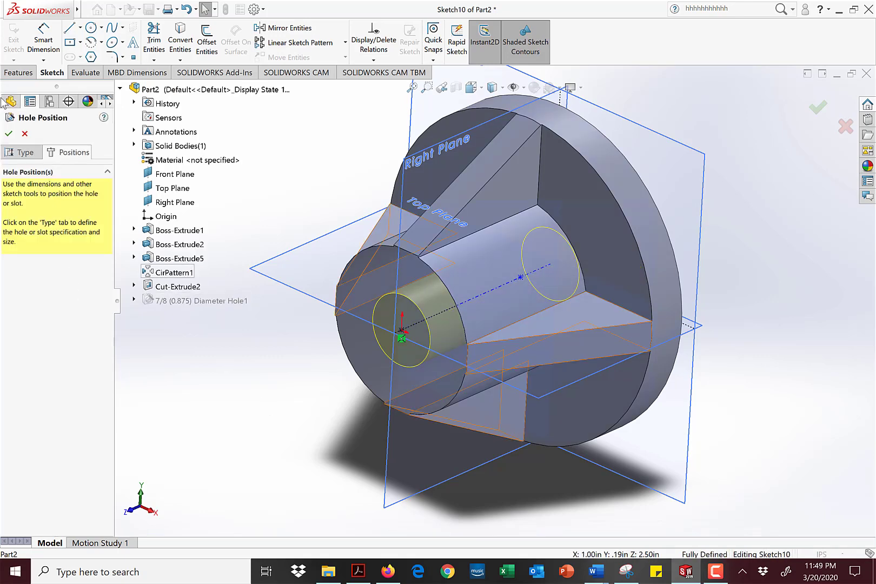
left_click(8, 133)
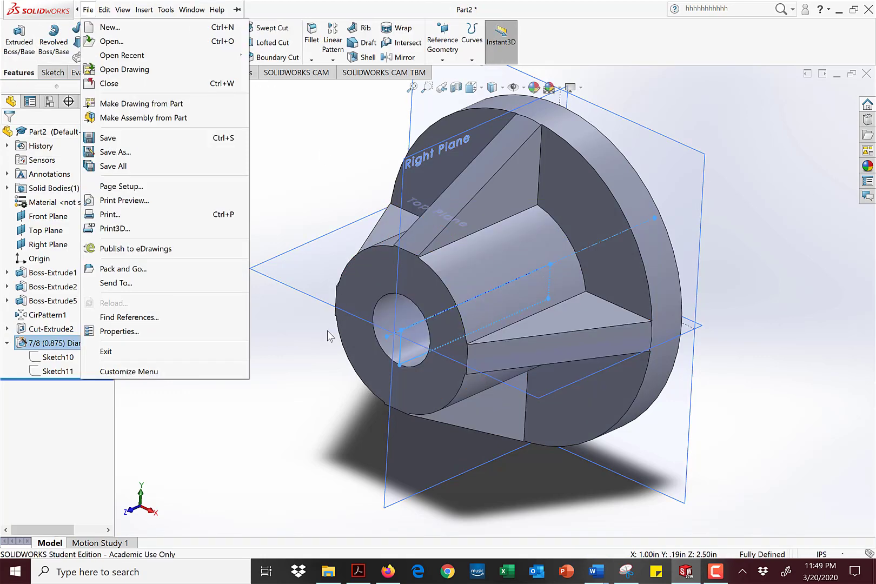
Inspect the centre hole in the hub and place the part window beside the Word reference drawing
mouse_move(341, 368)
middle_mouse_down()
mouse_move(378, 357)
mouse_move(352, 363)
mouse_move(349, 354)
middle_mouse_up()
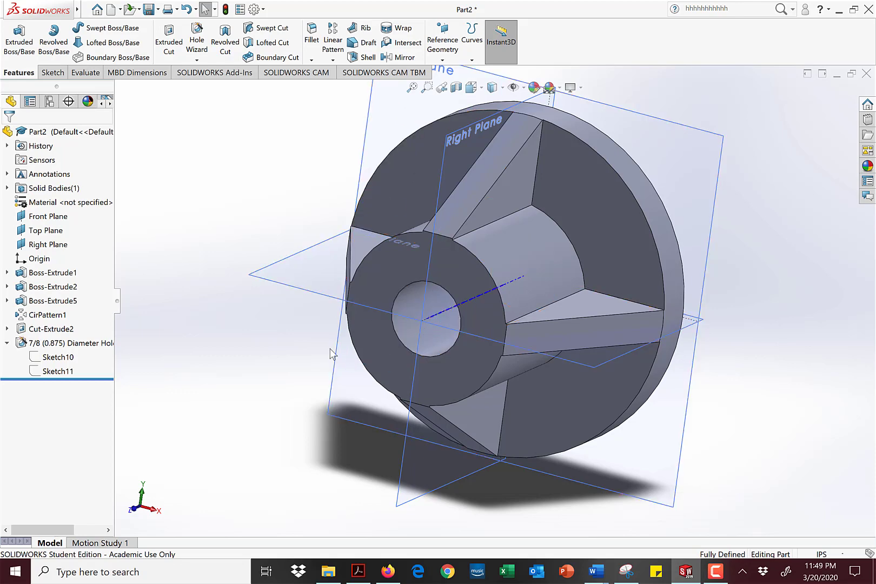
scroll(285, 363, "down", 1)
scroll(460, 243, "up", 4)
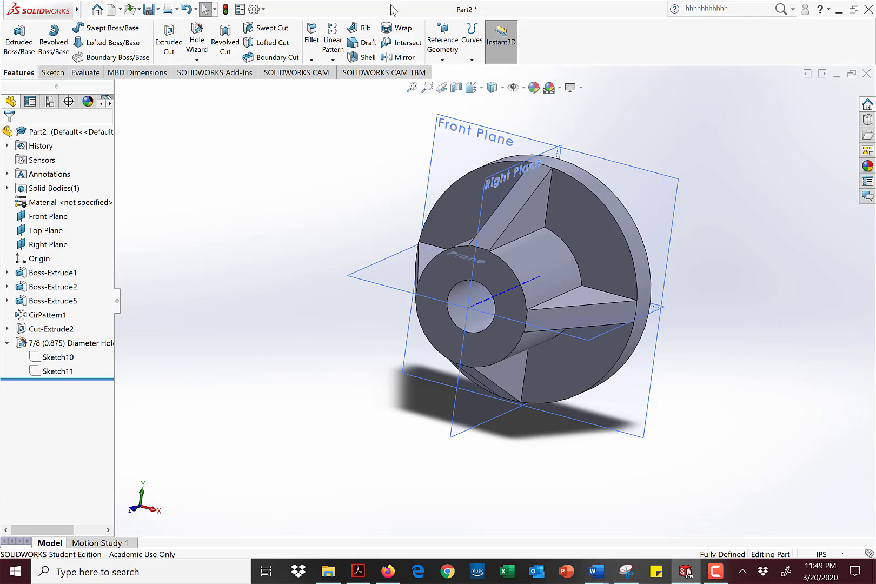
key("super+Down")
left_click_drag(572, 99, 875, 192)
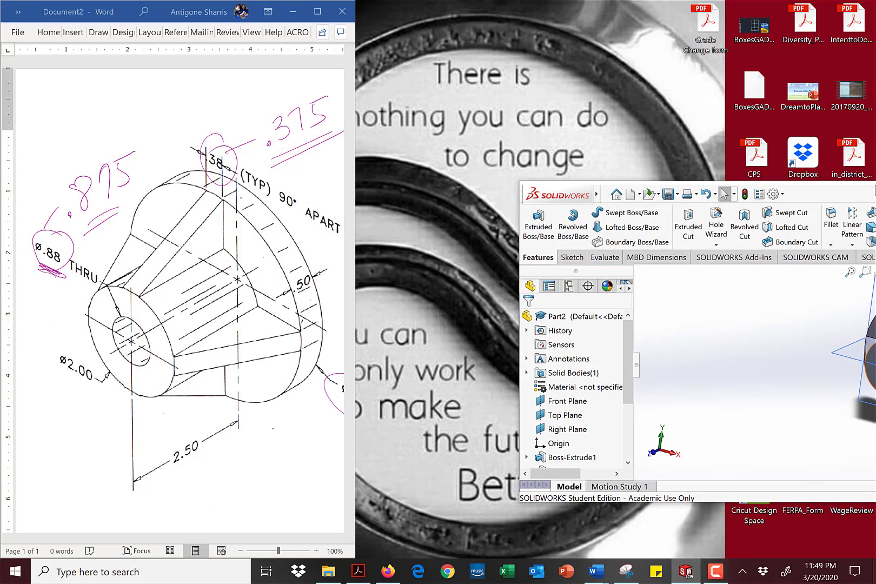
left_click_drag(808, 188, 875, 225)
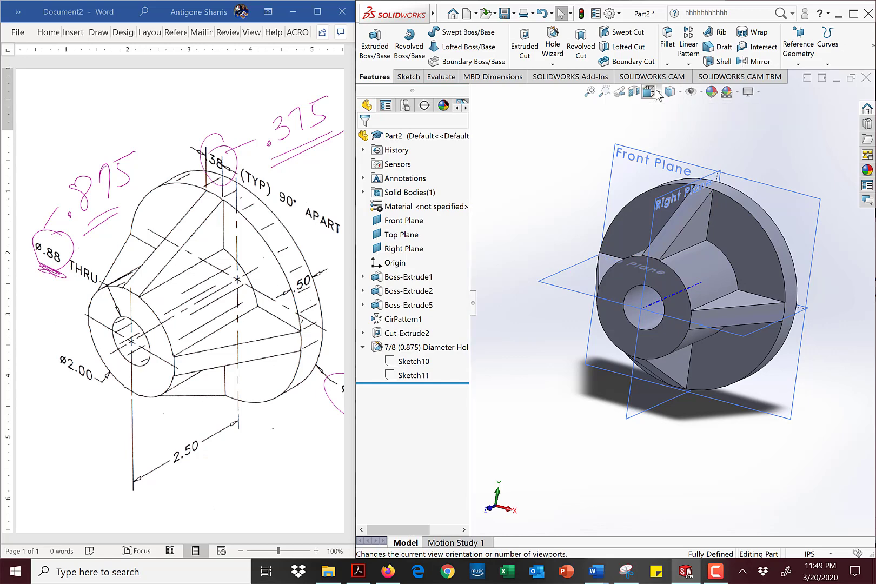
Show the hub in the isometric view and compare it with the reference drawing
mouse_move(676, 107)
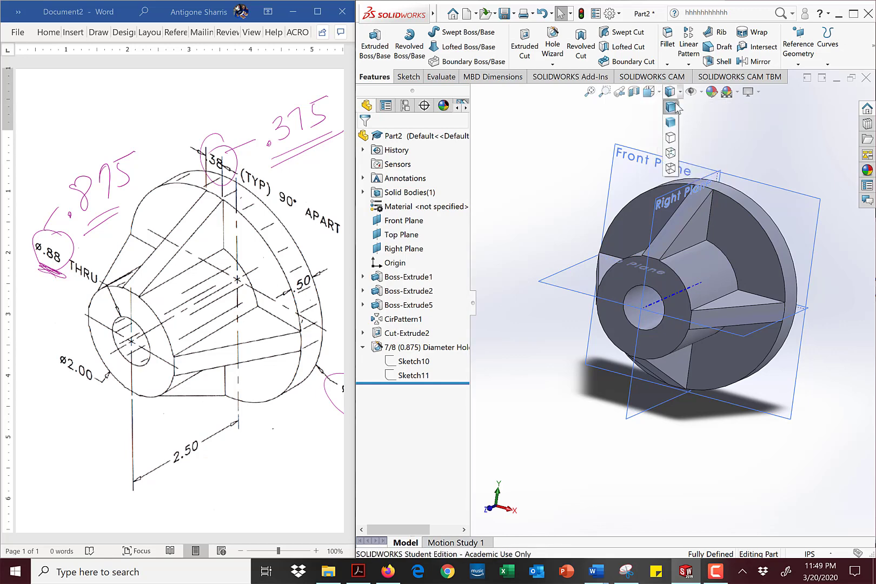
mouse_move(649, 91)
left_click(708, 119)
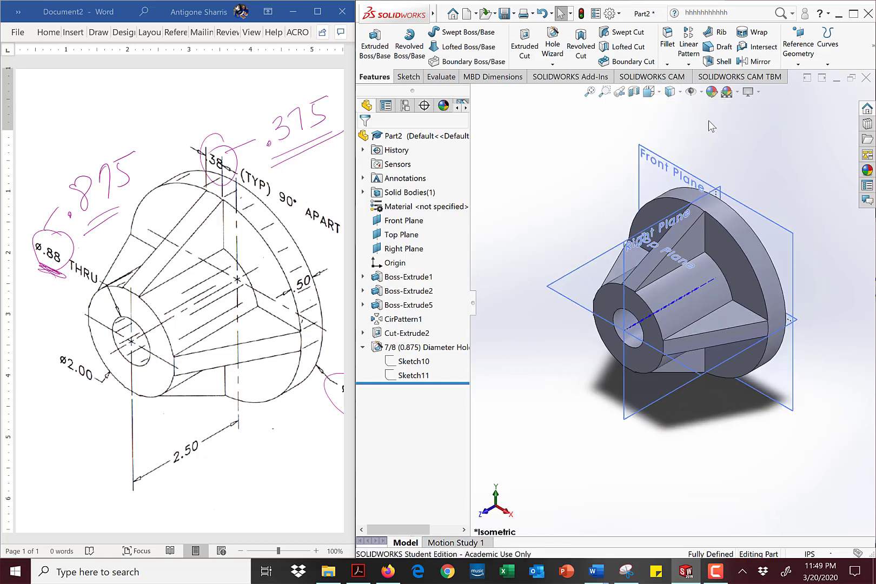
scroll(687, 295, "down", 5)
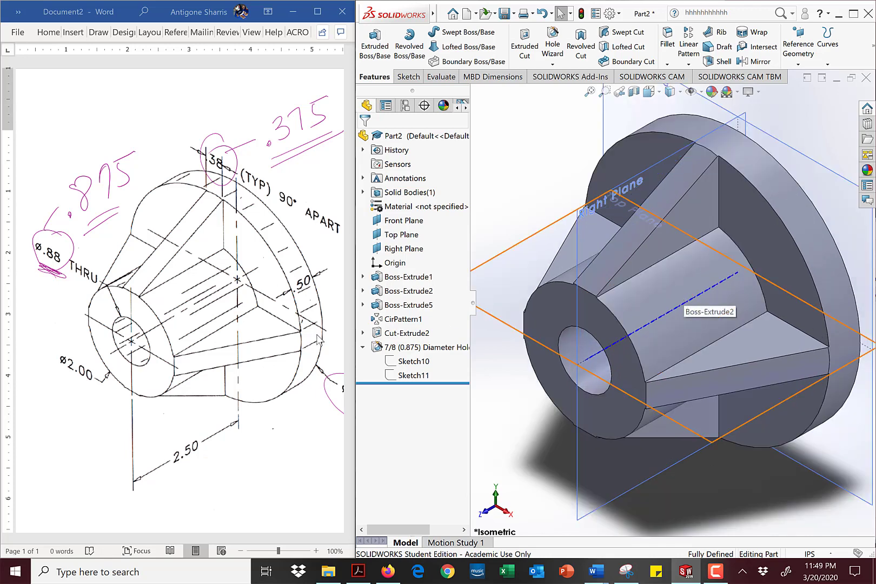